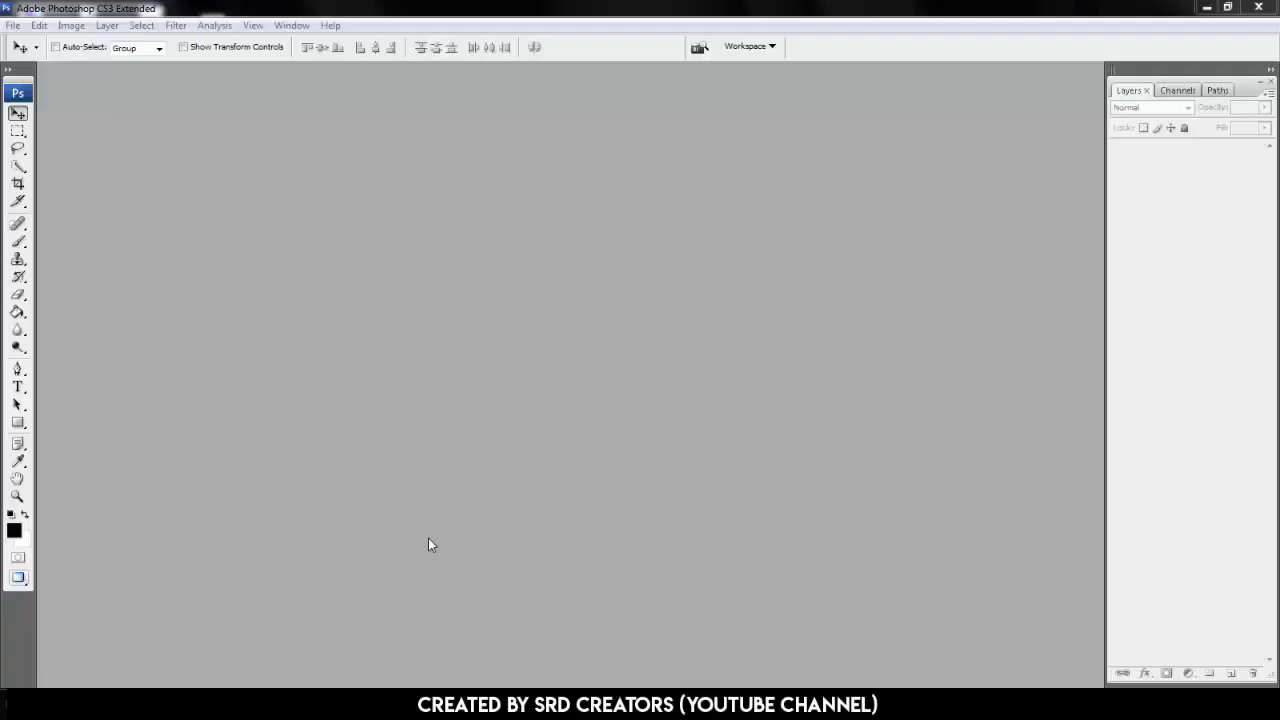
# Create a white 20 × 20 inch, 300 ppi RGB document named 'CLG Text Effect'
pyautogui.hotkey('ctrl', 'n')
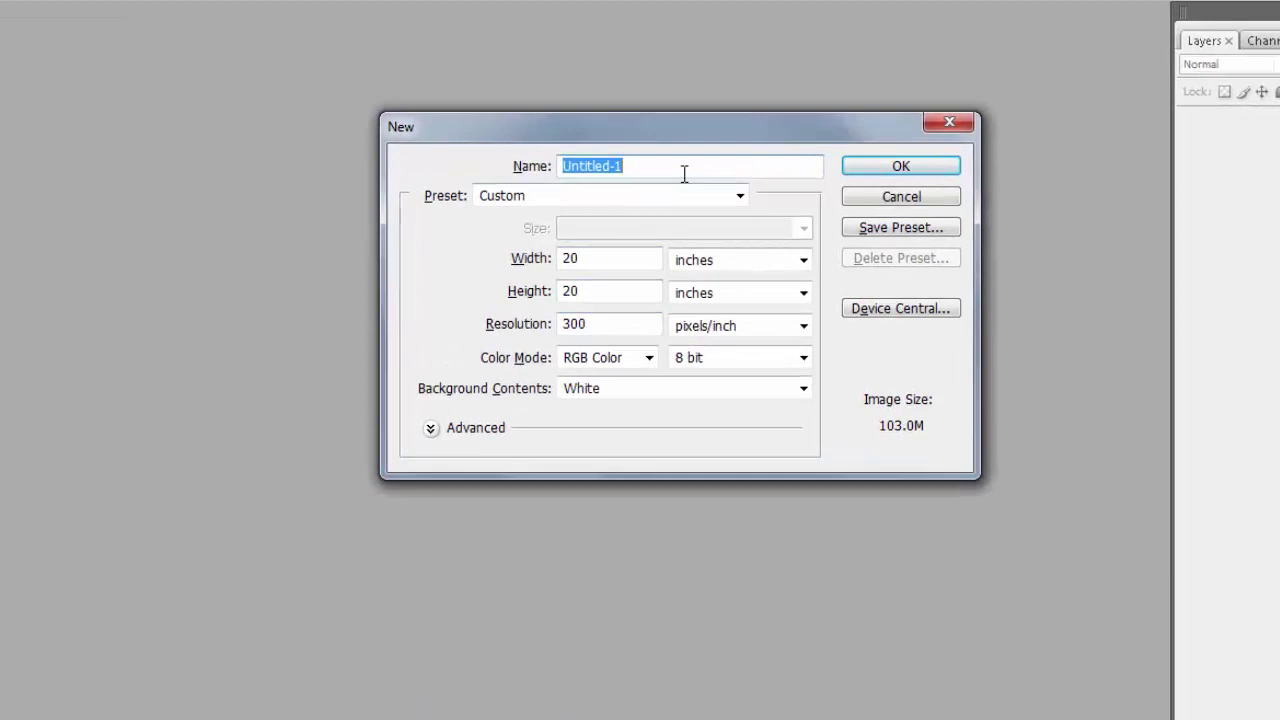
pyautogui.write('CLG Text Effect')
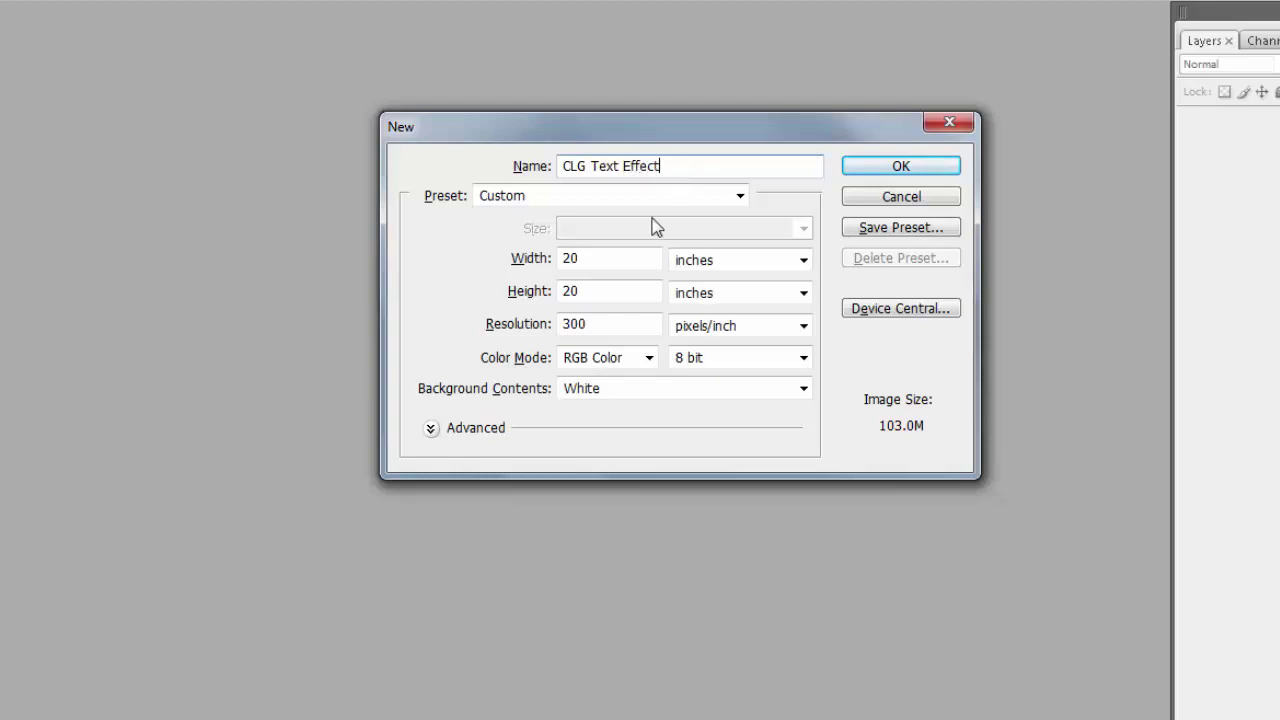
pyautogui.click(571, 258)
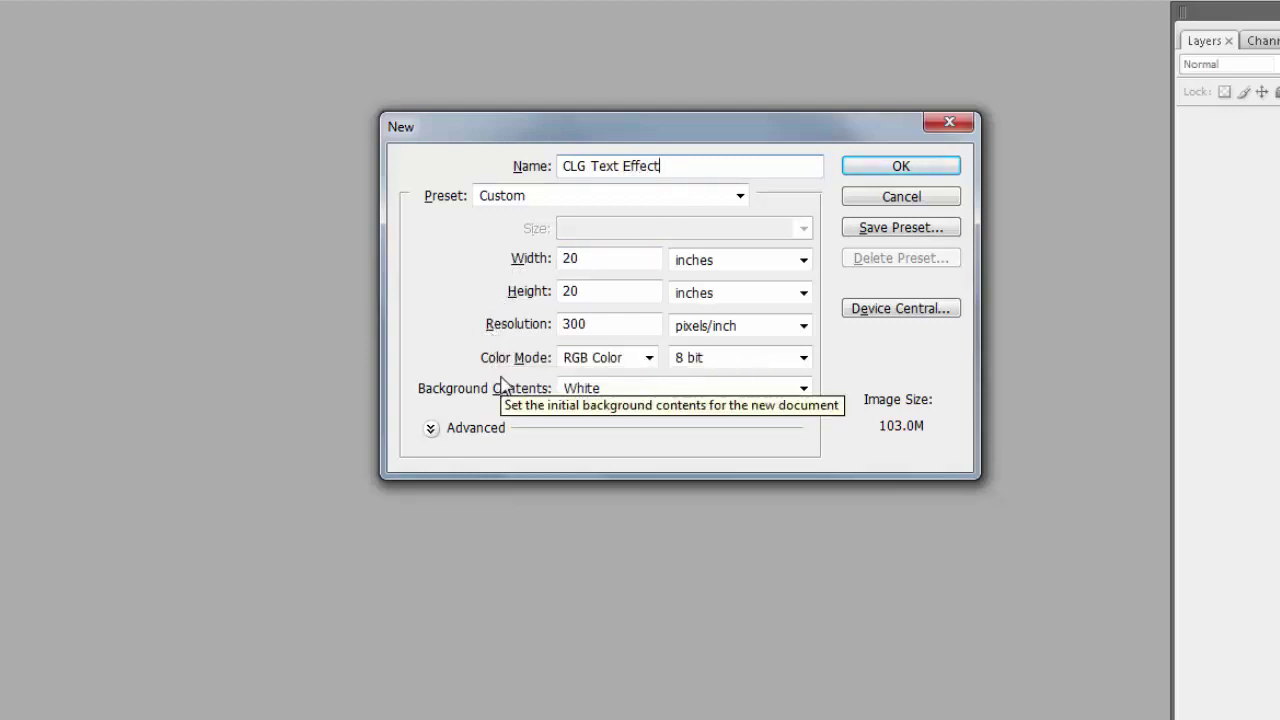
pyautogui.click(921, 166)
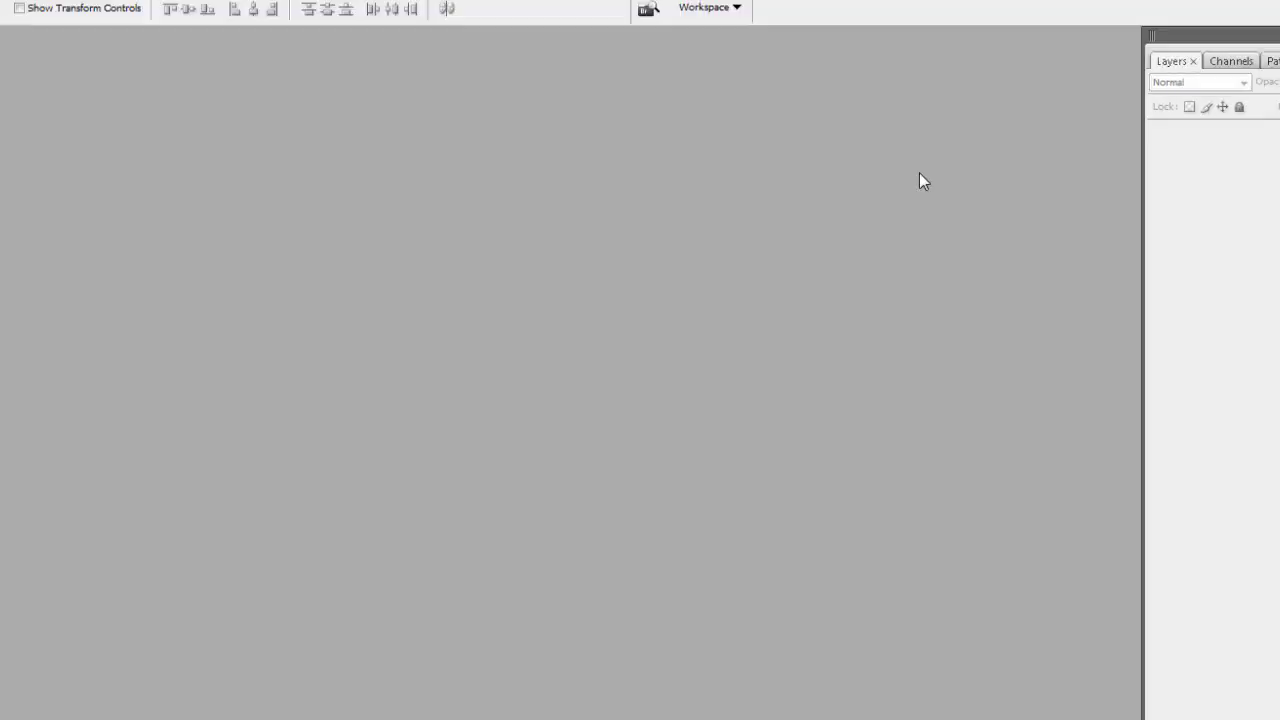
# Type 'Candy' near the page top in Harilly Aleya at 302 pt
pyautogui.hotkey('ctrl', '0')
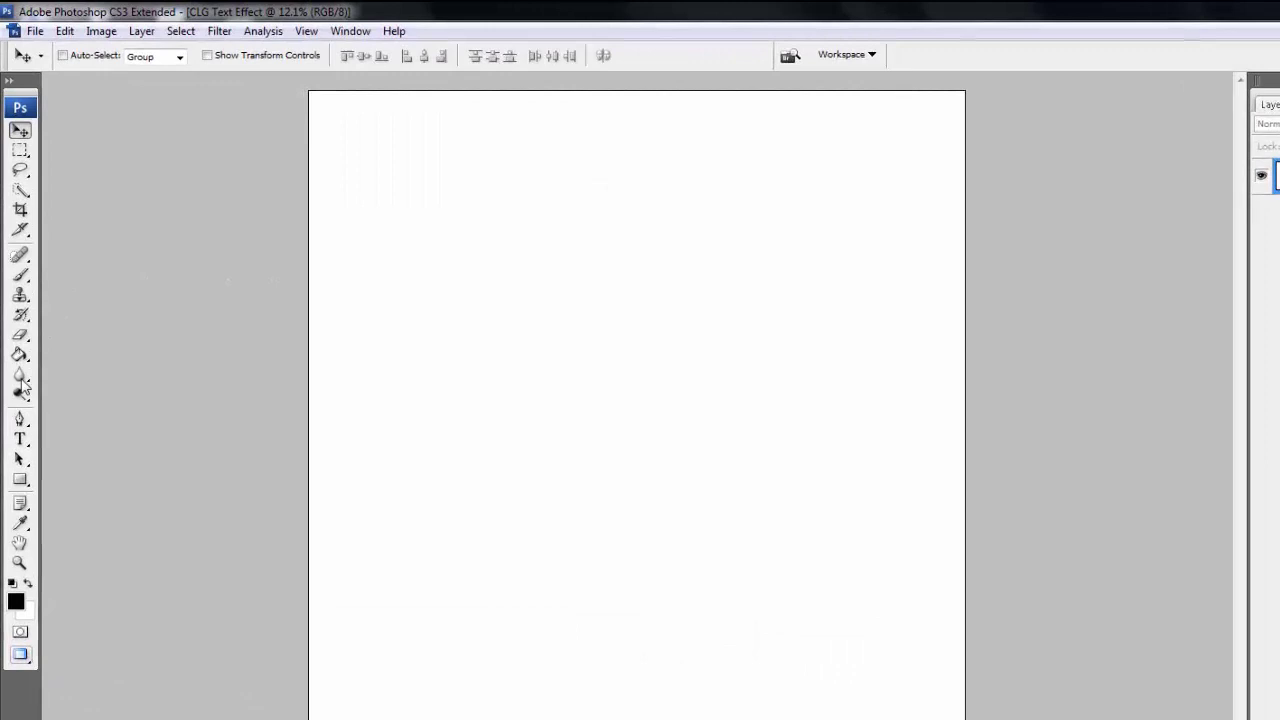
pyautogui.click(19, 439)
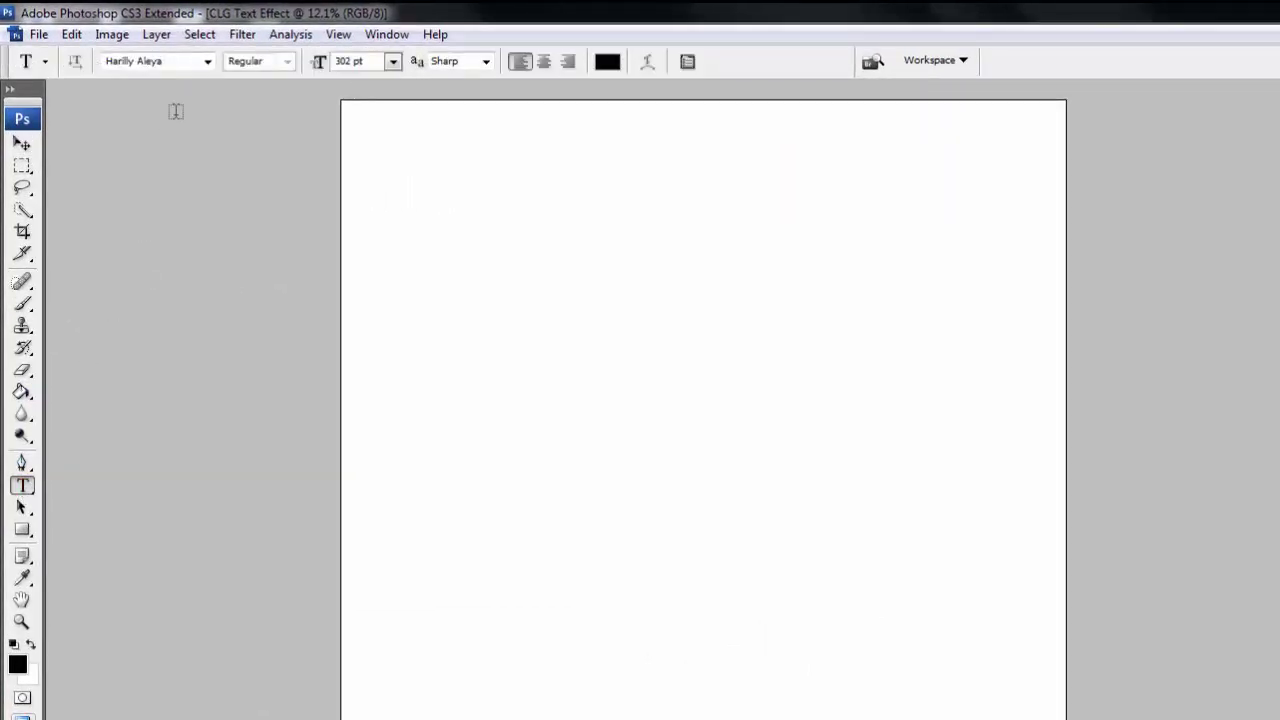
pyautogui.click(185, 61)
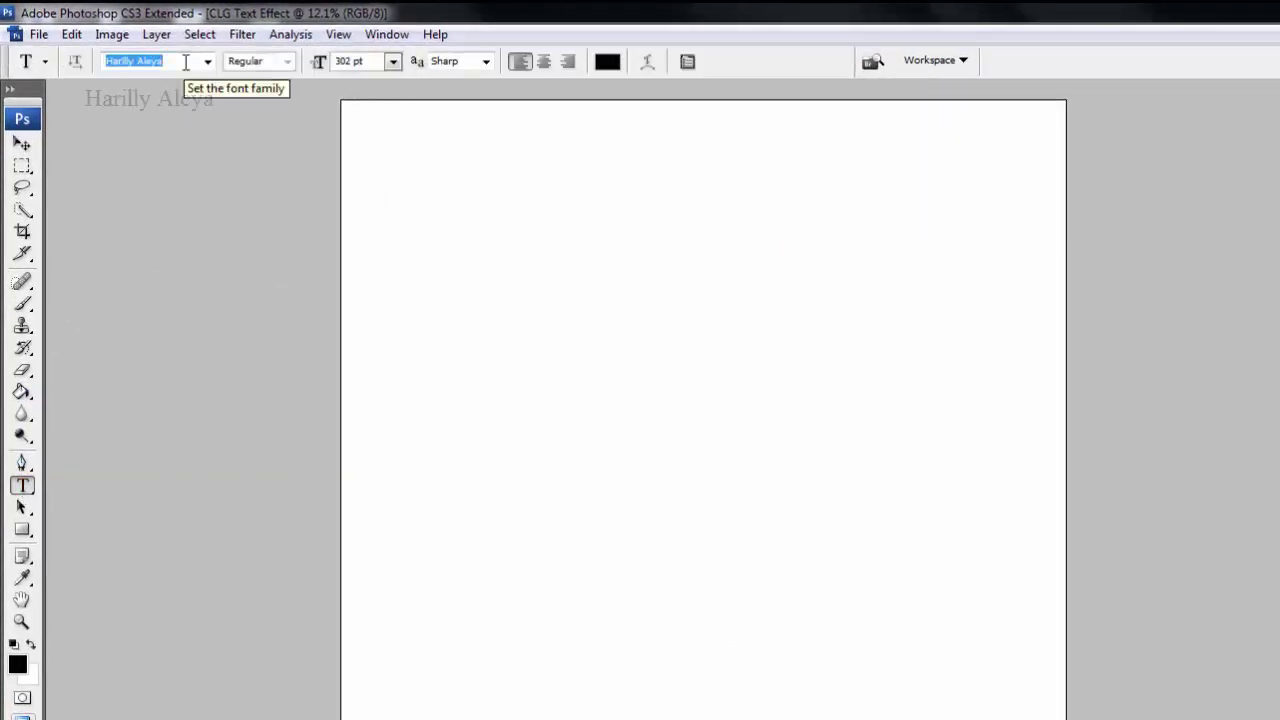
pyautogui.click(371, 61)
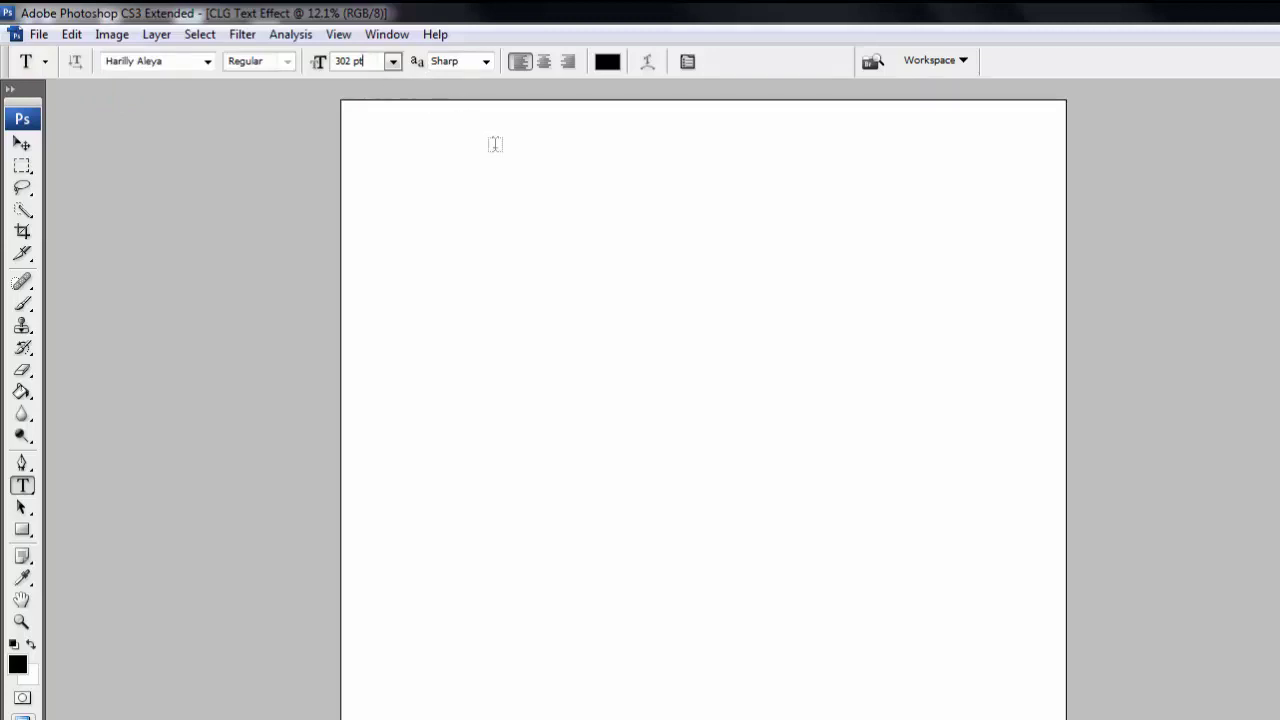
pyautogui.click(615, 210)
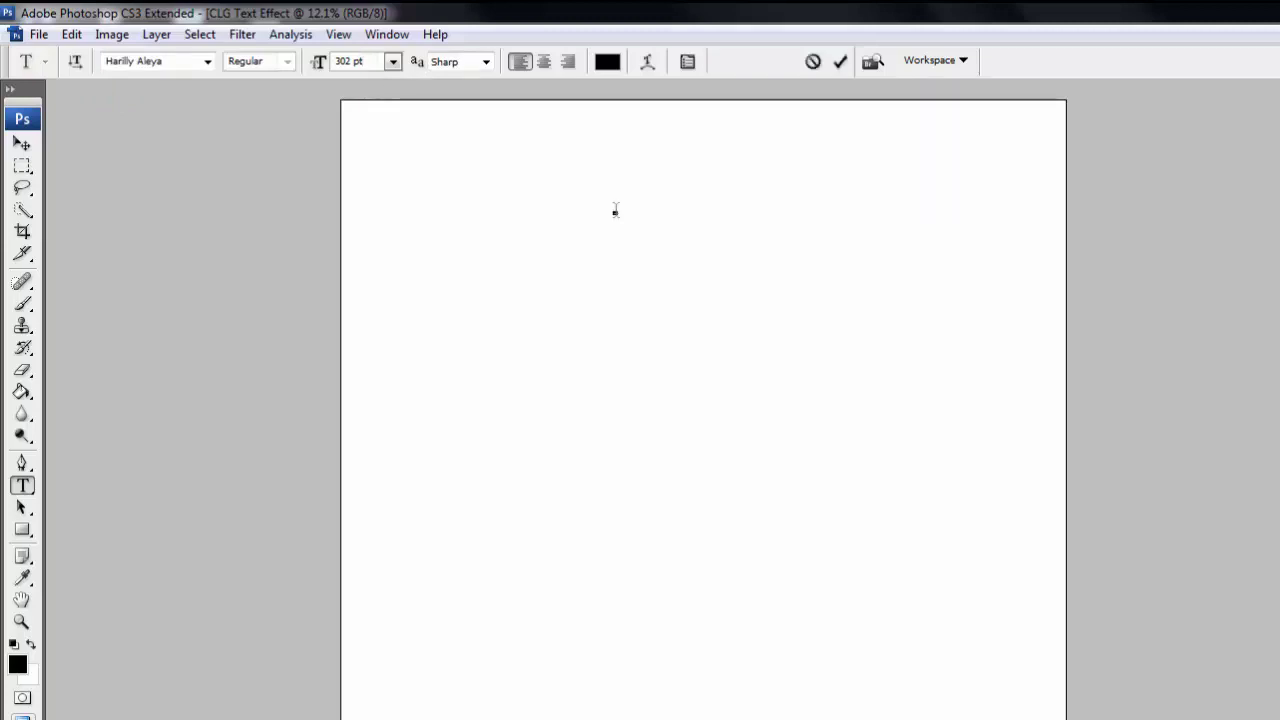
pyautogui.write('Candy')
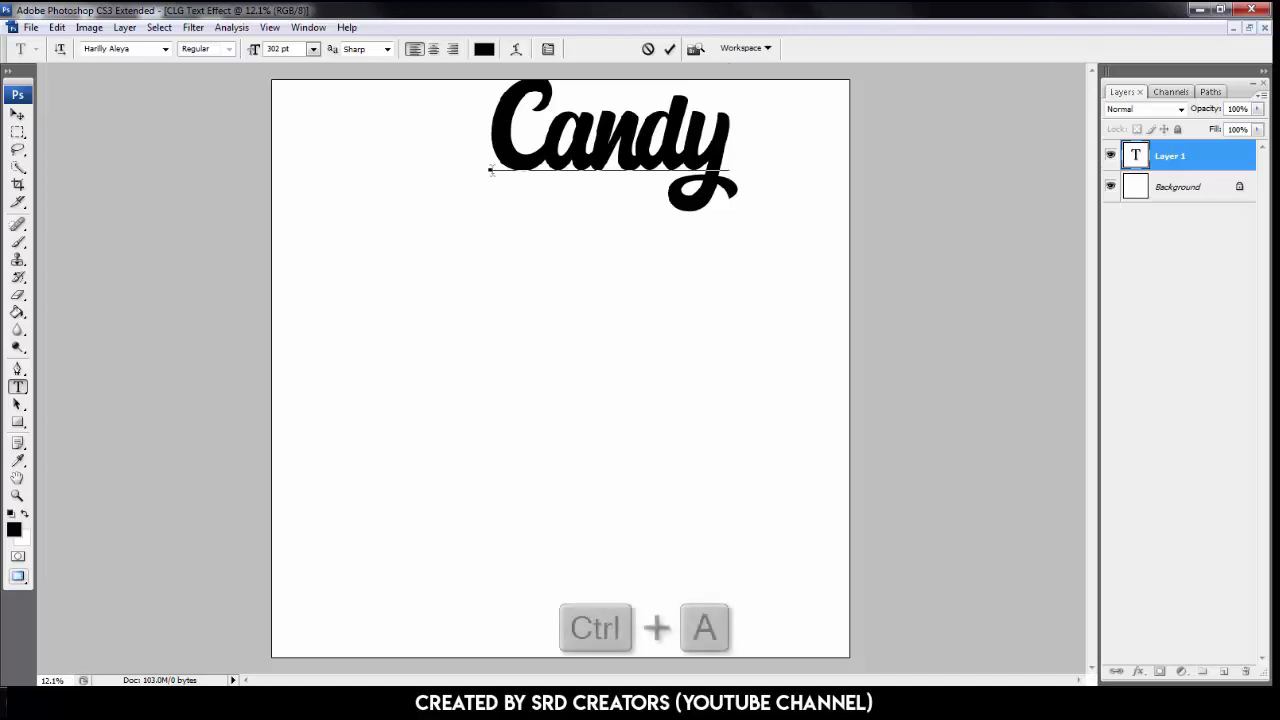
# Colour the Candy text white and commit the text layer
pyautogui.hotkey('ctrl', 'a')
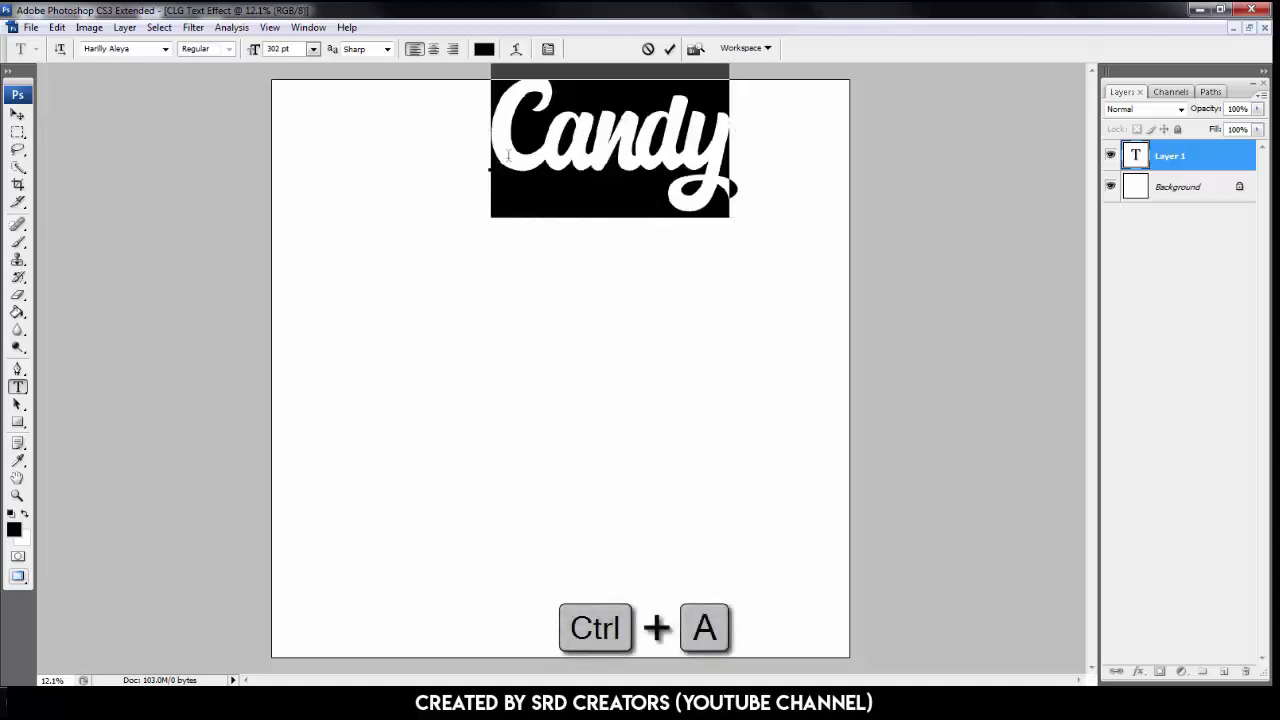
pyautogui.click(483, 49)
pyautogui.click(827, 49)
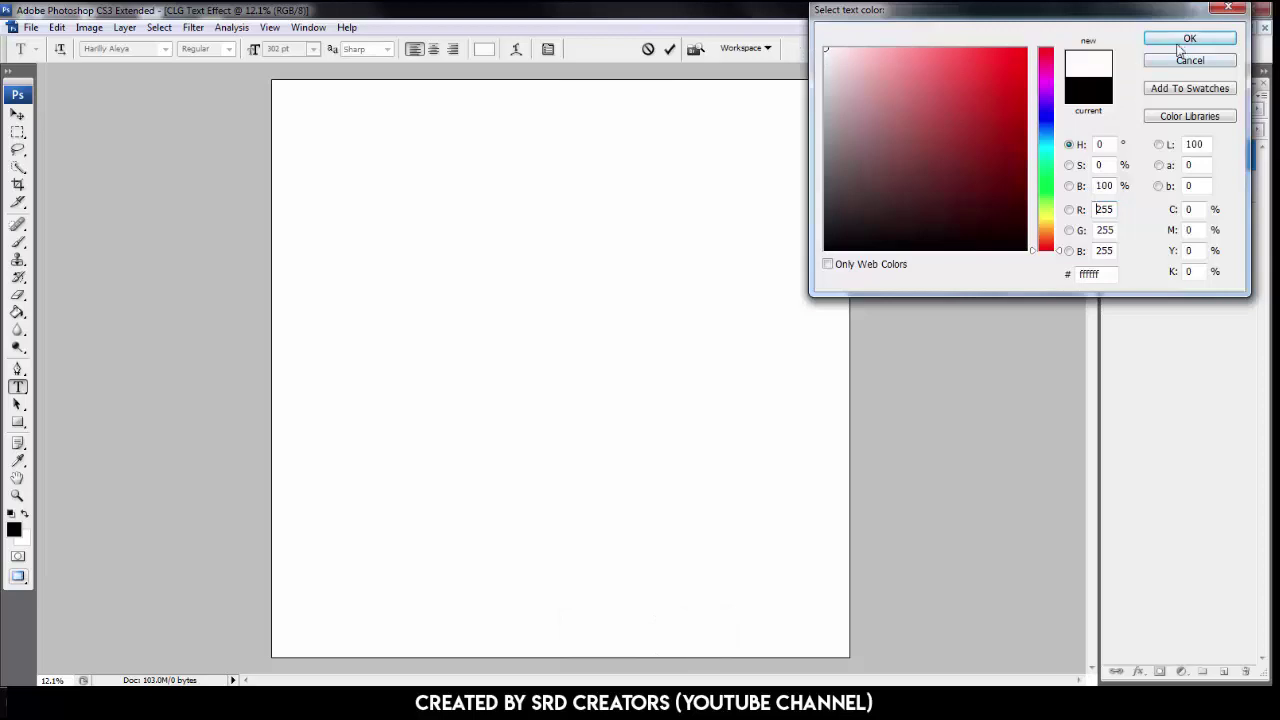
pyautogui.click(1183, 40)
pyautogui.click(18, 115)
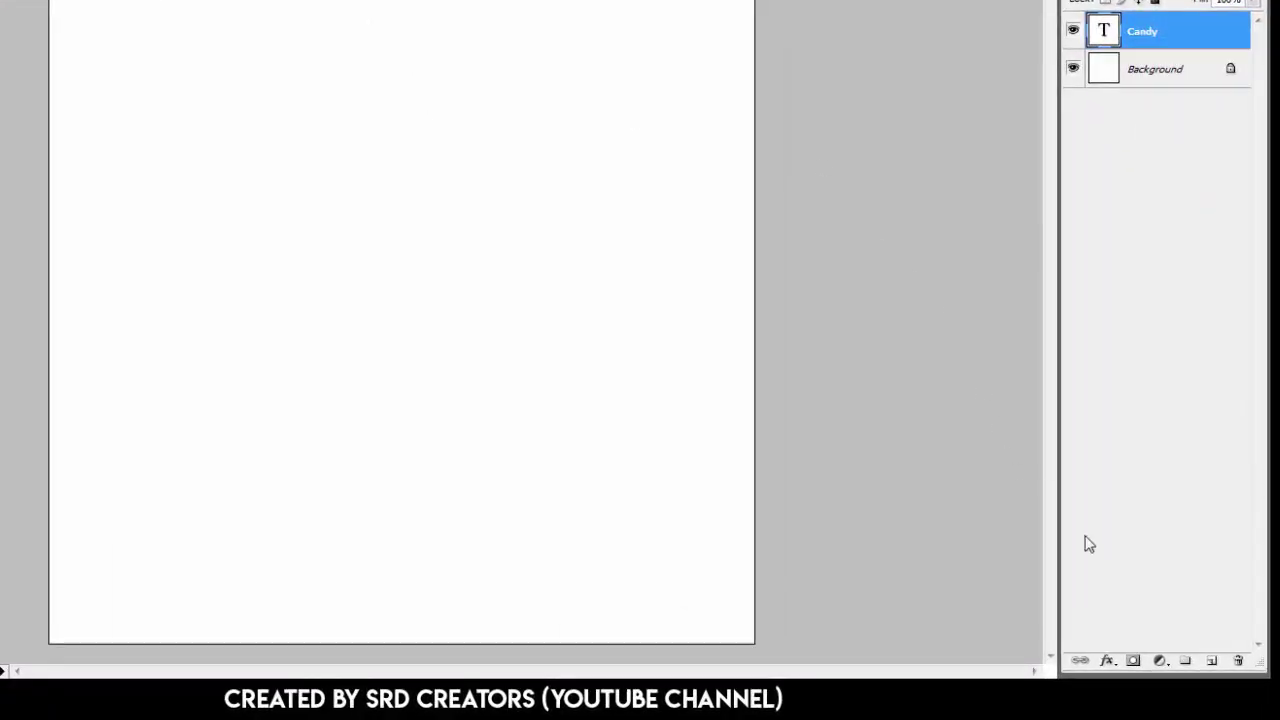
# Add a Drop Shadow to Candy with angle 136, distance 0, spread 71 and size 122
pyautogui.click(1107, 660)
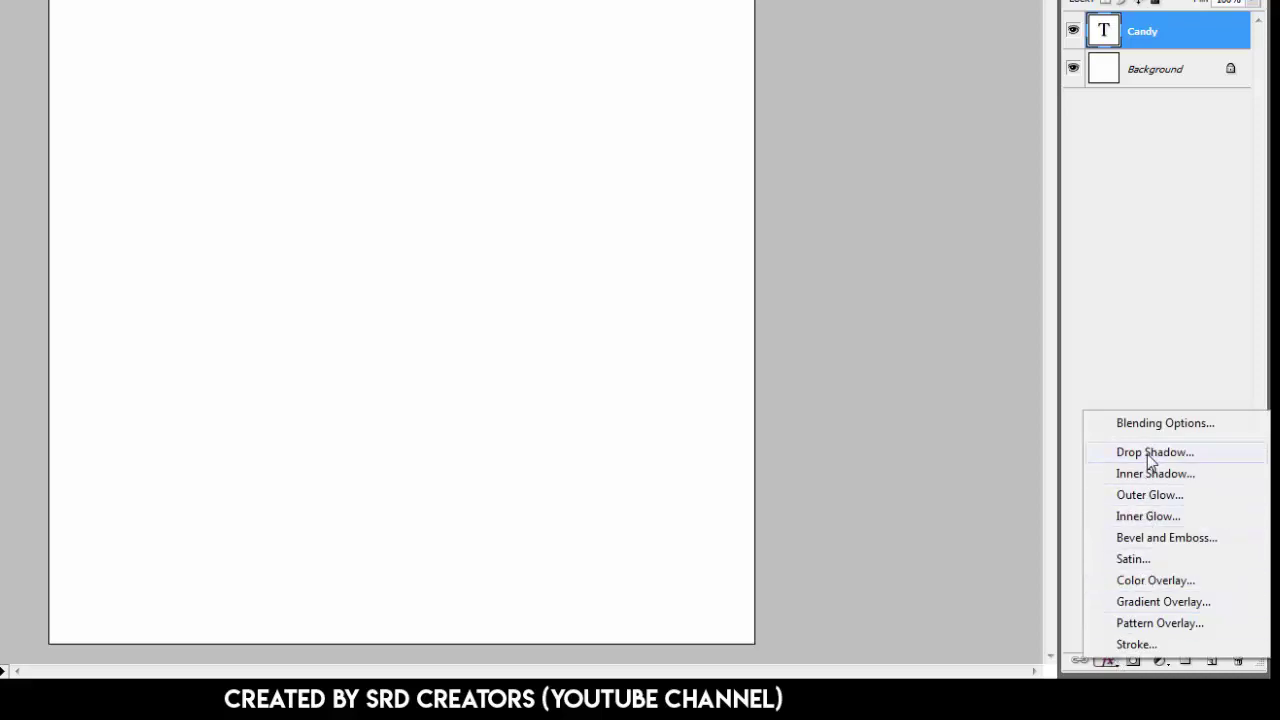
pyautogui.click(1147, 454)
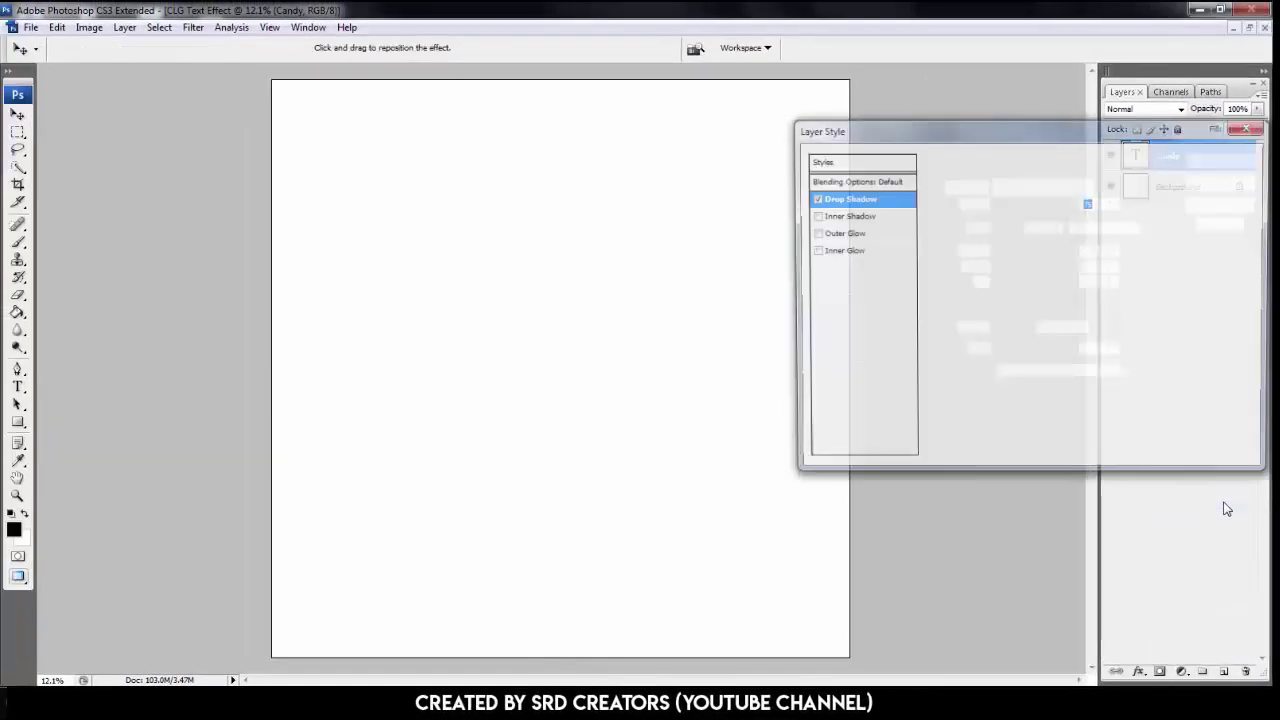
pyautogui.hotkey('ctrl', '+')
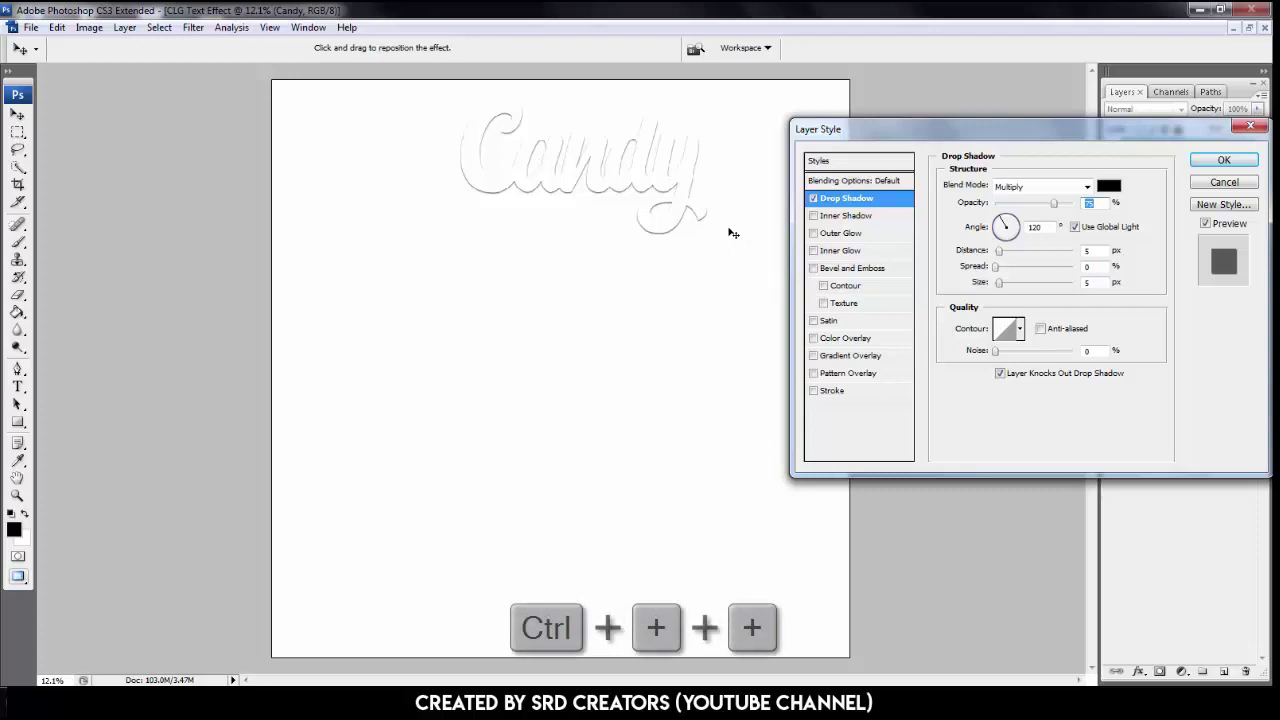
pyautogui.hotkey('ctrl', '+')
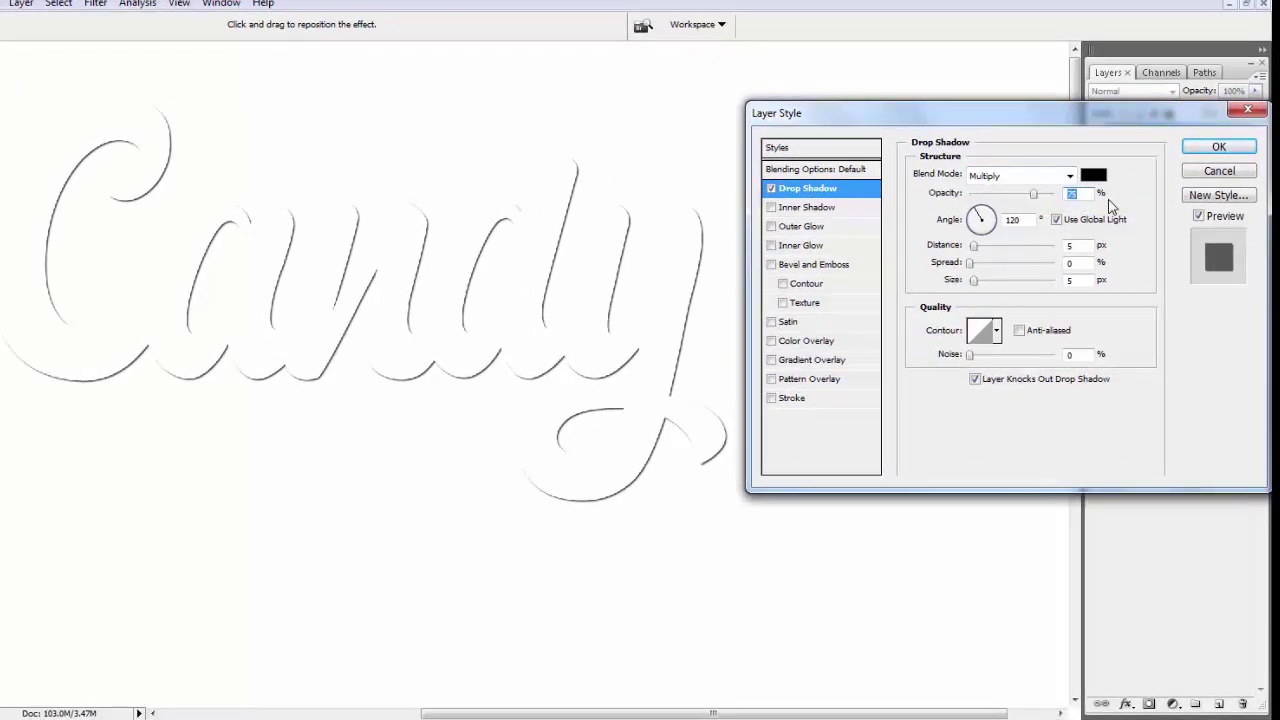
pyautogui.press('Tab')
pyautogui.write('136')
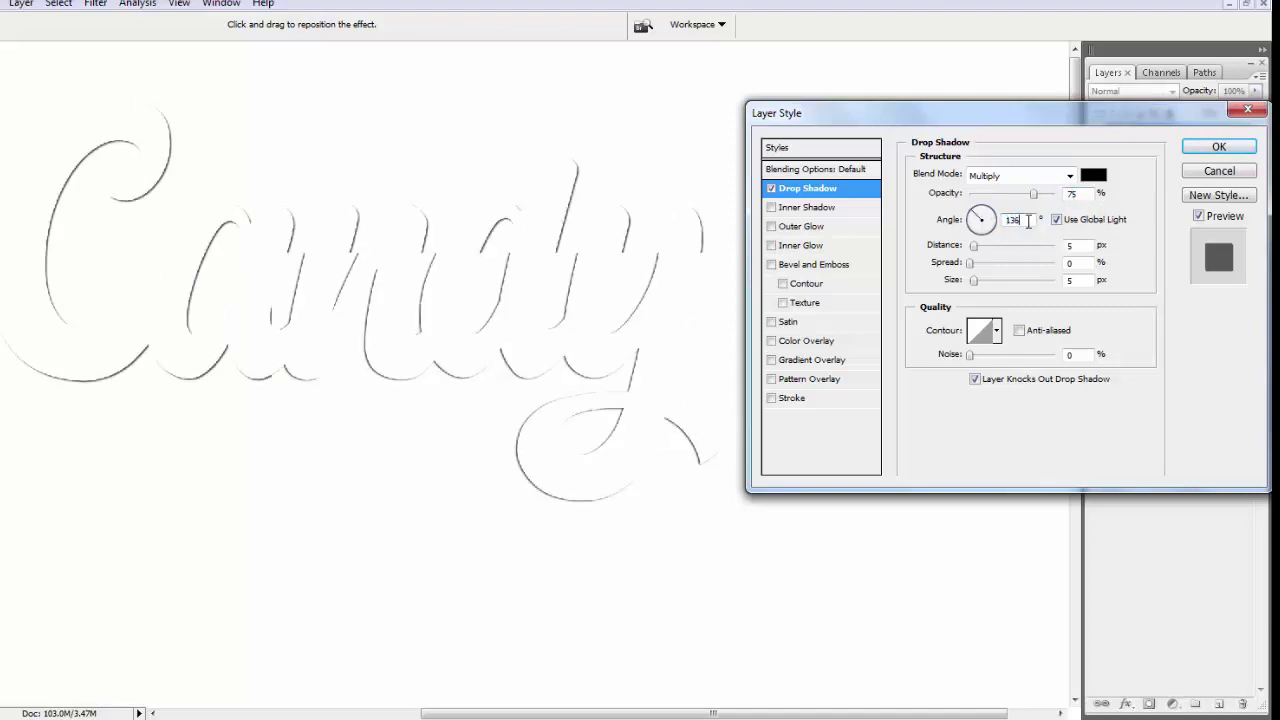
pyautogui.doubleClick(1083, 247)
pyautogui.write('0')
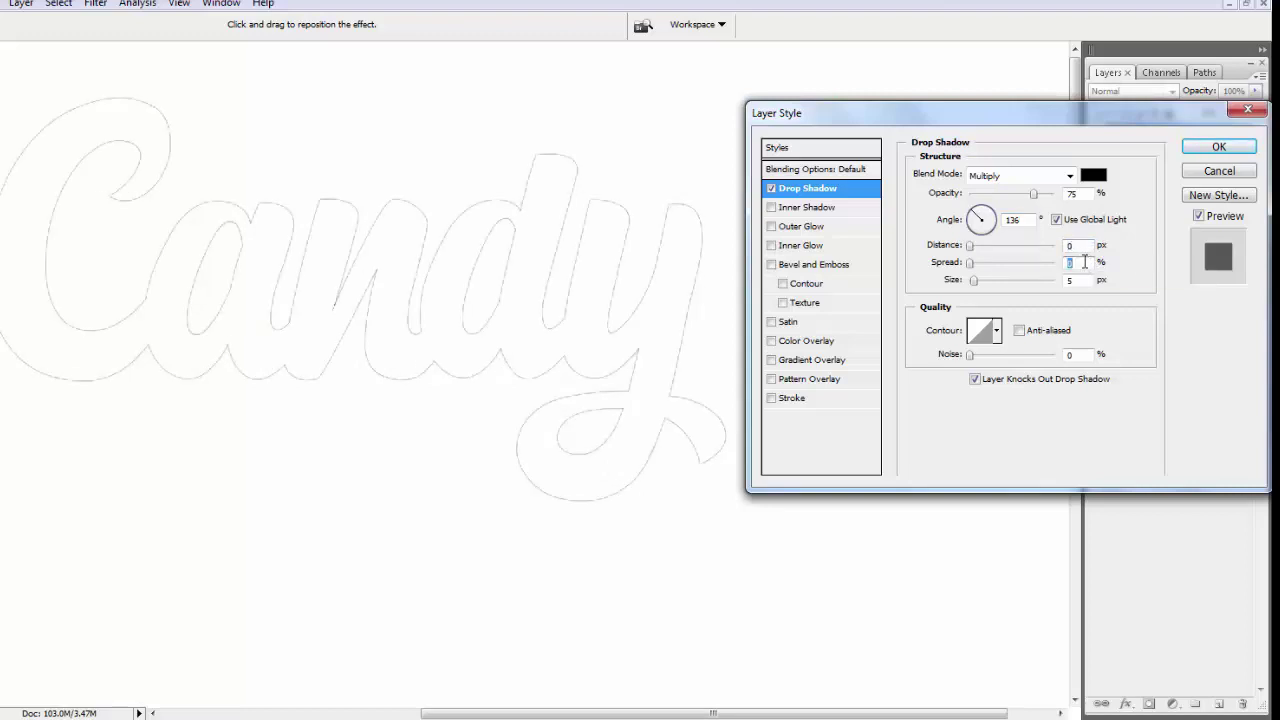
pyautogui.write('71')
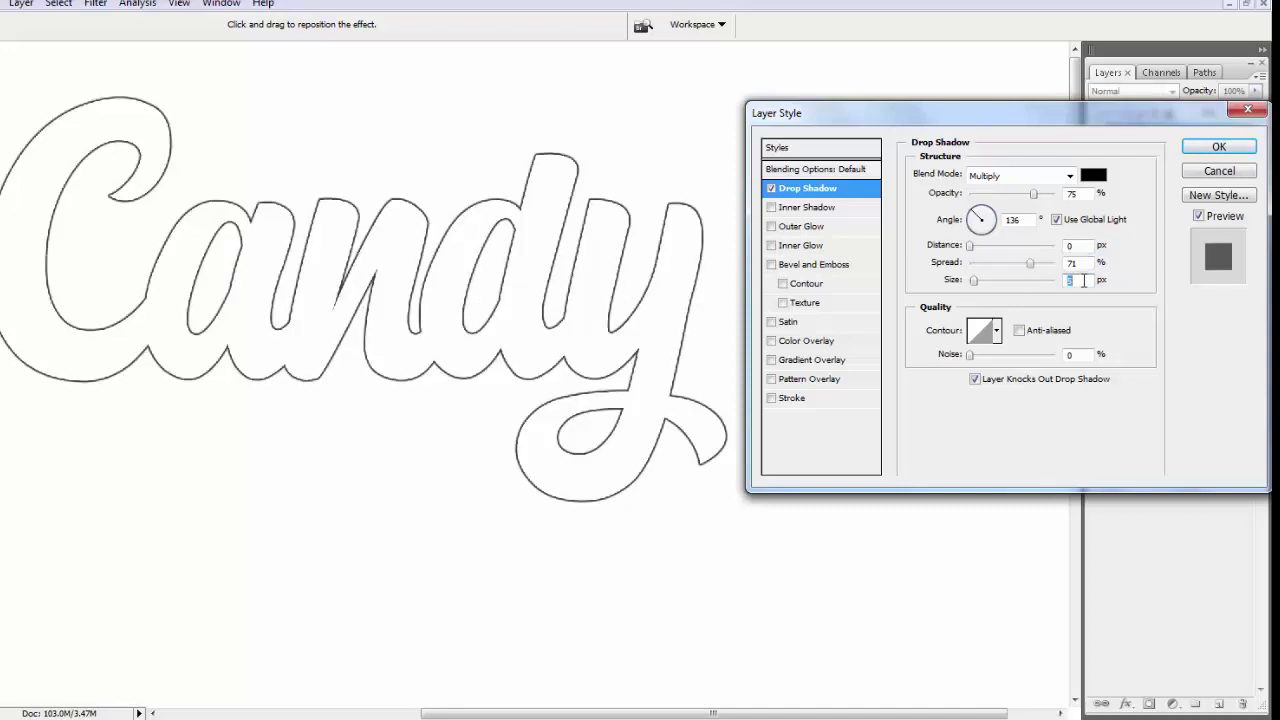
pyautogui.write('122')
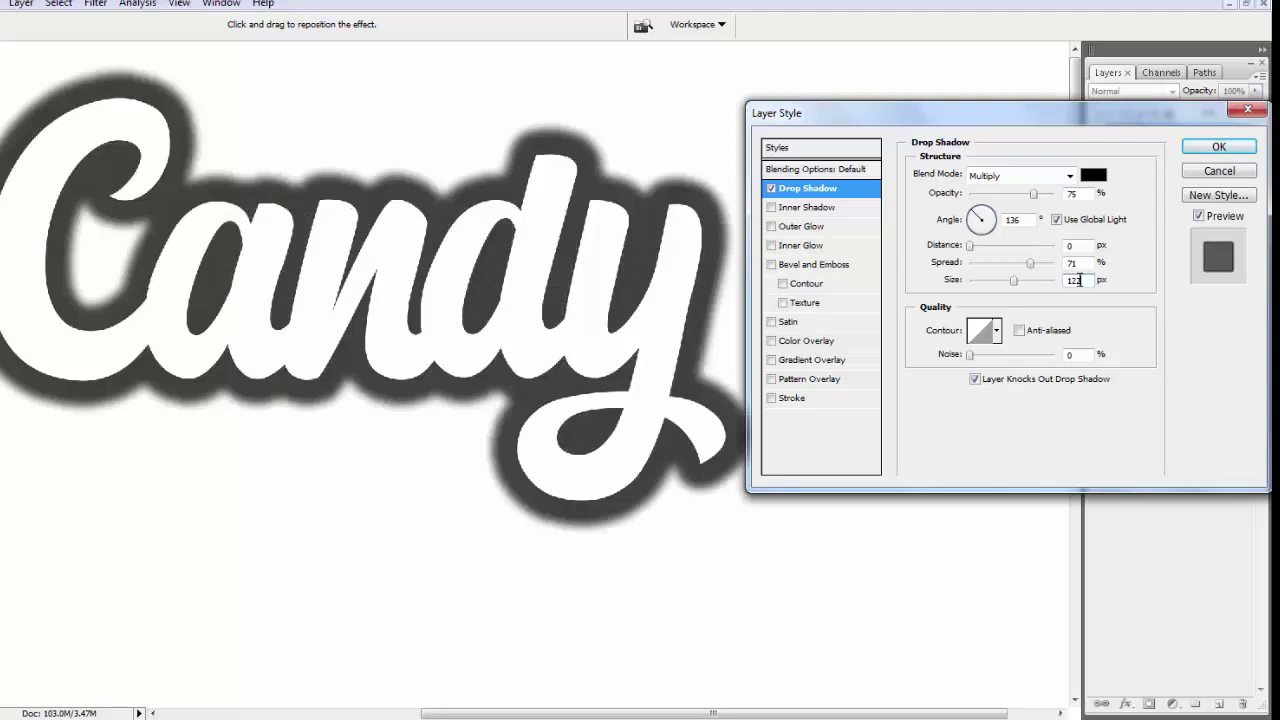
# Add an Inner Bevel to Candy with depth 30, size 62, soften 1, and enable Contour
pyautogui.click(840, 268)
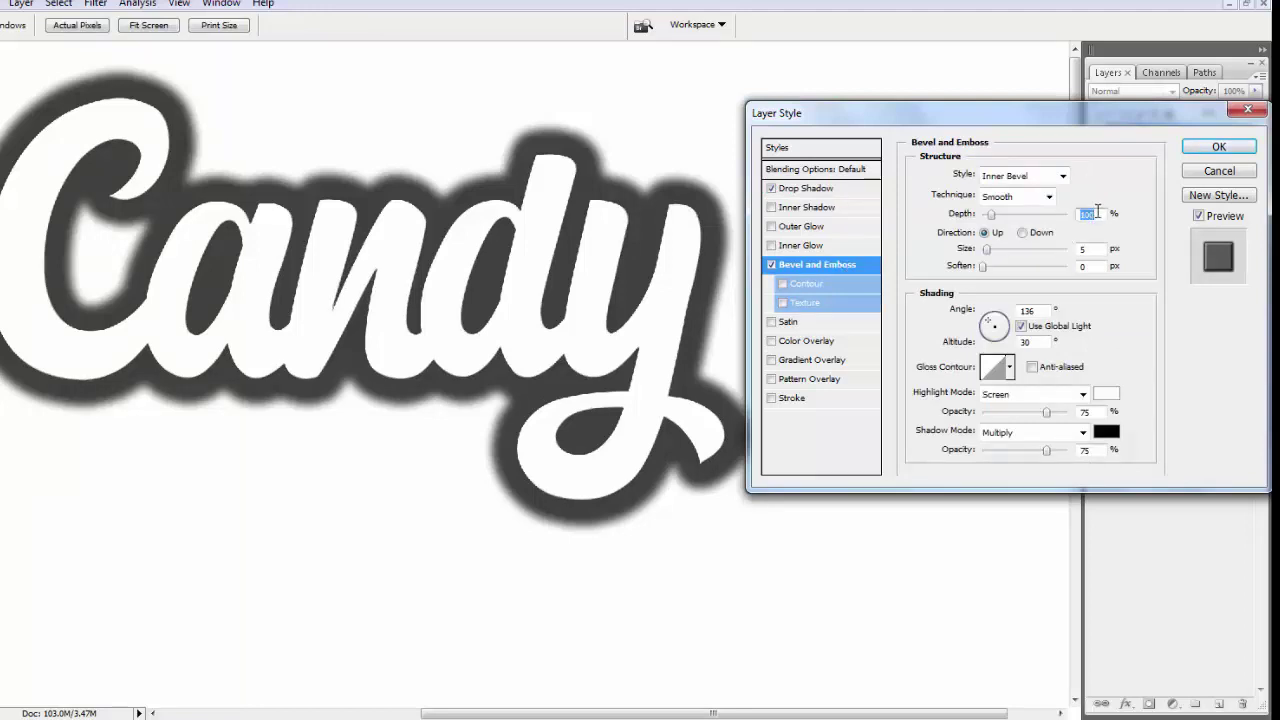
pyautogui.write('30')
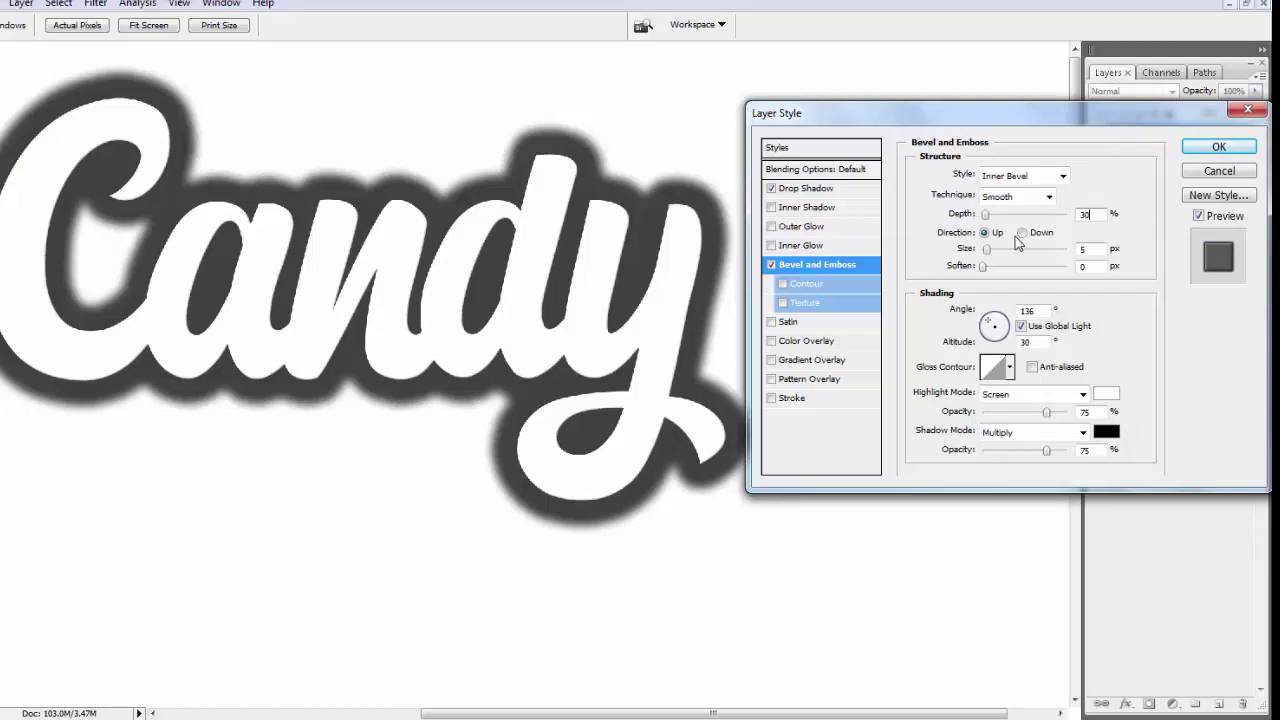
pyautogui.doubleClick(1095, 248)
pyautogui.write('62')
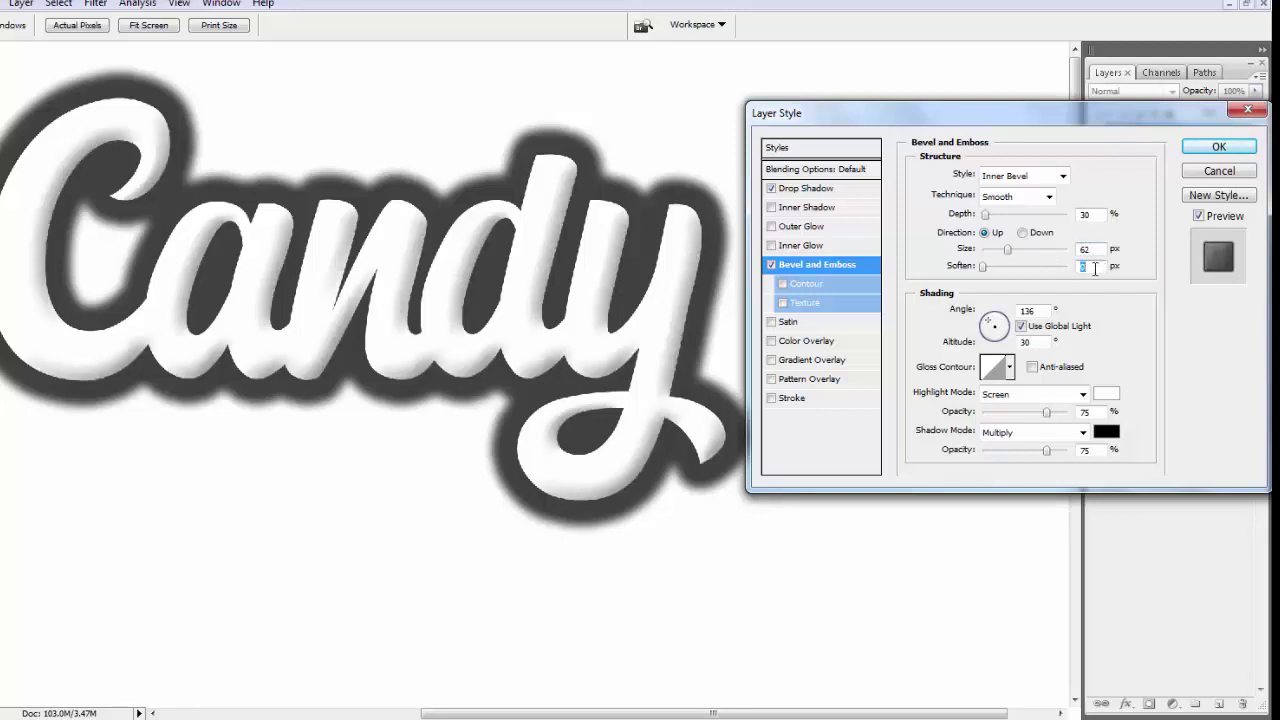
pyautogui.write('16')
pyautogui.click(814, 286)
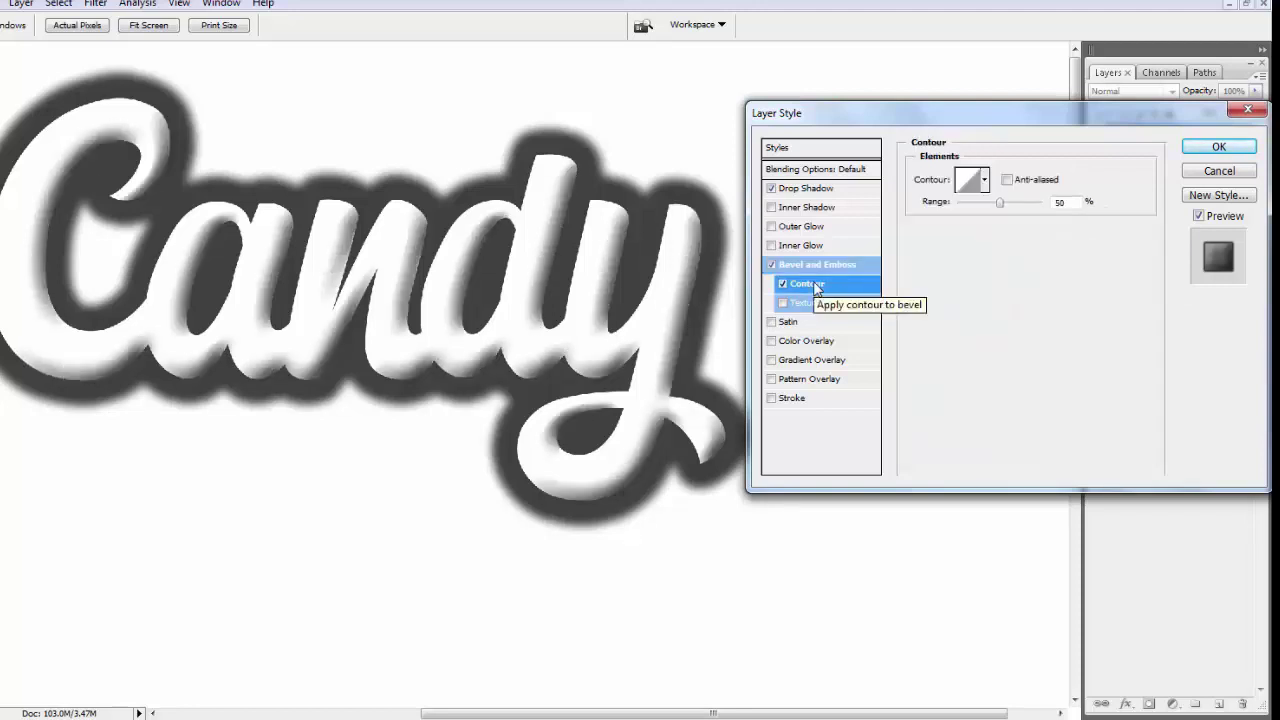
# Outline Candy with a black Stroke of size 65 and apply the layer styles
pyautogui.click(838, 399)
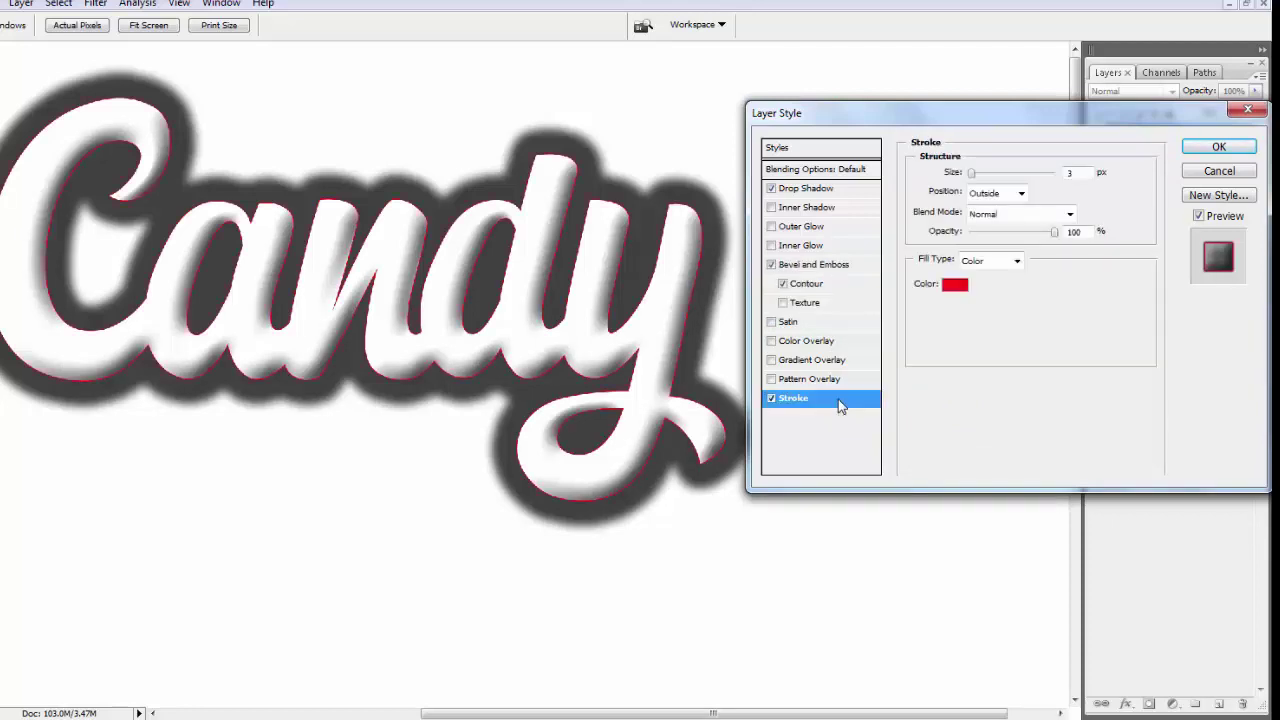
pyautogui.click(957, 286)
pyautogui.moveTo(811, 240); pyautogui.dragTo(772, 250)
pyautogui.click(1157, 18)
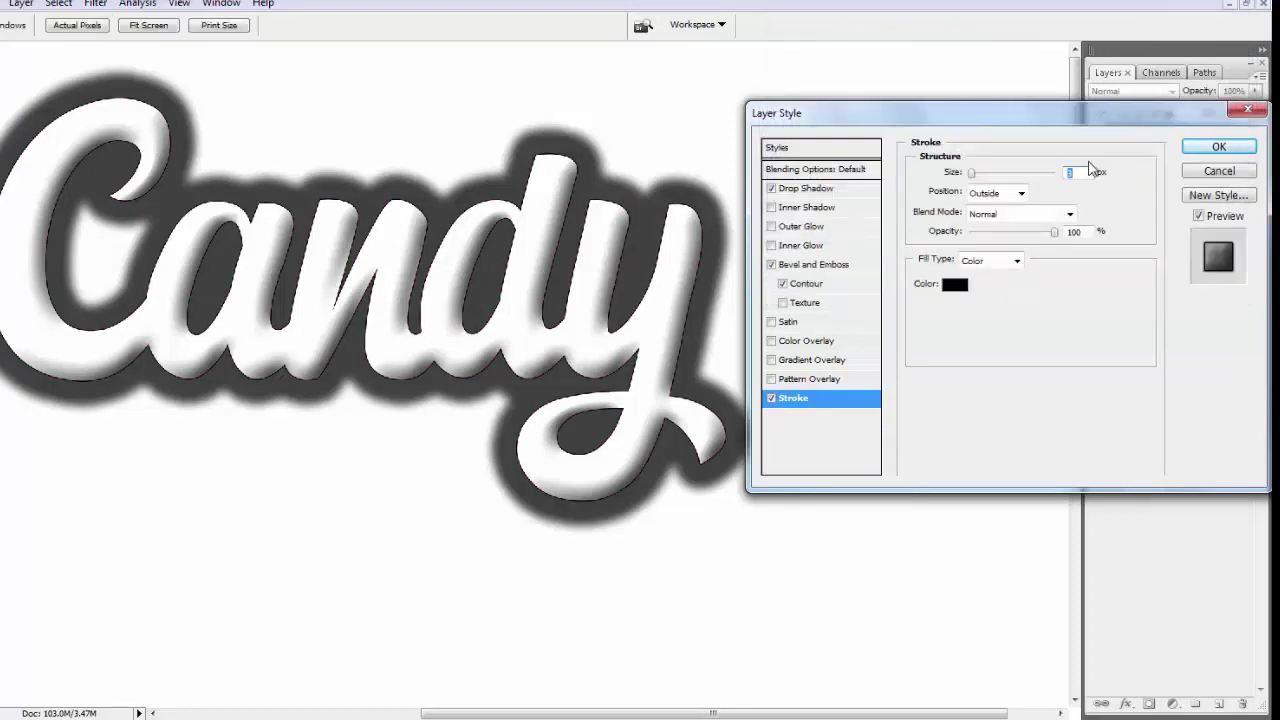
pyautogui.write('65')
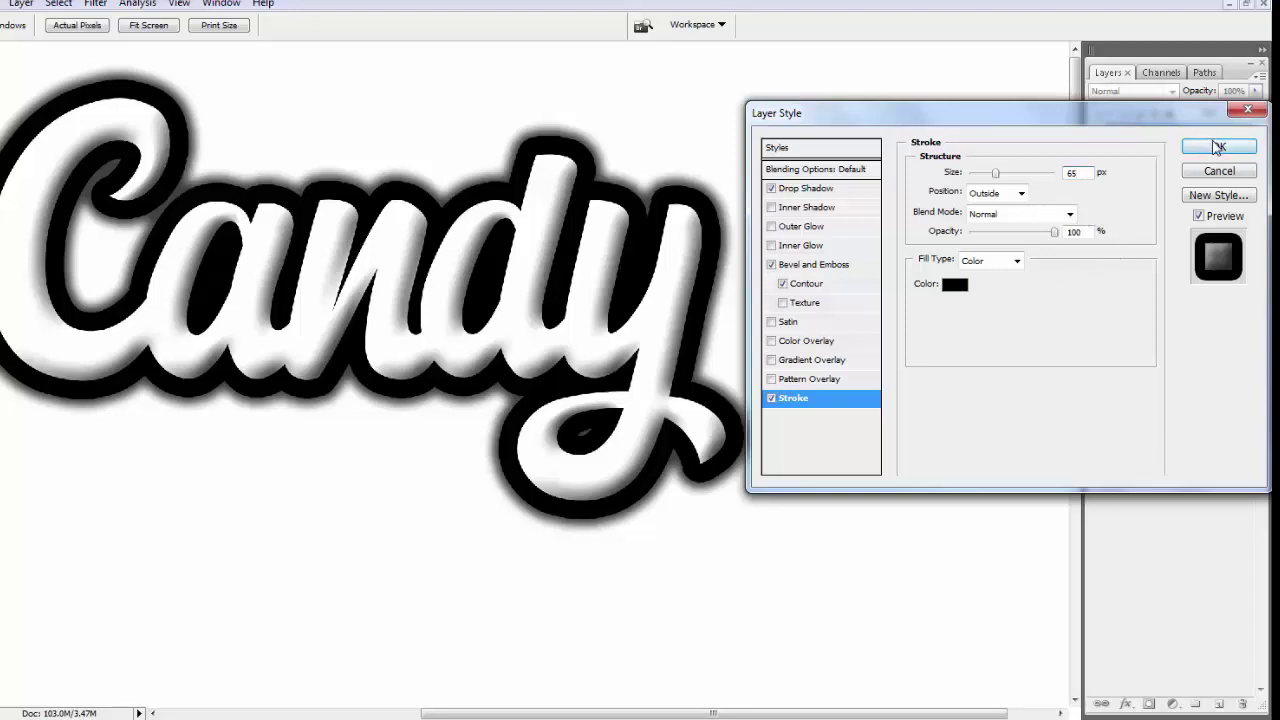
pyautogui.click(1218, 148)
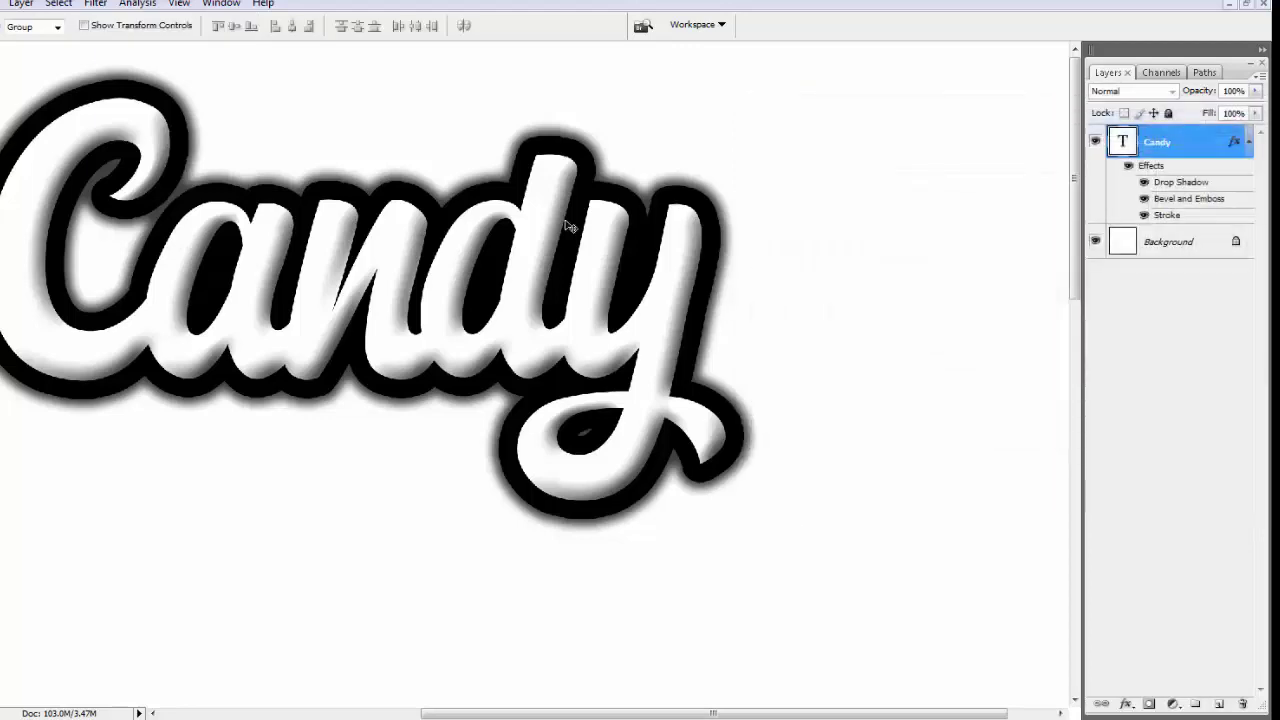
# Fit the document on screen and nudge the Candy text slightly left
pyautogui.moveTo(360, 277); pyautogui.dragTo(502, 360)
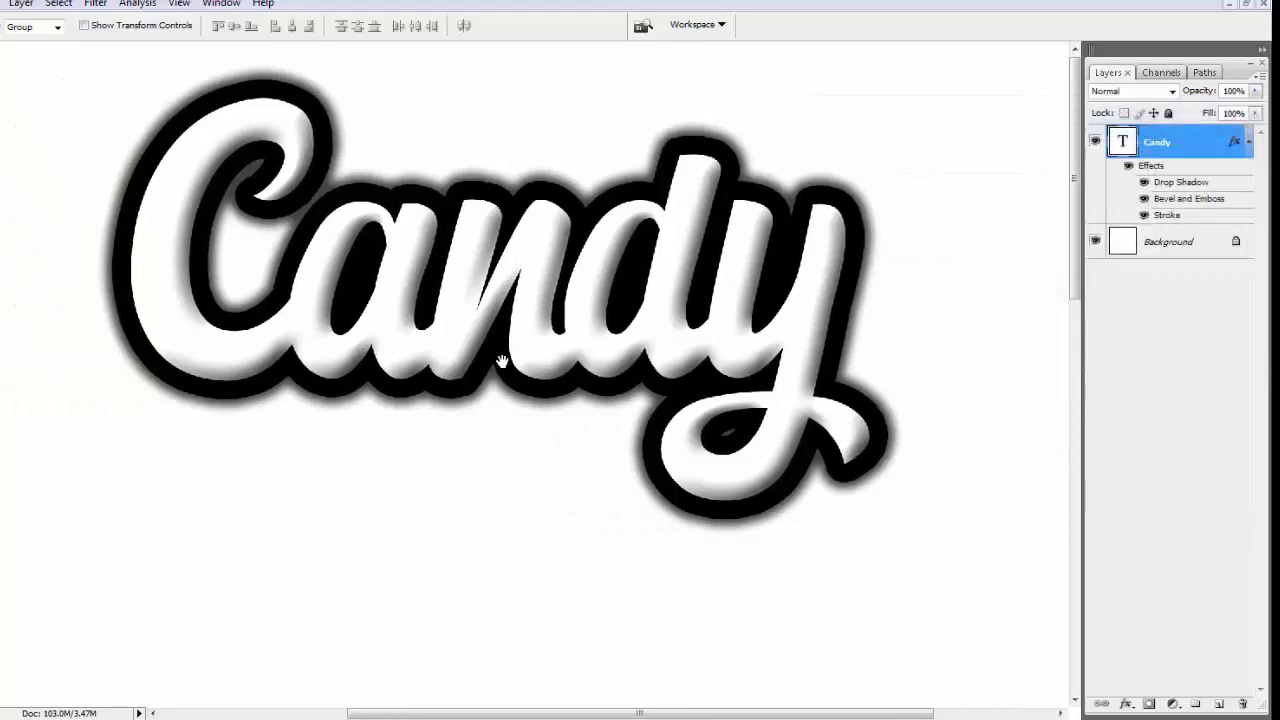
pyautogui.scroll(3, 502, 360)
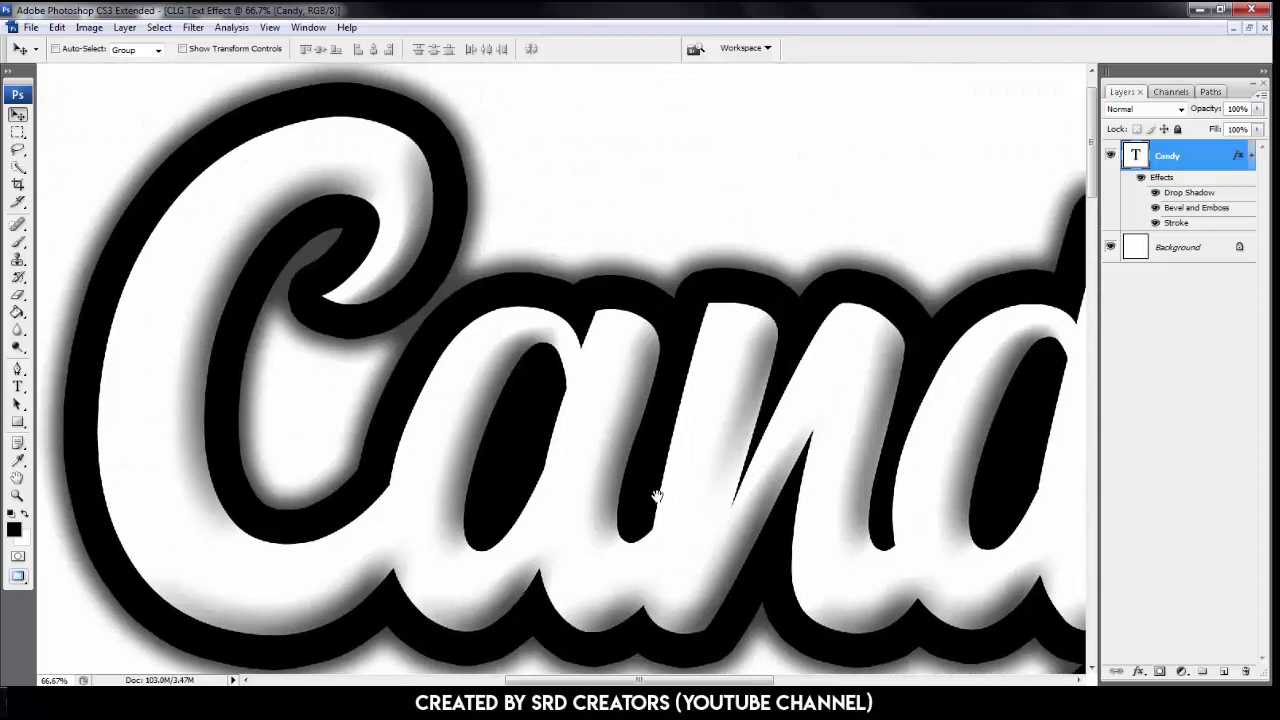
pyautogui.moveTo(656, 496); pyautogui.dragTo(621, 395)
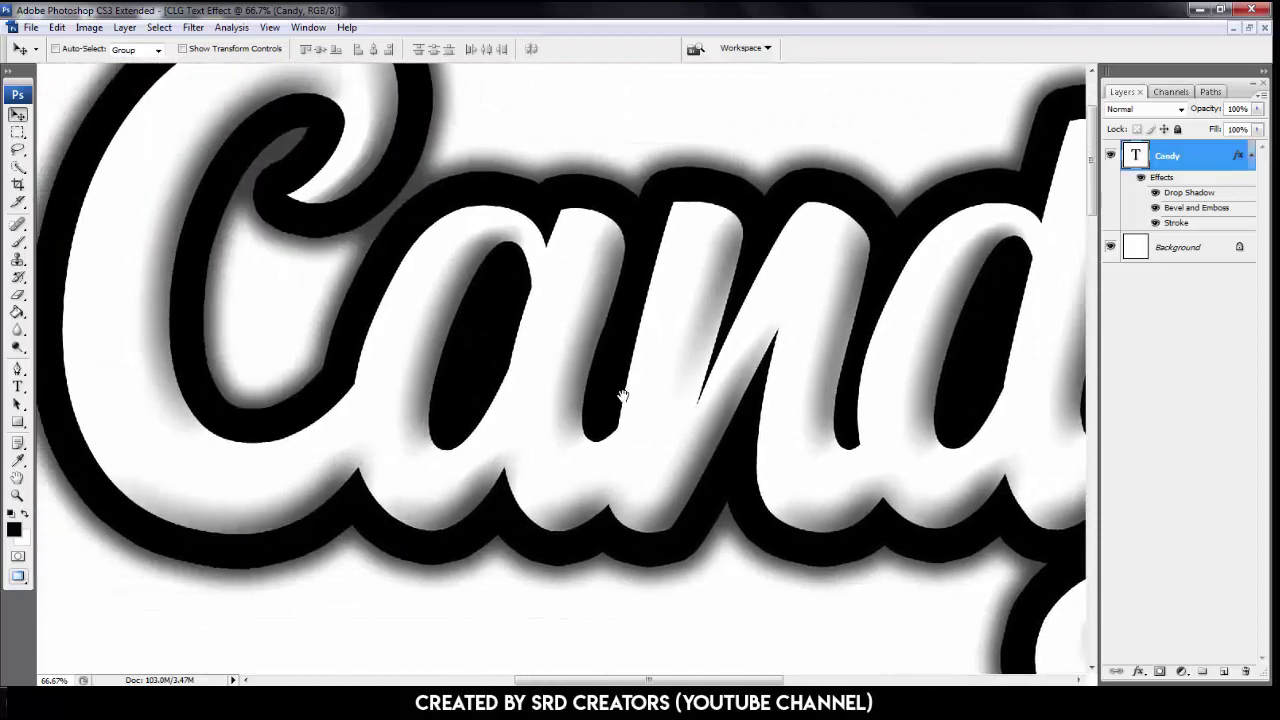
pyautogui.hotkey('ctrl', '0')
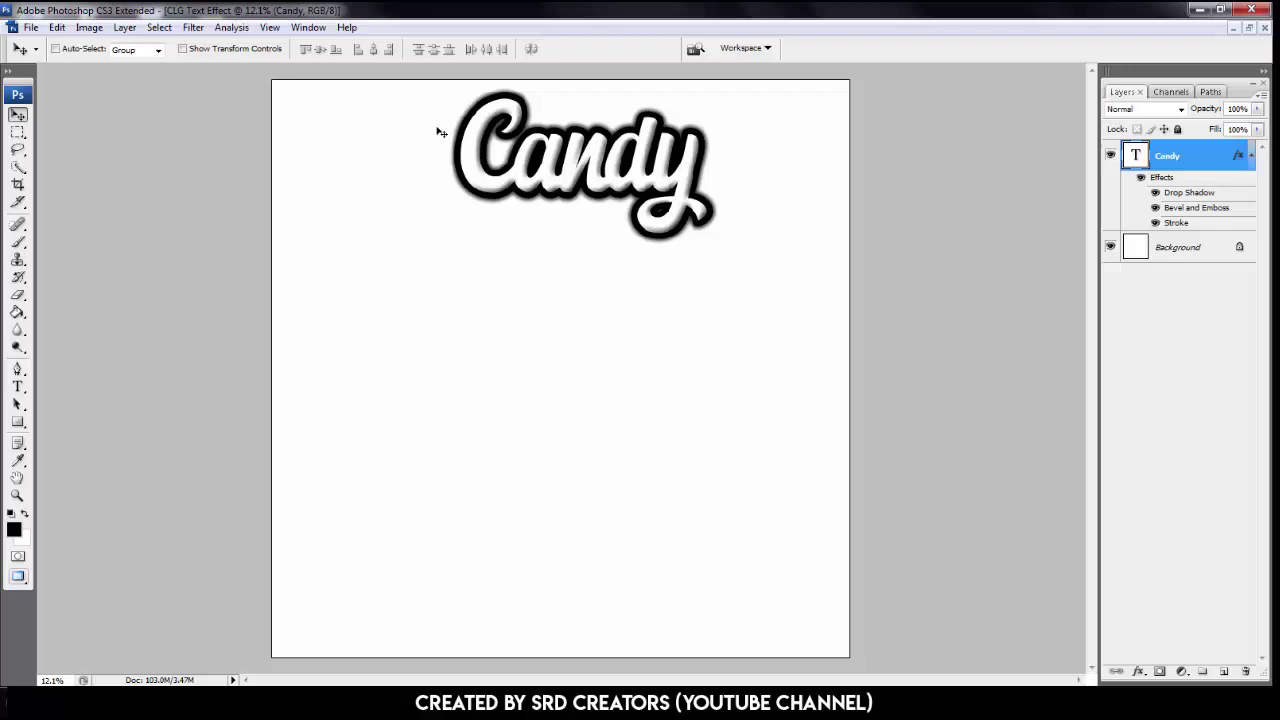
pyautogui.moveTo(568, 188); pyautogui.dragTo(546, 198)
# Add a layer beneath Candy with a black band, centred vertically on the page
pyautogui.click(1250, 158)
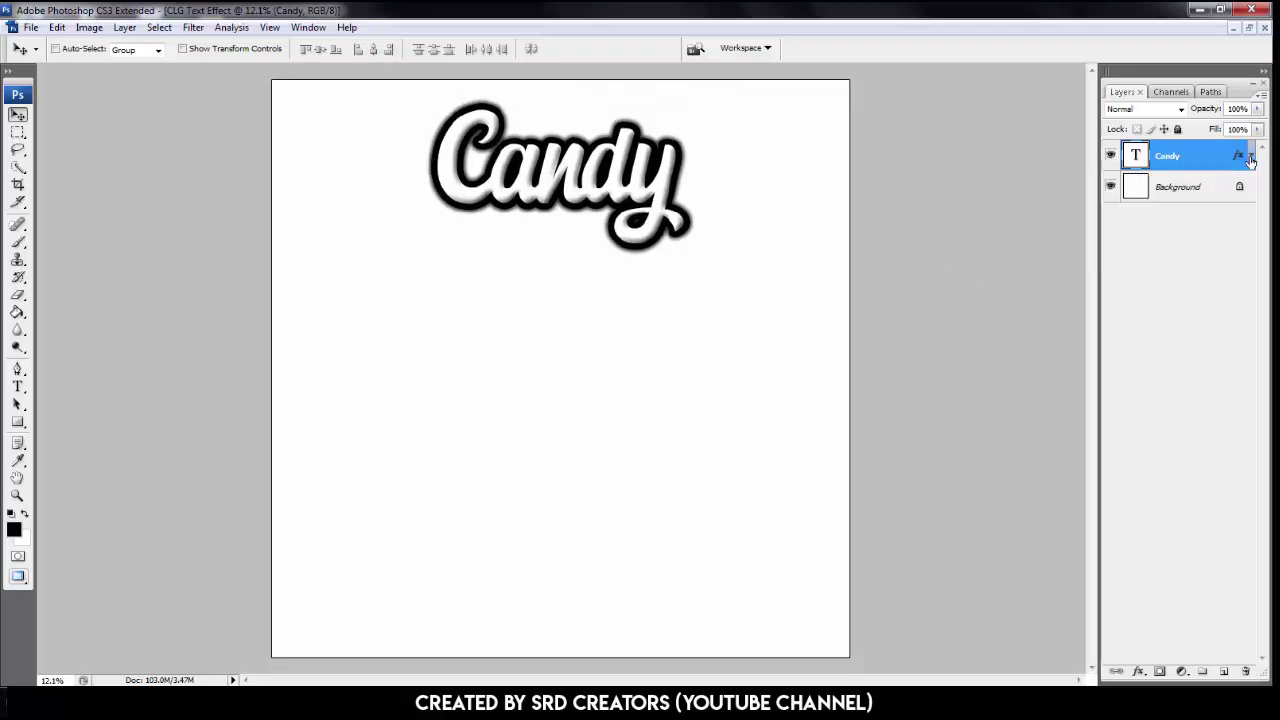
pyautogui.click(1224, 671)
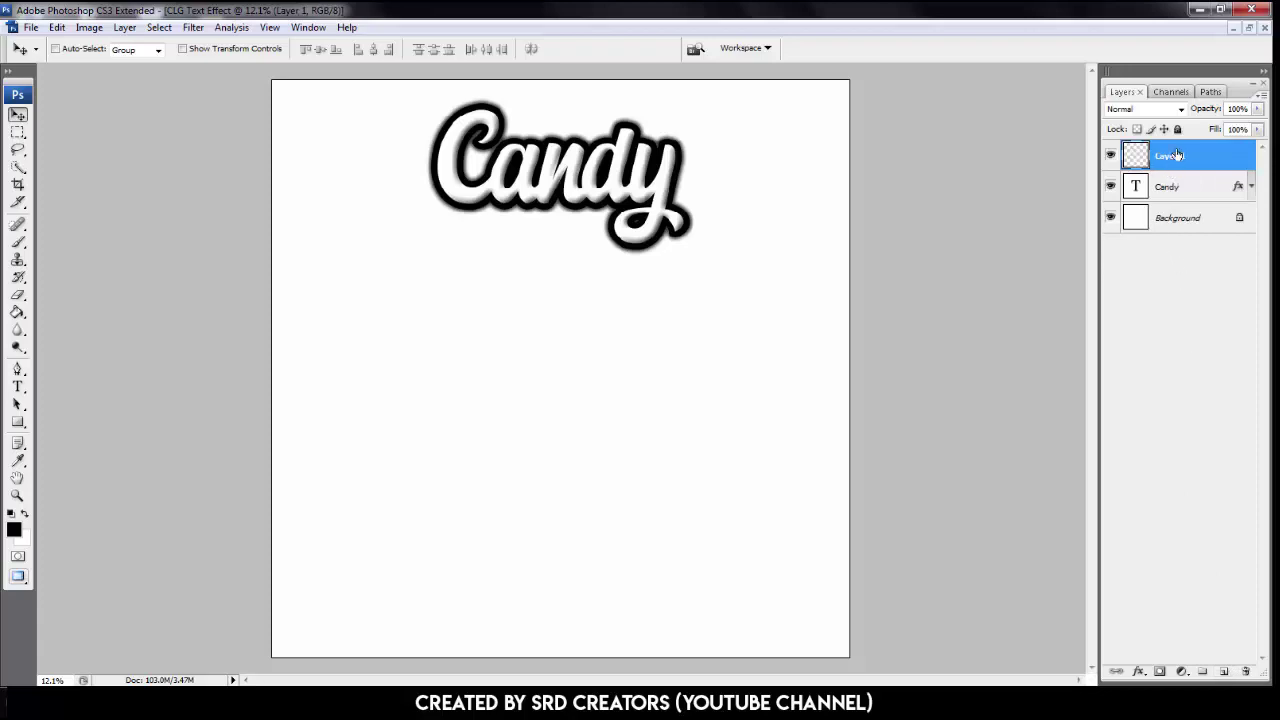
pyautogui.moveTo(1178, 155); pyautogui.dragTo(1159, 208)
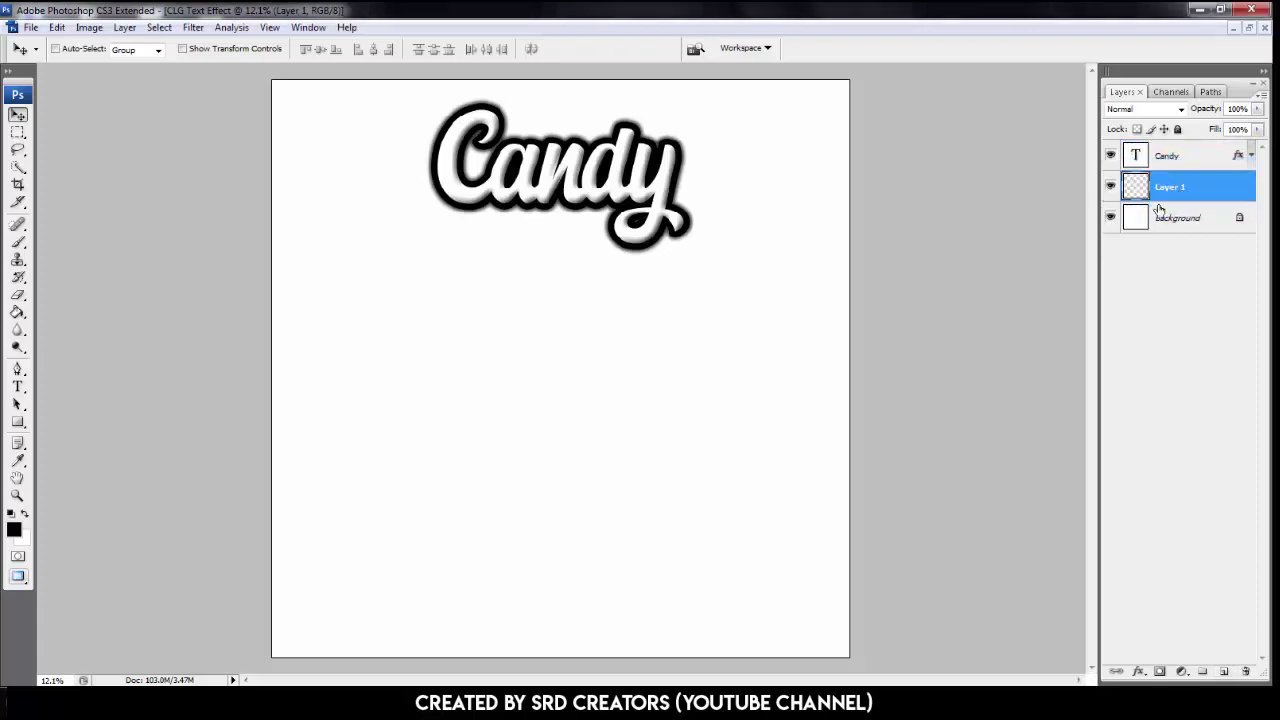
pyautogui.click(18, 131)
pyautogui.moveTo(257, 270); pyautogui.dragTo(927, 408)
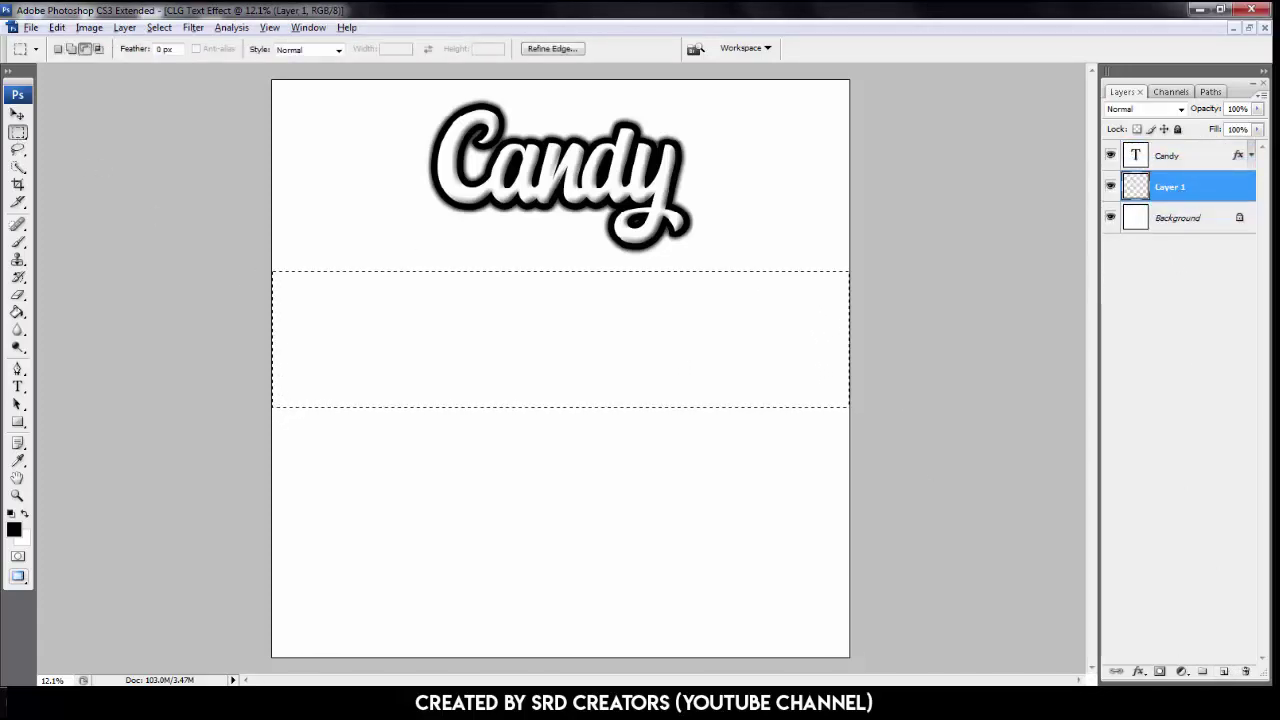
pyautogui.hotkey('alt', 'BackSpace')
pyautogui.press('v')
pyautogui.hotkey('ctrl', 'a')
pyautogui.click(321, 50)
pyautogui.hotkey('ctrl', 'd')
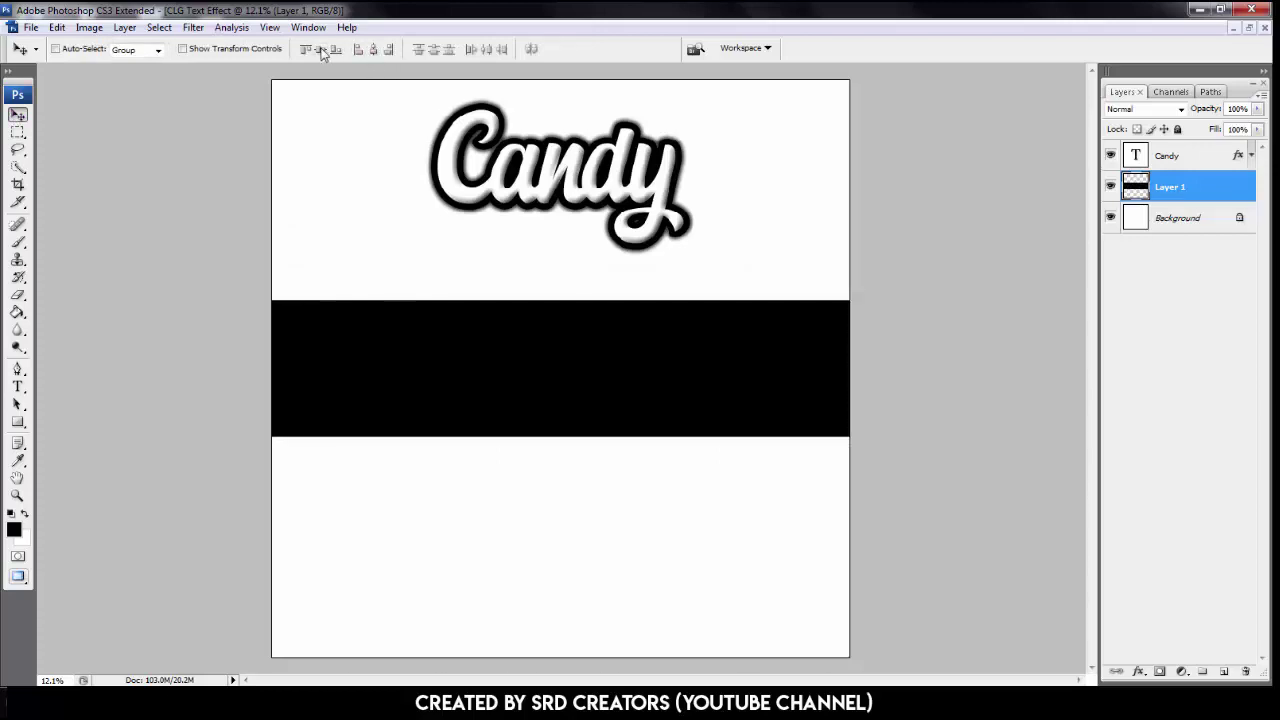
# Type 'Light' on the black band in the Learning Curve font
pyautogui.click(18, 386)
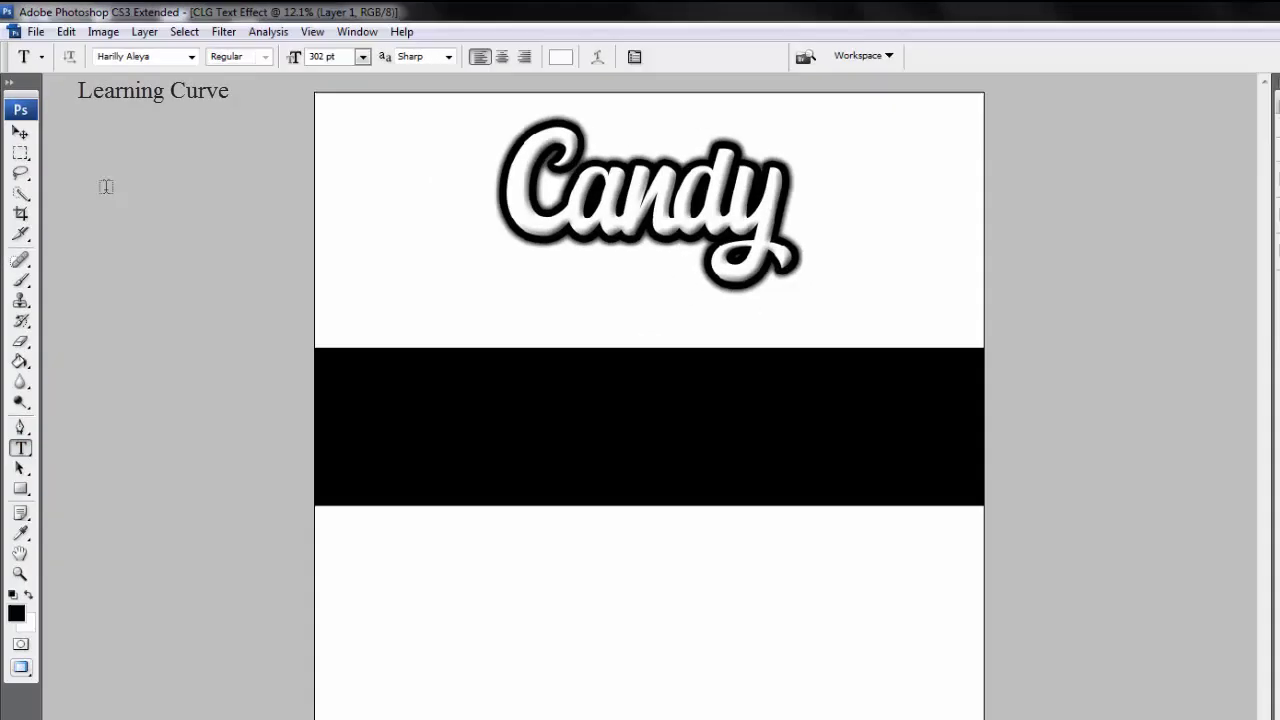
pyautogui.click(160, 61)
pyautogui.write('Learning Curve')
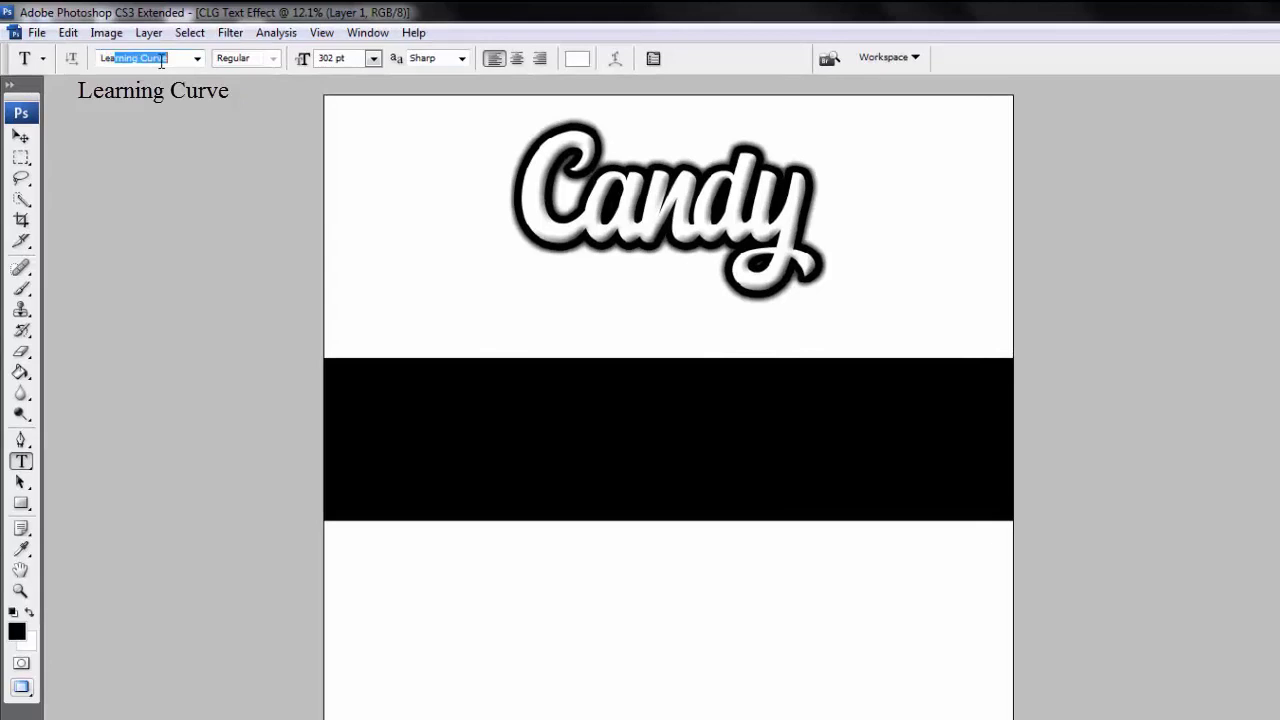
pyautogui.press('Return')
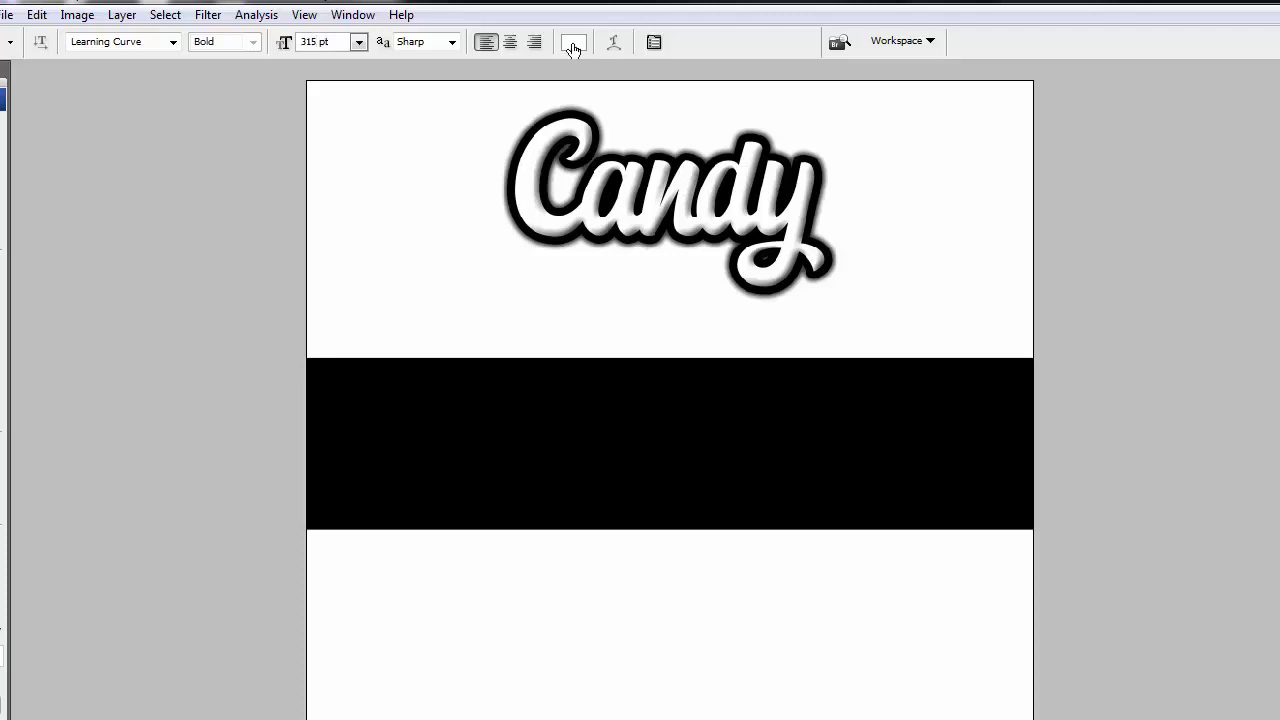
pyautogui.click(628, 432)
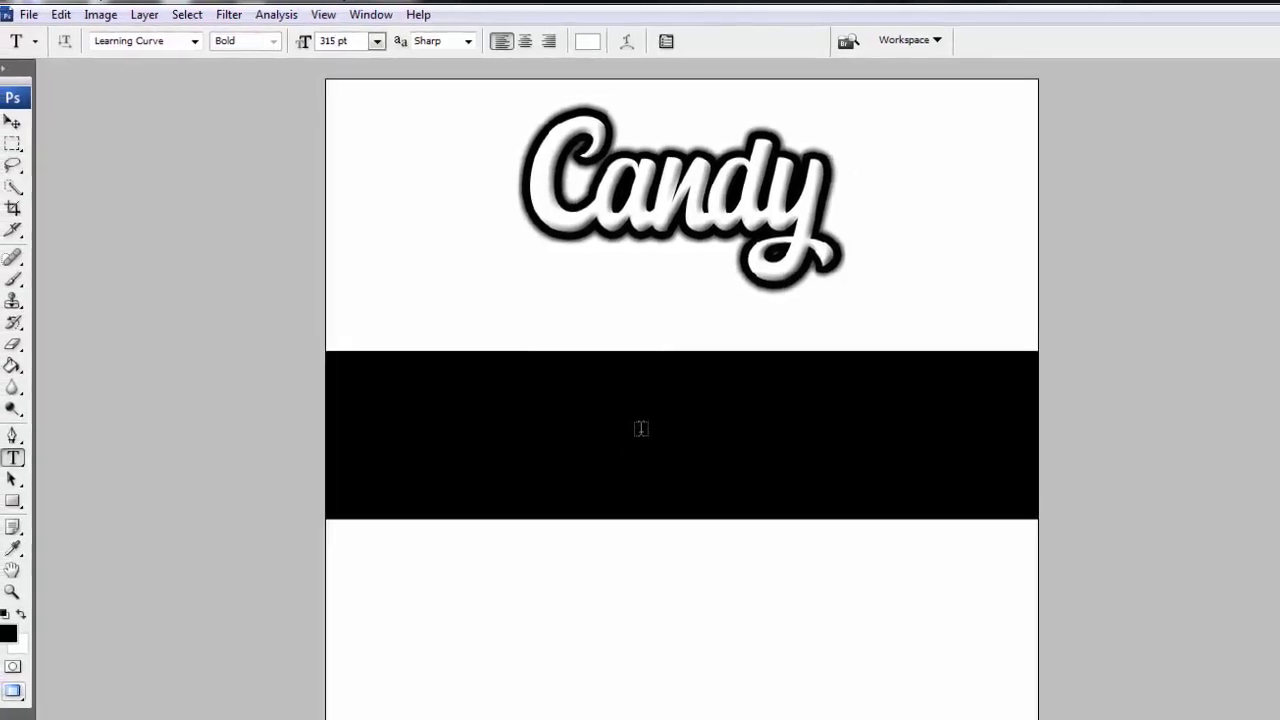
pyautogui.write('Li')
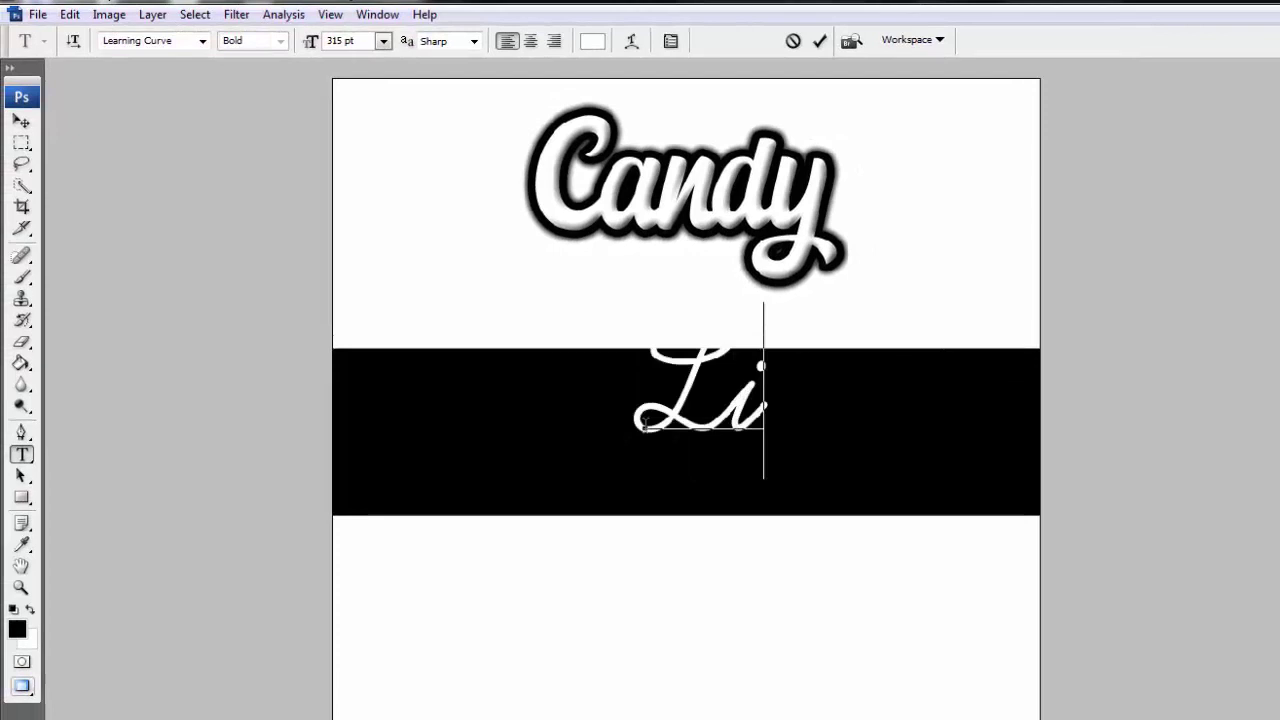
pyautogui.write('ght')
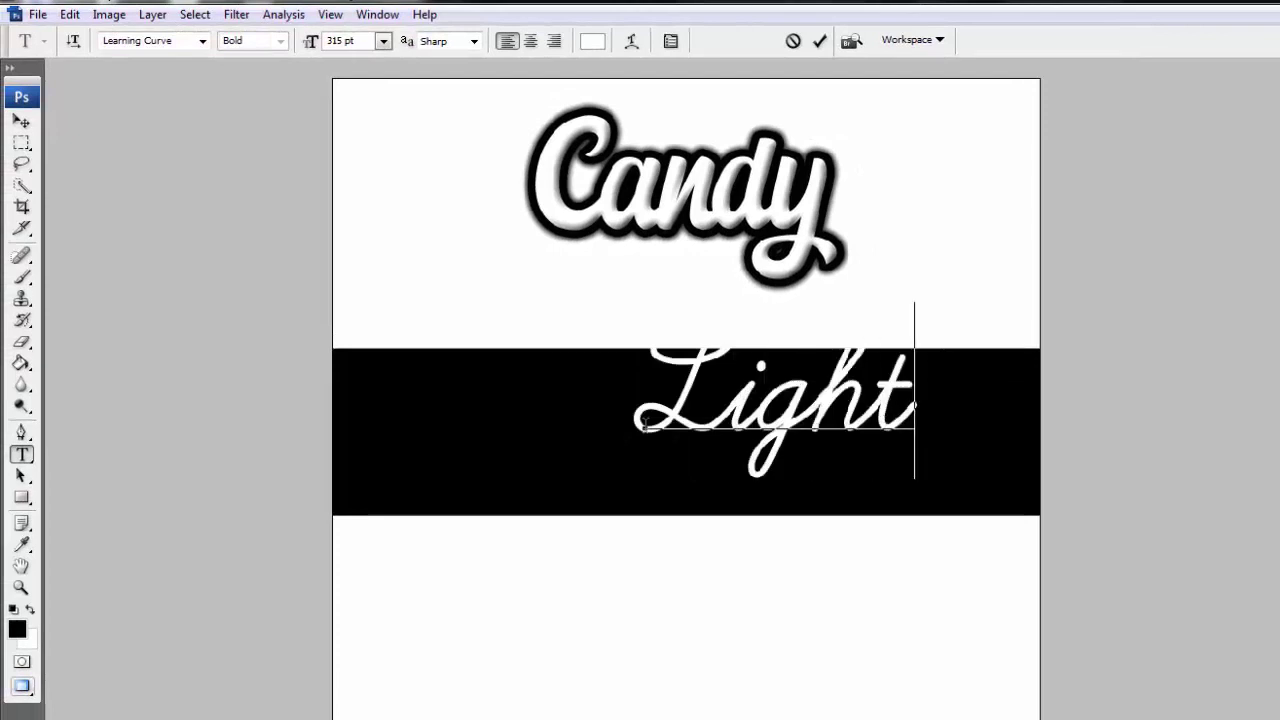
pyautogui.click(21, 123)
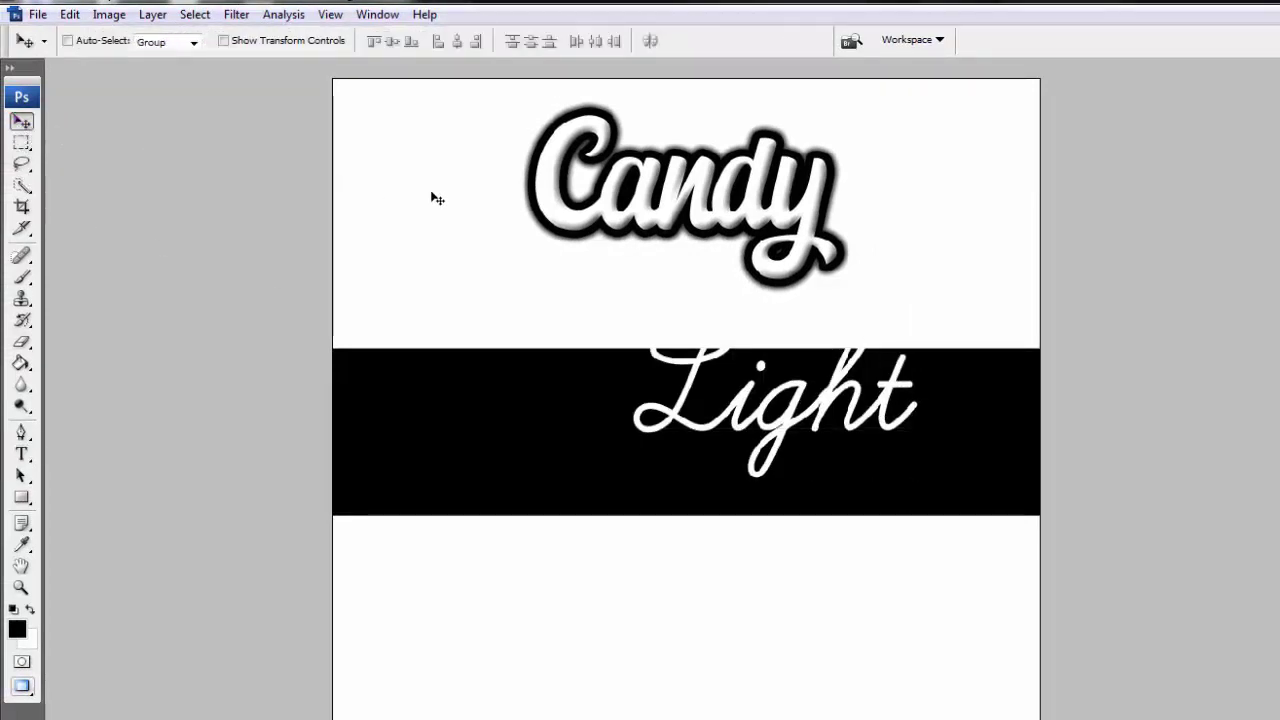
# Centre Light horizontally and vertically on the page, then zoom in on it
pyautogui.hotkey('ctrl', 'a')
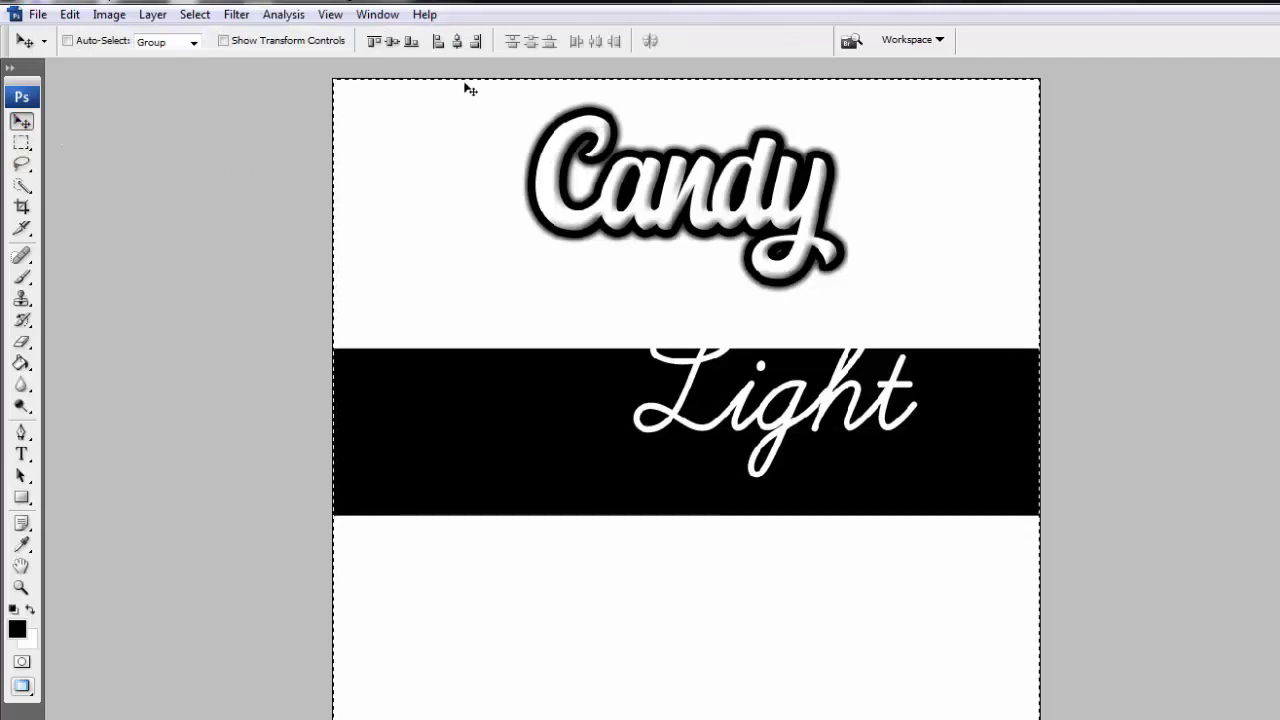
pyautogui.click(457, 42)
pyautogui.click(394, 42)
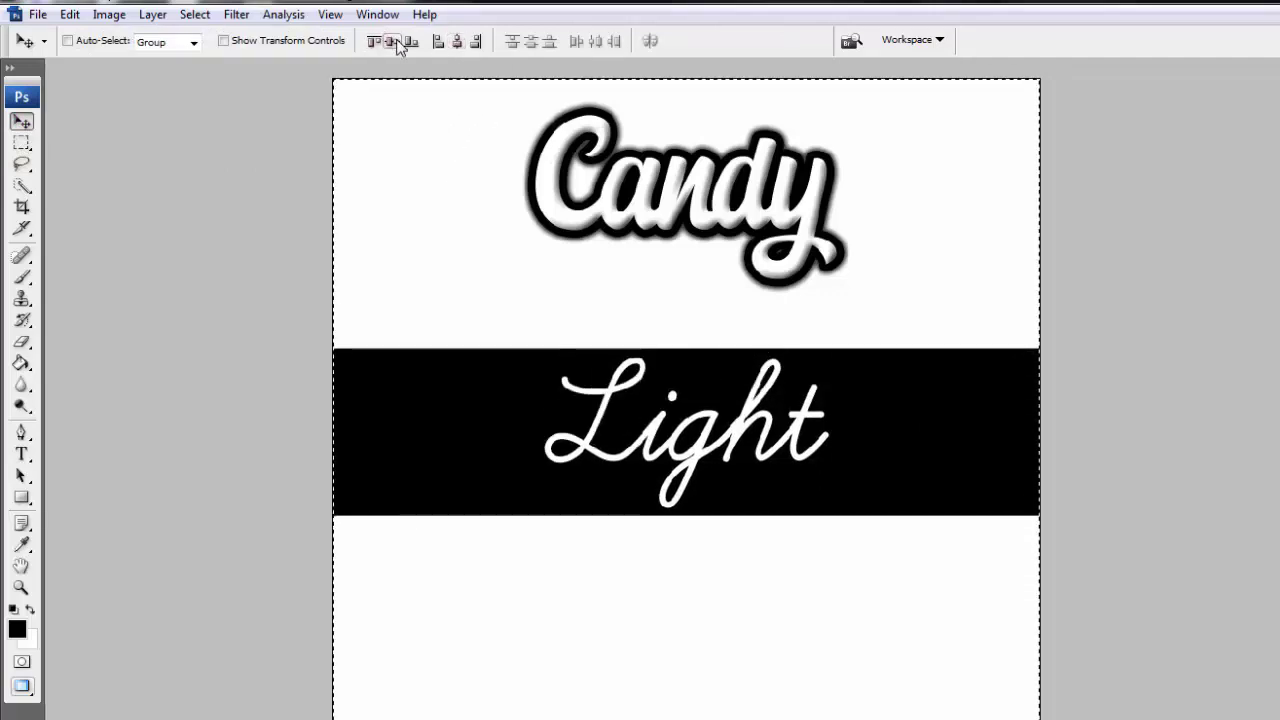
pyautogui.hotkey('ctrl', 'd')
pyautogui.hotkey('ctrl', '+')
pyautogui.hotkey('ctrl', '+')
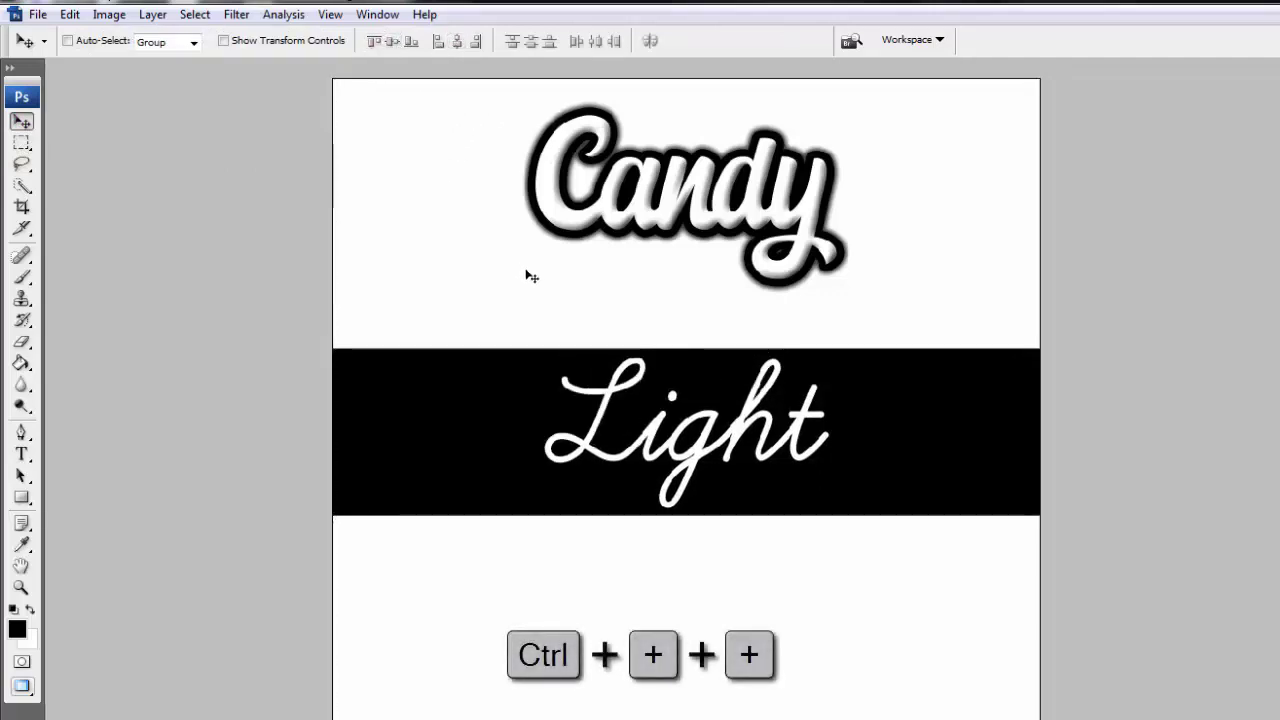
pyautogui.hotkey('ctrl', '+')
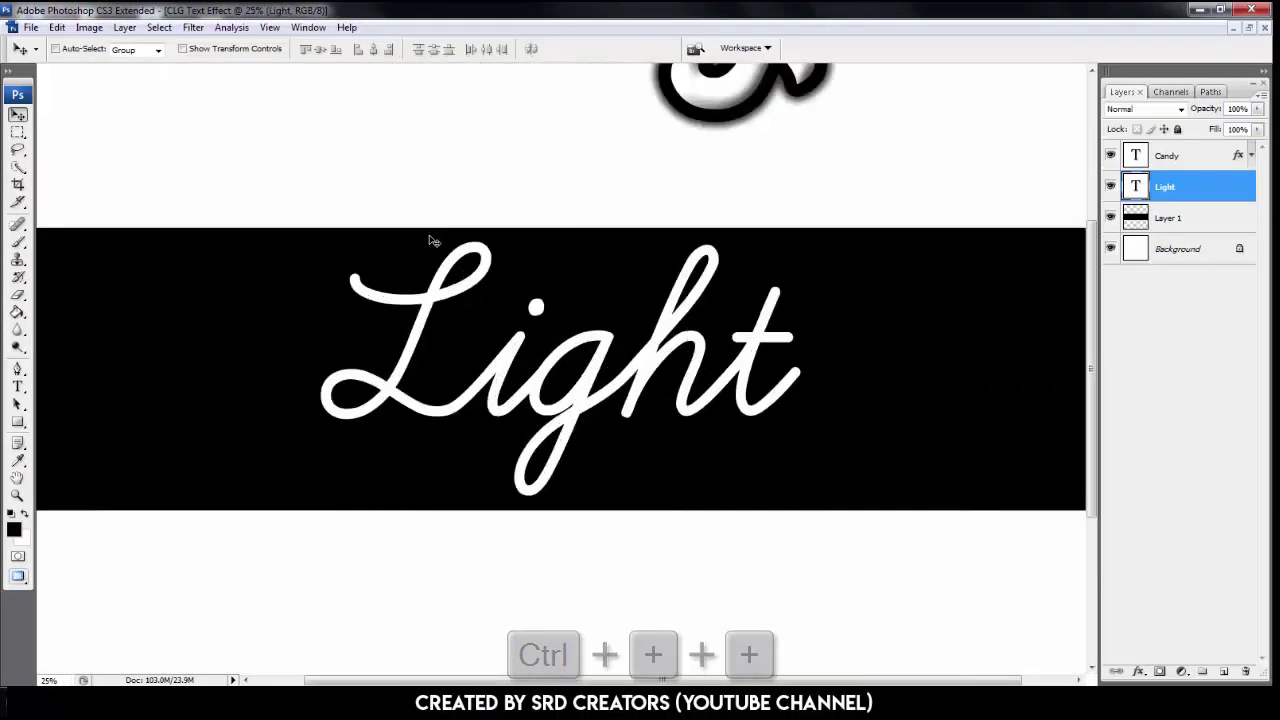
pyautogui.hotkey('ctrl', '+')
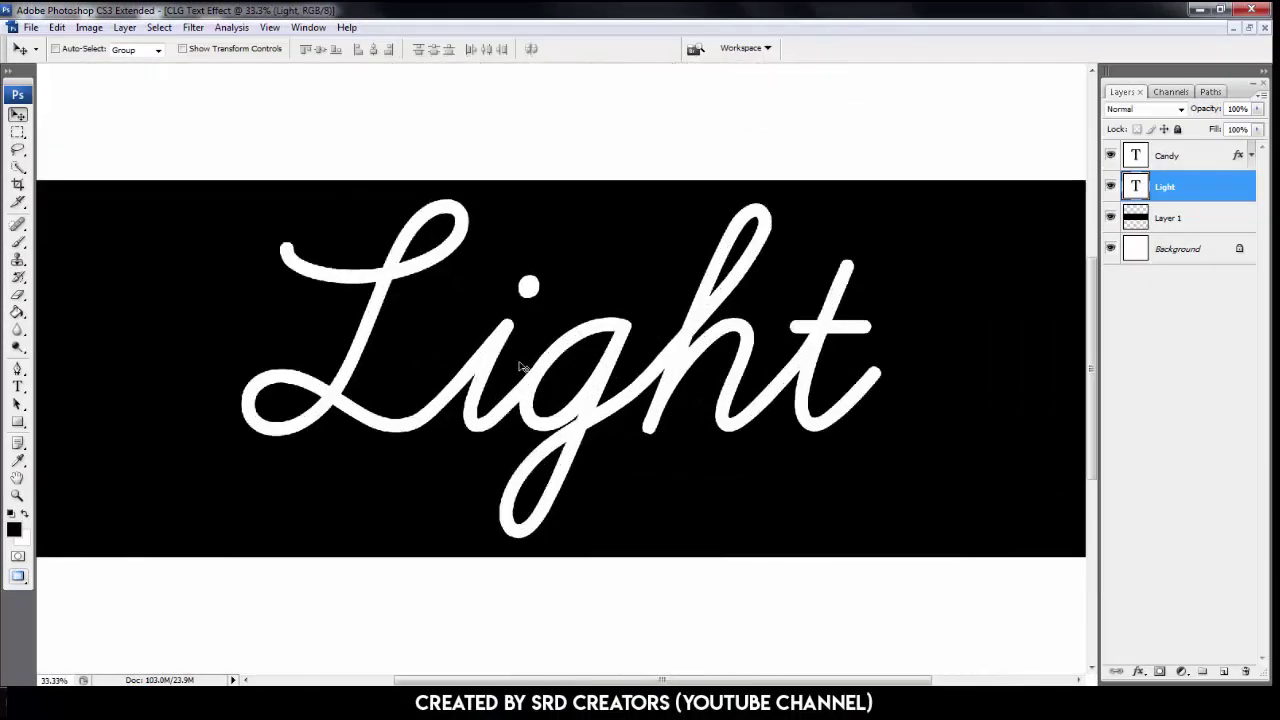
pyautogui.moveTo(605, 380); pyautogui.dragTo(433, 390)
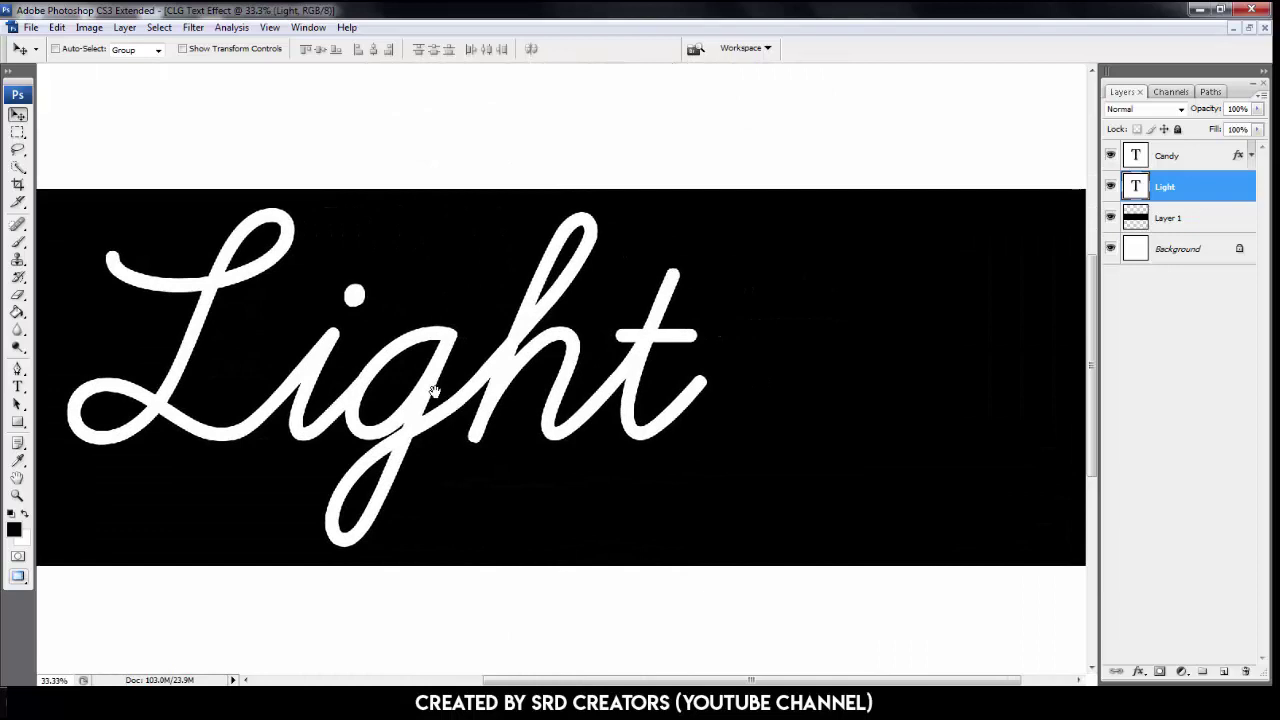
pyautogui.click(1141, 671)
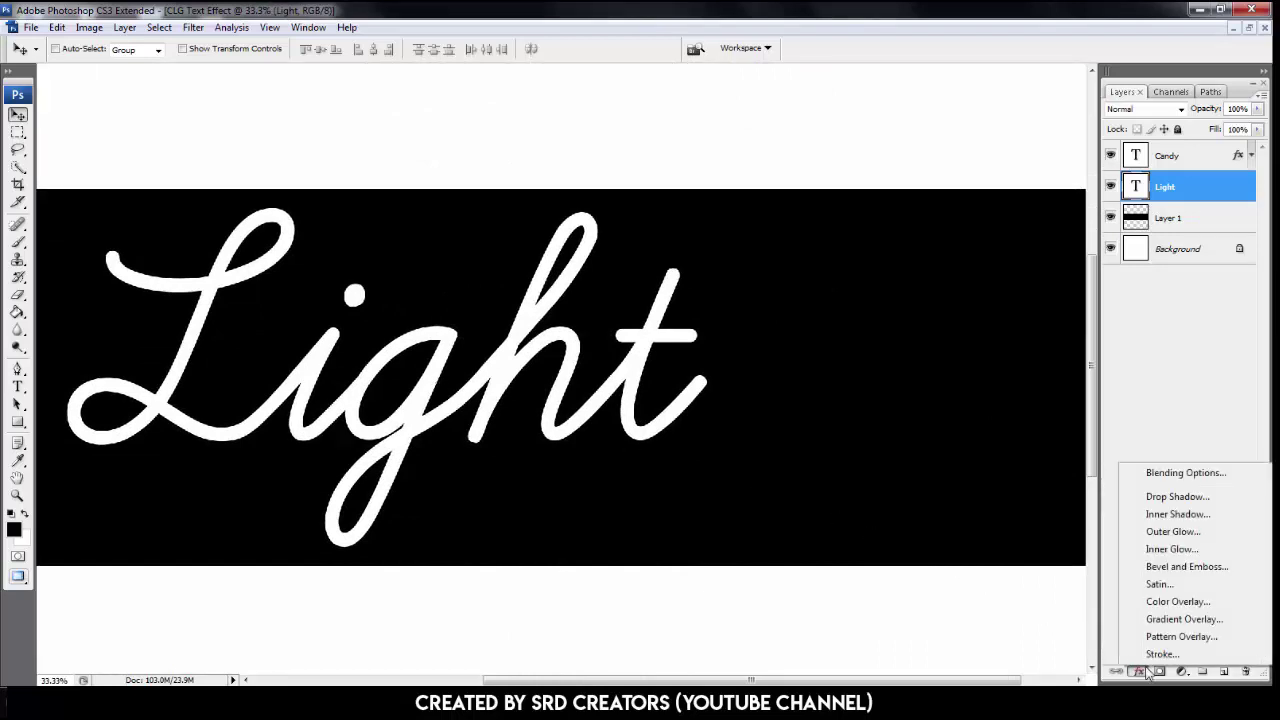
# Bevel Light with depth 52, size 46, soften 16 and a Rolling Slope - Descending gloss contour
pyautogui.click(1190, 566)
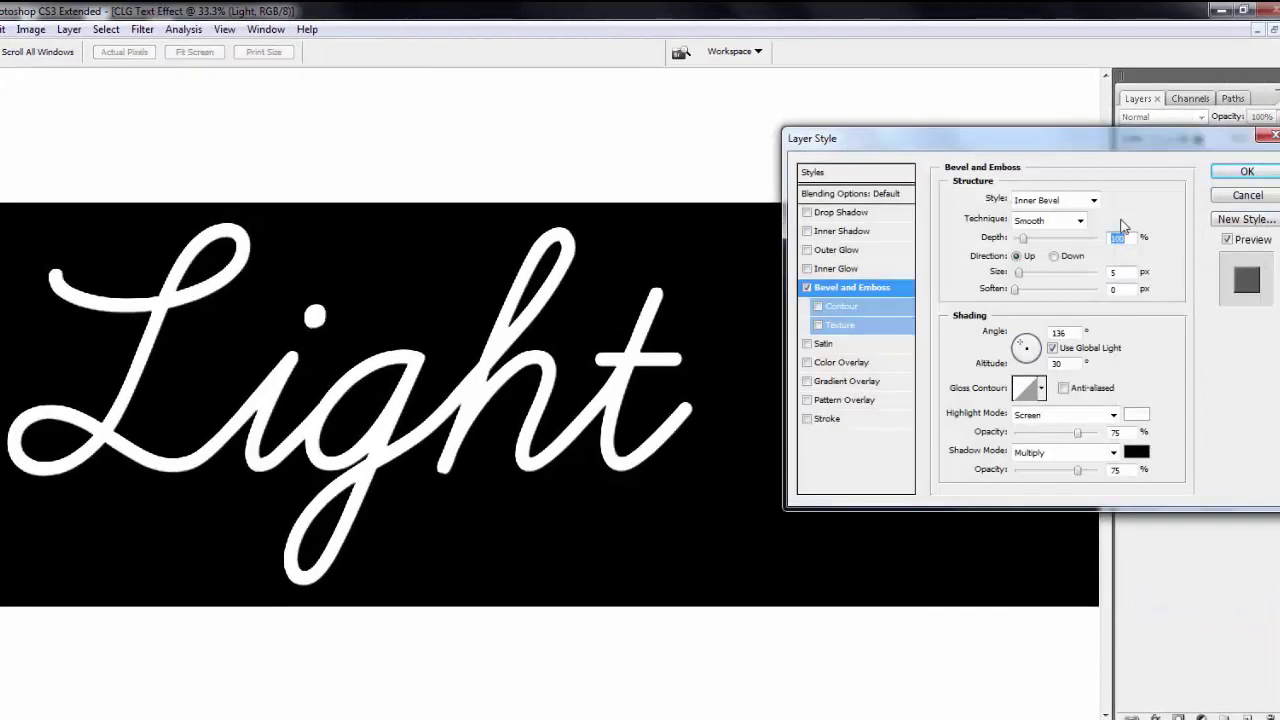
pyautogui.write('52')
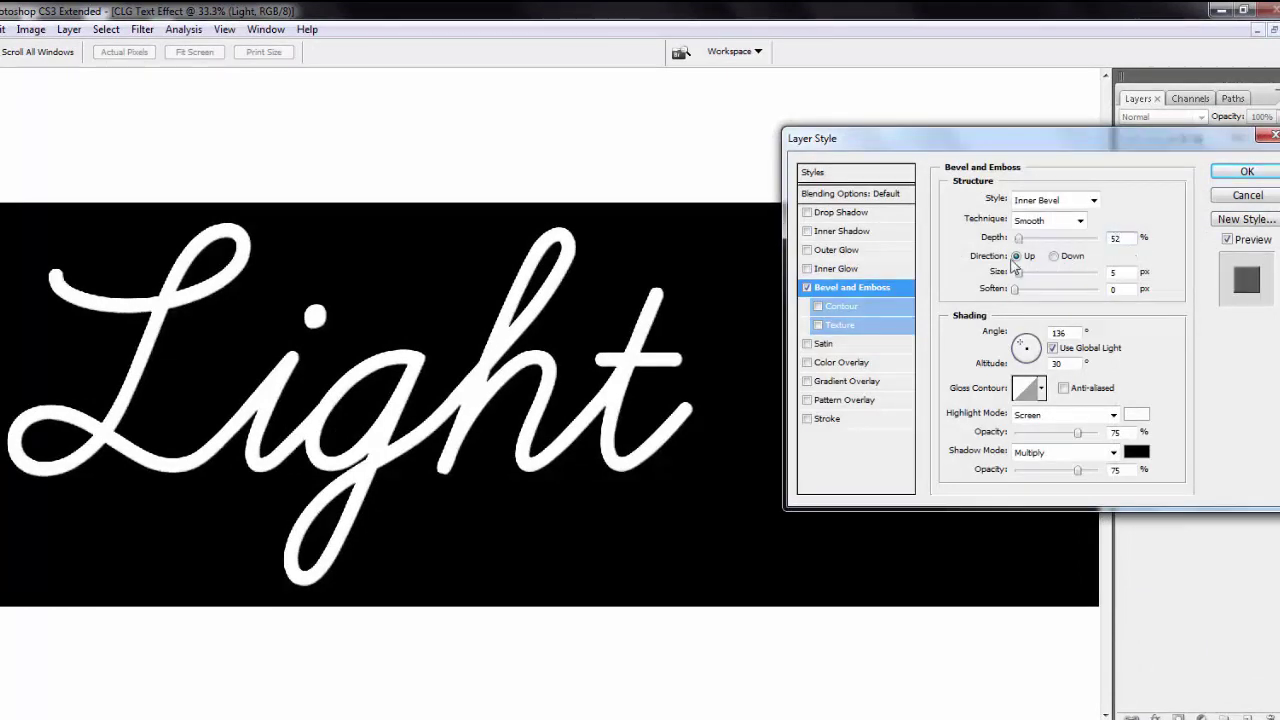
pyautogui.doubleClick(1116, 272)
pyautogui.write('46')
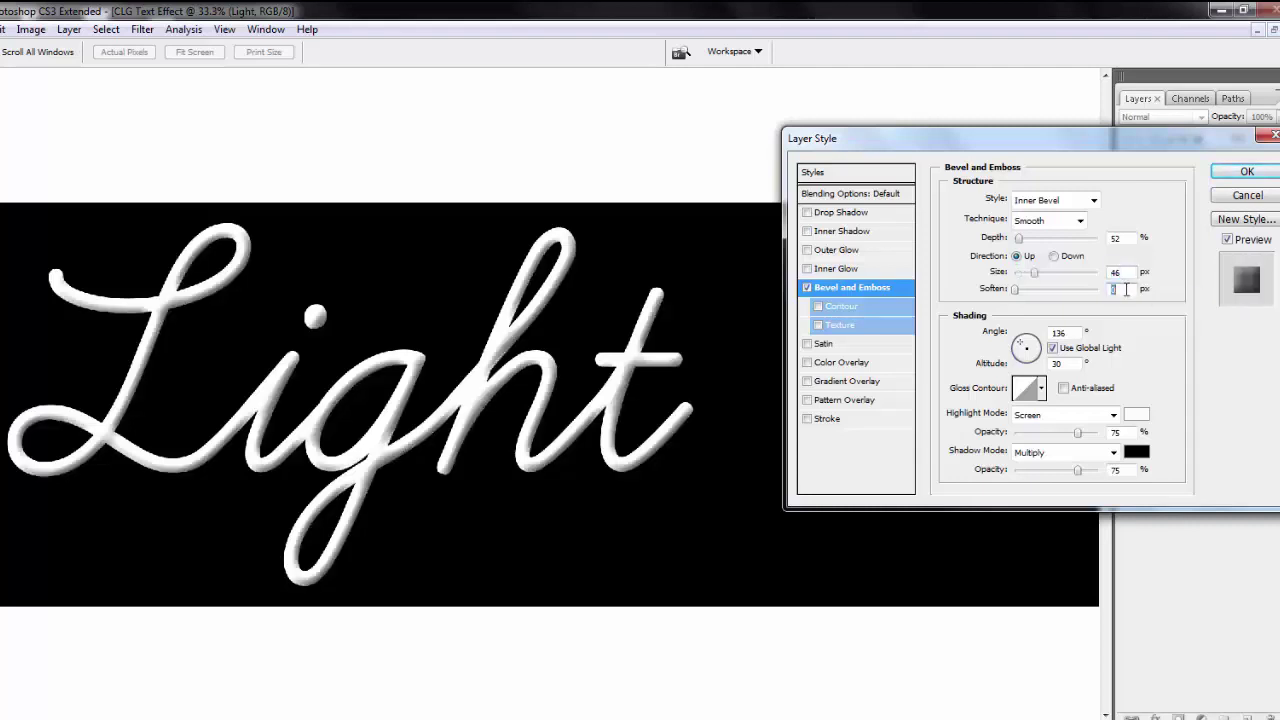
pyautogui.write('16')
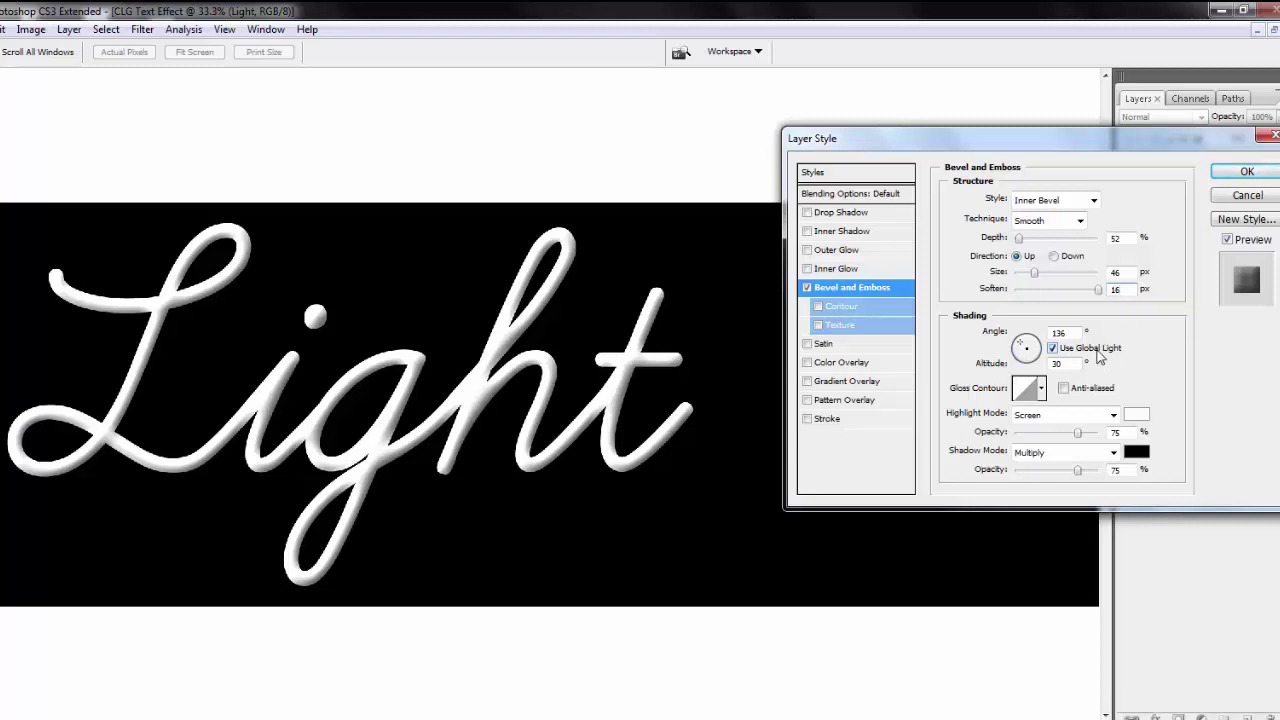
pyautogui.click(1028, 389)
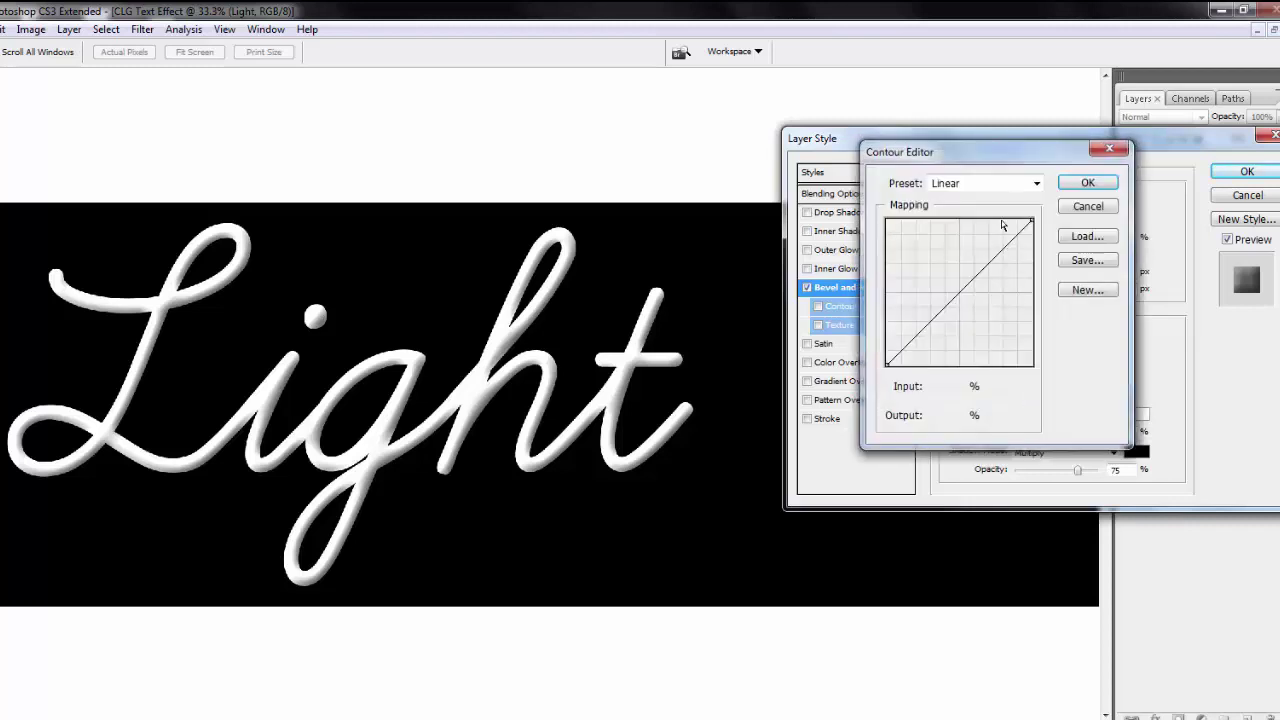
pyautogui.click(1036, 183)
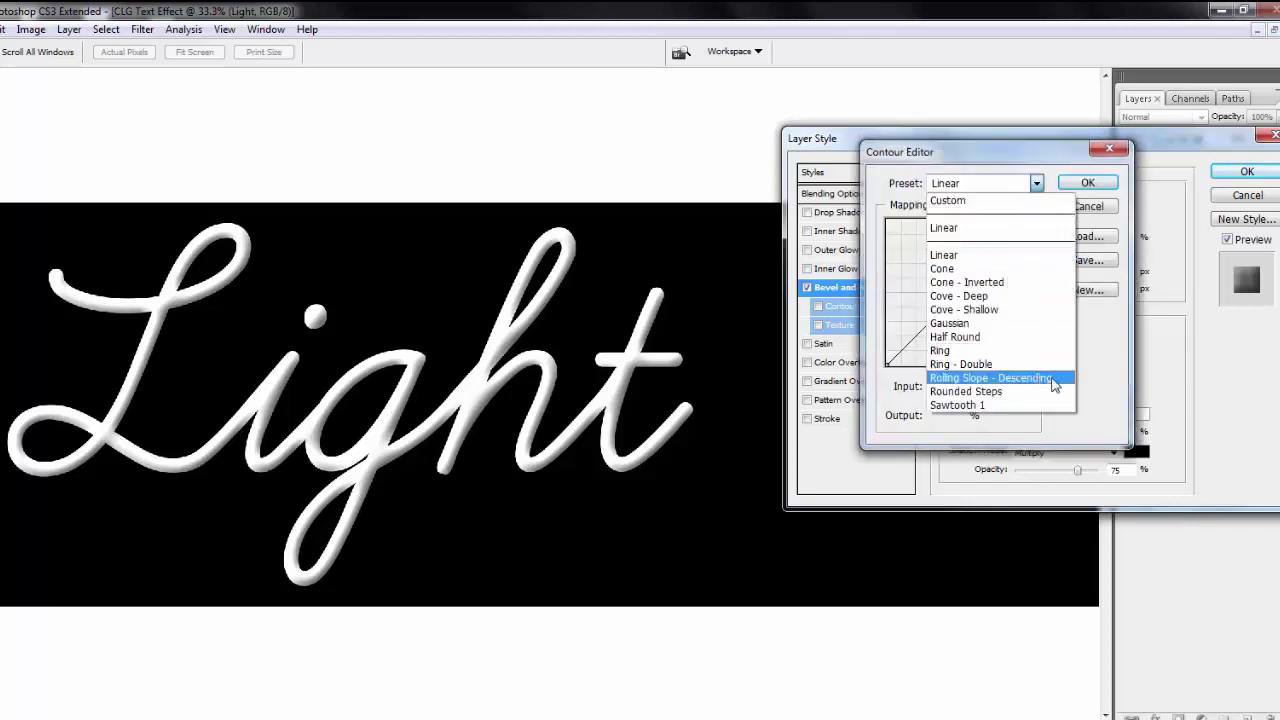
pyautogui.click(1054, 385)
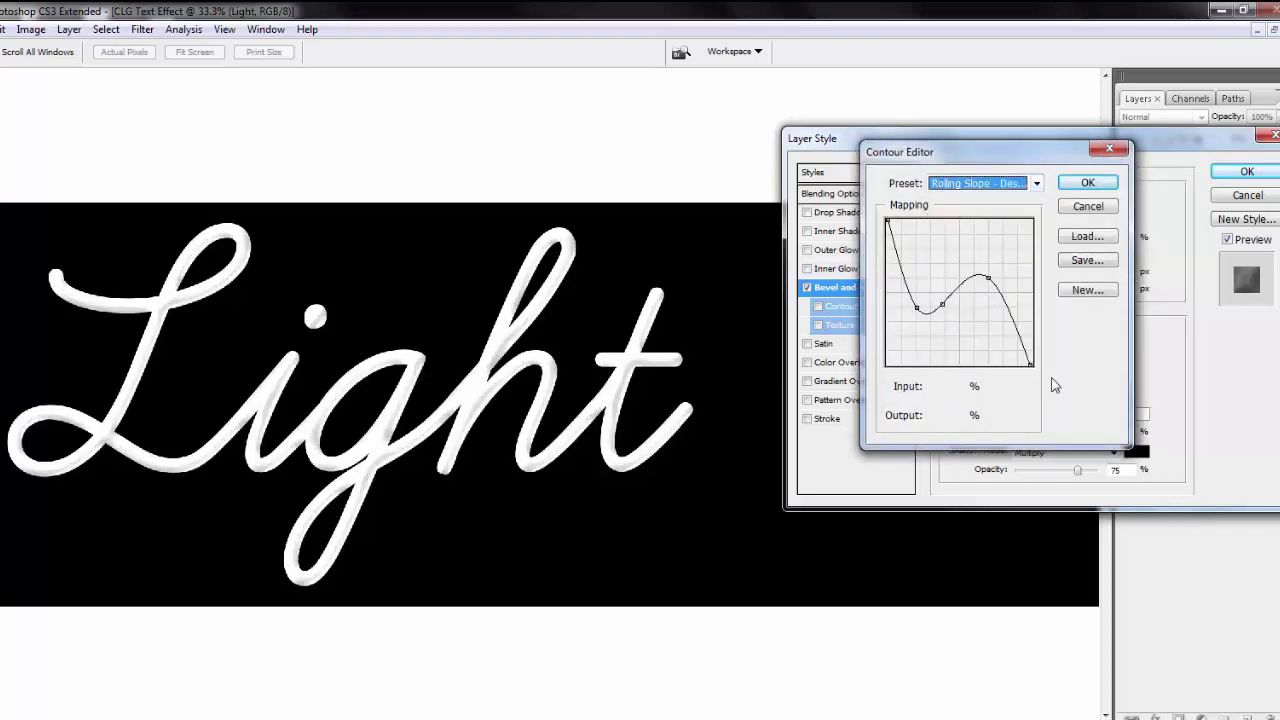
pyautogui.click(1089, 183)
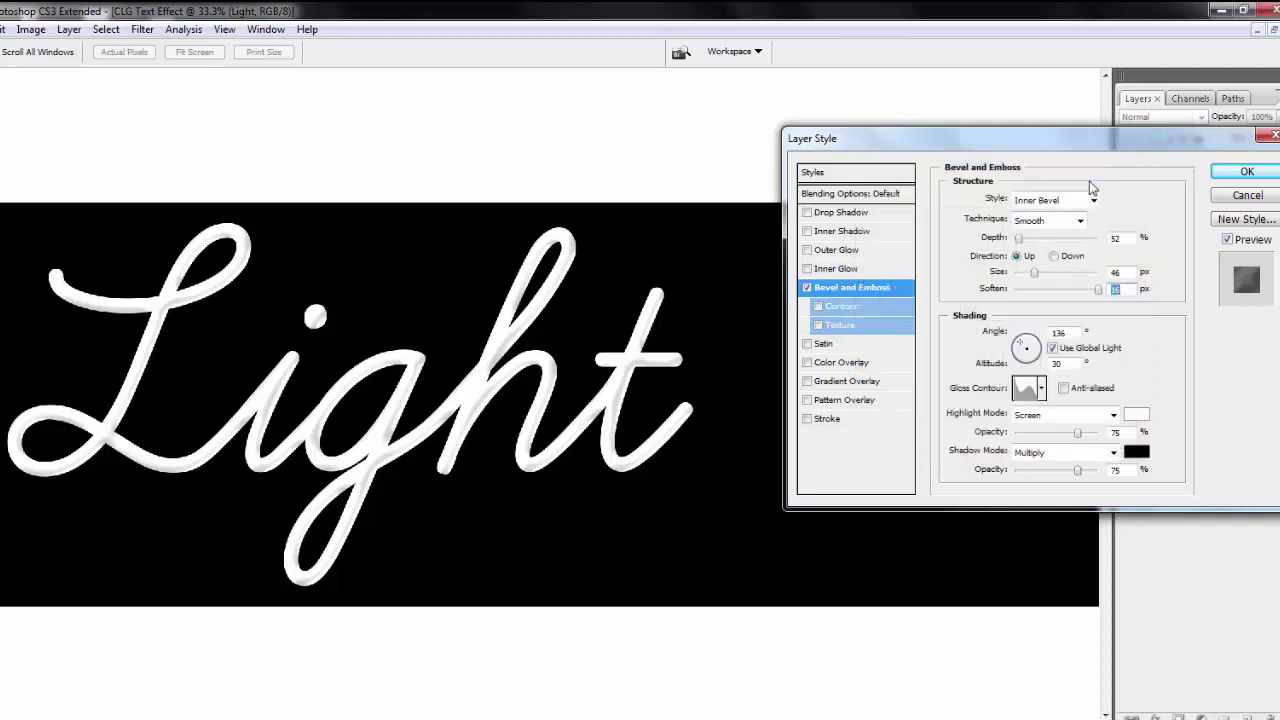
# Add a Gradient Overlay to Light using the Spectrum gradient, minus its yellow stop
pyautogui.click(880, 384)
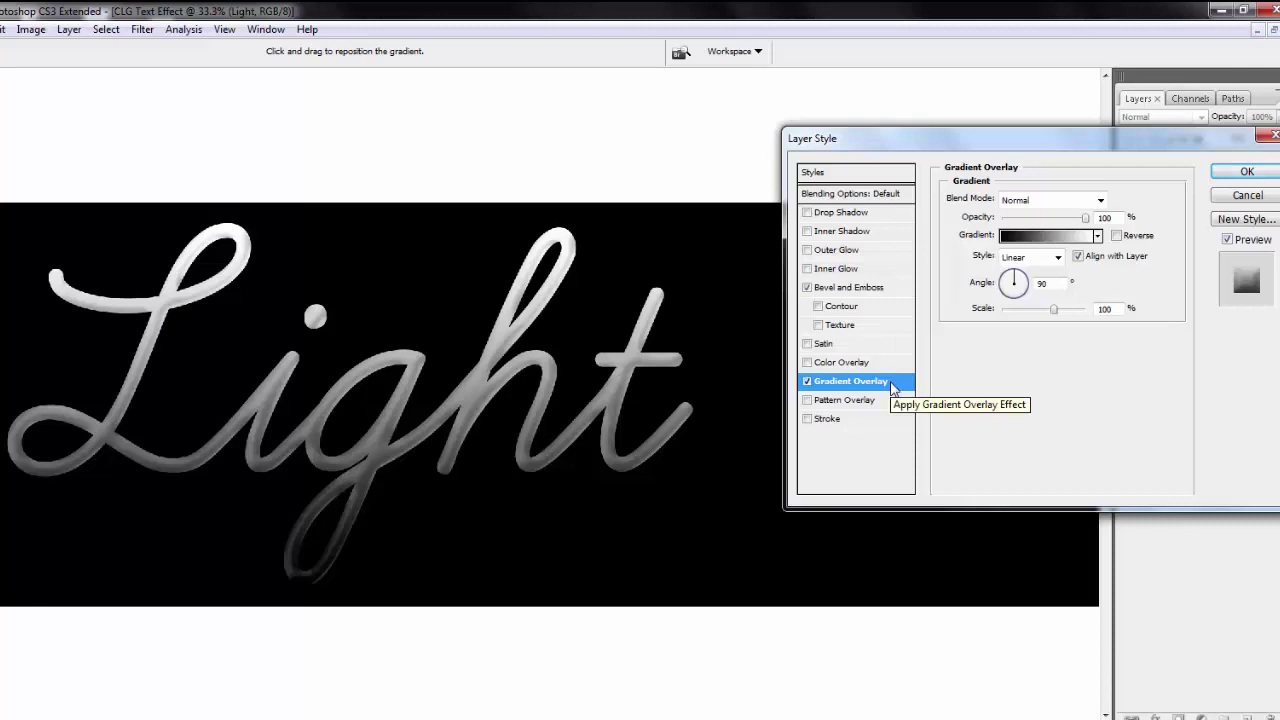
pyautogui.click(1033, 240)
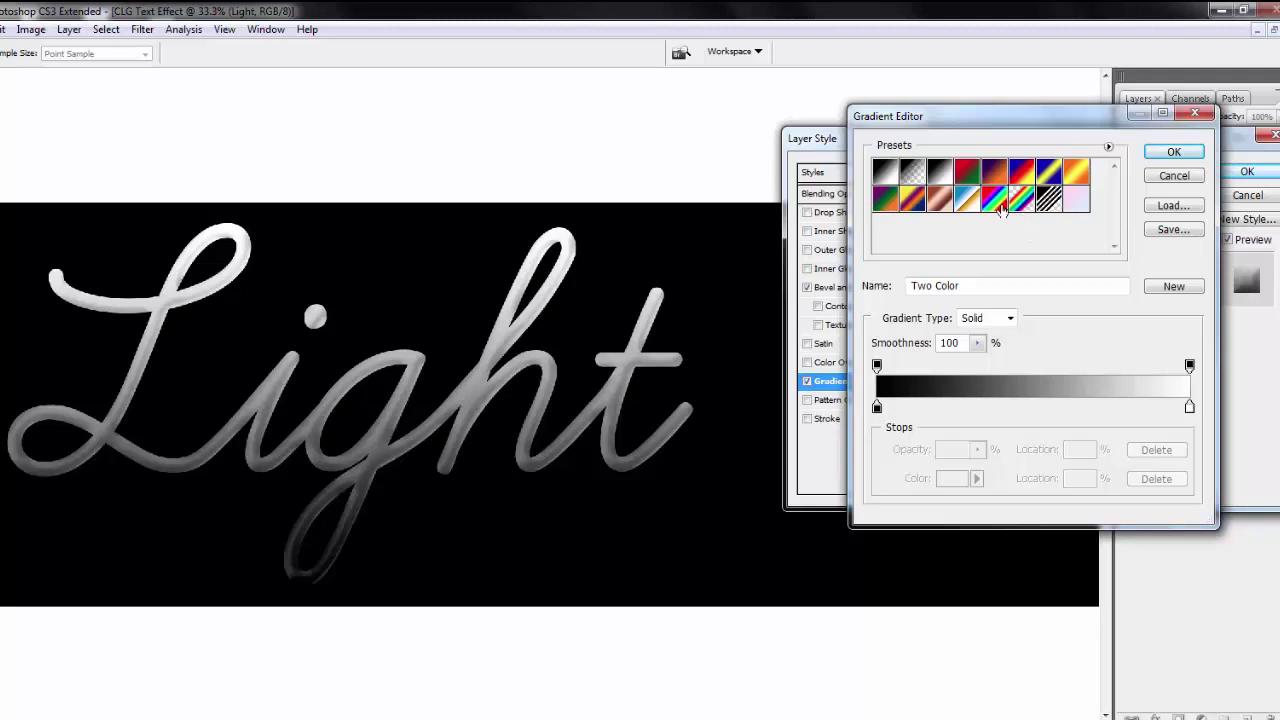
pyautogui.click(1001, 206)
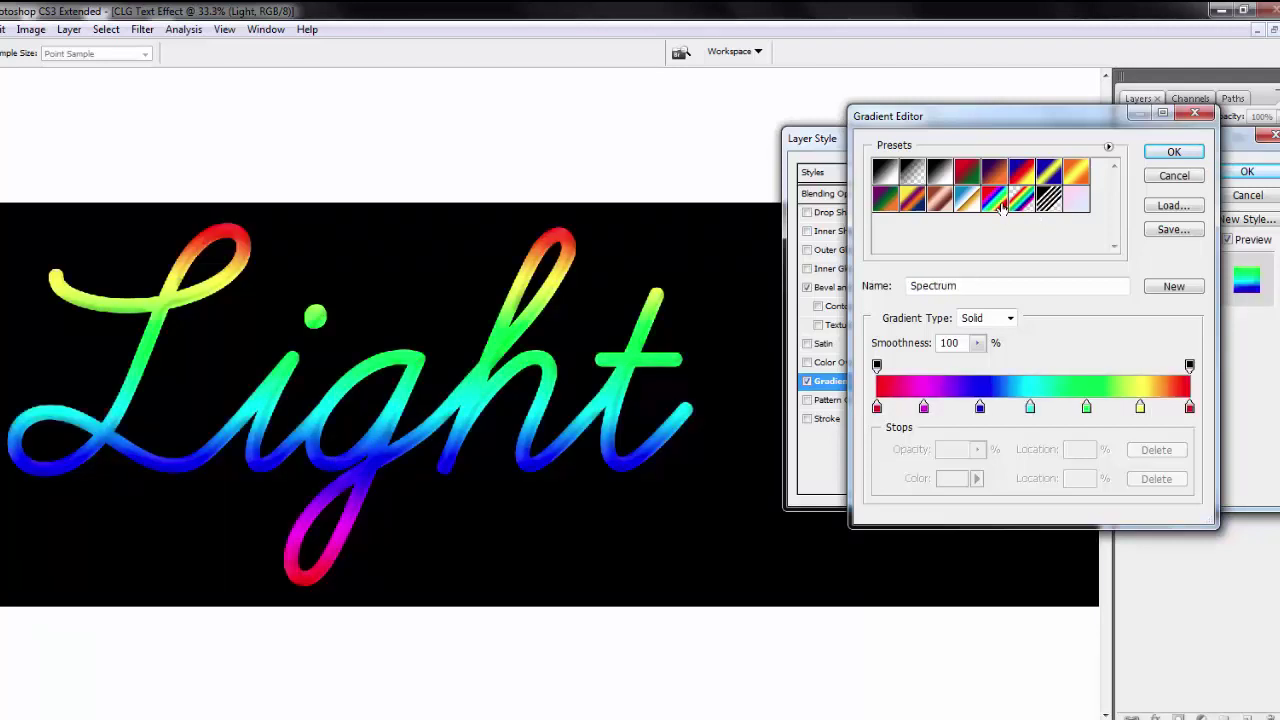
pyautogui.click(1140, 407)
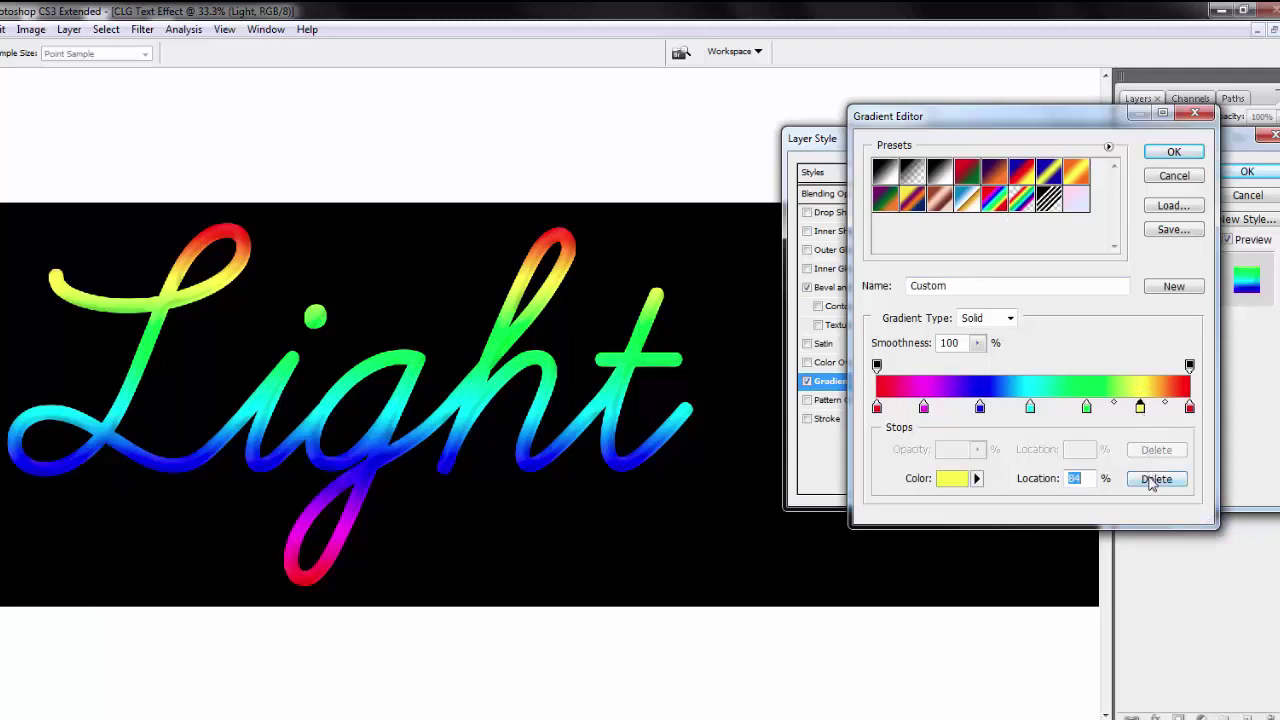
pyautogui.click(1155, 479)
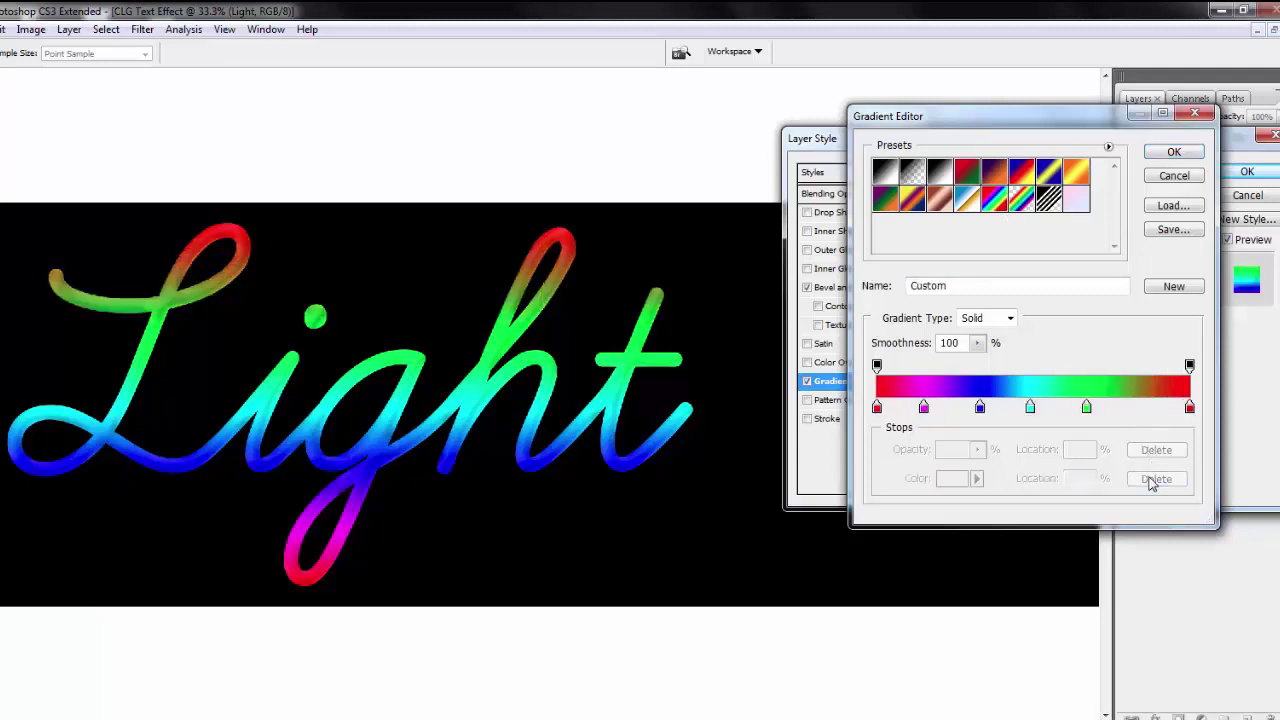
# Change the gradient's first (red) stop to white
pyautogui.click(878, 410)
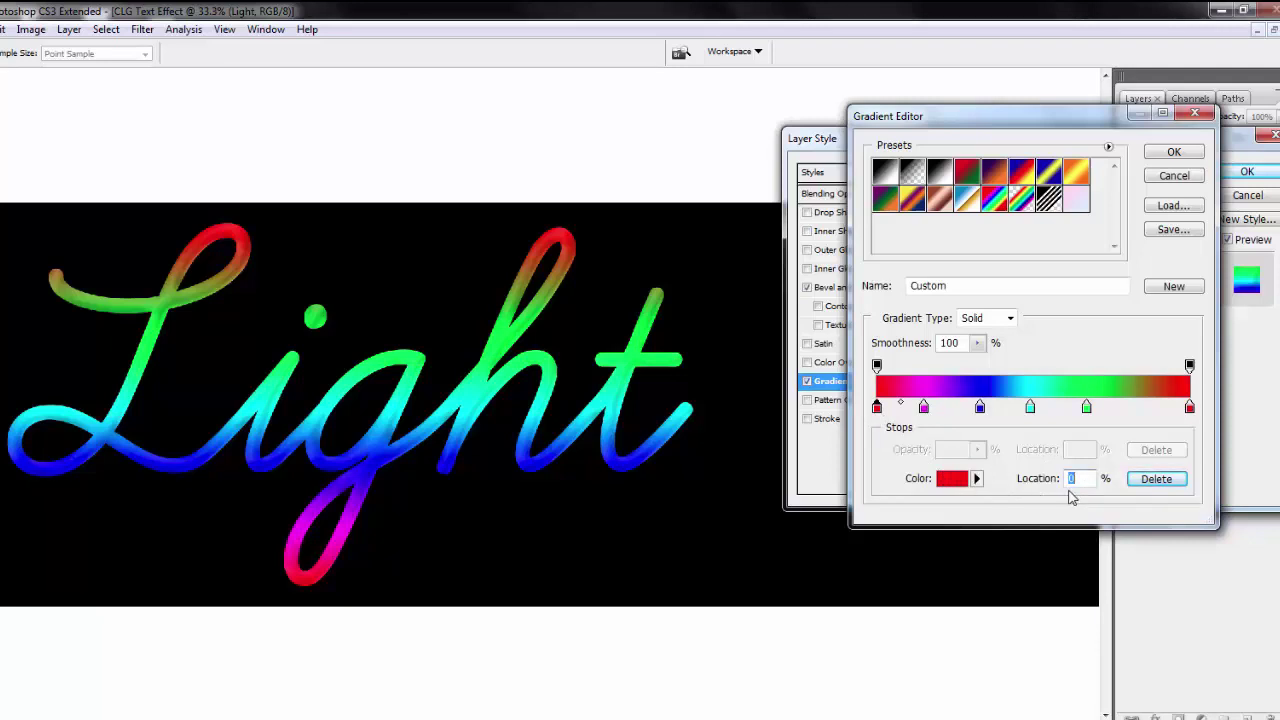
pyautogui.click(954, 479)
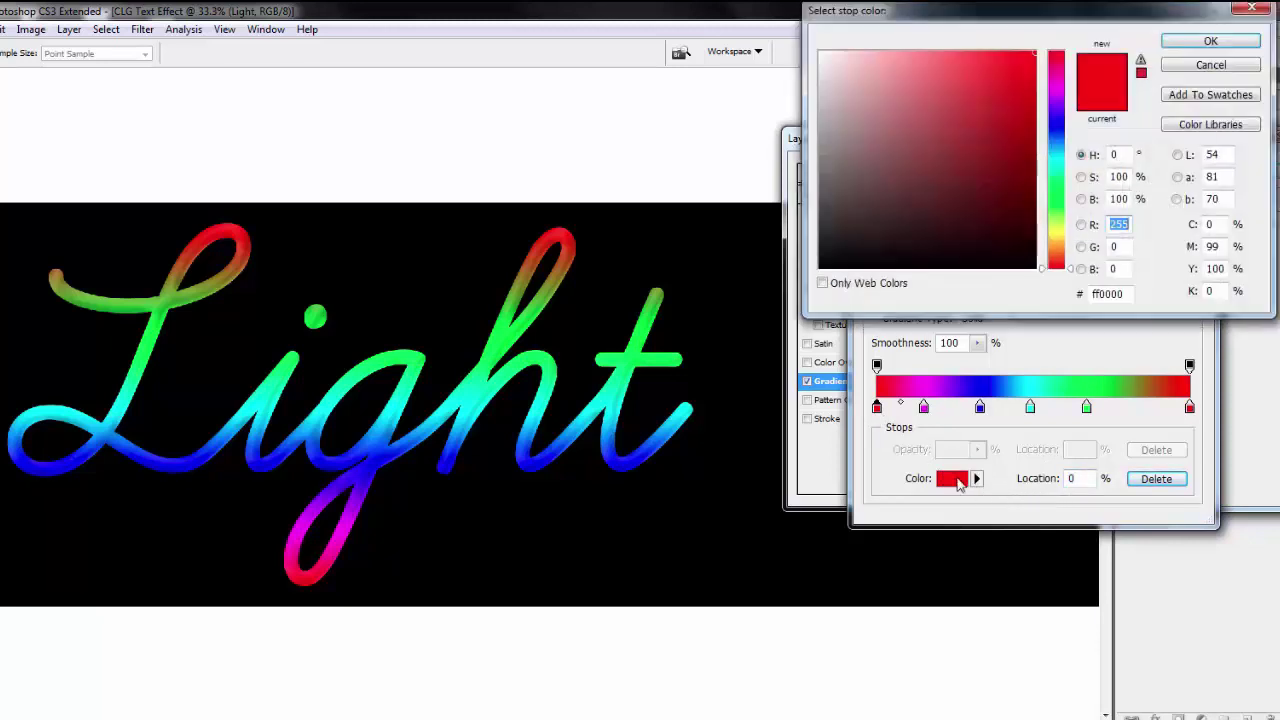
pyautogui.moveTo(825, 110); pyautogui.dragTo(782, 30)
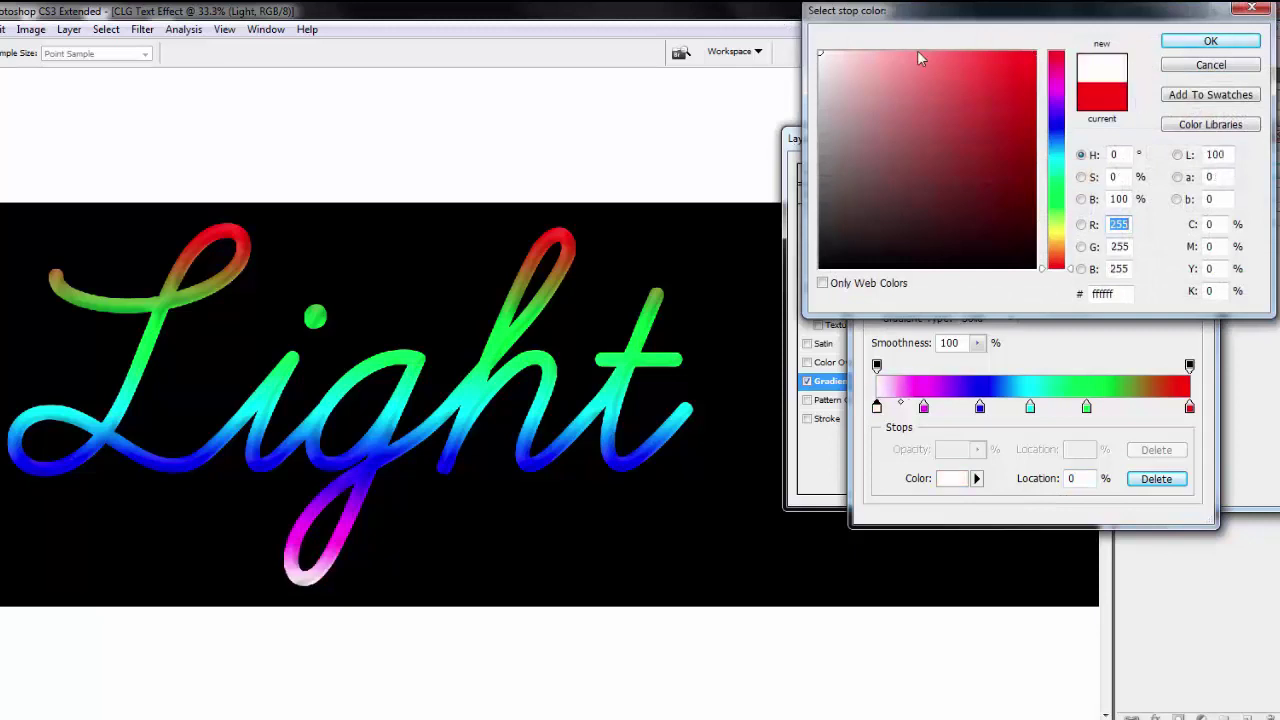
pyautogui.click(1185, 45)
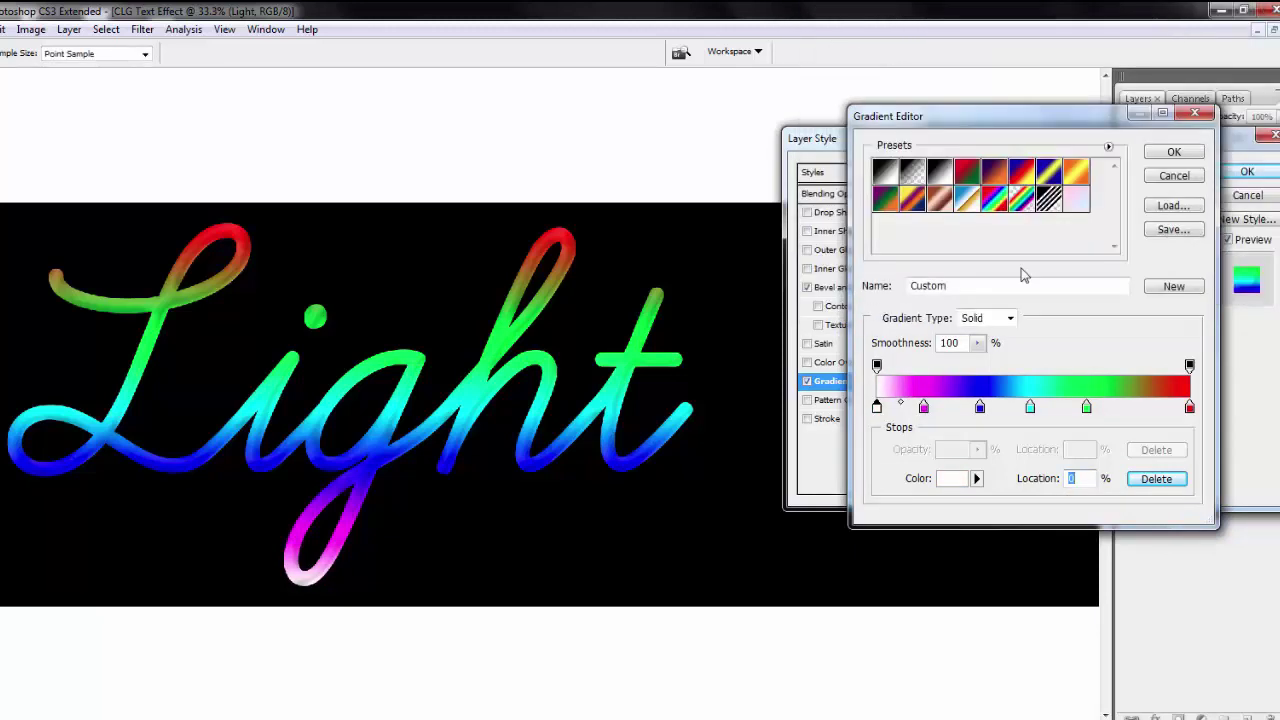
# Move the magenta stop to 20% and set its colour to e400ff
pyautogui.click(924, 407)
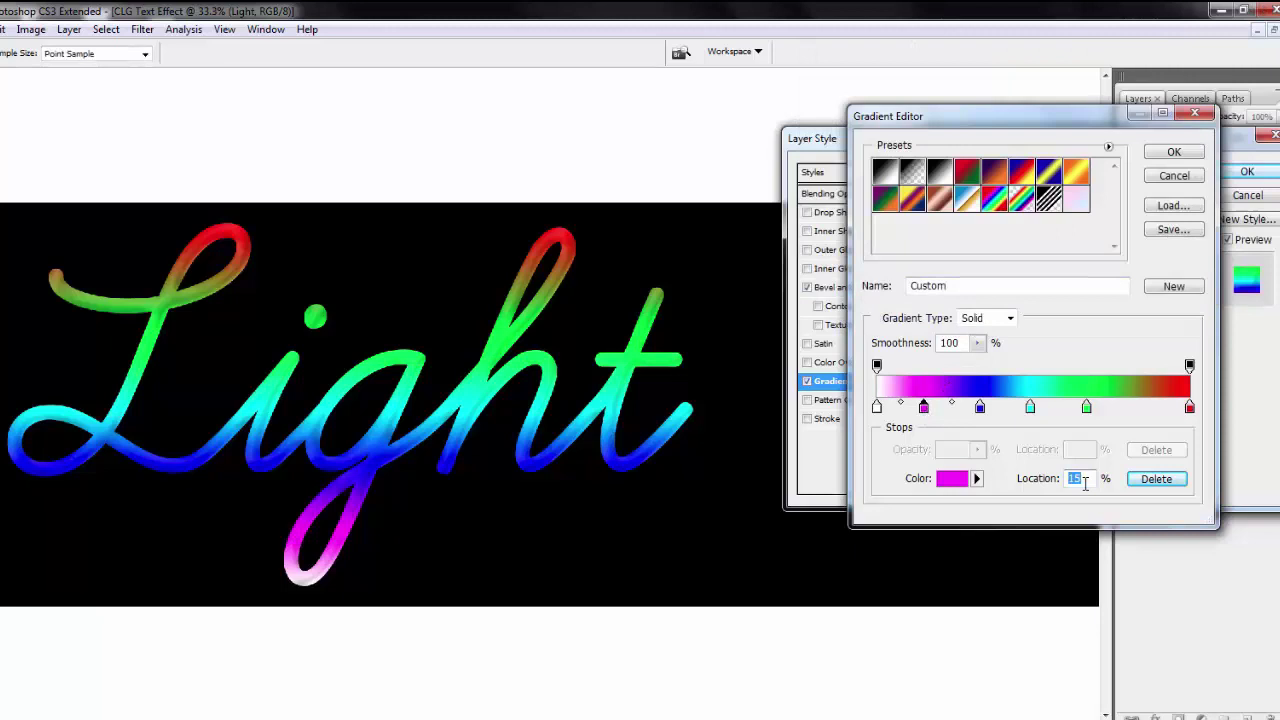
pyautogui.write('20')
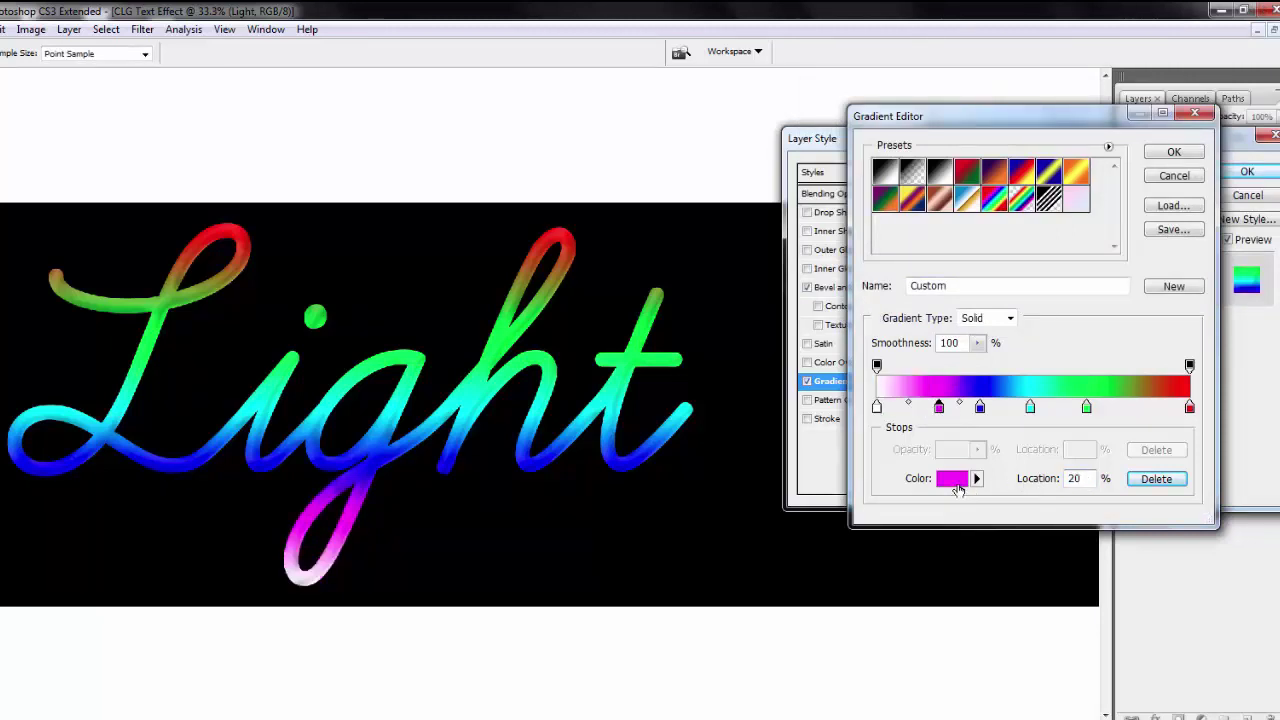
pyautogui.click(955, 482)
pyautogui.doubleClick(1098, 295)
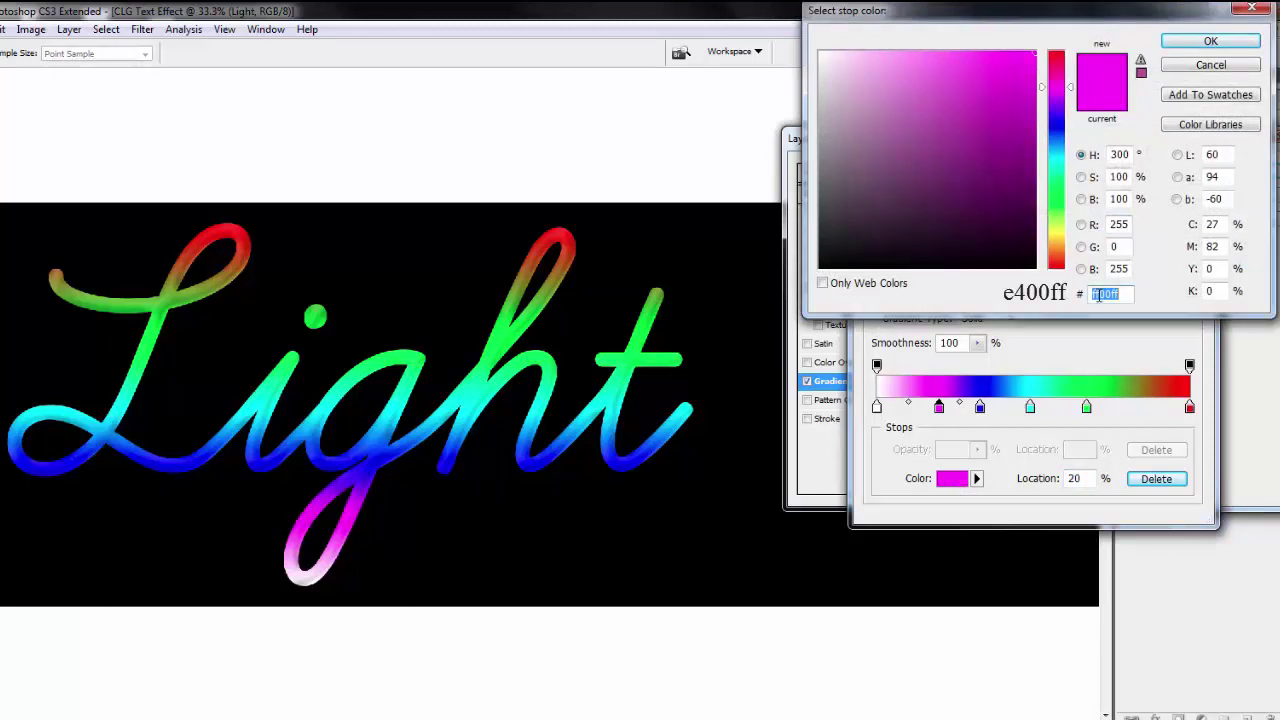
pyautogui.write('e400ff')
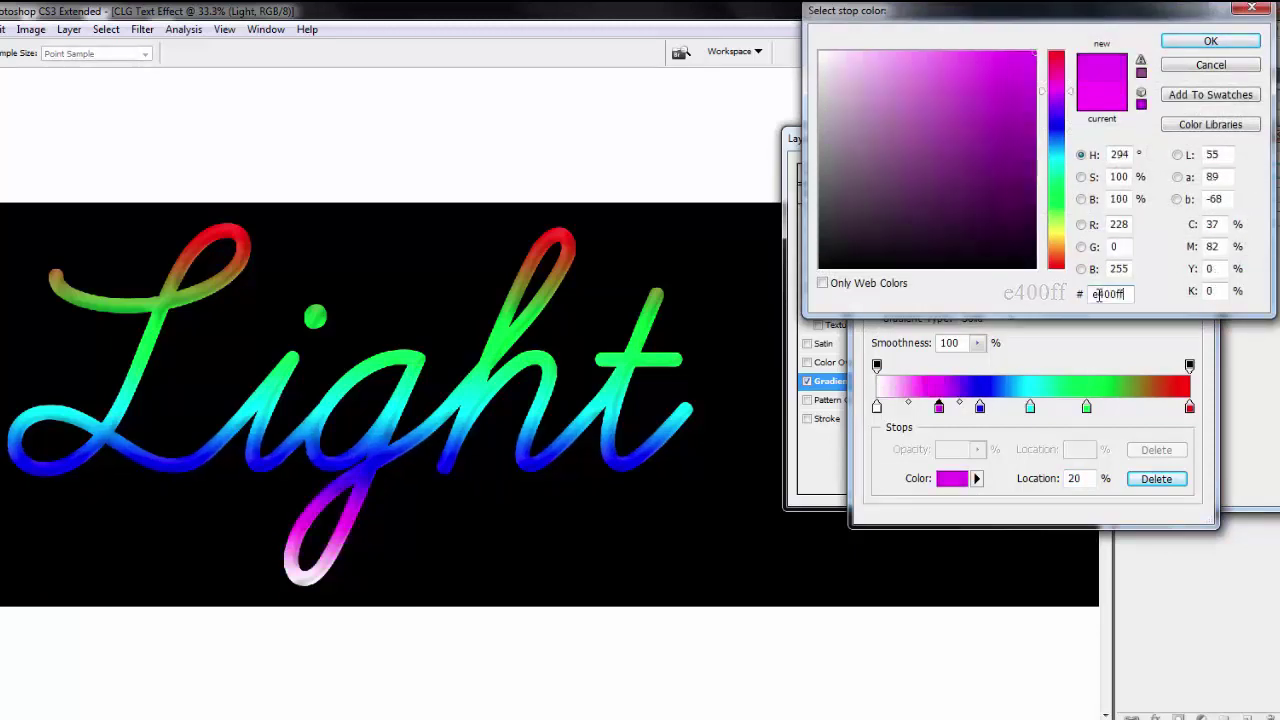
# Move the blue stop to 40% and colour it cyan 00ffff
pyautogui.click(1212, 45)
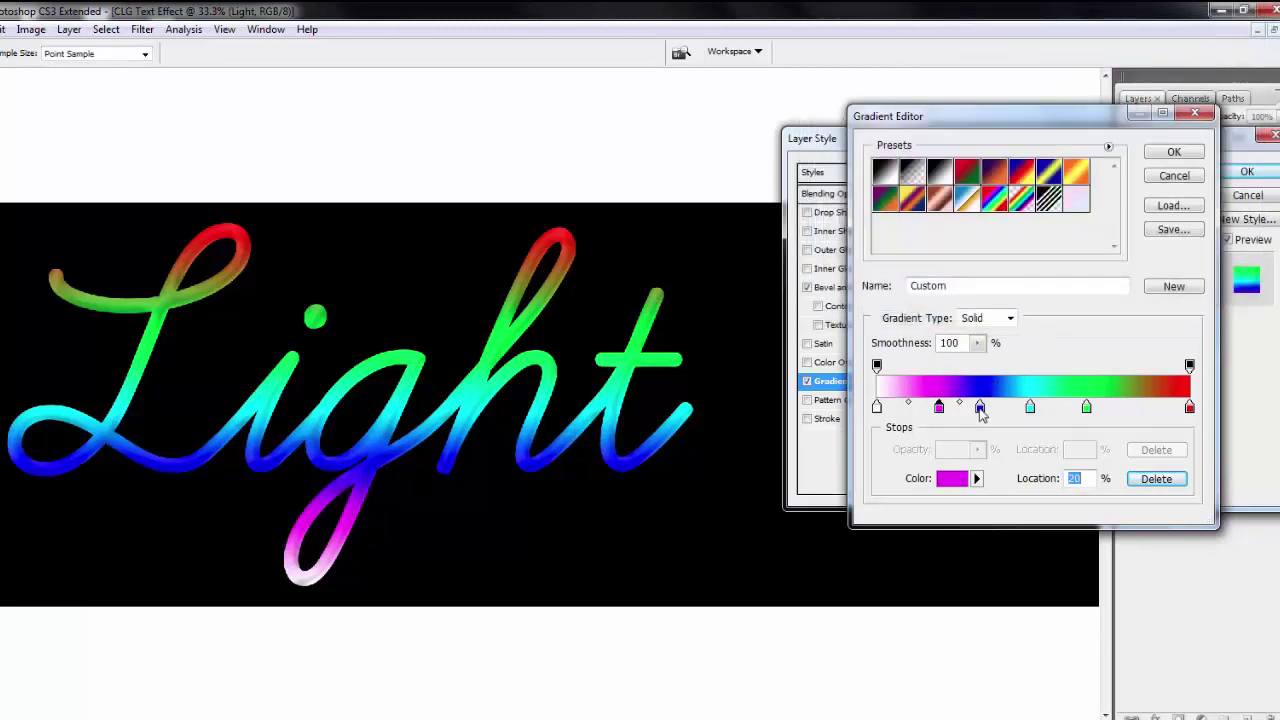
pyautogui.click(980, 408)
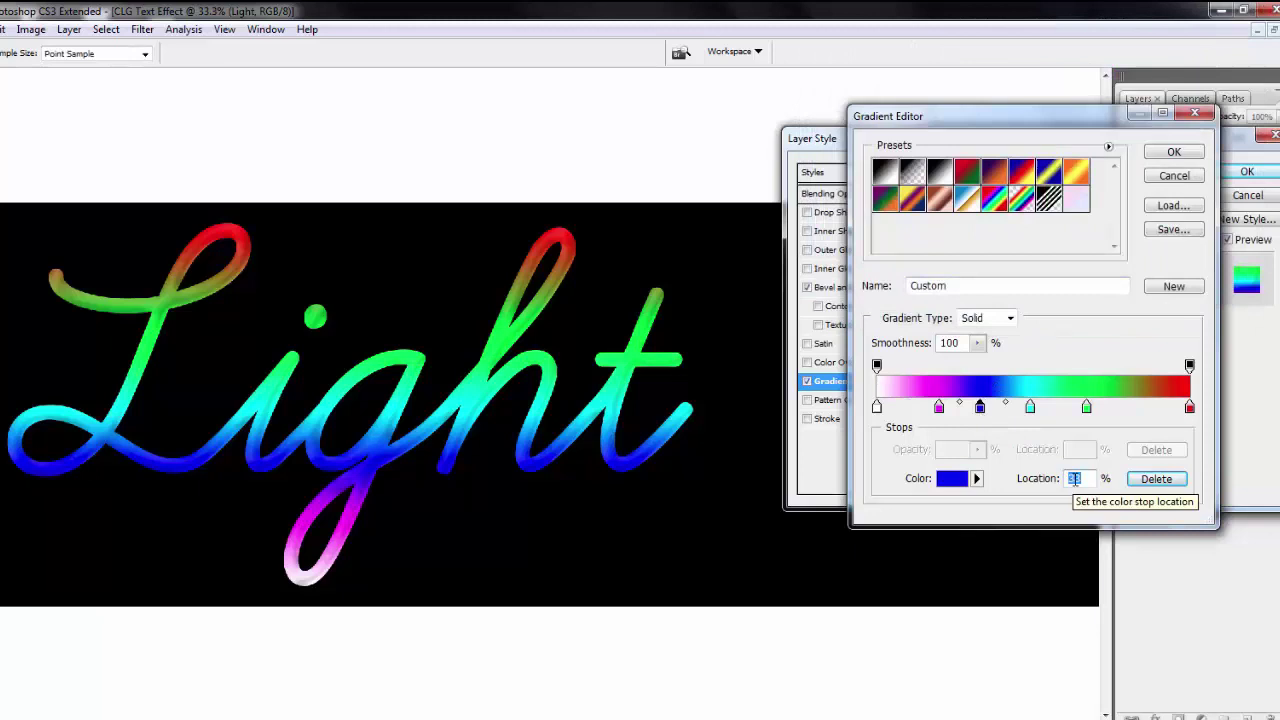
pyautogui.write('40')
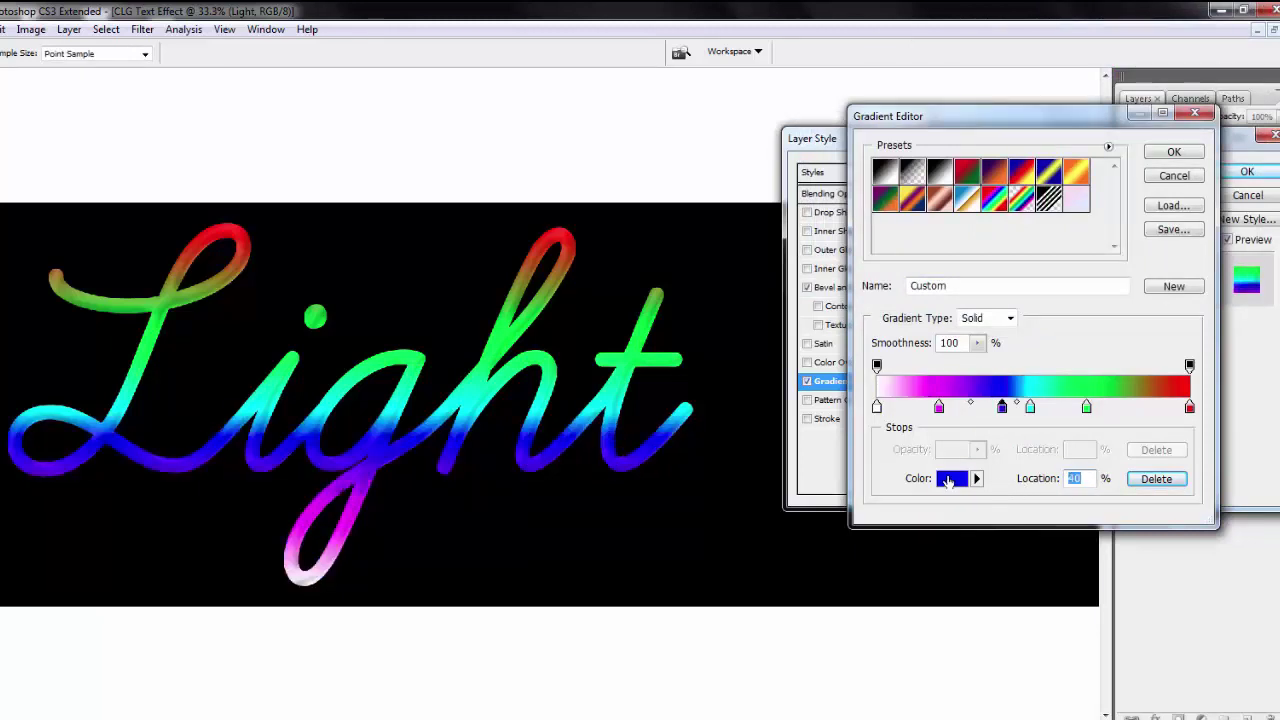
pyautogui.click(948, 480)
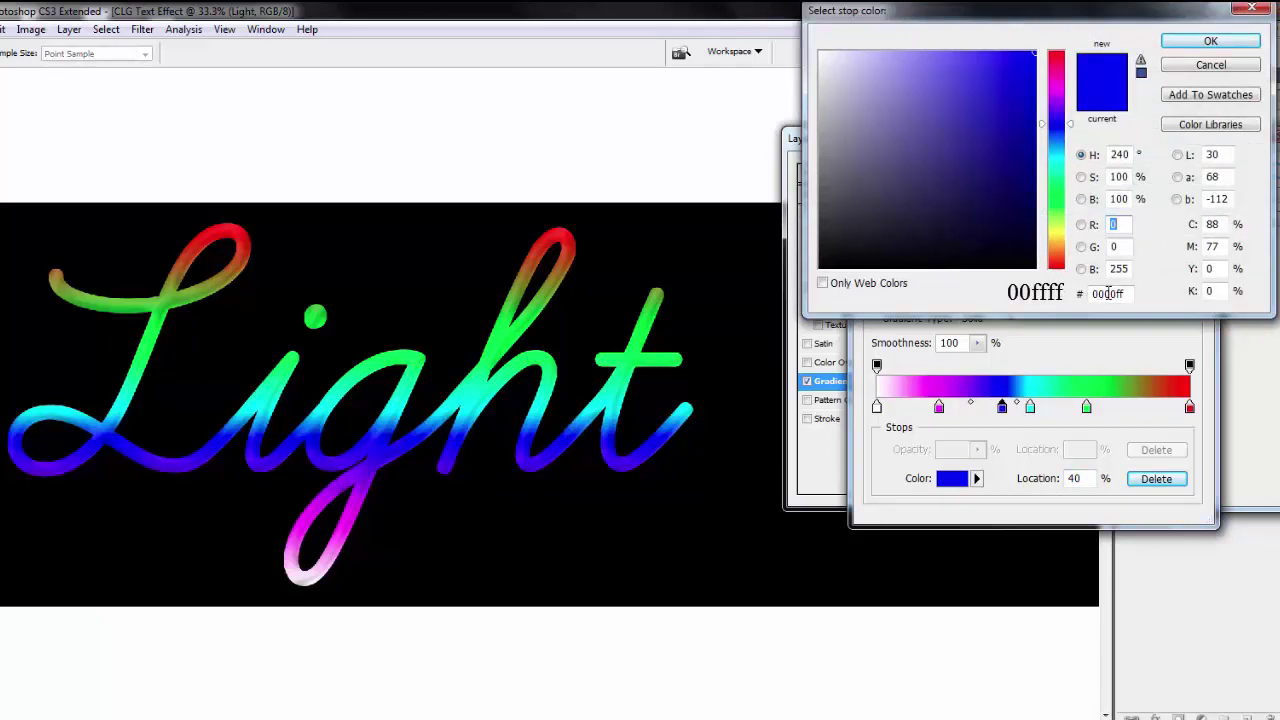
pyautogui.doubleClick(1108, 293)
pyautogui.write('00')
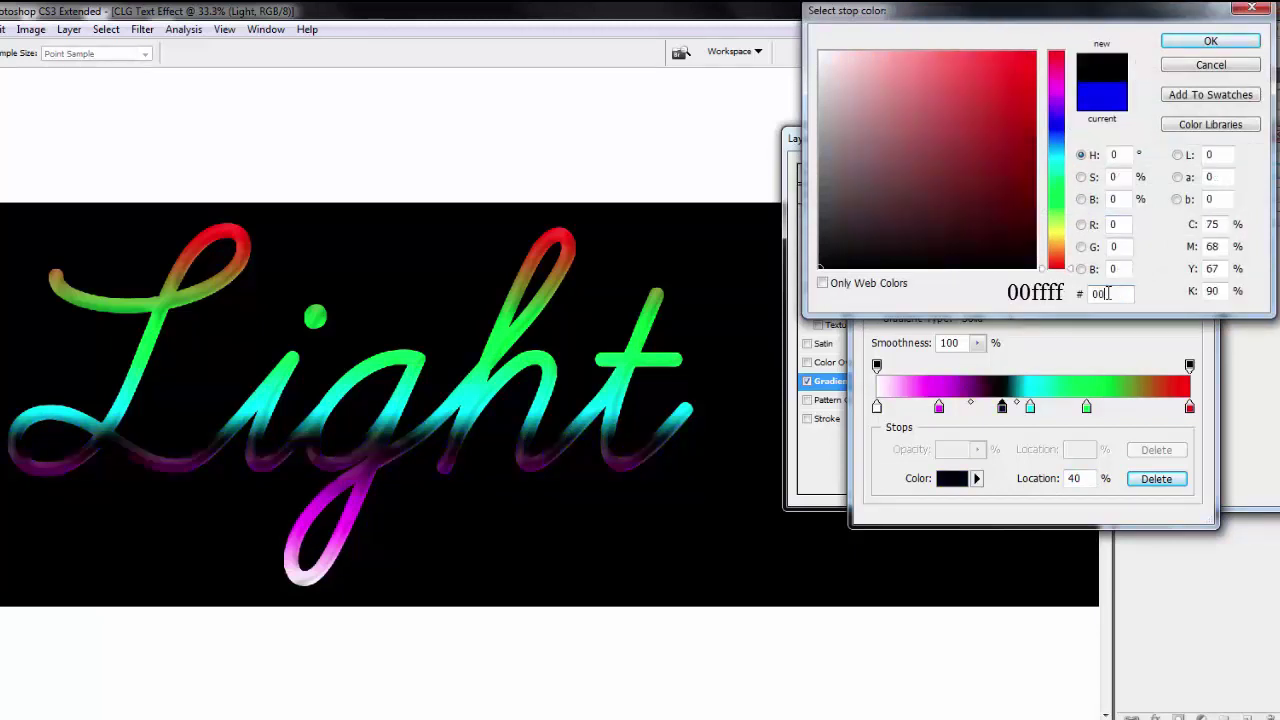
pyautogui.write('ffff')
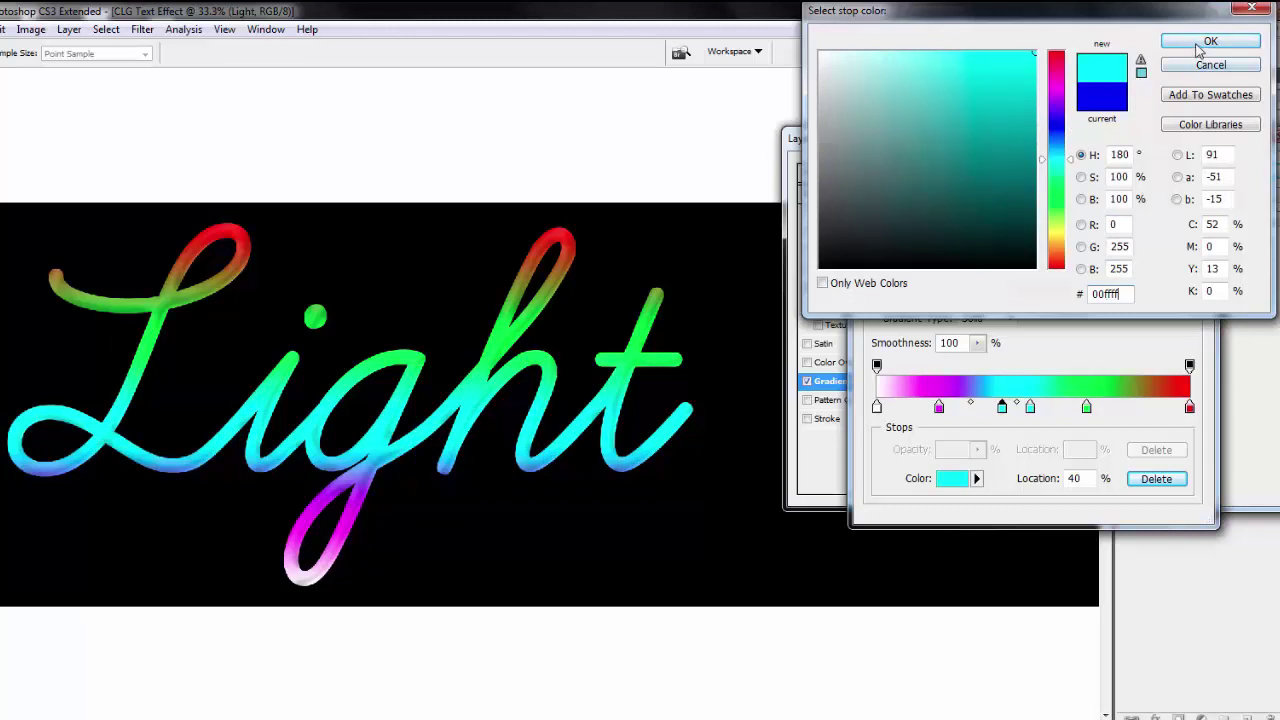
pyautogui.click(1202, 46)
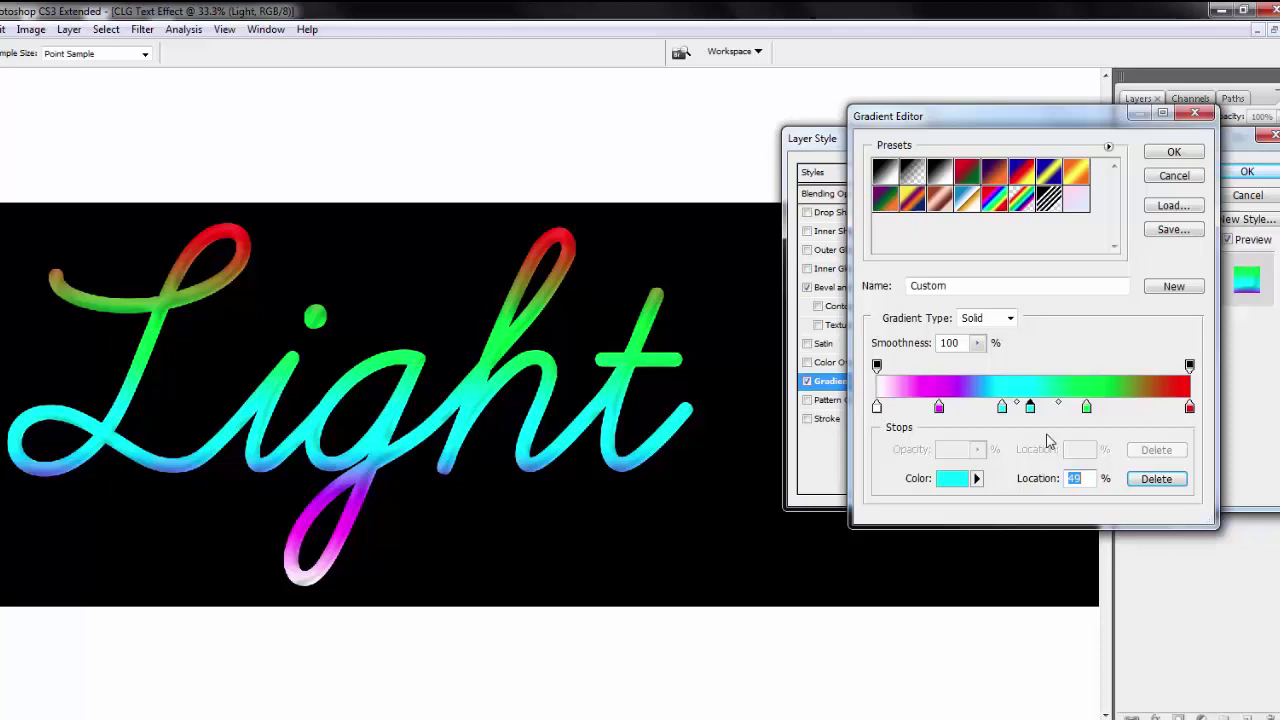
# Place the next stop at 60% and colour it yellow ffff00
pyautogui.write('60')
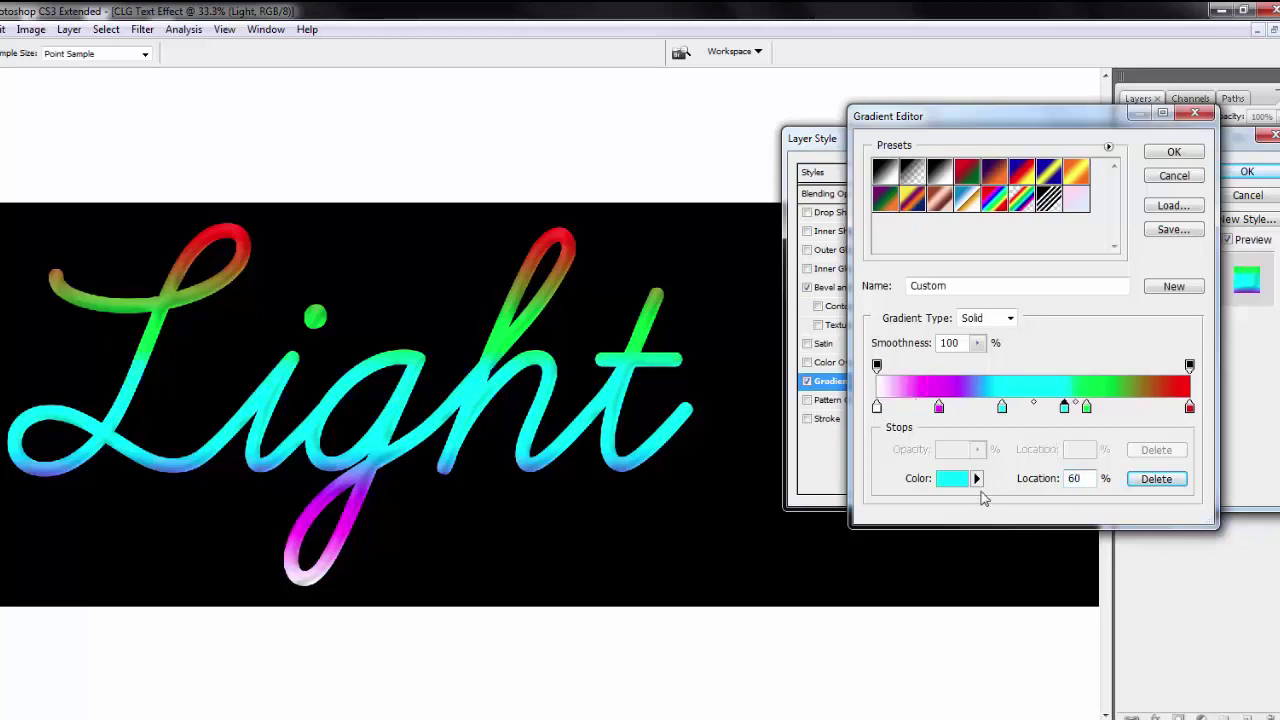
pyautogui.click(952, 480)
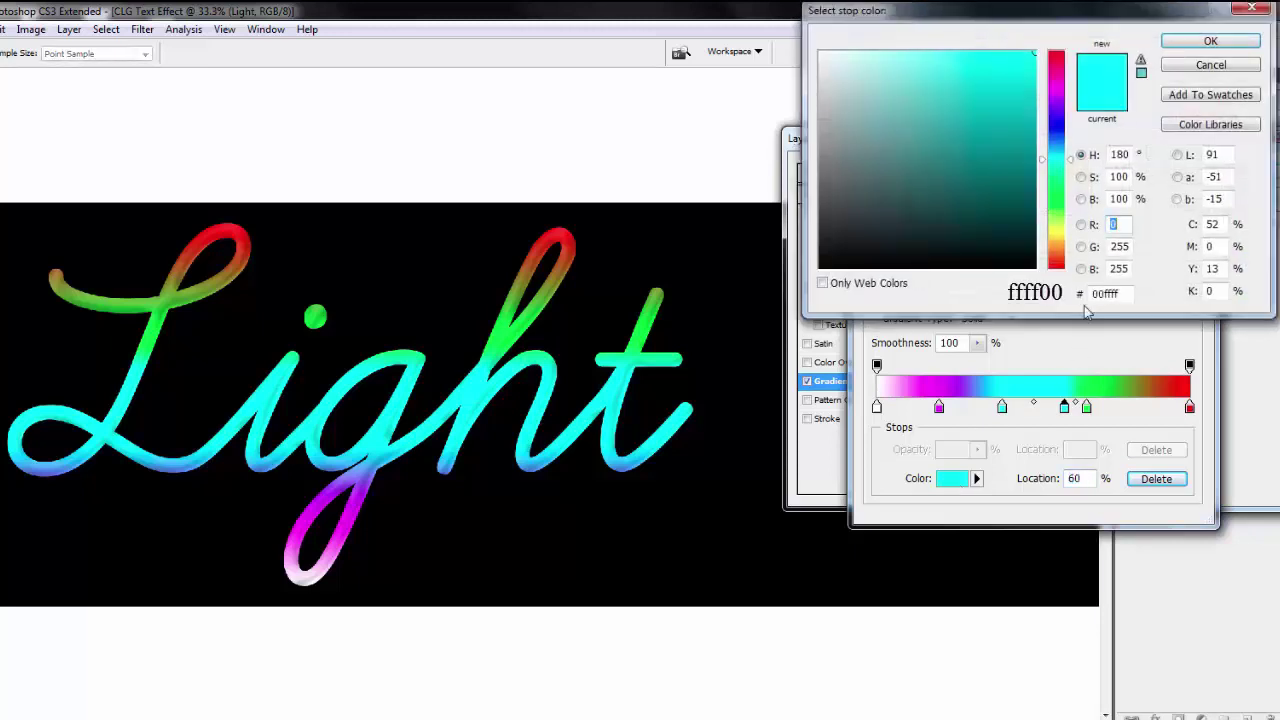
pyautogui.doubleClick(1104, 294)
pyautogui.write('fff')
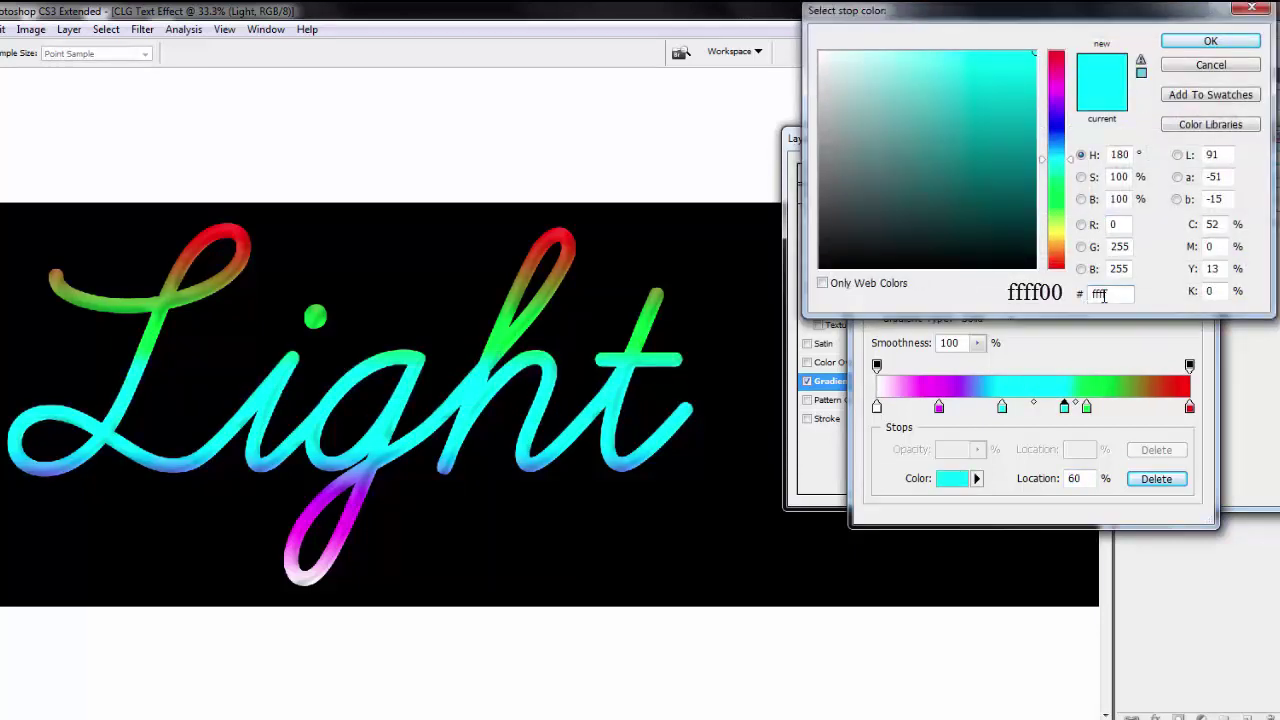
pyautogui.write('f00')
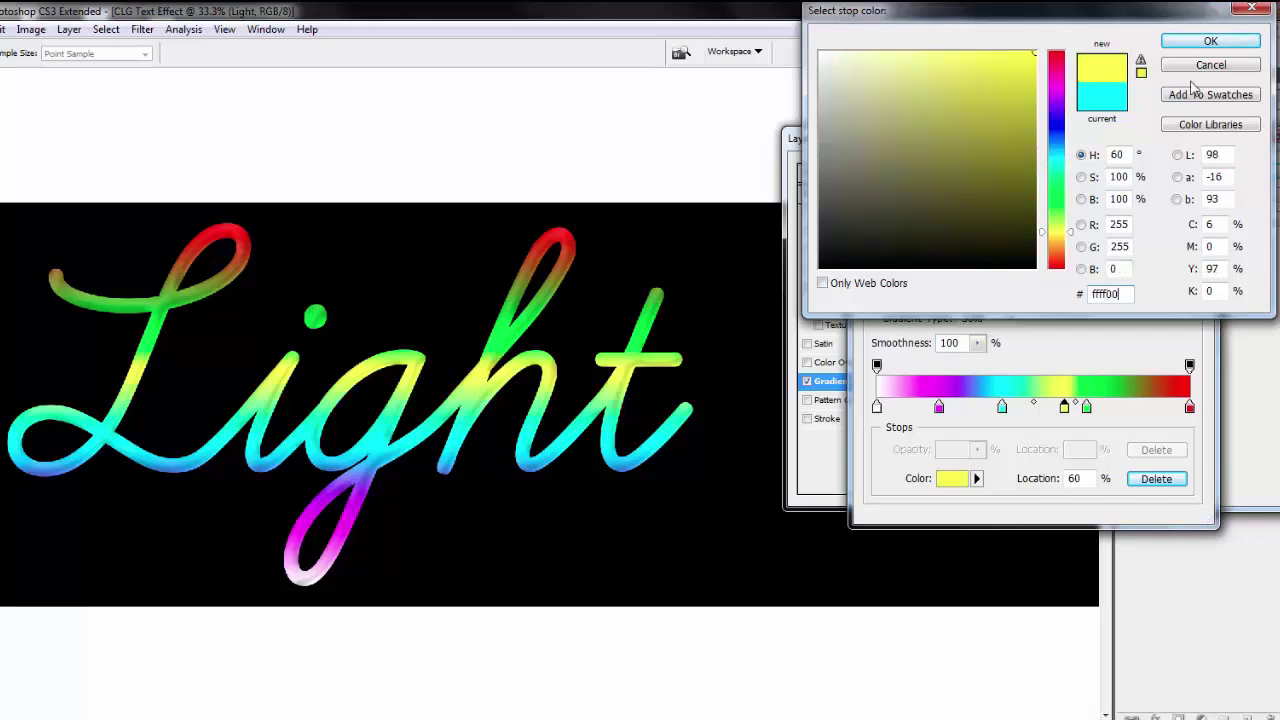
pyautogui.click(1211, 40)
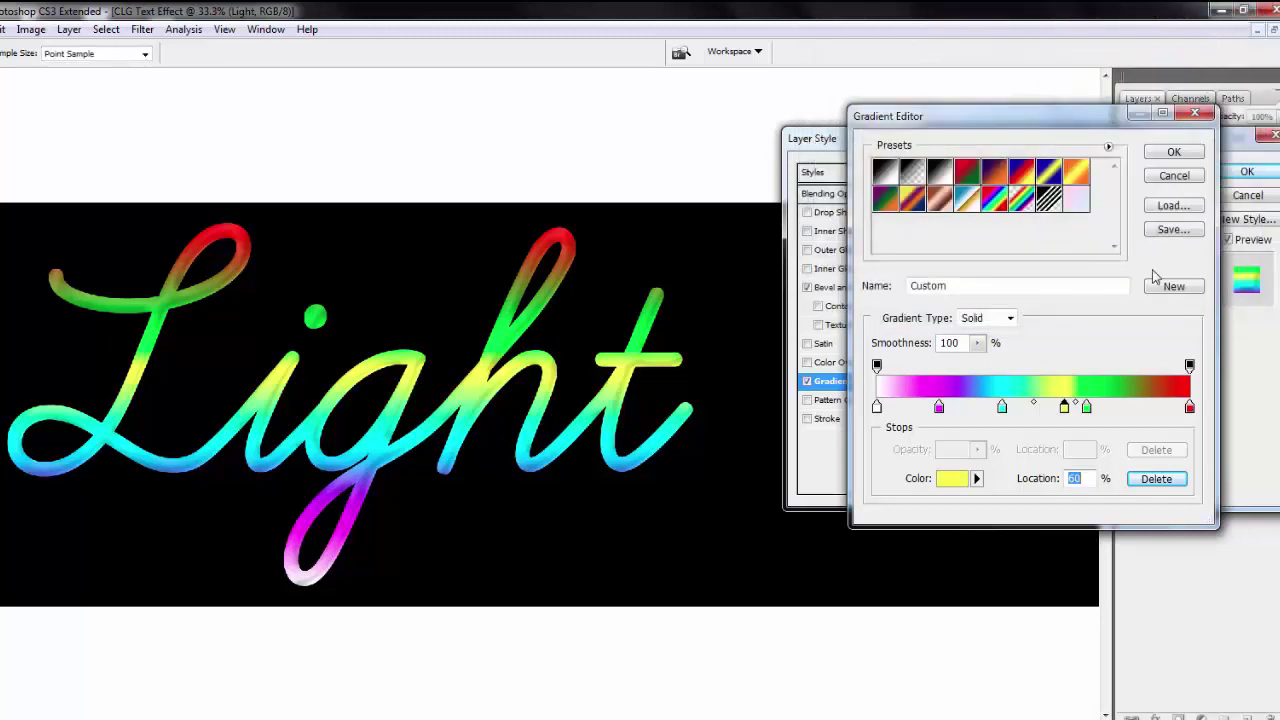
# Move the green stop to 80% and colour it 00ff00
pyautogui.click(1087, 407)
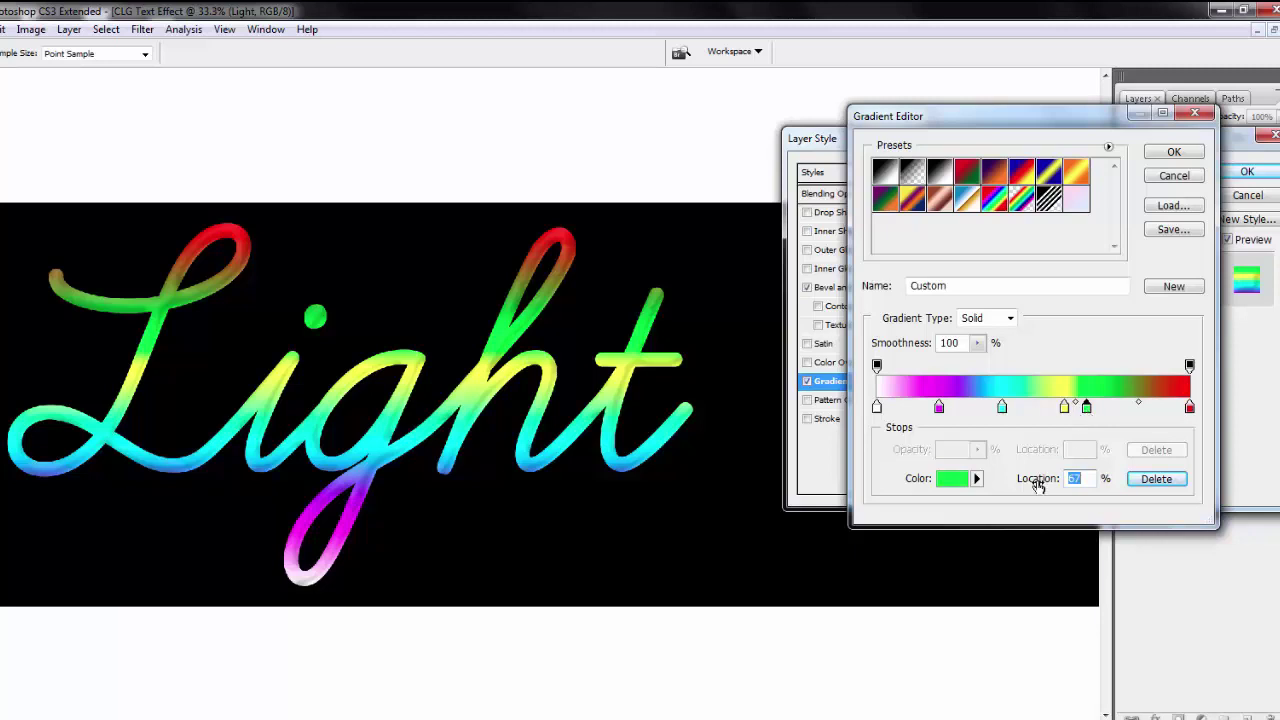
pyautogui.write('80')
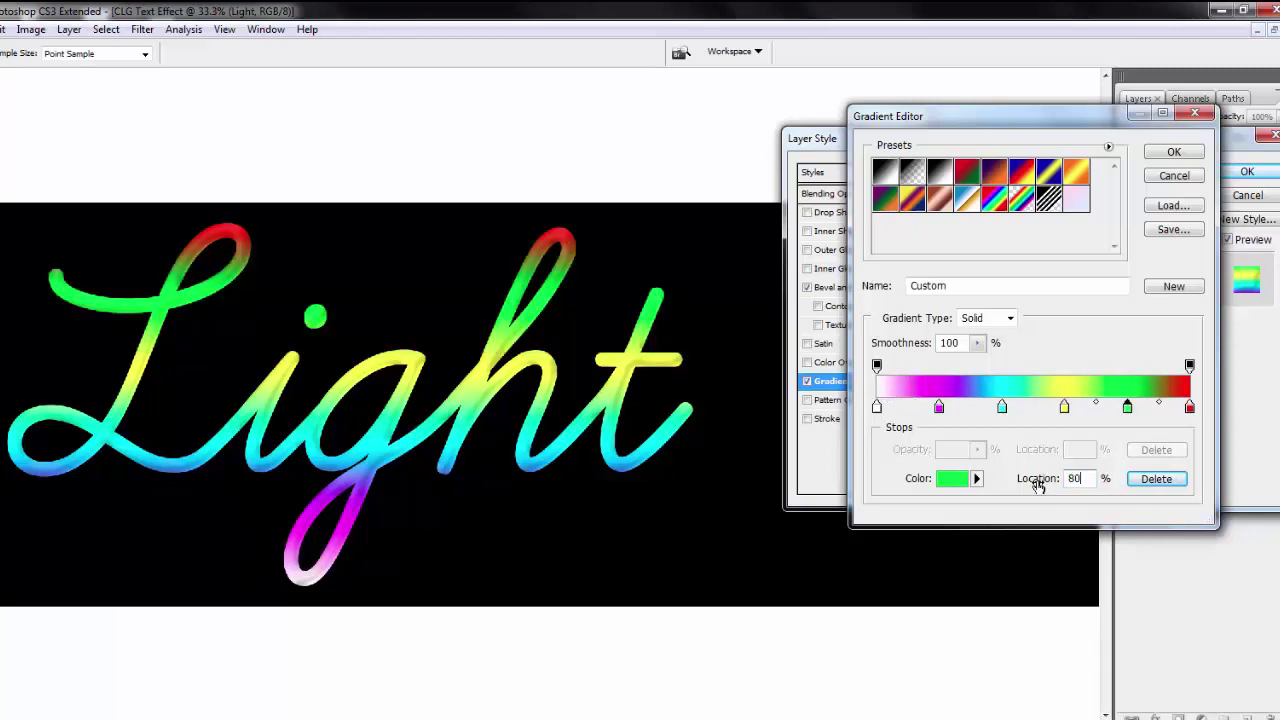
pyautogui.click(955, 480)
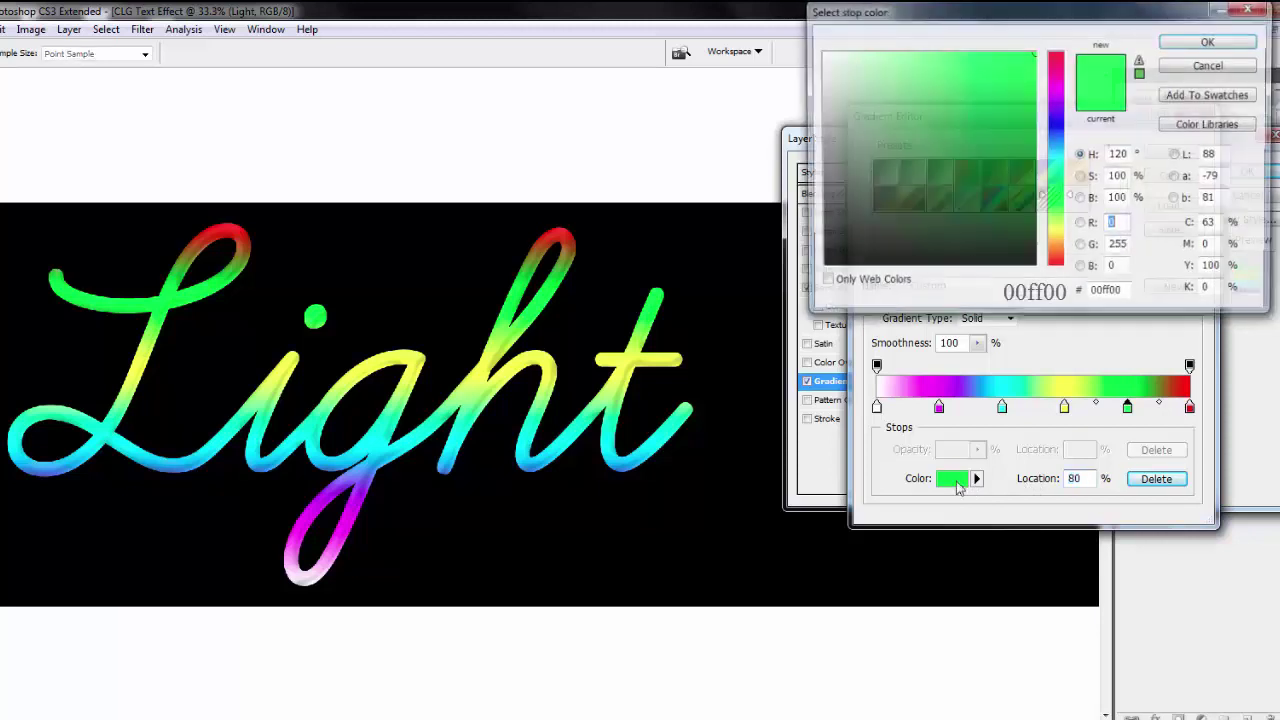
pyautogui.doubleClick(1124, 293)
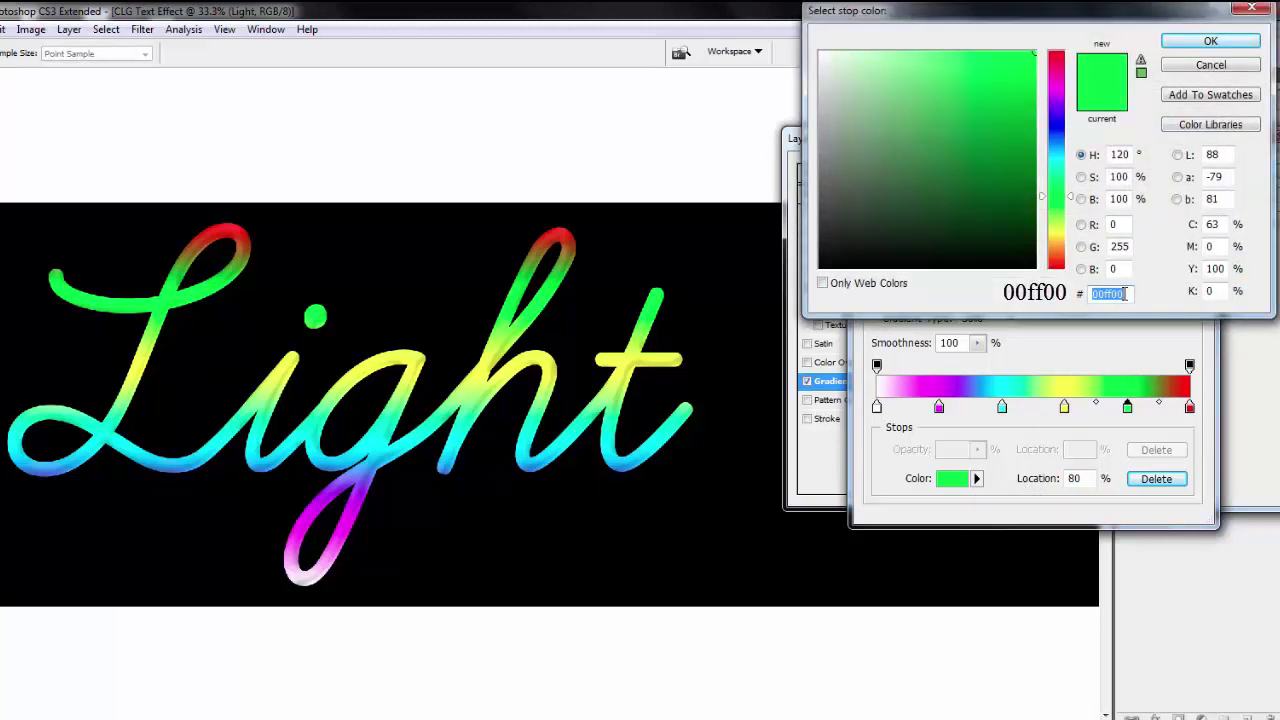
pyautogui.write('00f')
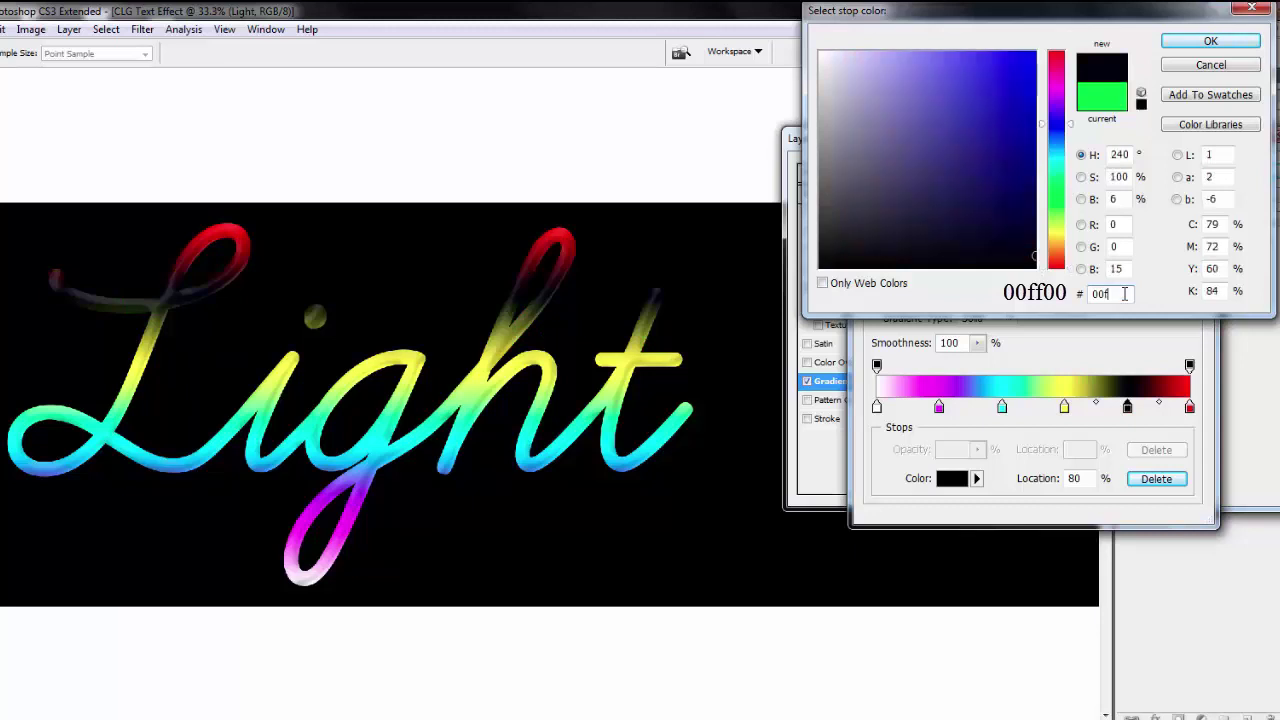
pyautogui.write('f00')
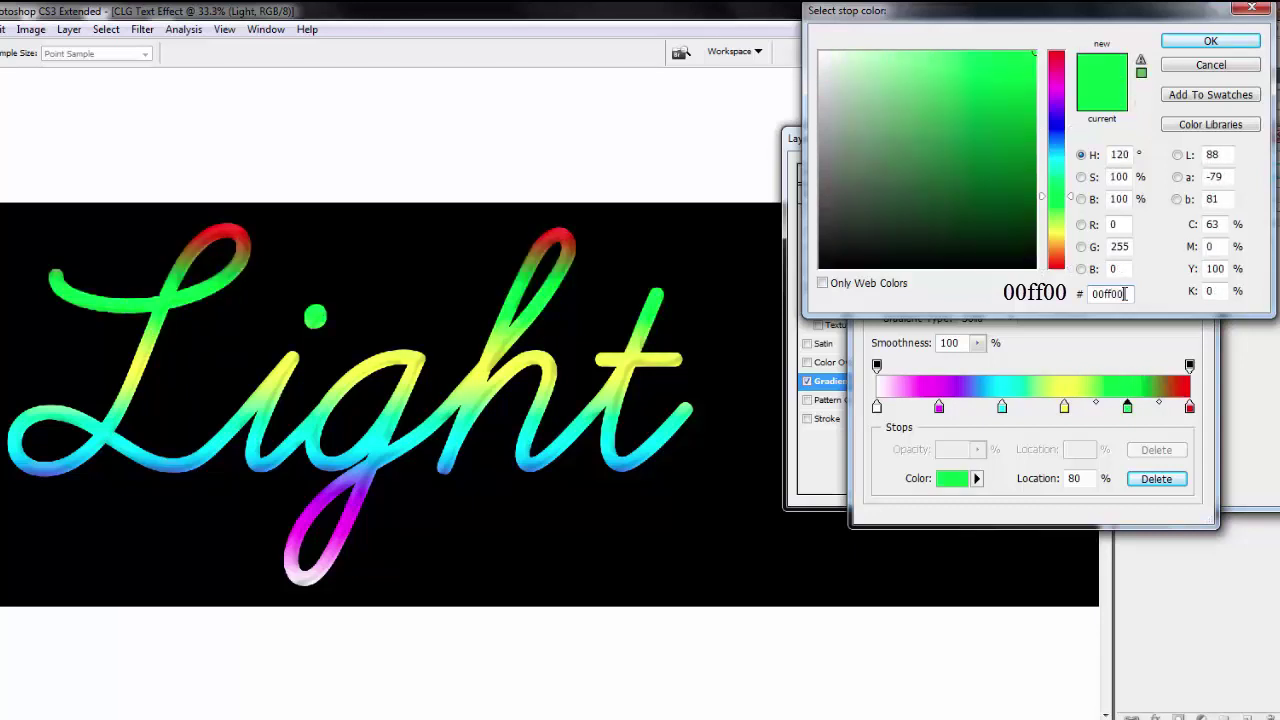
pyautogui.click(1212, 41)
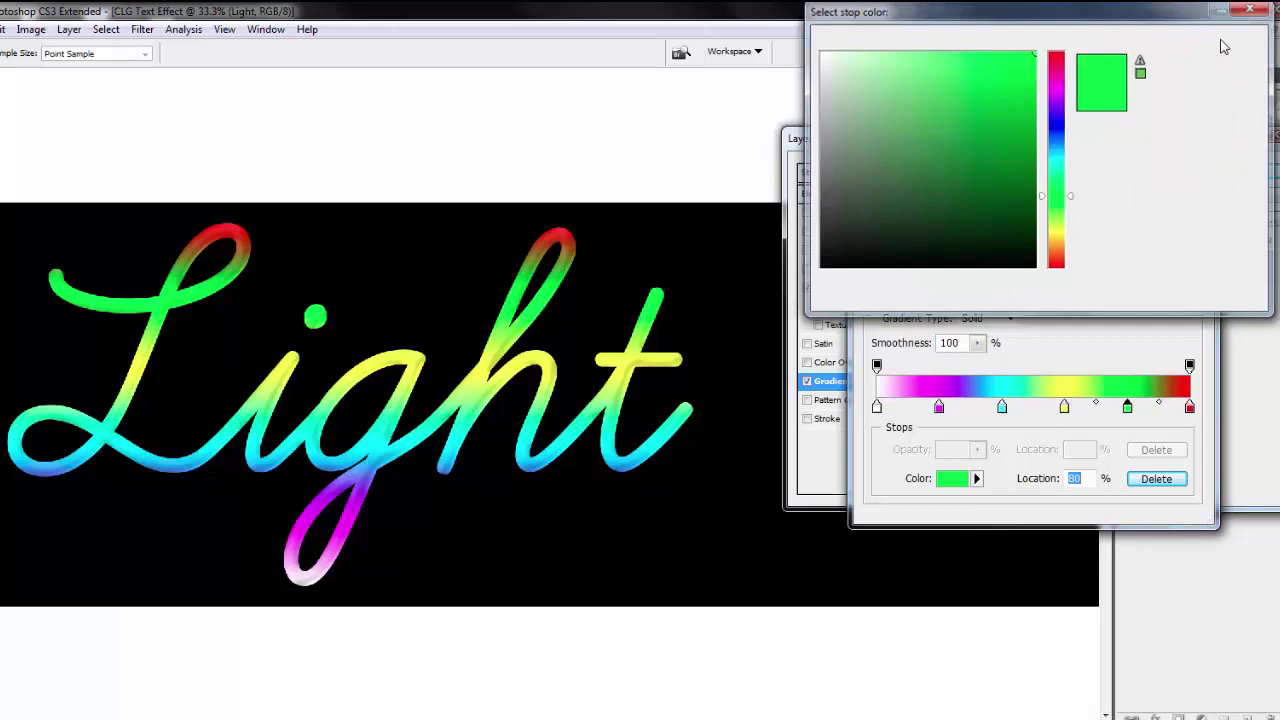
# Make the gradient's end stop white and confirm the gradient
pyautogui.click(1190, 408)
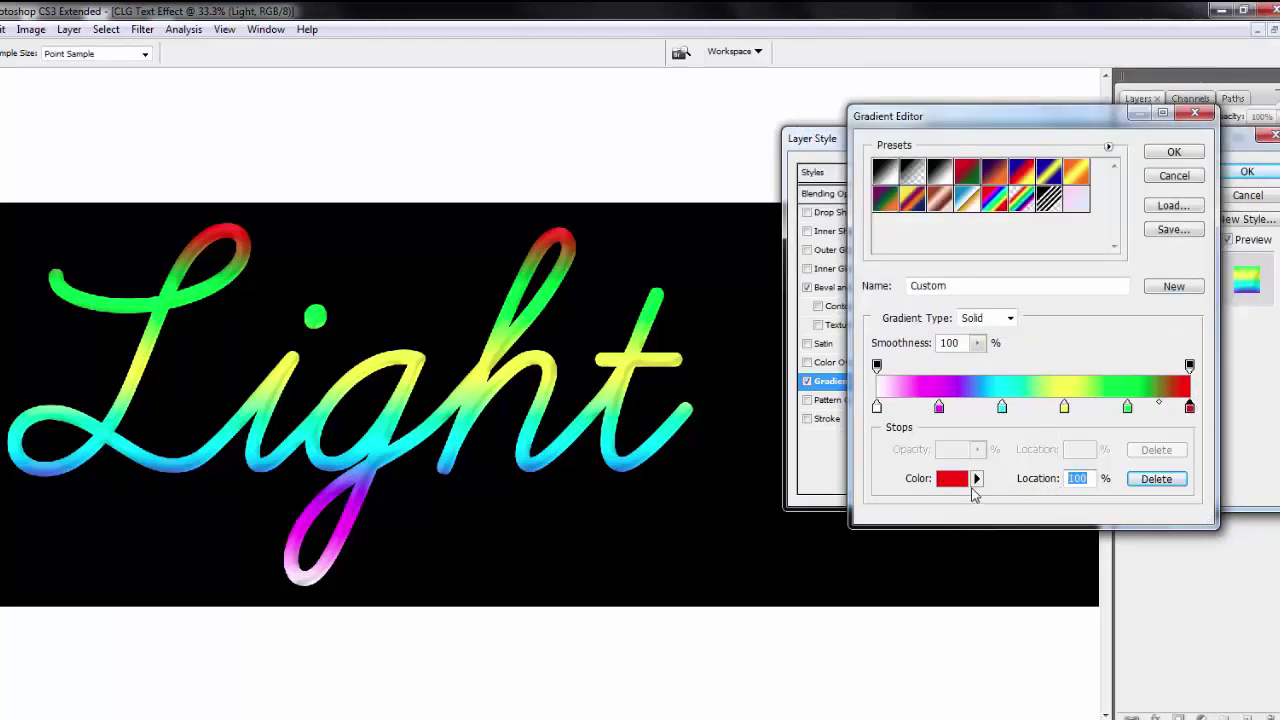
pyautogui.click(951, 479)
pyautogui.click(820, 52)
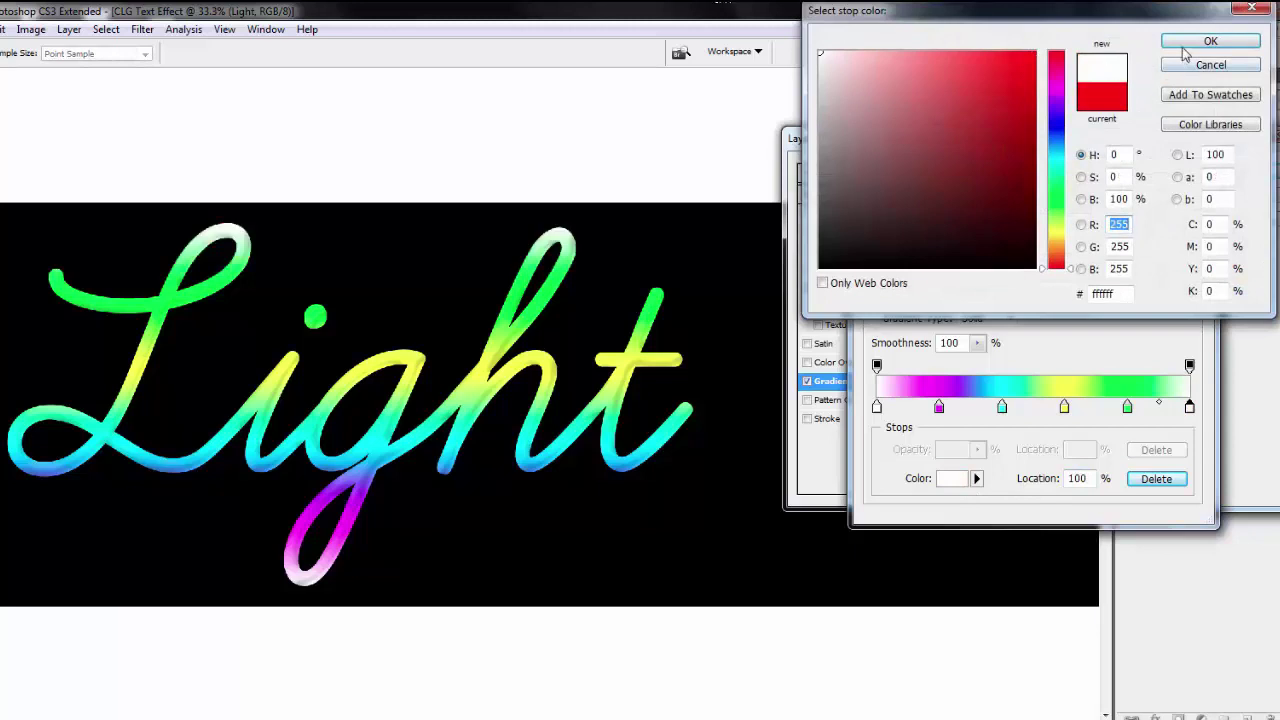
pyautogui.click(1186, 46)
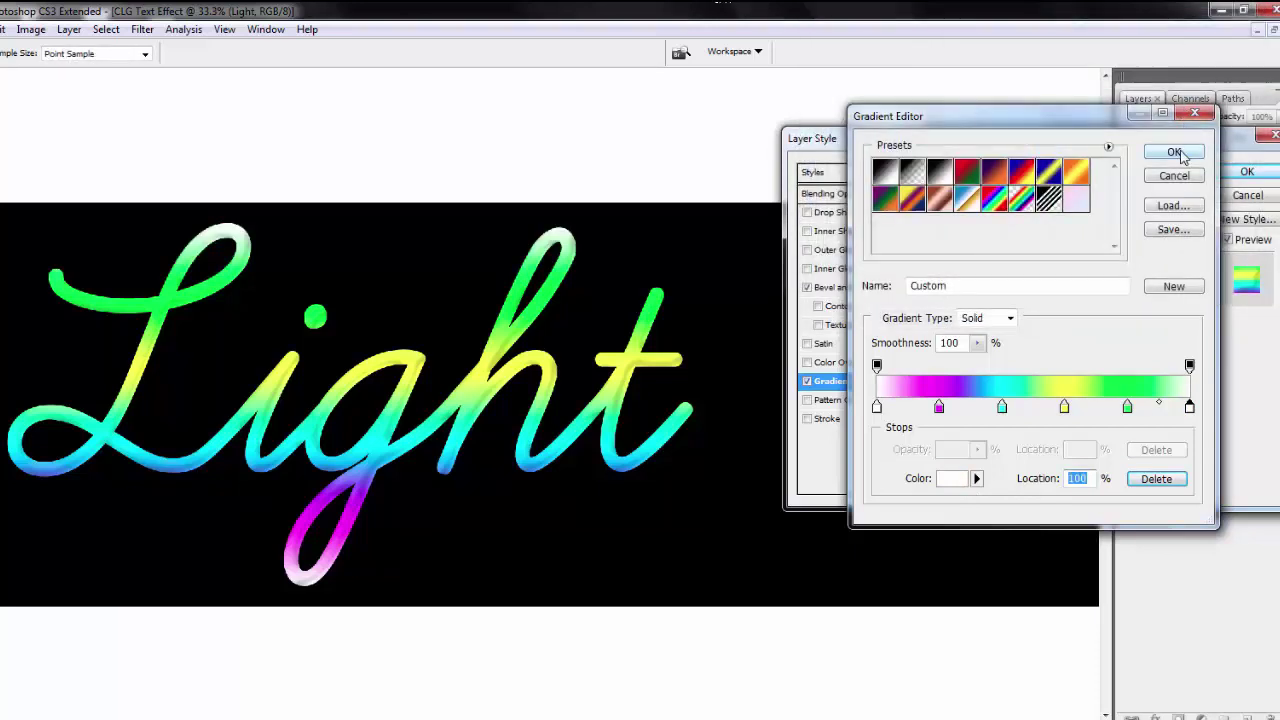
pyautogui.click(1177, 152)
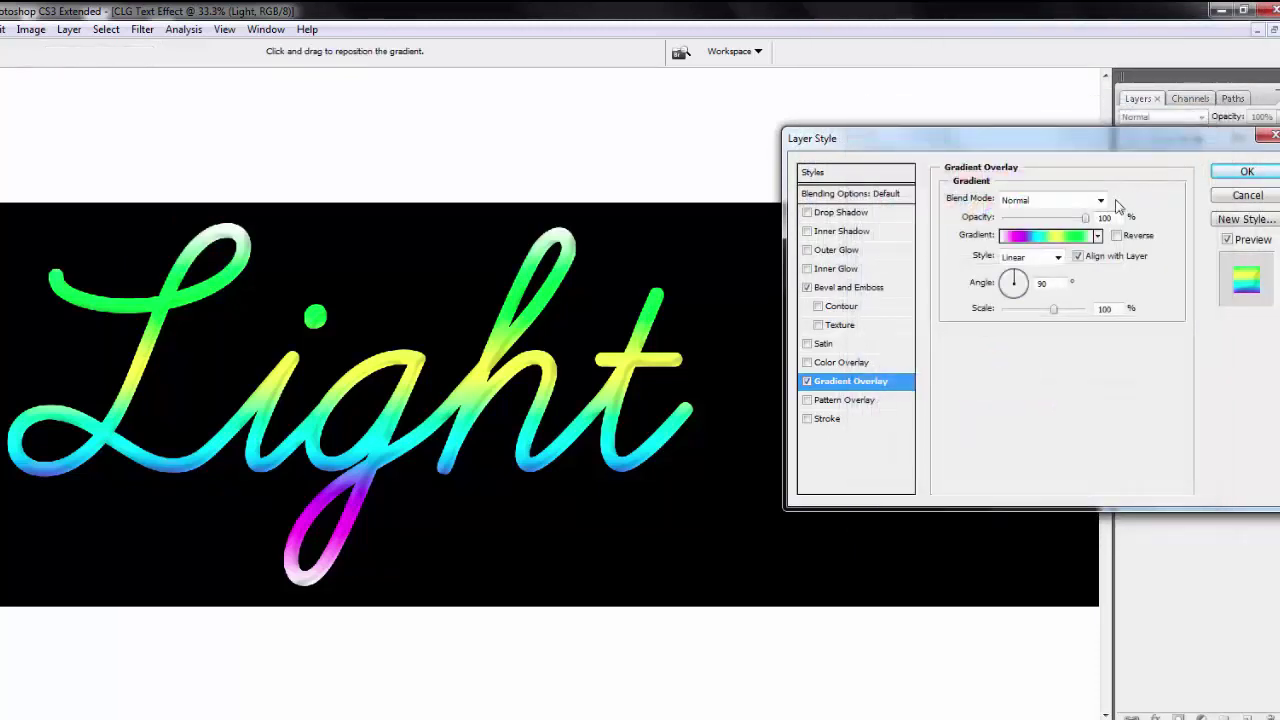
# Set the Gradient Overlay angle to -35 and scale to 150%, and apply it
pyautogui.click(1051, 281)
pyautogui.write('-35')
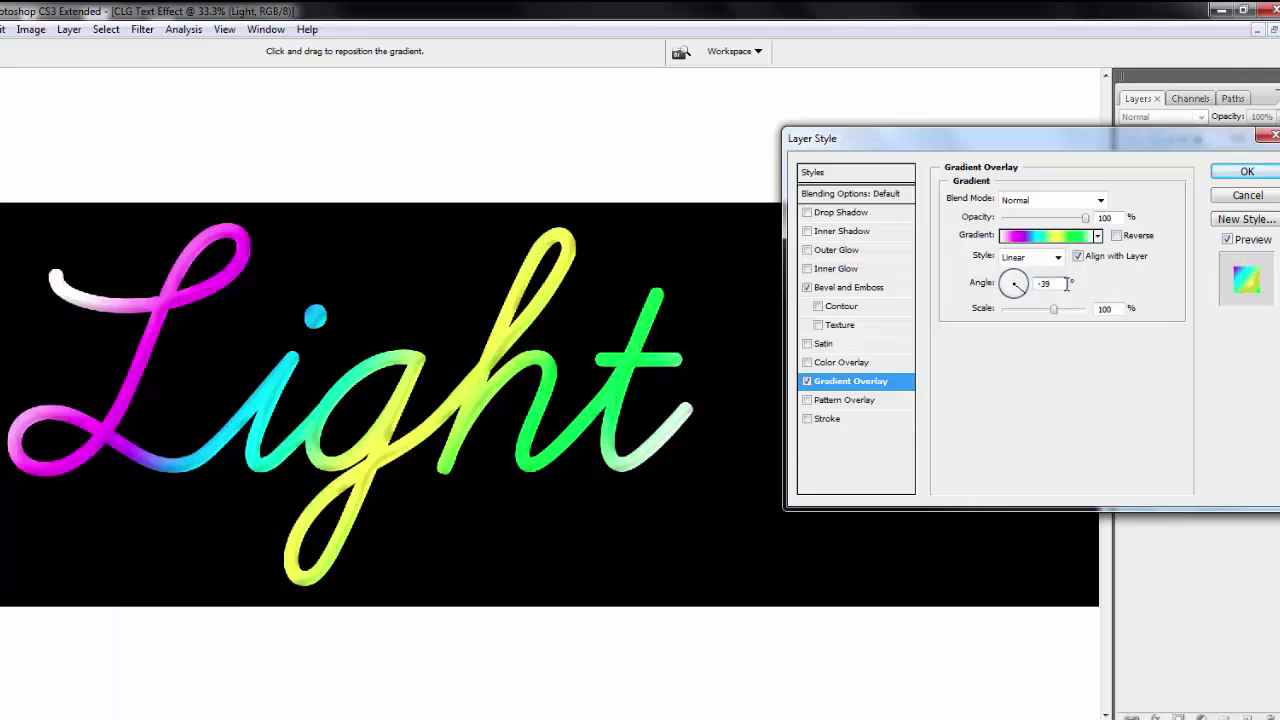
pyautogui.click(1106, 309)
pyautogui.write('150')
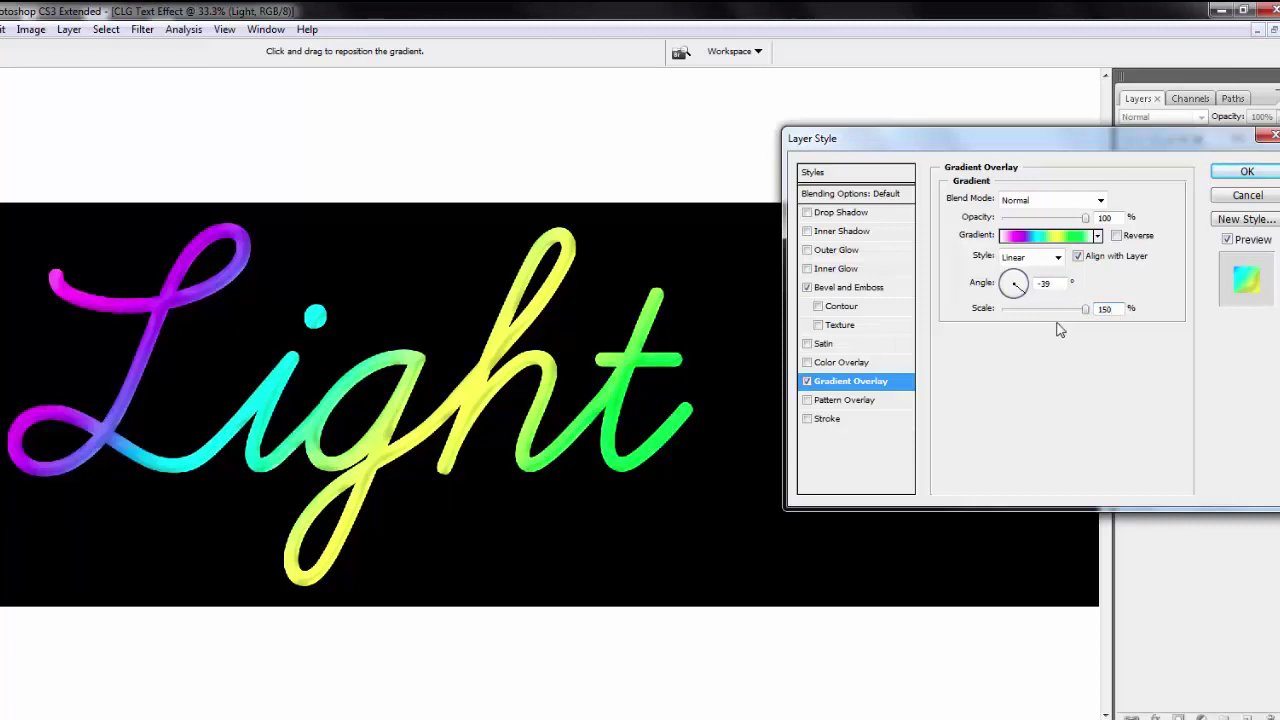
pyautogui.click(1247, 172)
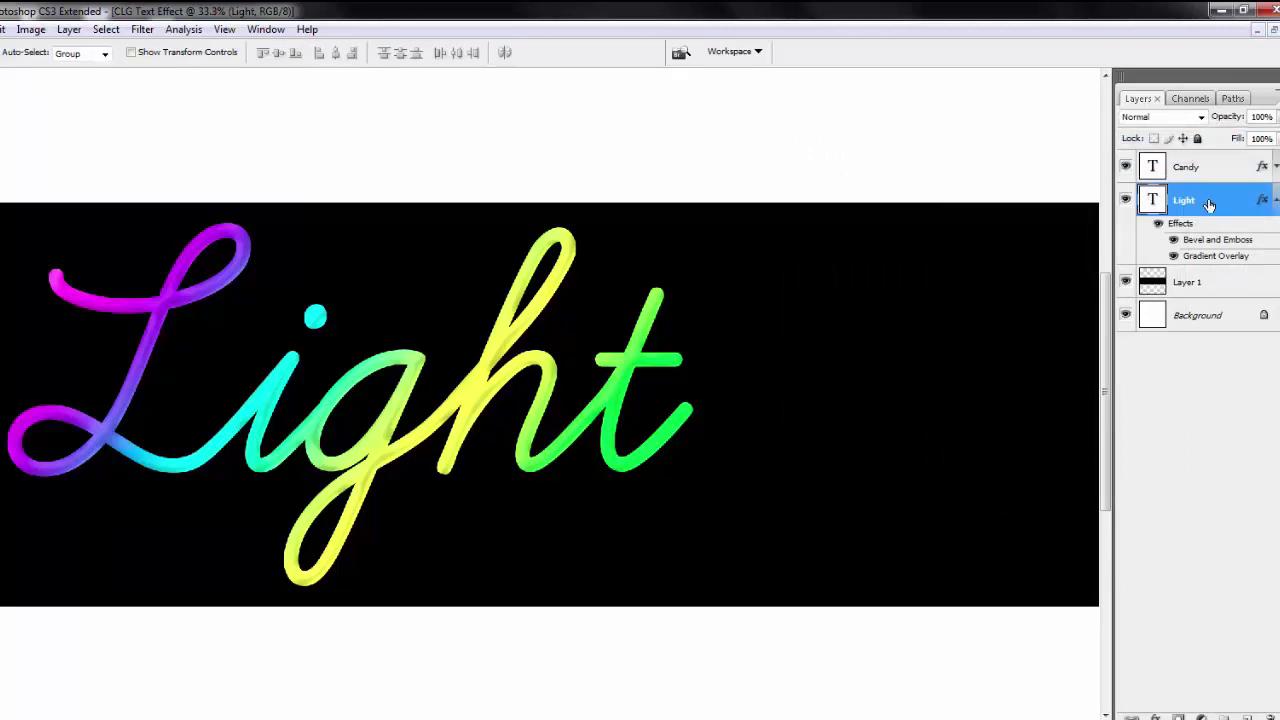
# Convert the Light text to a smart object, duplicate it as 'Glow', and drag Glow below Light
pyautogui.rightClick(1212, 207)
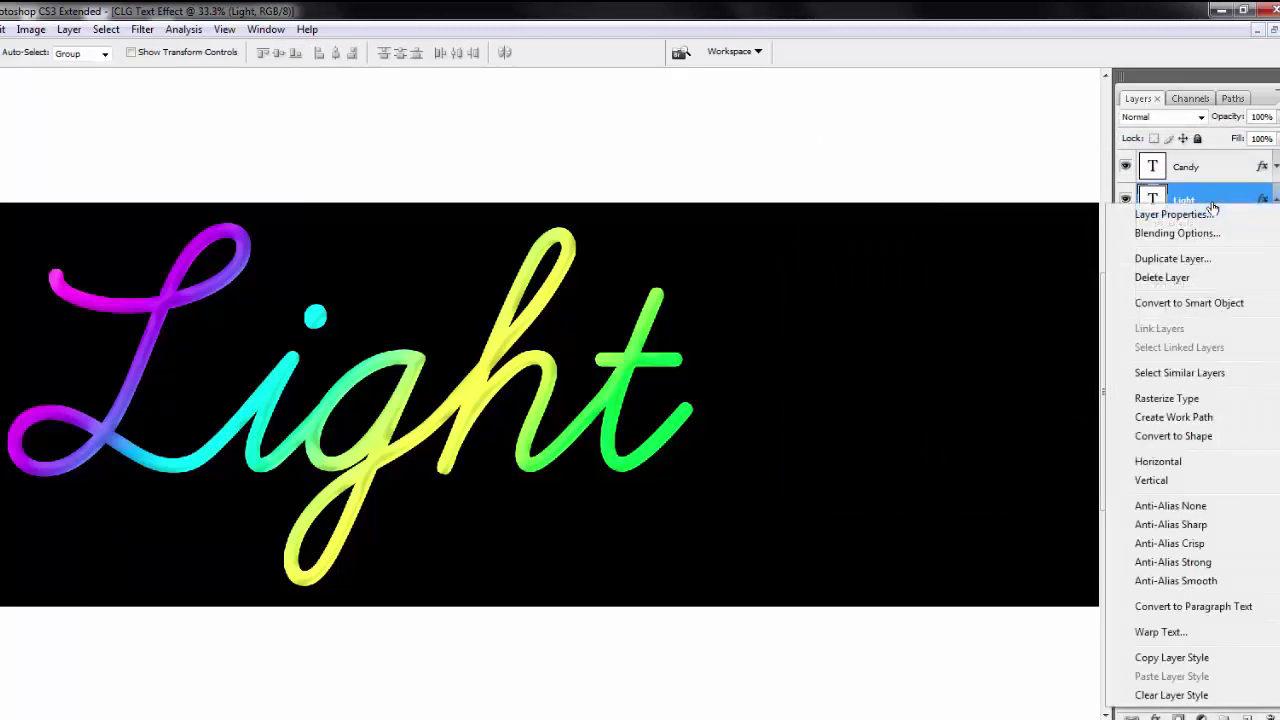
pyautogui.click(1210, 302)
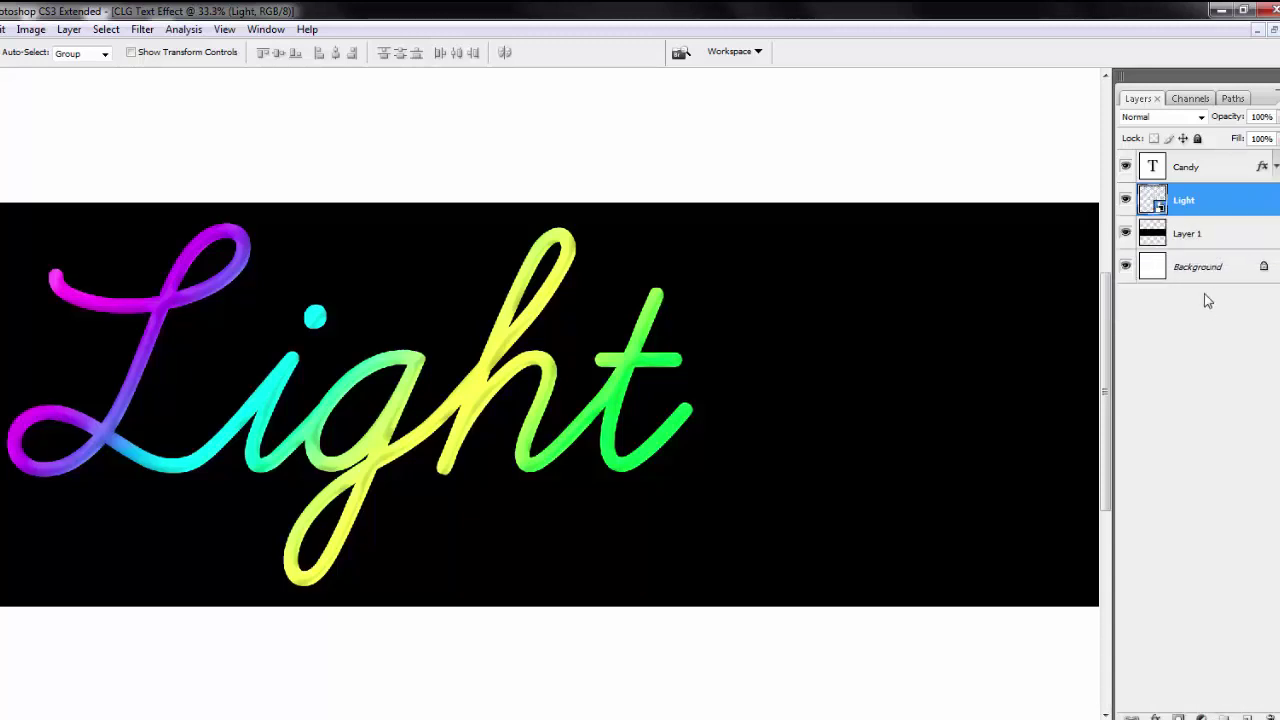
pyautogui.rightClick(1208, 206)
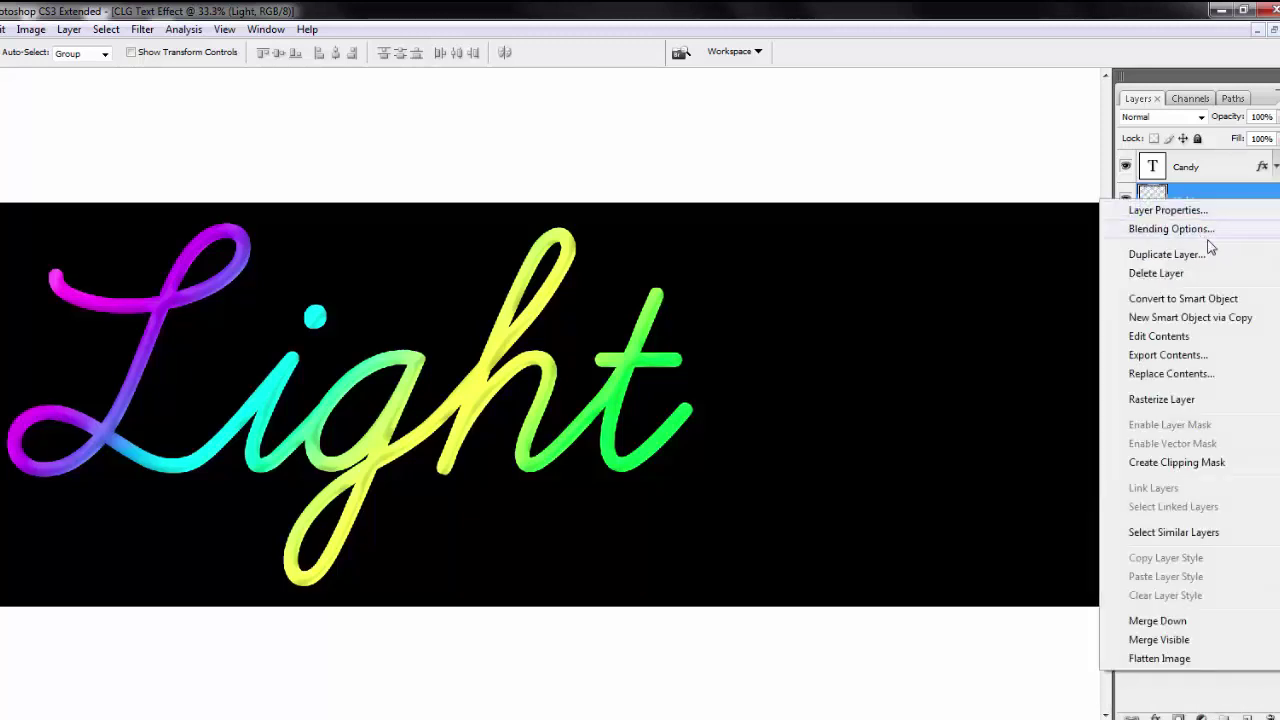
pyautogui.click(1206, 253)
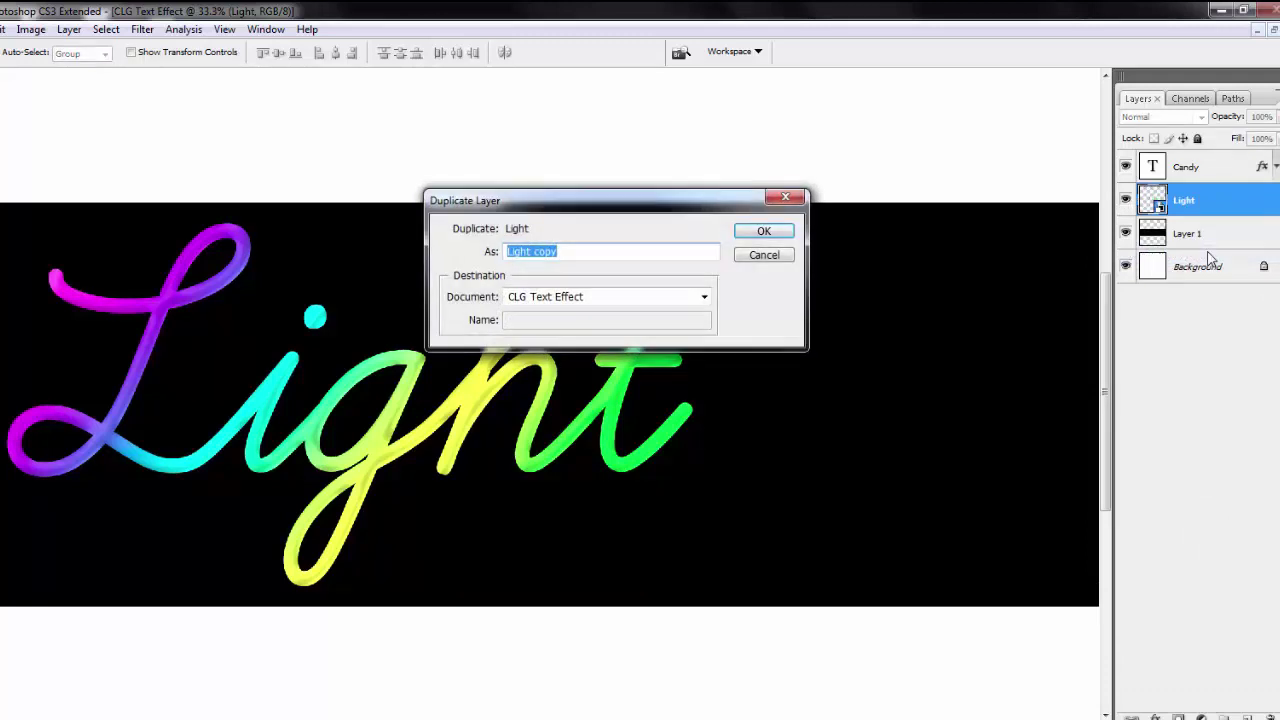
pyautogui.write('Glow')
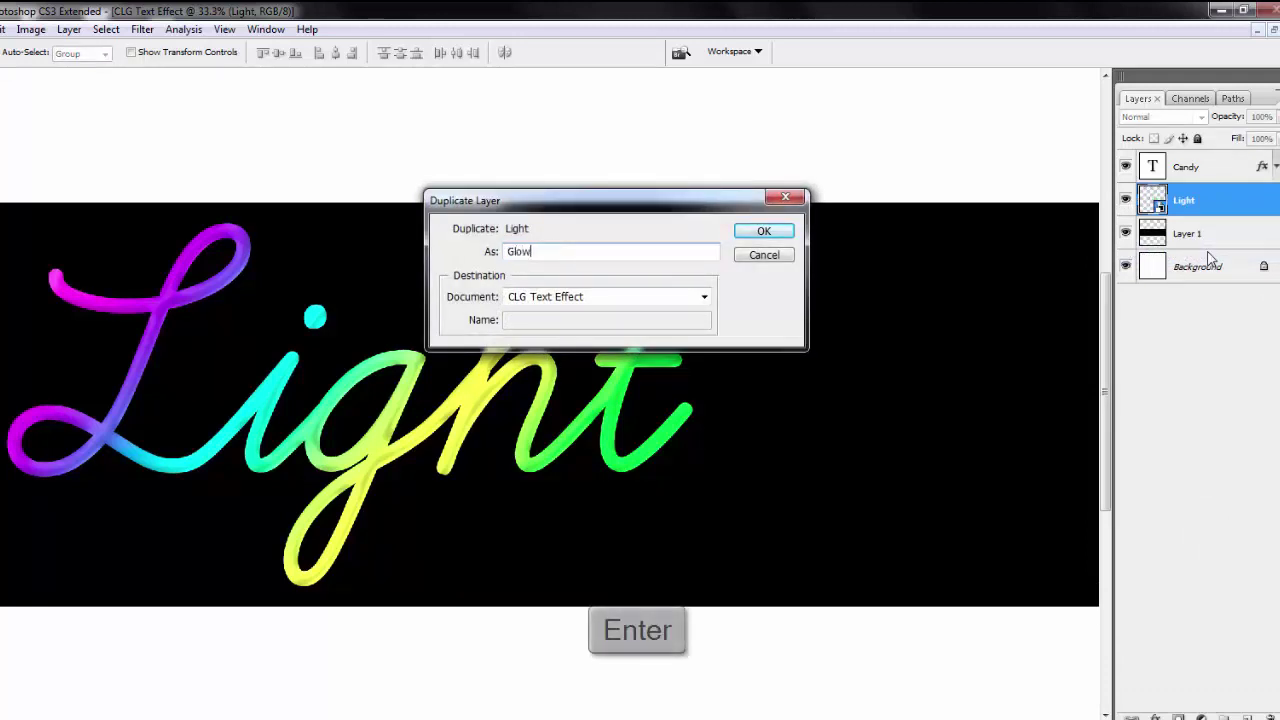
pyautogui.press('Return')
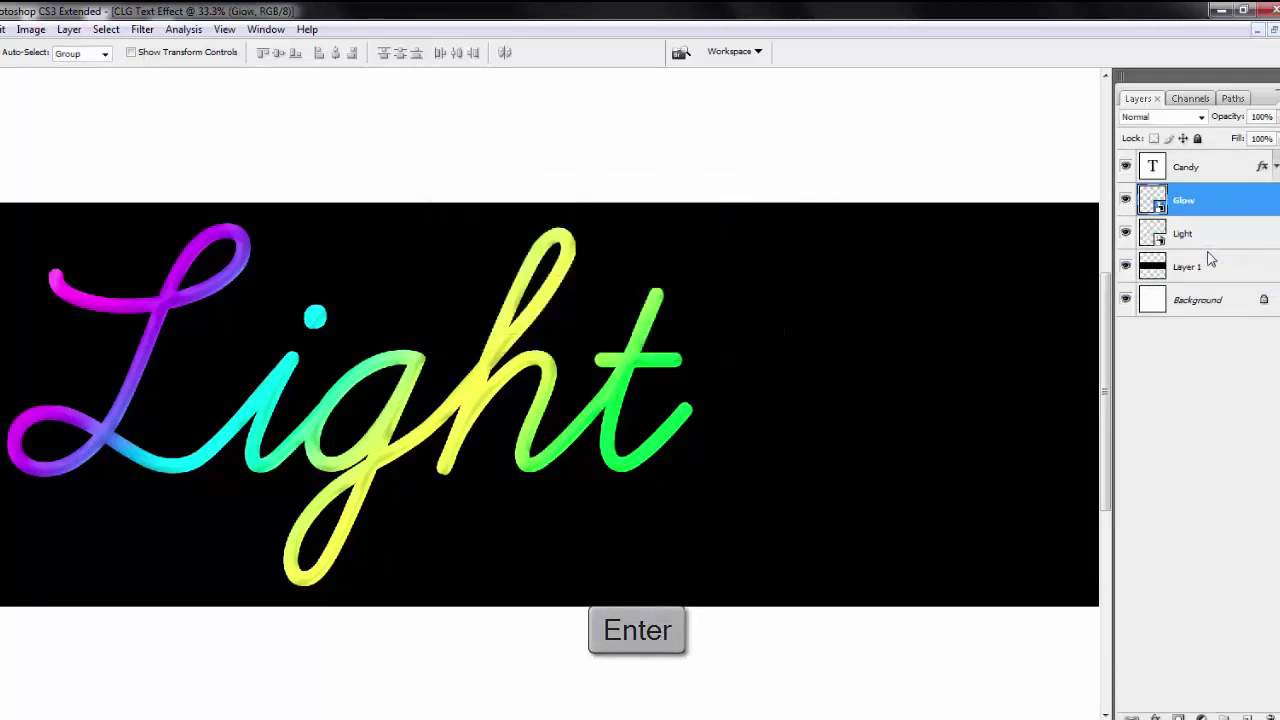
pyautogui.moveTo(1220, 204); pyautogui.dragTo(1220, 240)
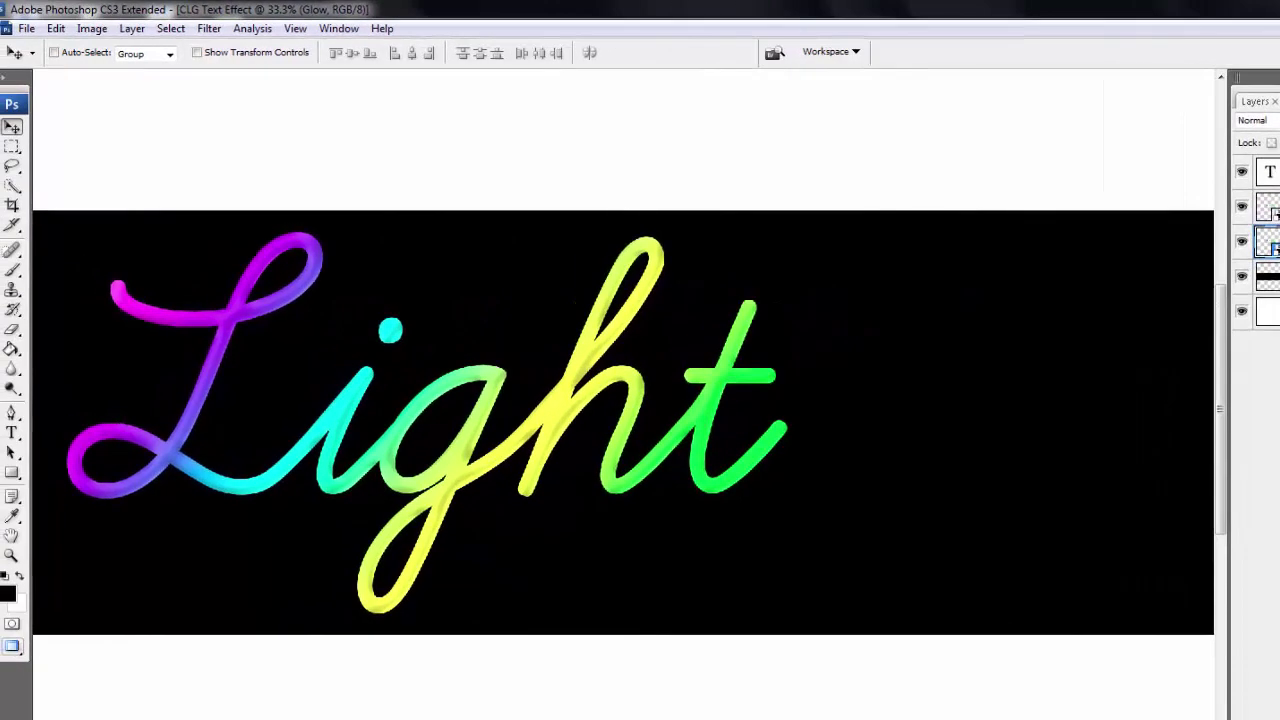
# Apply a 39-pixel Gaussian Blur smart filter to Glow and collapse its filter rows
pyautogui.click(210, 29)
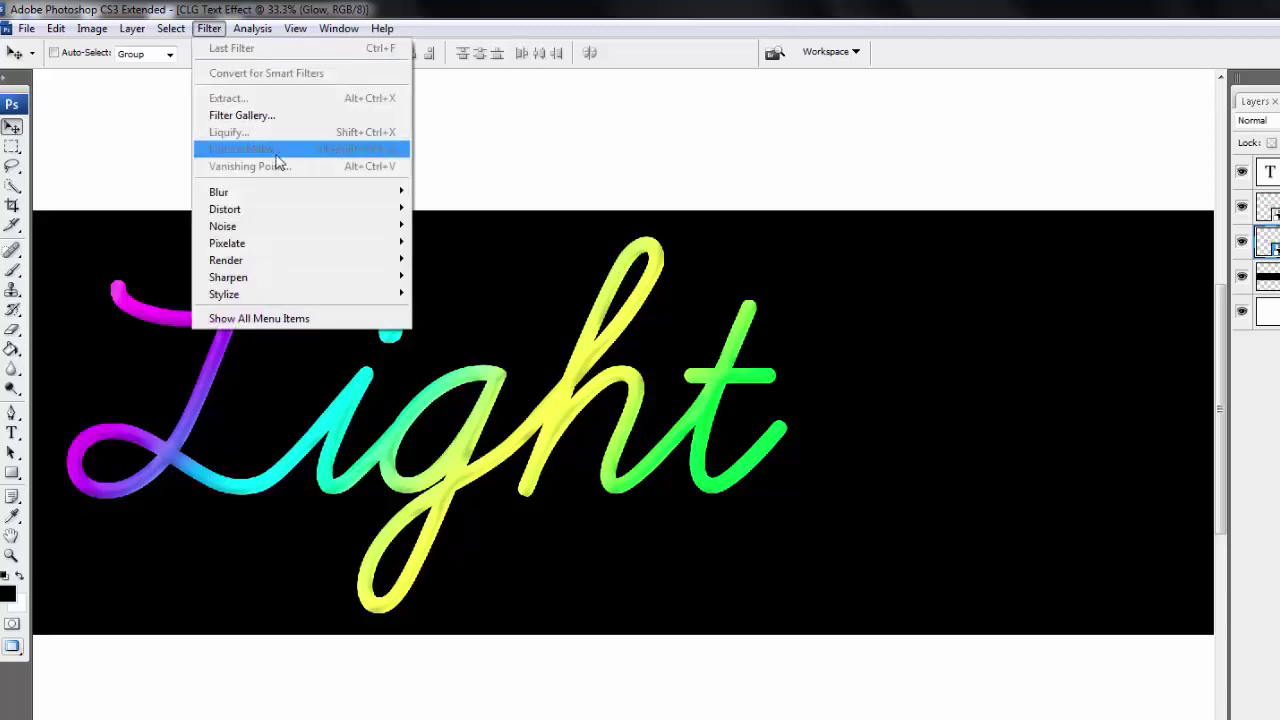
pyautogui.moveTo(310, 194)
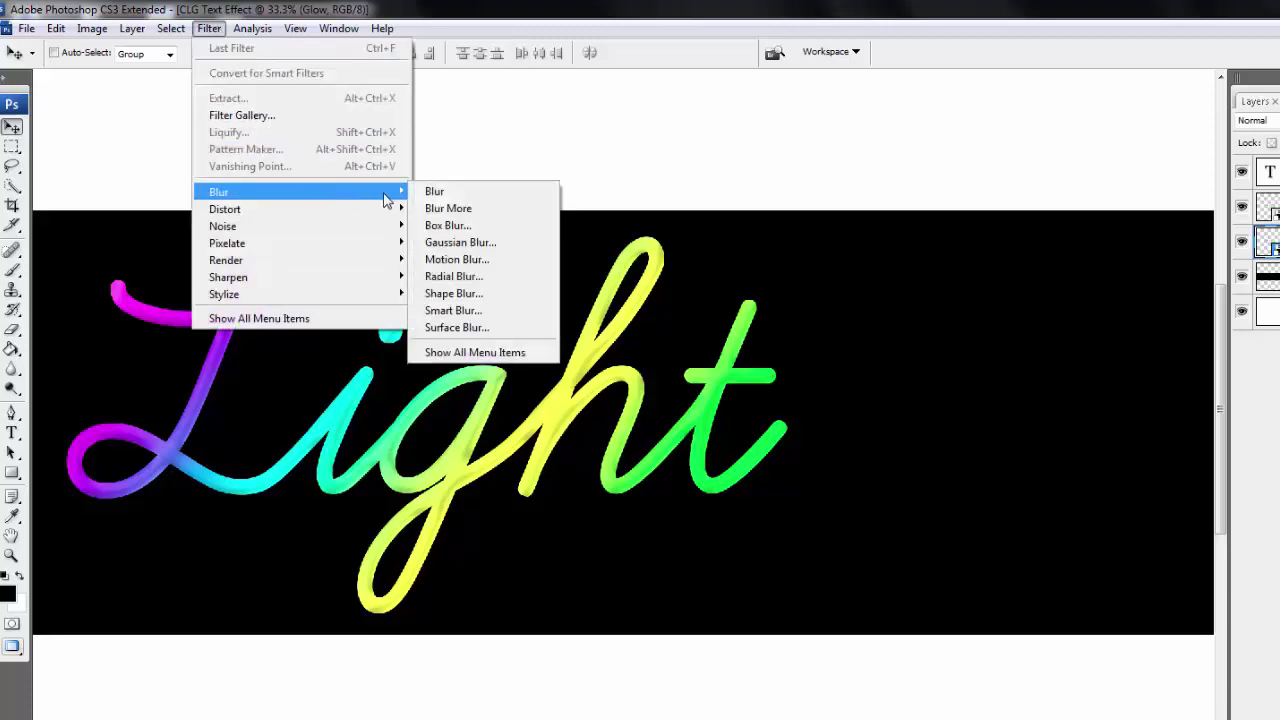
pyautogui.click(510, 247)
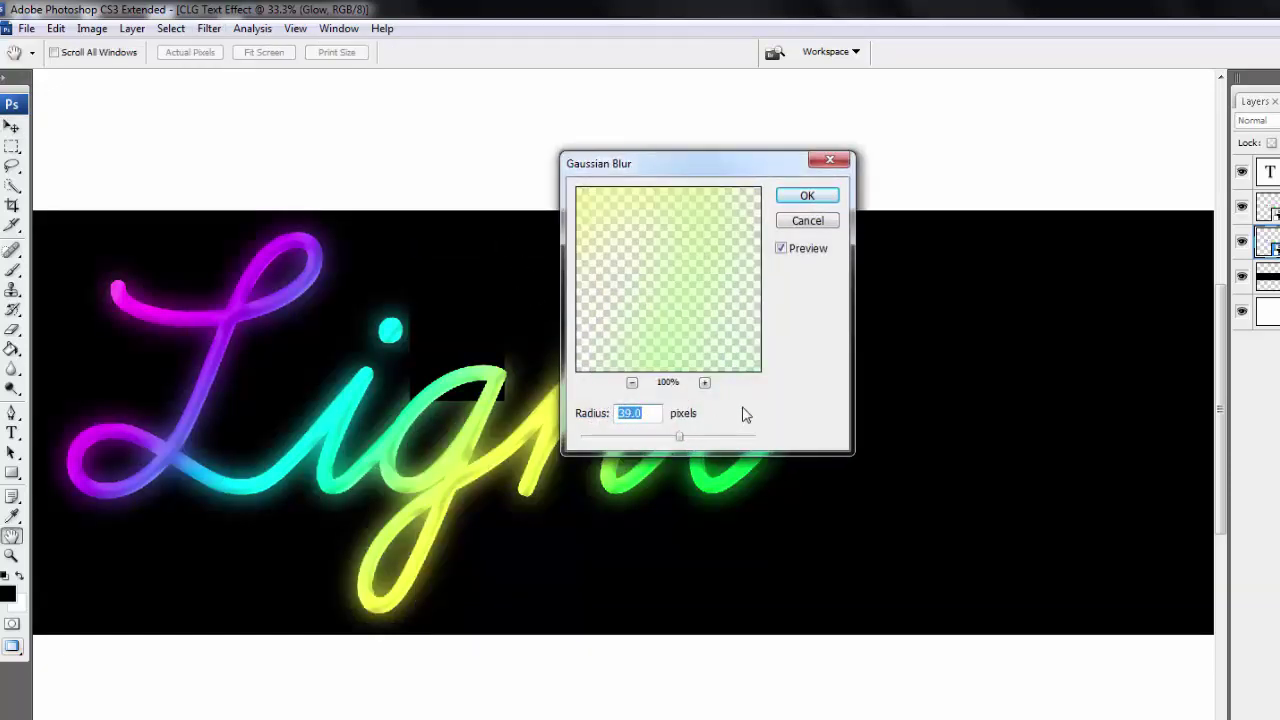
pyautogui.click(807, 195)
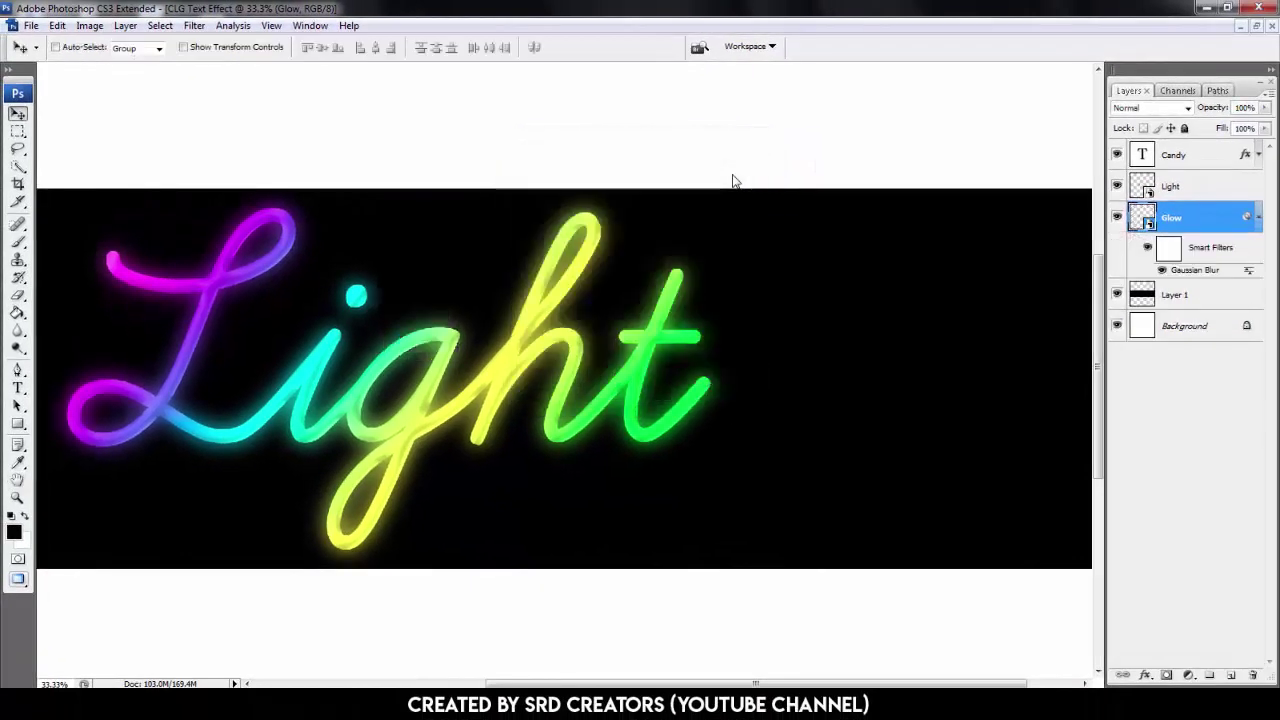
pyautogui.moveTo(509, 316); pyautogui.dragTo(672, 330)
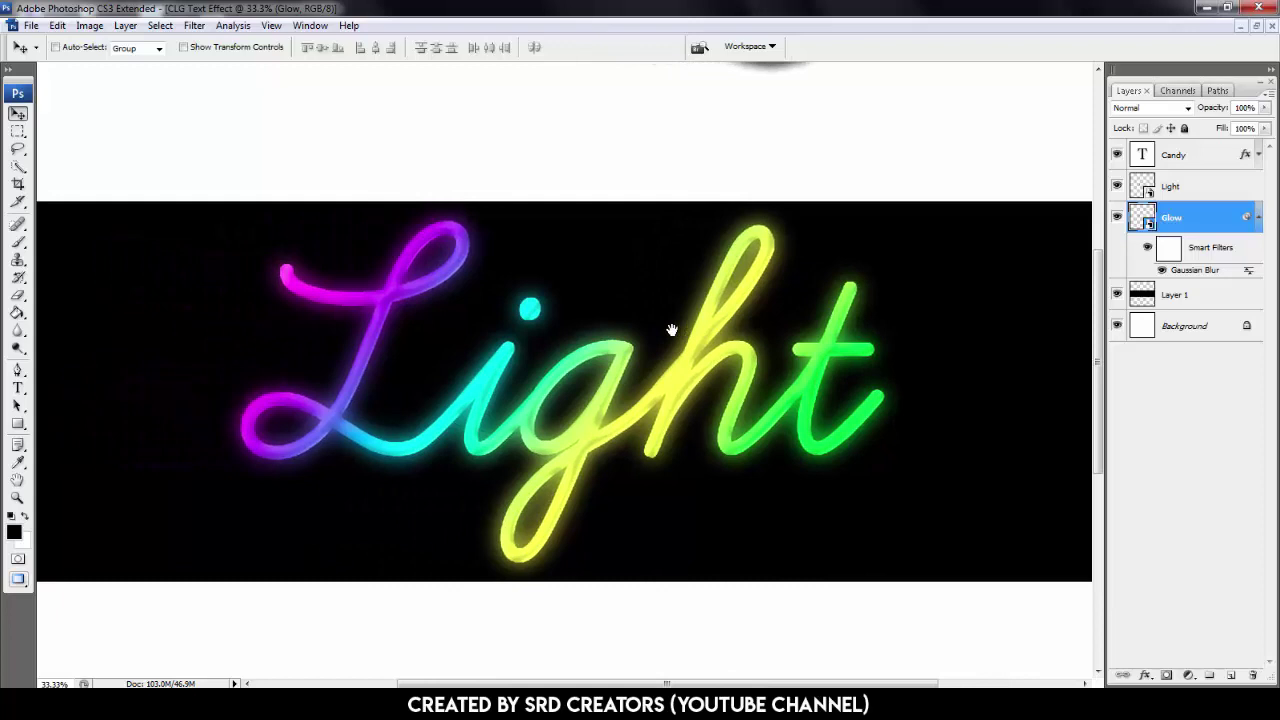
pyautogui.hotkey('ctrl', '+')
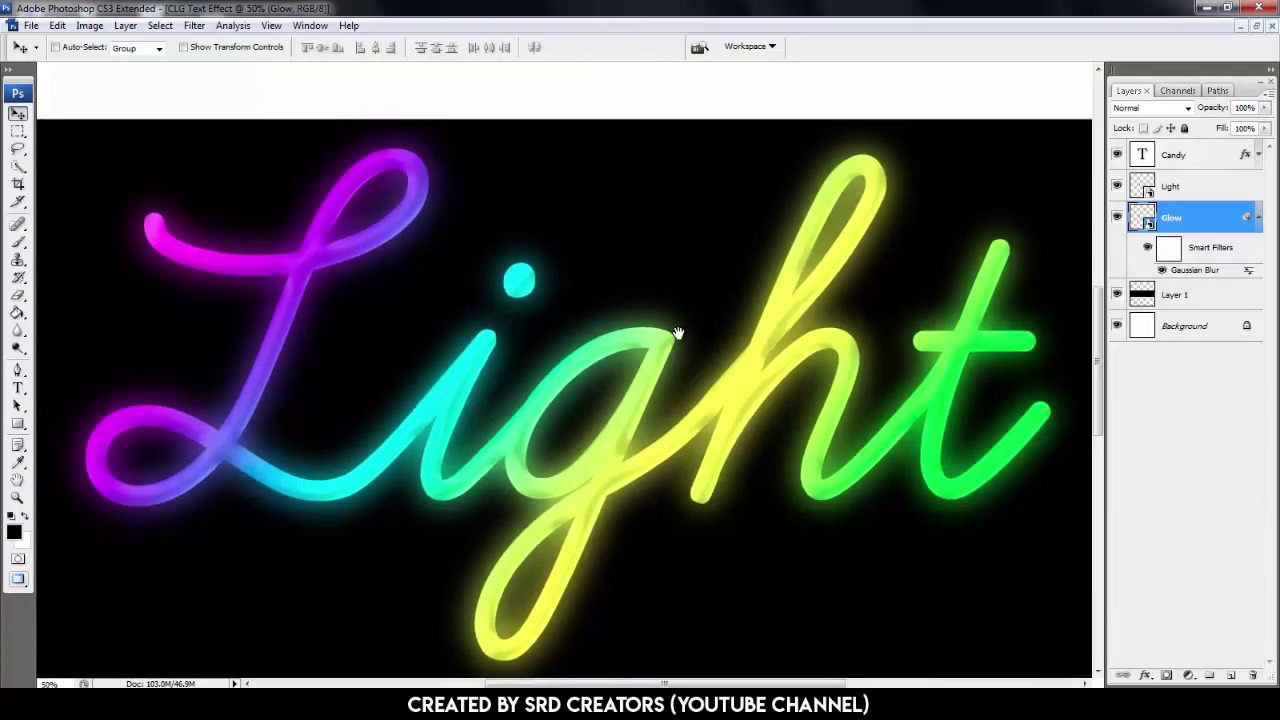
pyautogui.hotkey('ctrl', '0')
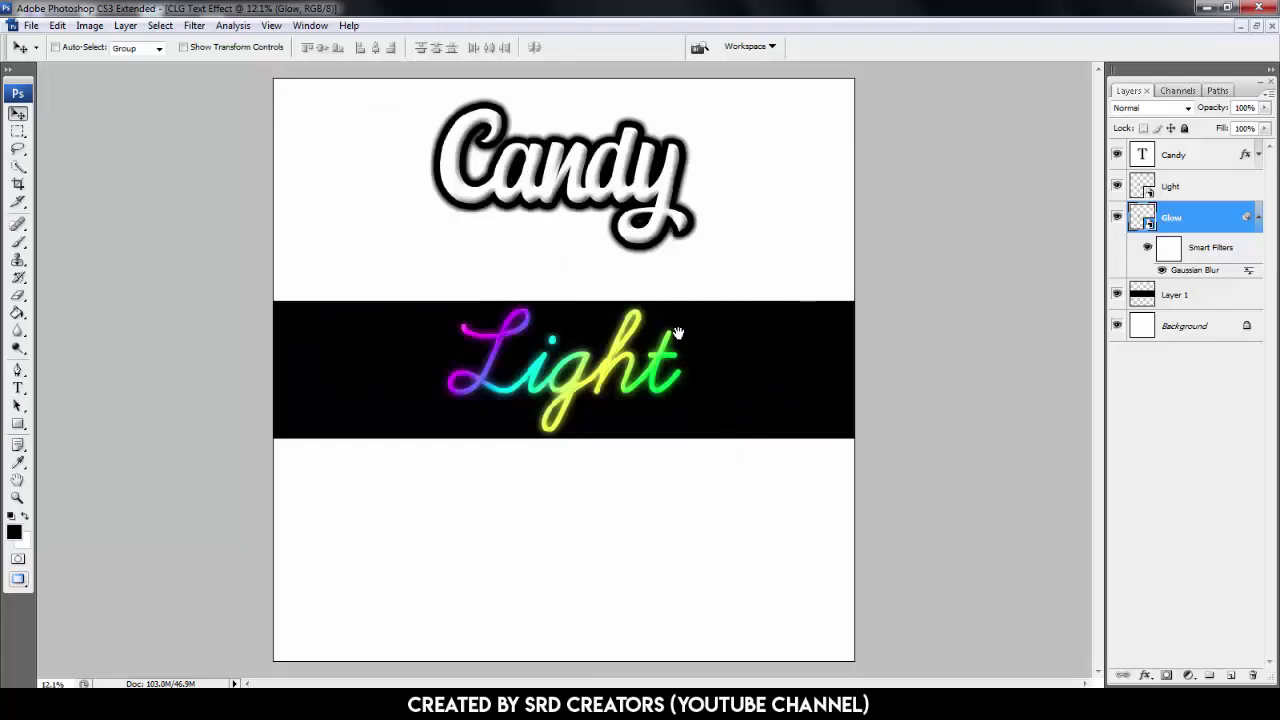
pyautogui.click(1259, 219)
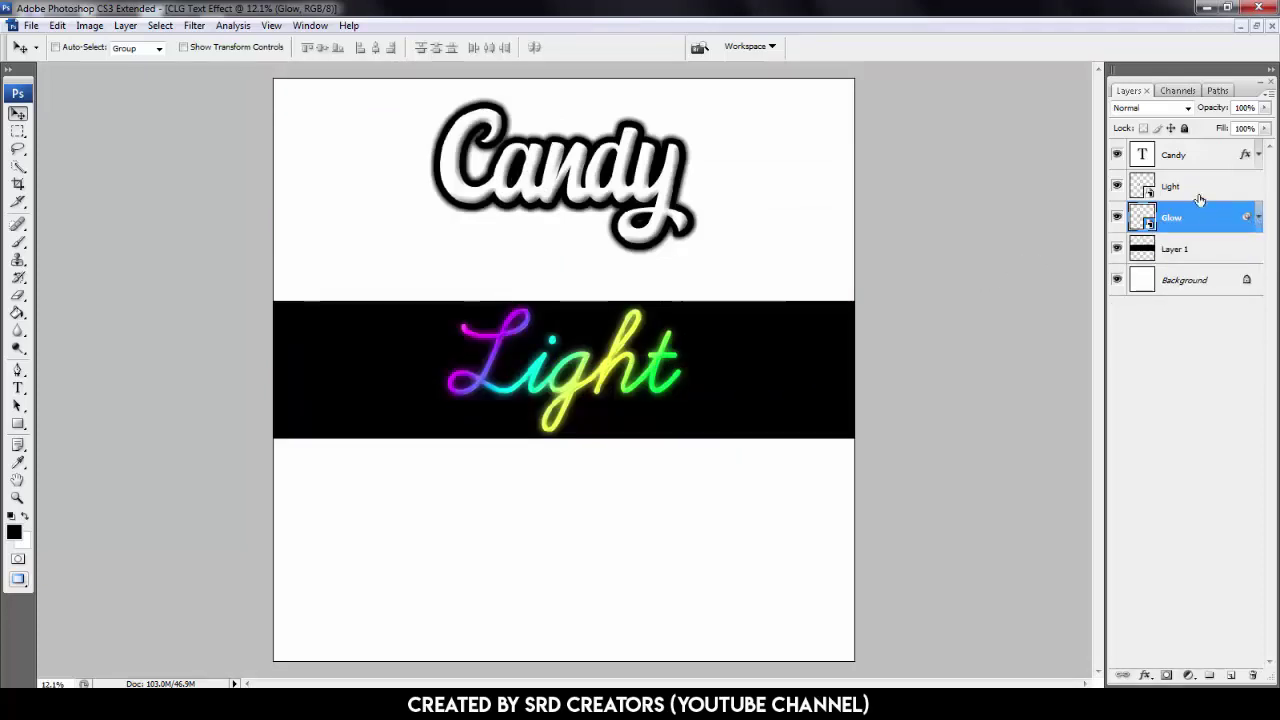
# Group Layer 1, Glow and Light, rename the group 'Light', then select Background
pyautogui.click(1192, 252)
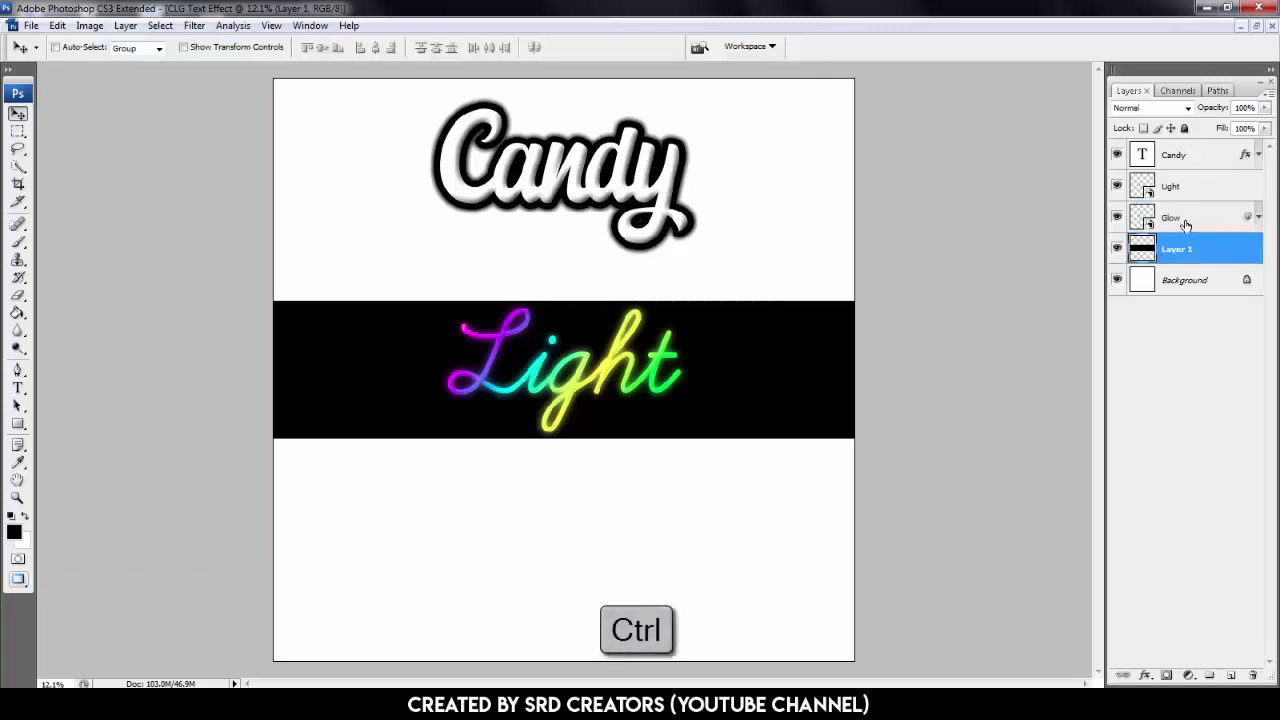
pyautogui.keyDown('ctrl'); pyautogui.click(1186, 220); pyautogui.keyUp('ctrl')
pyautogui.keyDown('ctrl'); pyautogui.click(1195, 198); pyautogui.keyUp('ctrl')
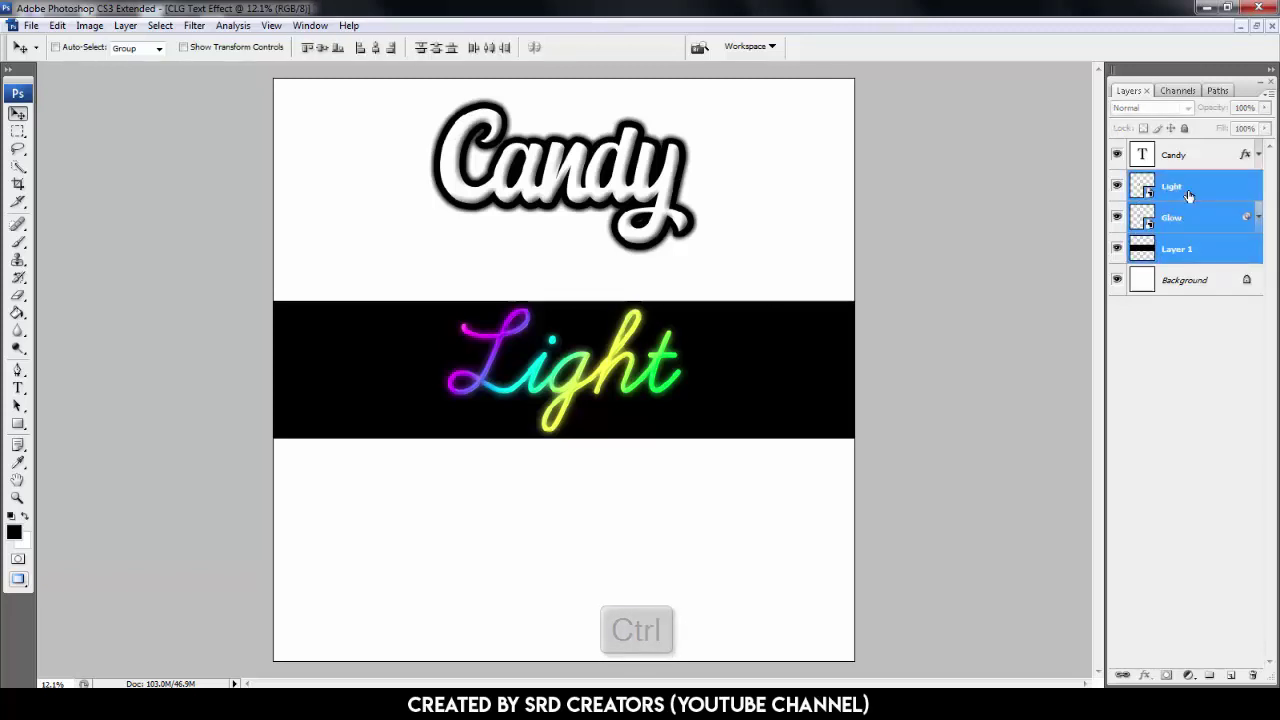
pyautogui.hotkey('ctrl', 'g')
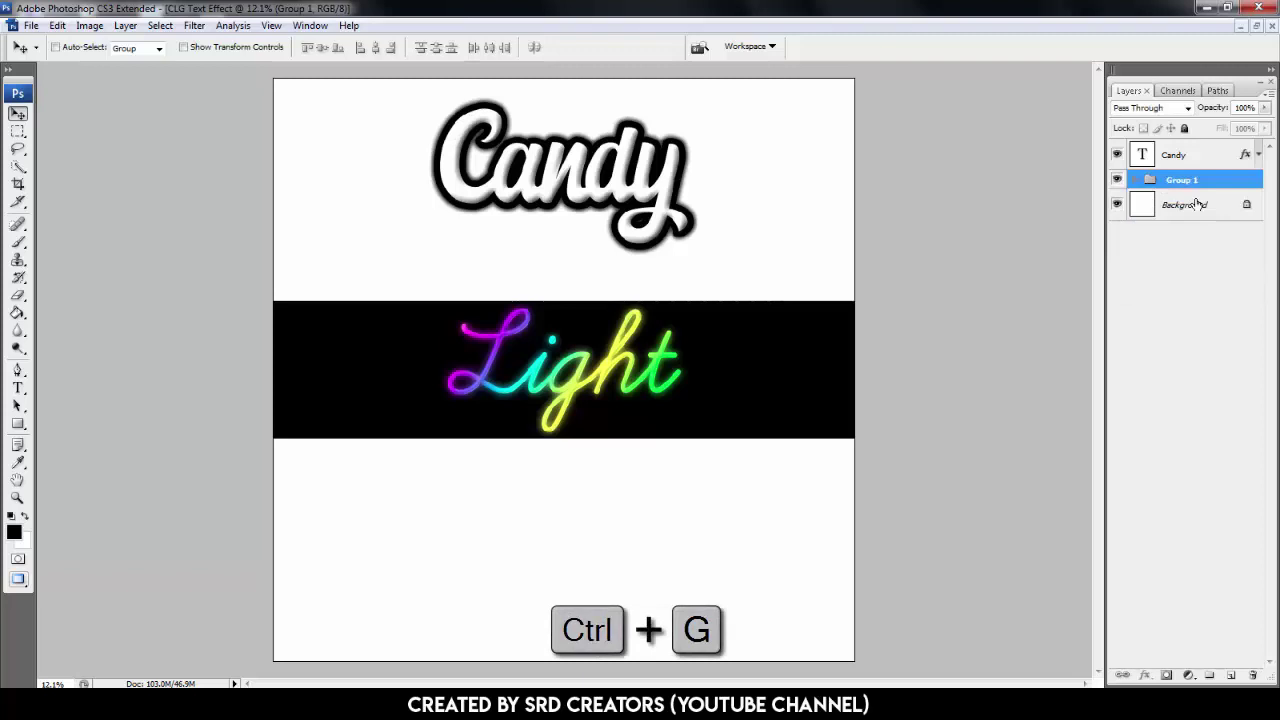
pyautogui.doubleClick(1182, 180)
pyautogui.write('L')
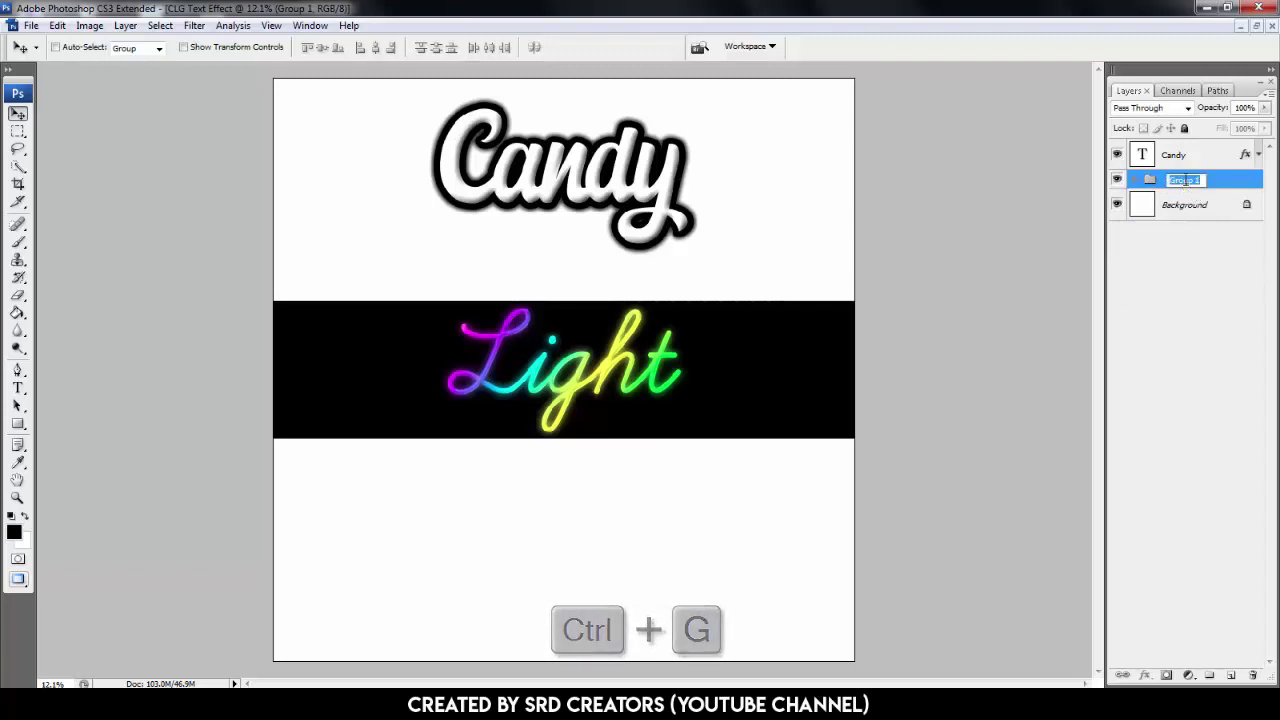
pyautogui.write('ight')
pyautogui.press('Return')
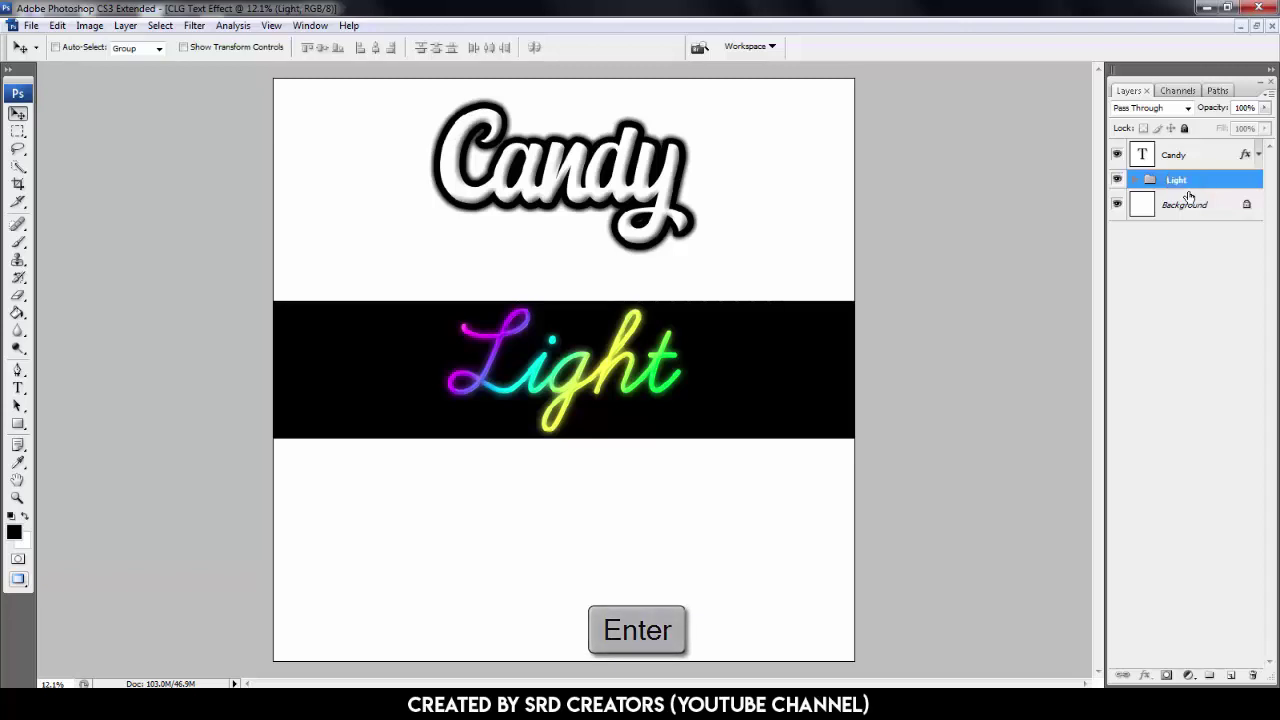
pyautogui.click(1191, 205)
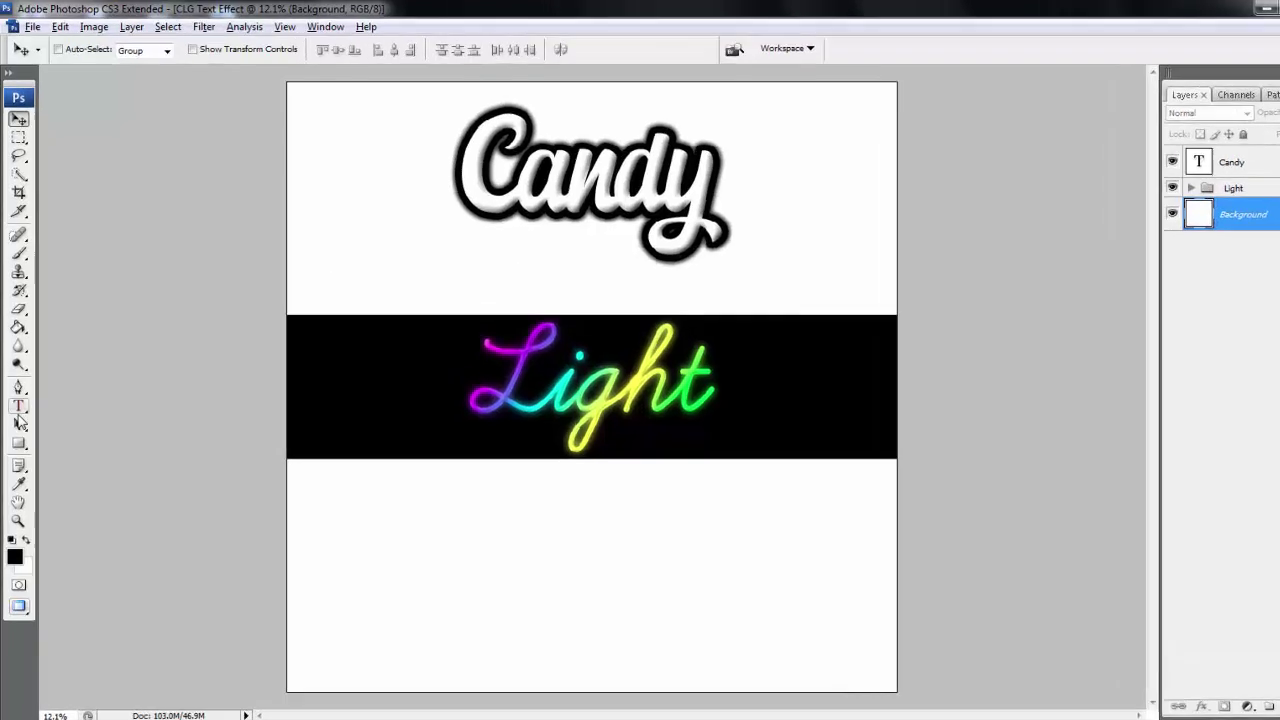
# Set the Type tool to Harilly Aleya font, size 3, with tracking 25
pyautogui.press('t')
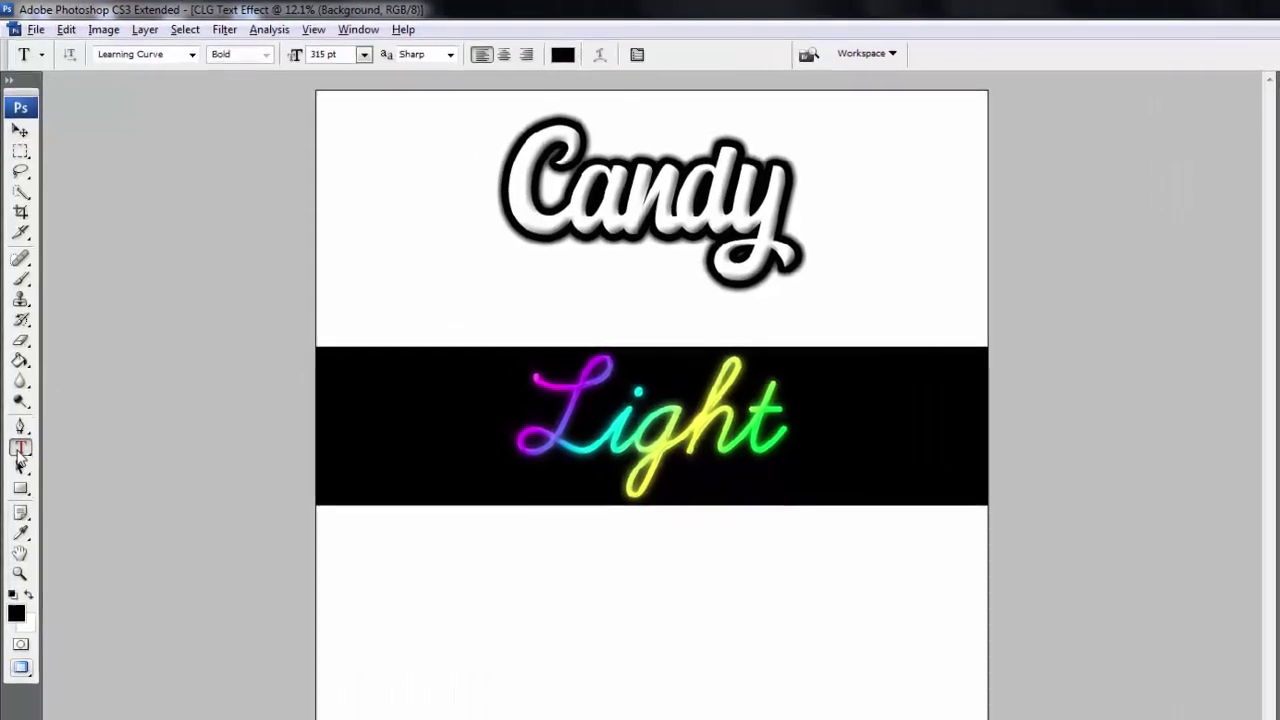
pyautogui.click(172, 57)
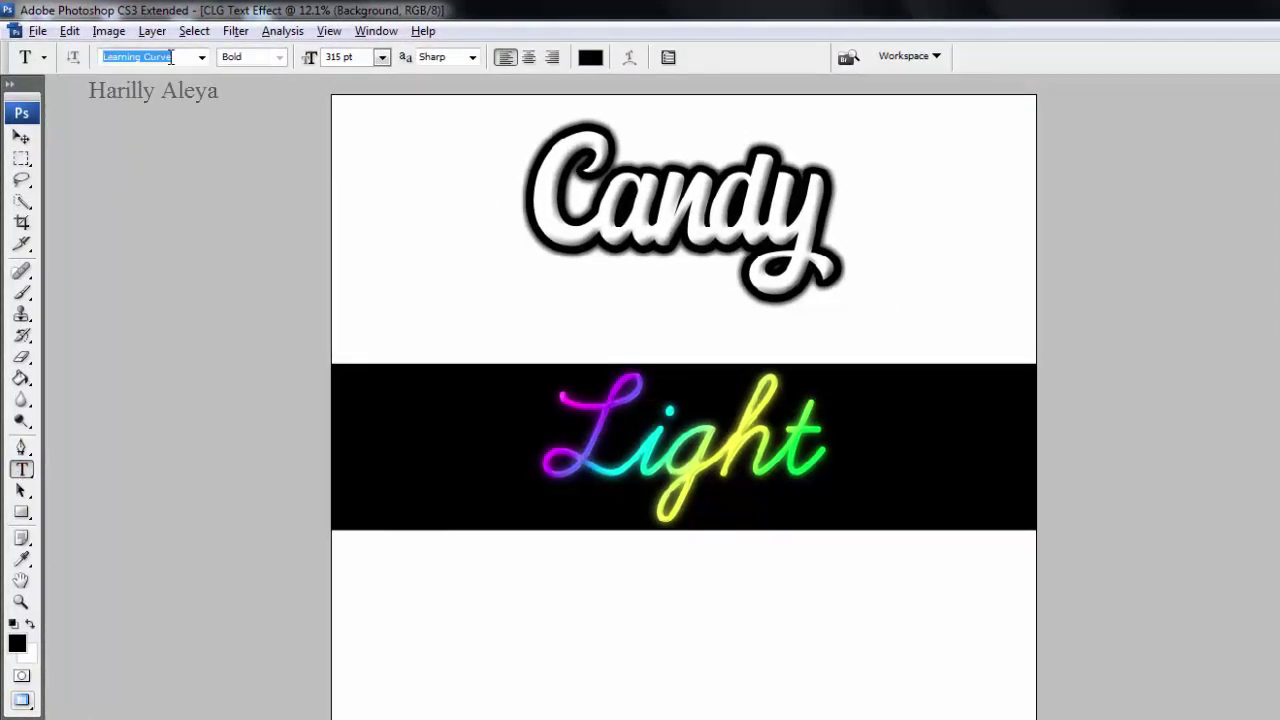
pyautogui.write('H')
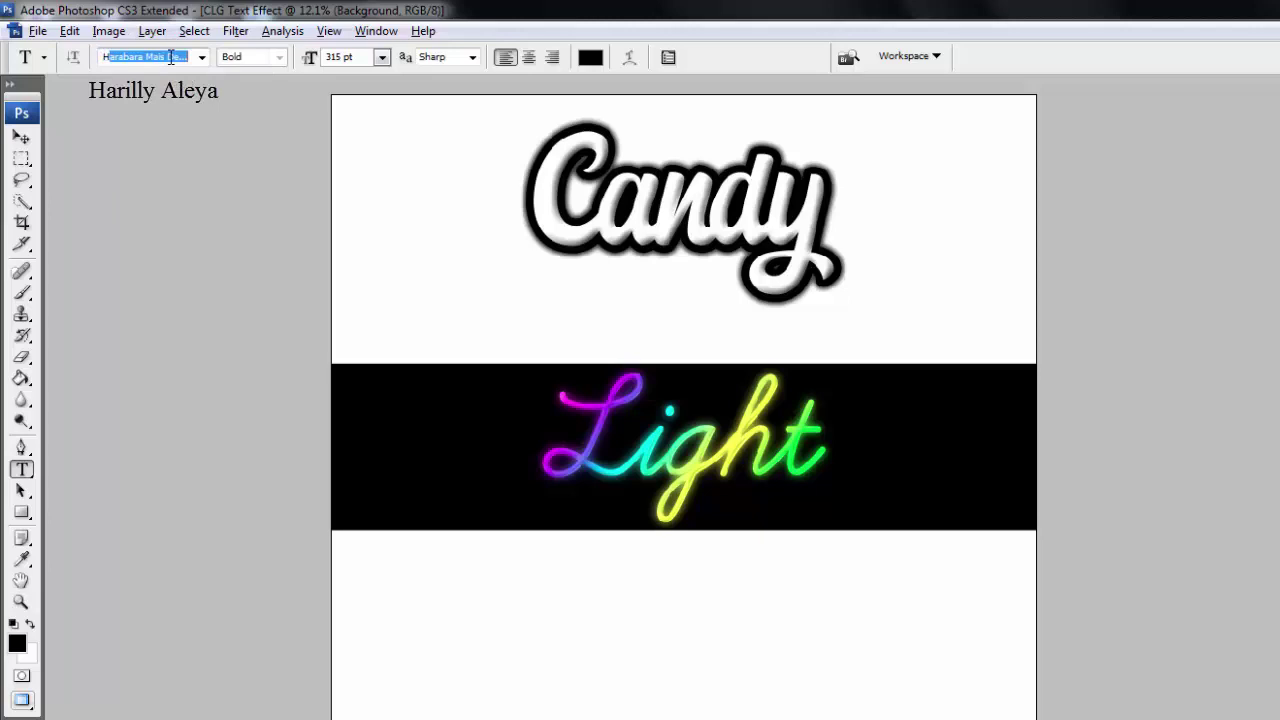
pyautogui.write('arilly Aleya')
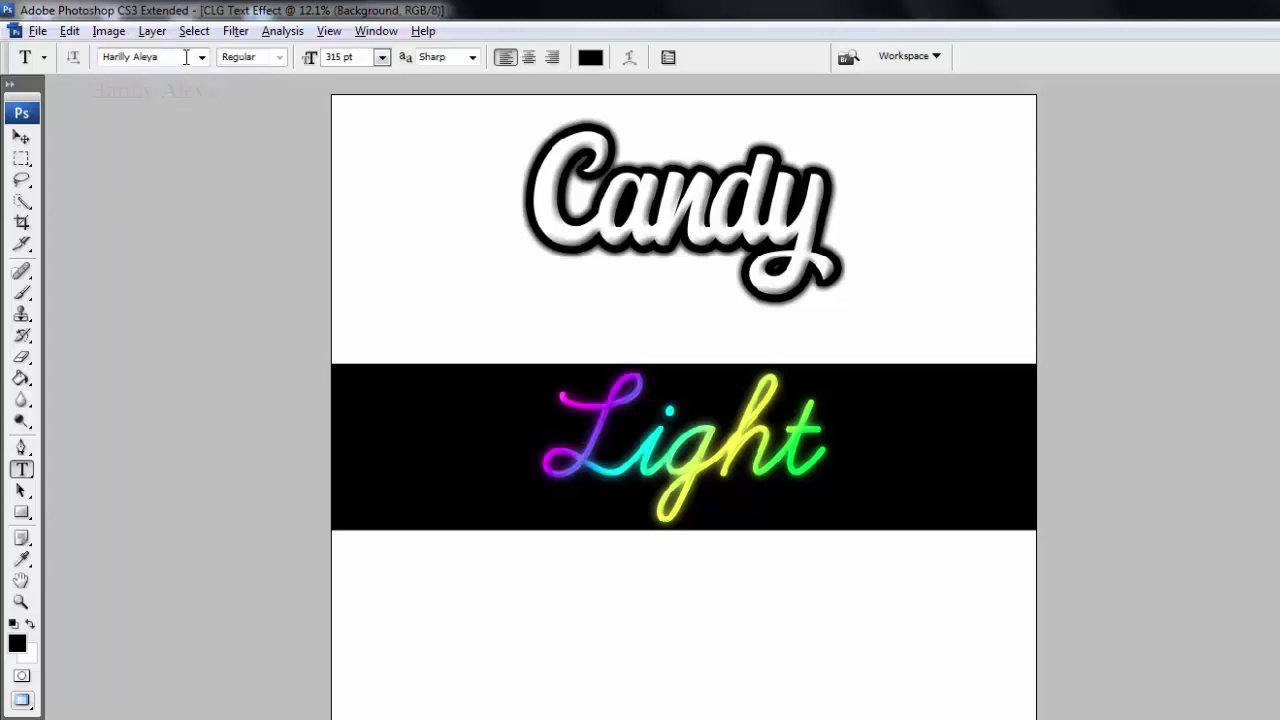
pyautogui.click(355, 56)
pyautogui.write('329')
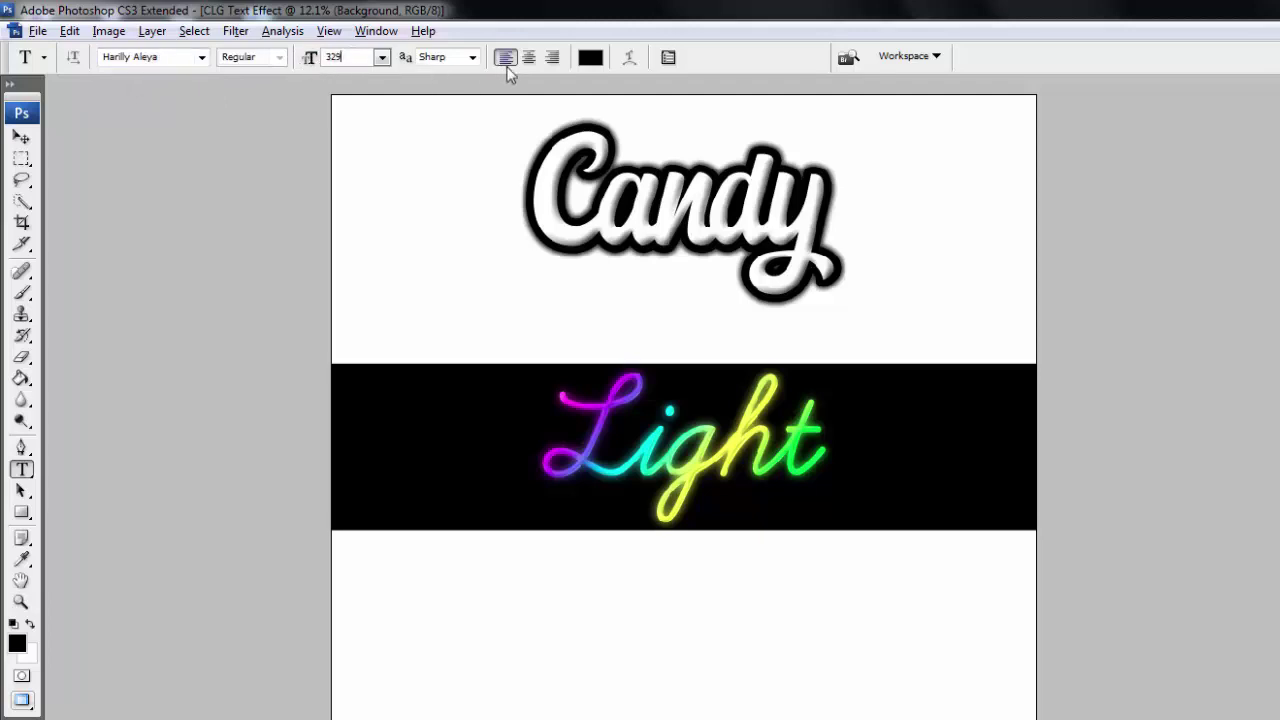
pyautogui.click(667, 58)
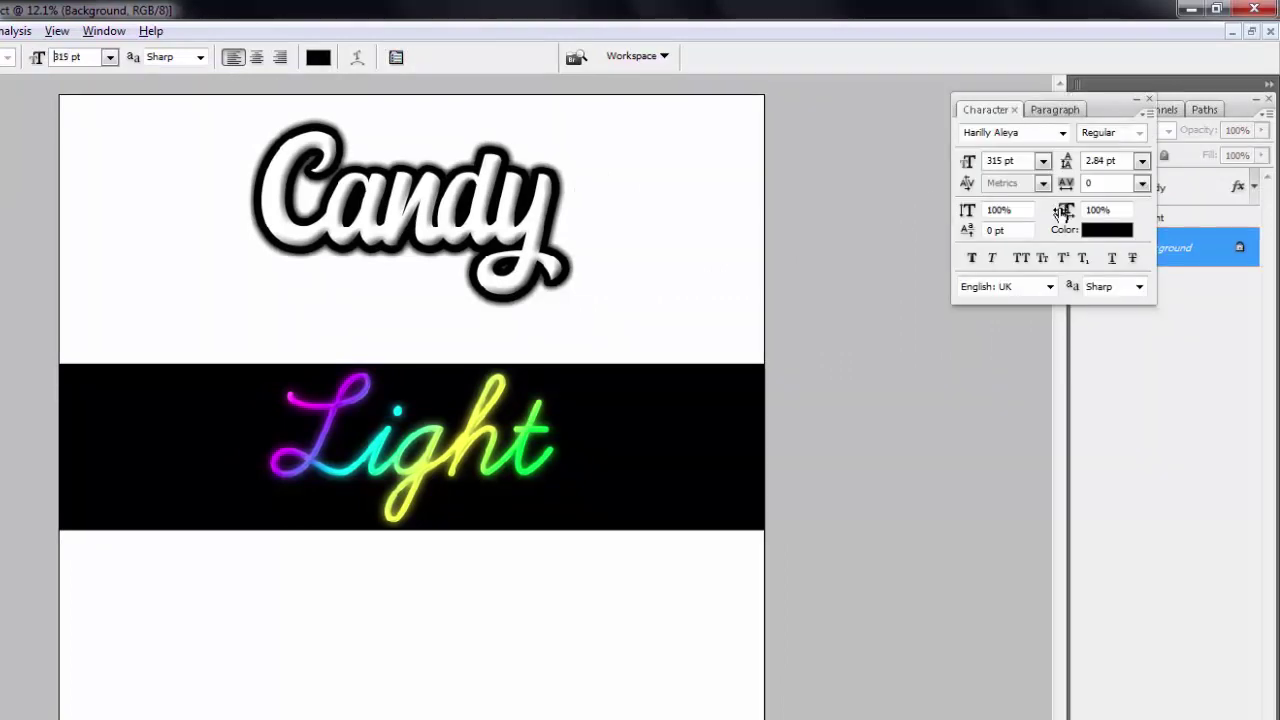
pyautogui.moveTo(1093, 108); pyautogui.dragTo(890, 118)
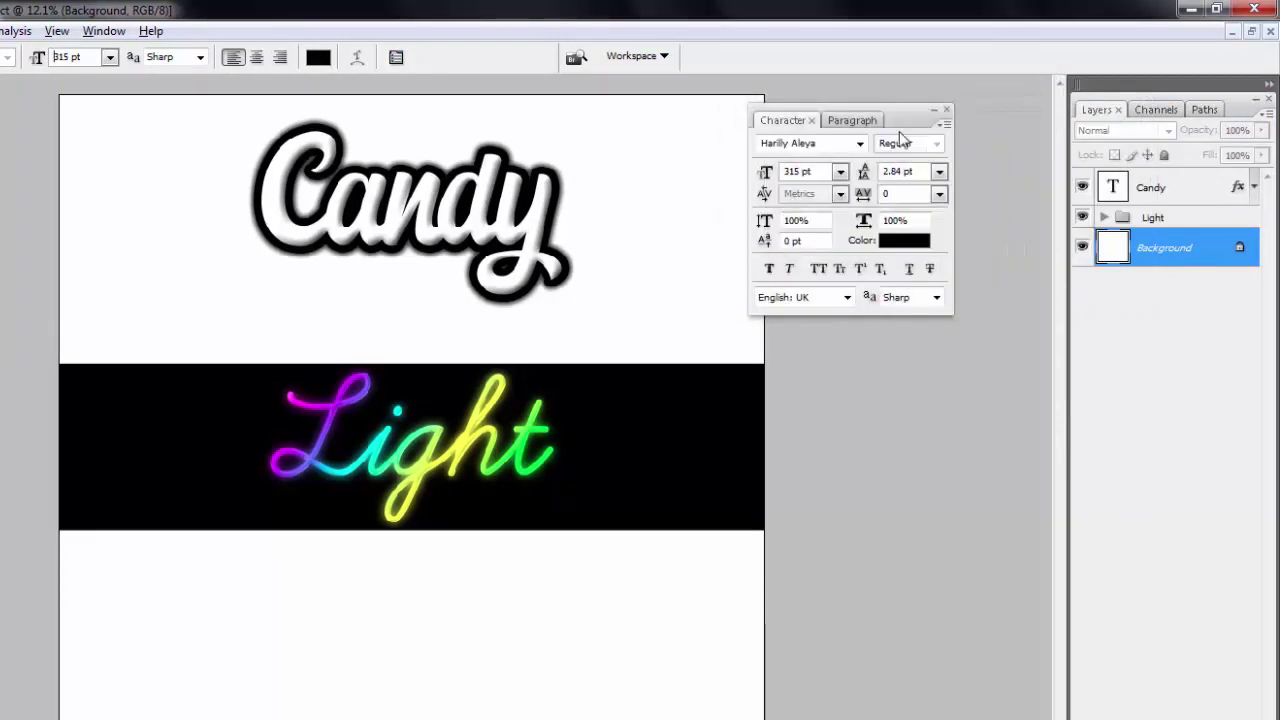
pyautogui.write('25')
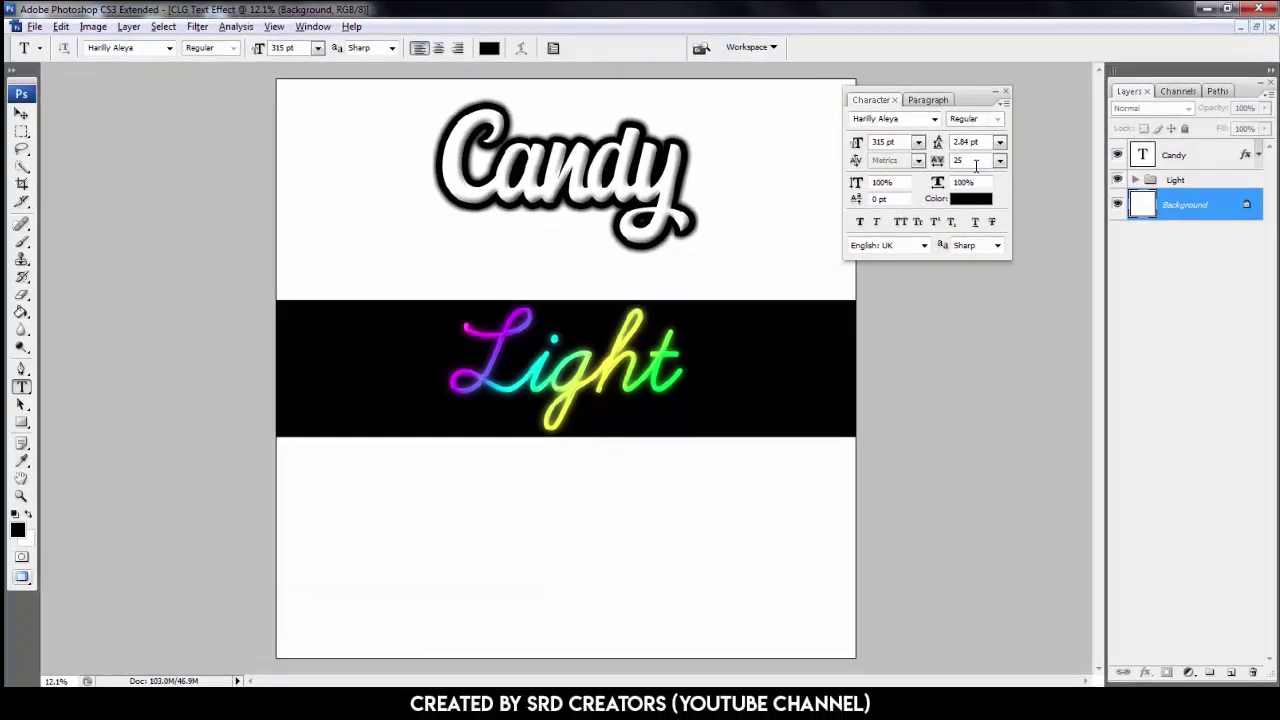
pyautogui.click(1005, 91)
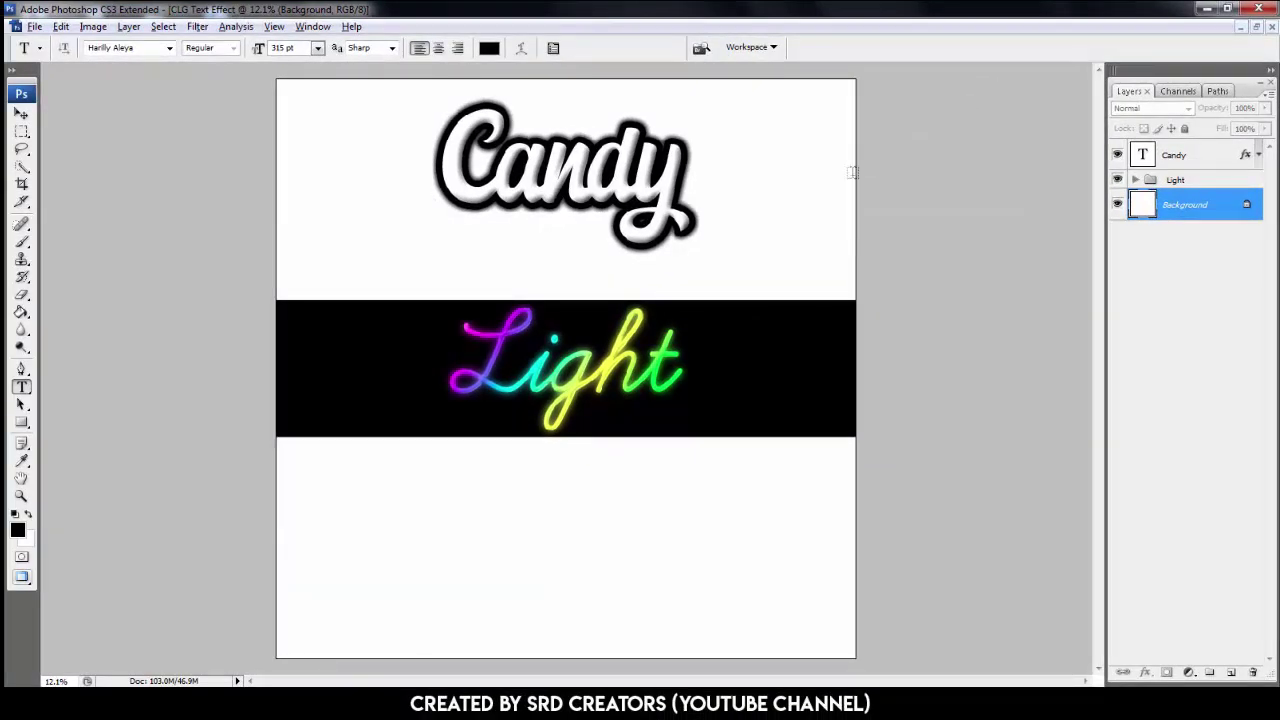
# Type 'Gold' below the black band and centre it lower on the page
pyautogui.click(527, 548)
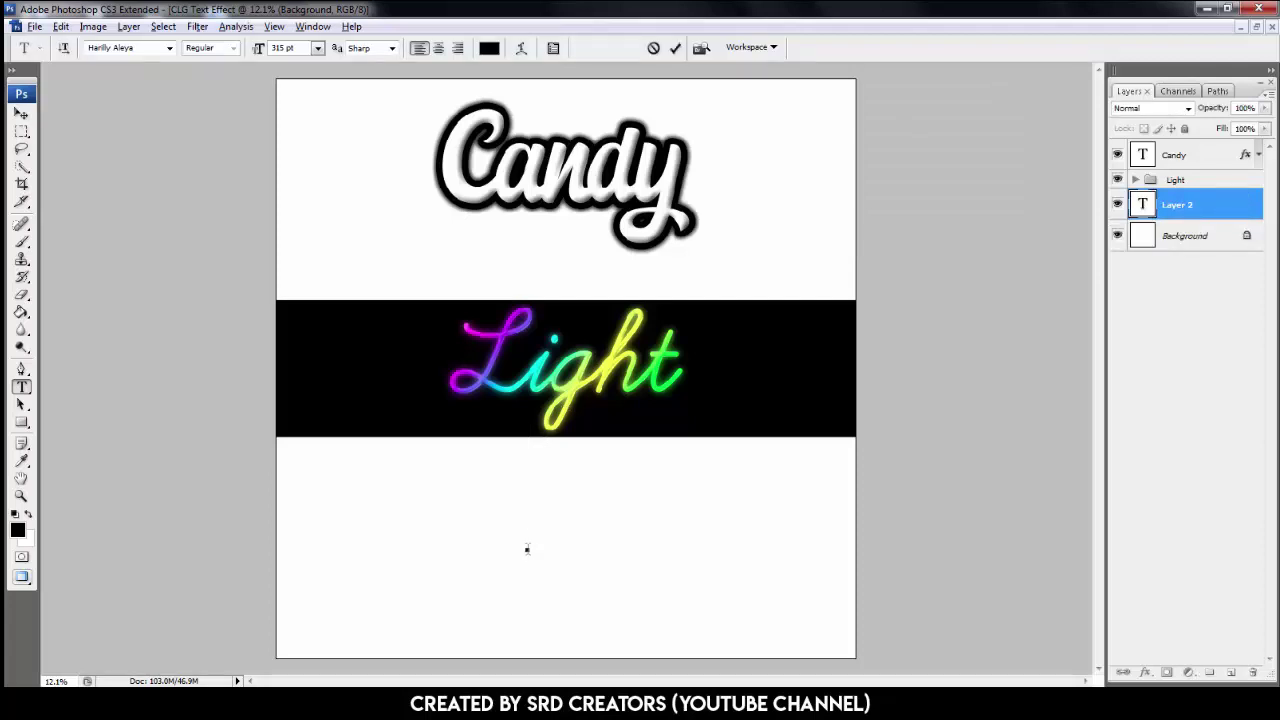
pyautogui.write('Gold')
pyautogui.click(21, 113)
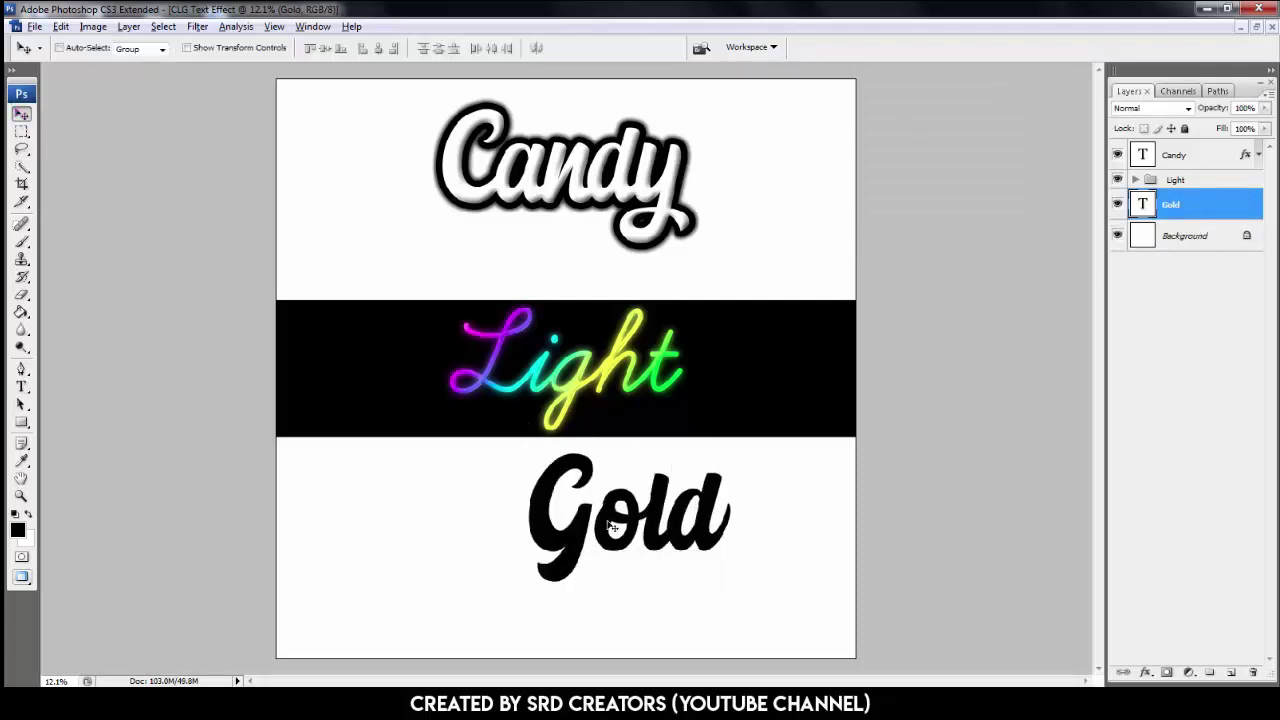
pyautogui.moveTo(635, 531); pyautogui.dragTo(572, 555)
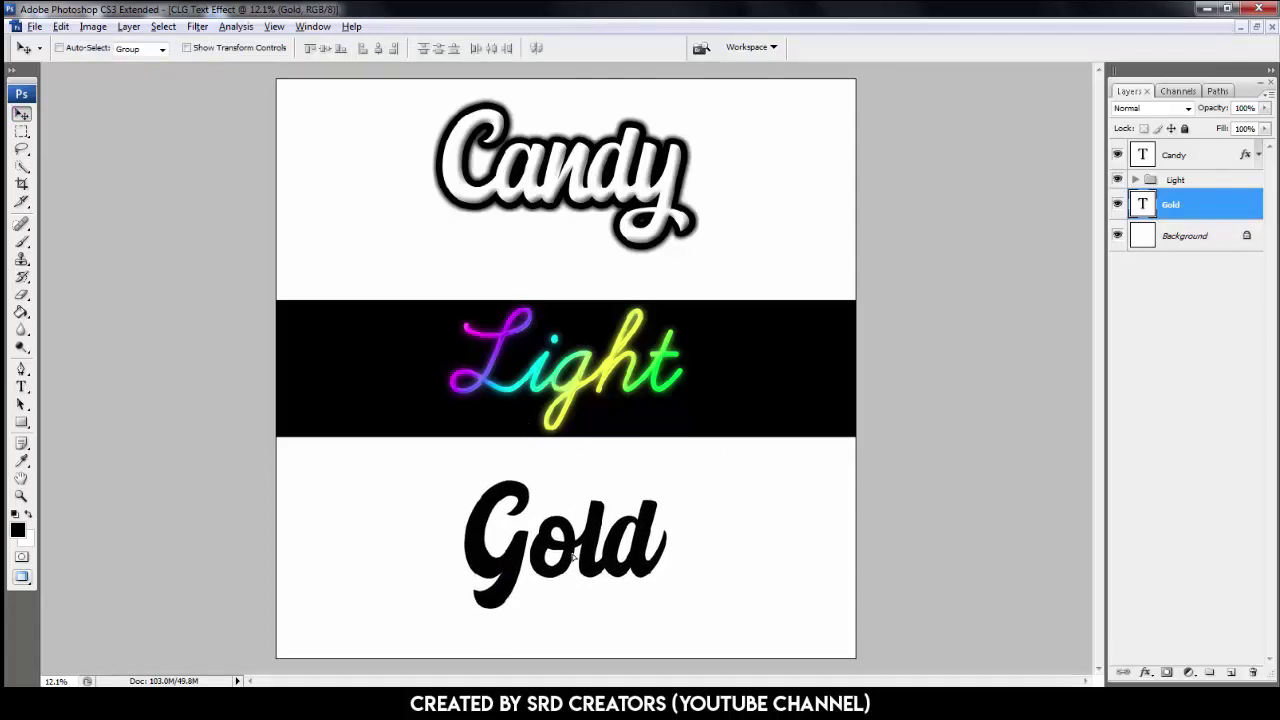
# Add a Gradient Overlay effect to the Gold layer and zoom in on the text
pyautogui.click(1147, 673)
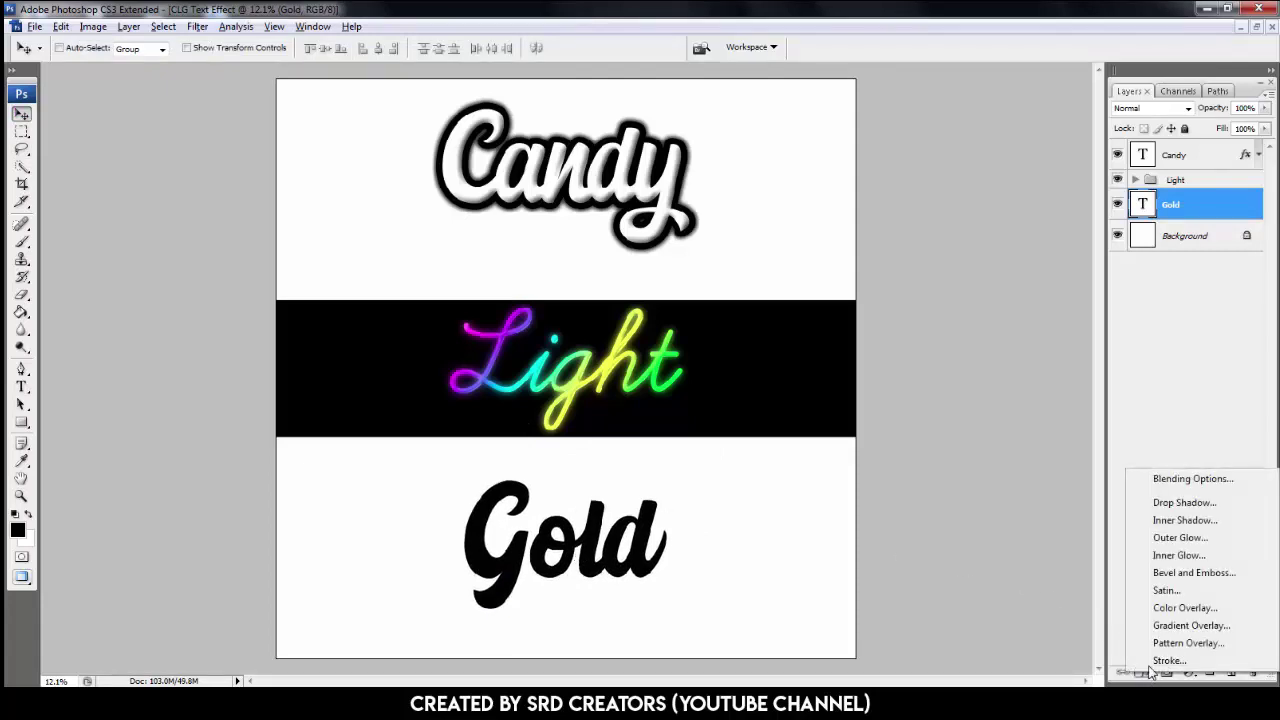
pyautogui.click(1179, 626)
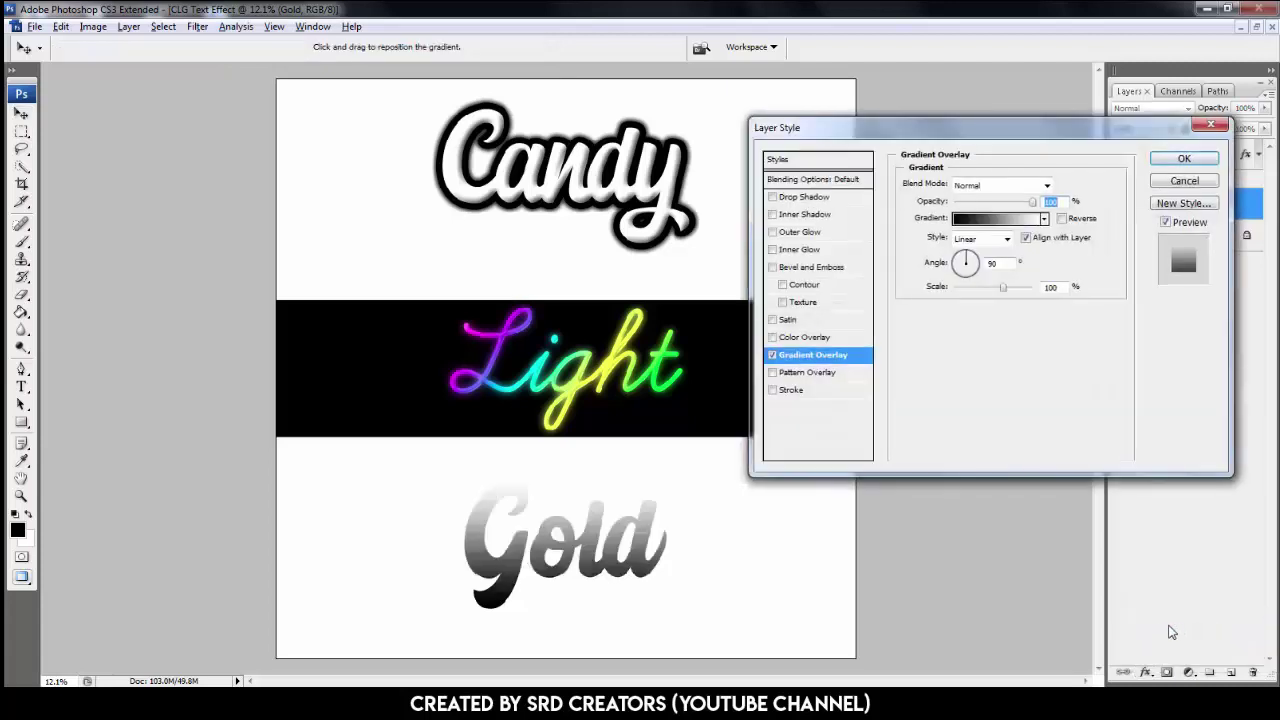
pyautogui.hotkey('ctrl', '+')
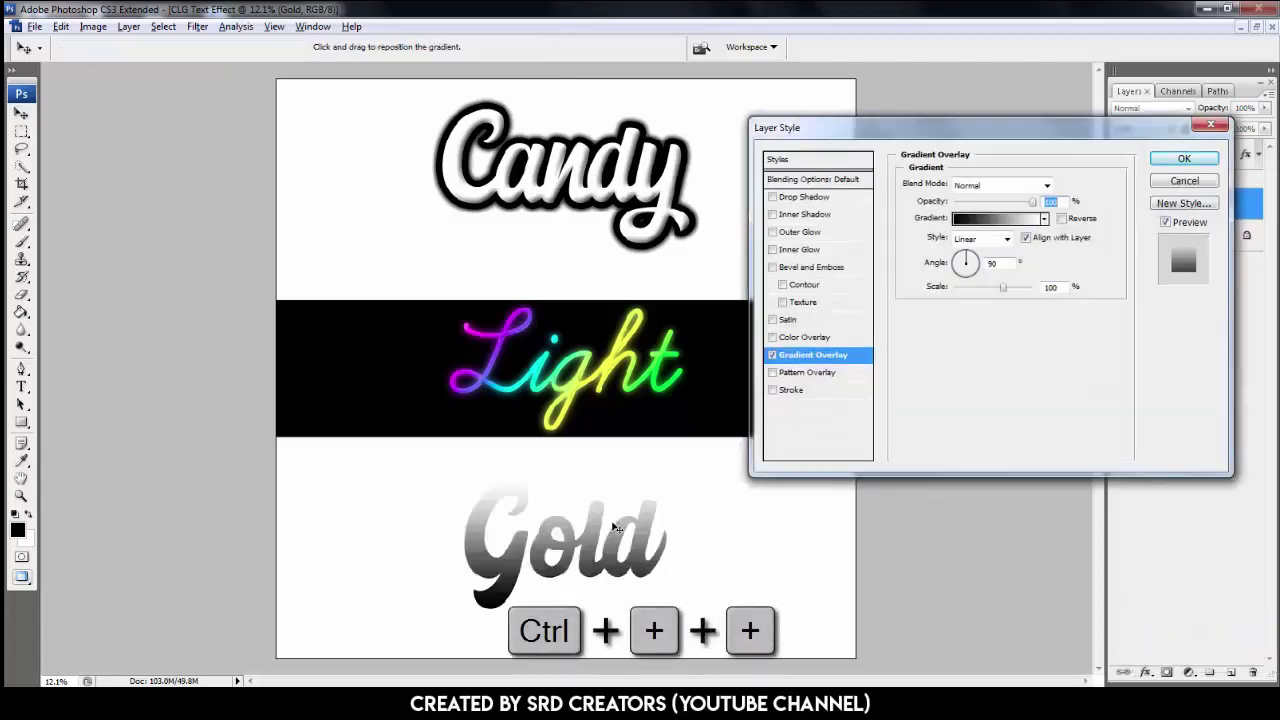
pyautogui.hotkey('ctrl', '+')
pyautogui.moveTo(517, 484); pyautogui.dragTo(443, 191)
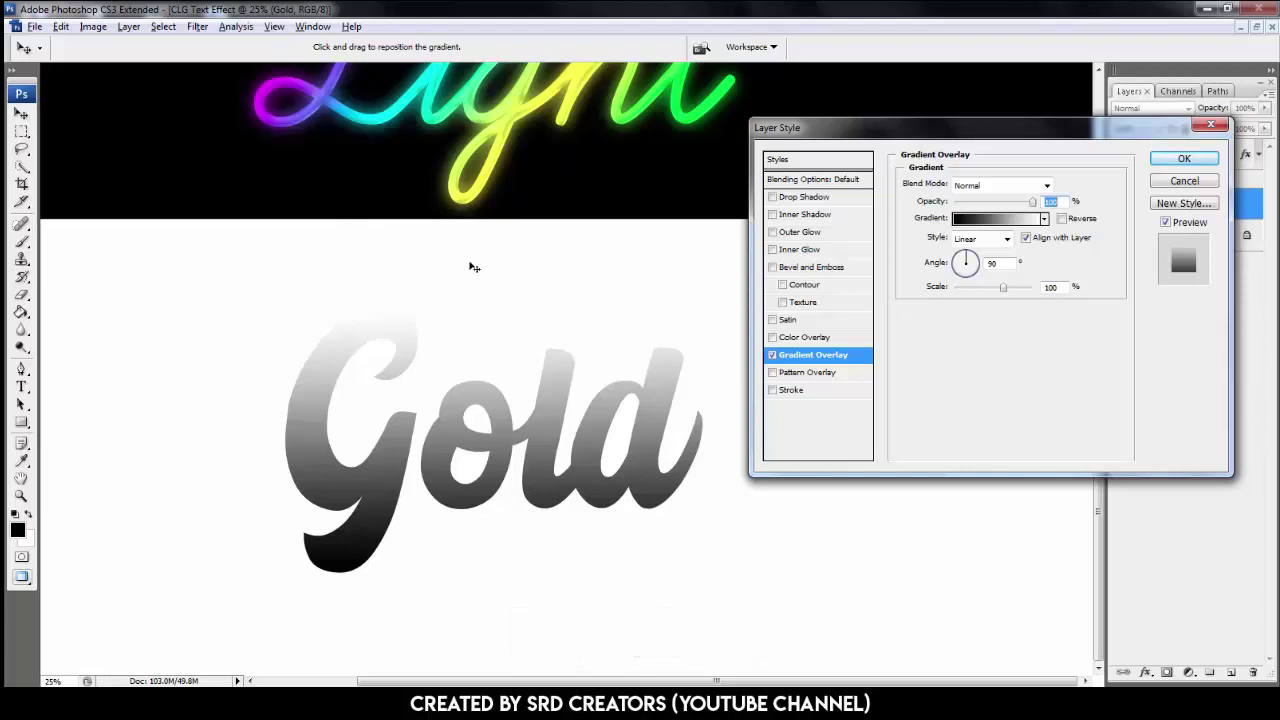
pyautogui.hotkey('ctrl', '+')
pyautogui.moveTo(464, 263); pyautogui.dragTo(340, 160)
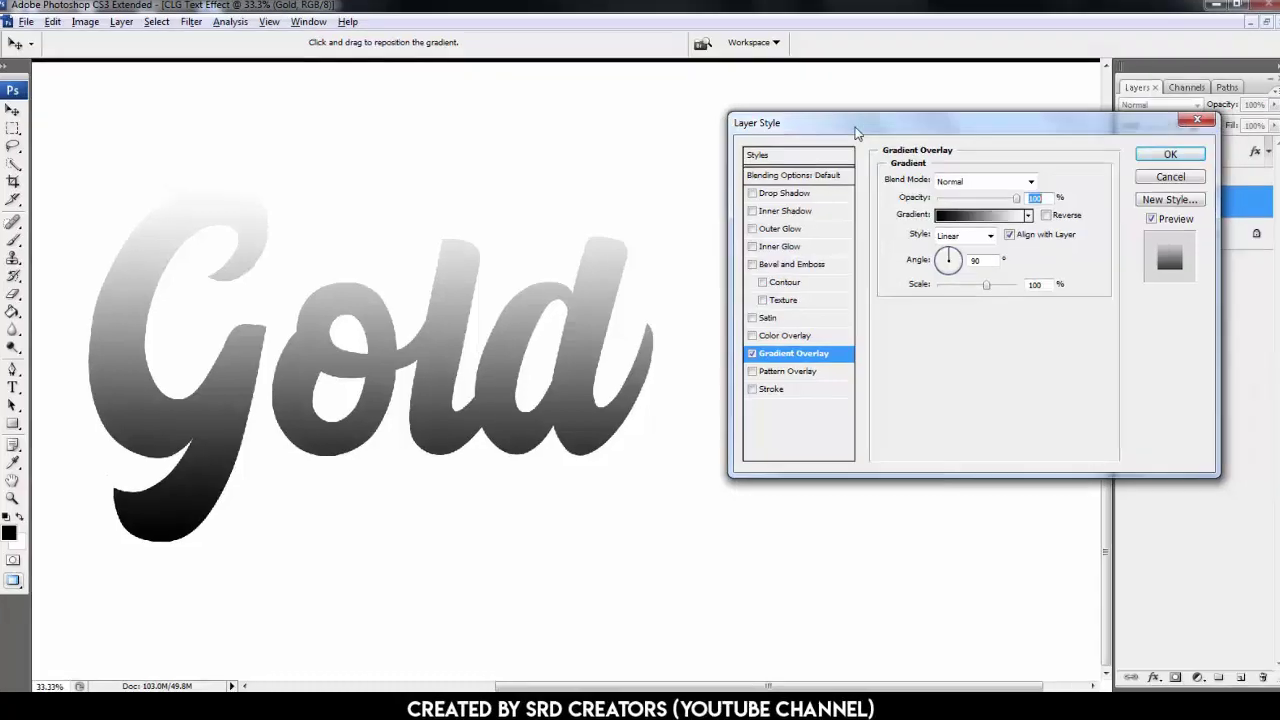
# Load the Spectrum gradient preset and delete its yellow colour stop
pyautogui.click(1006, 202)
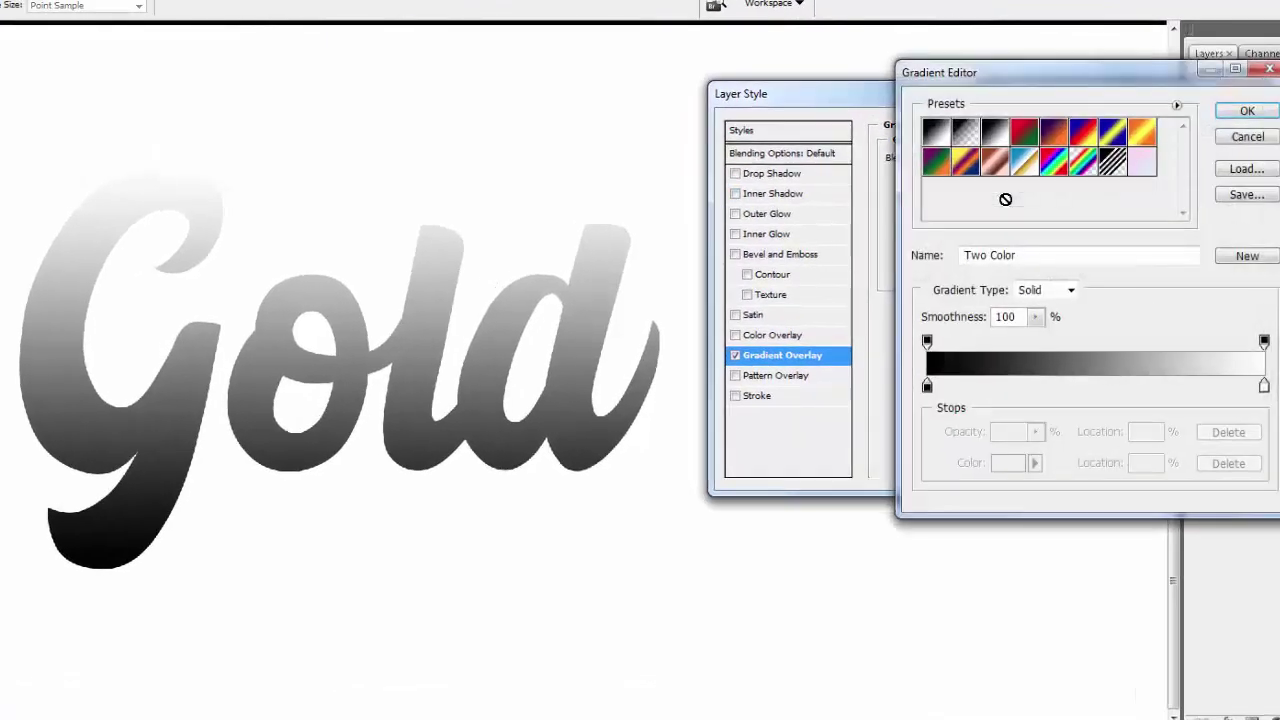
pyautogui.click(1055, 162)
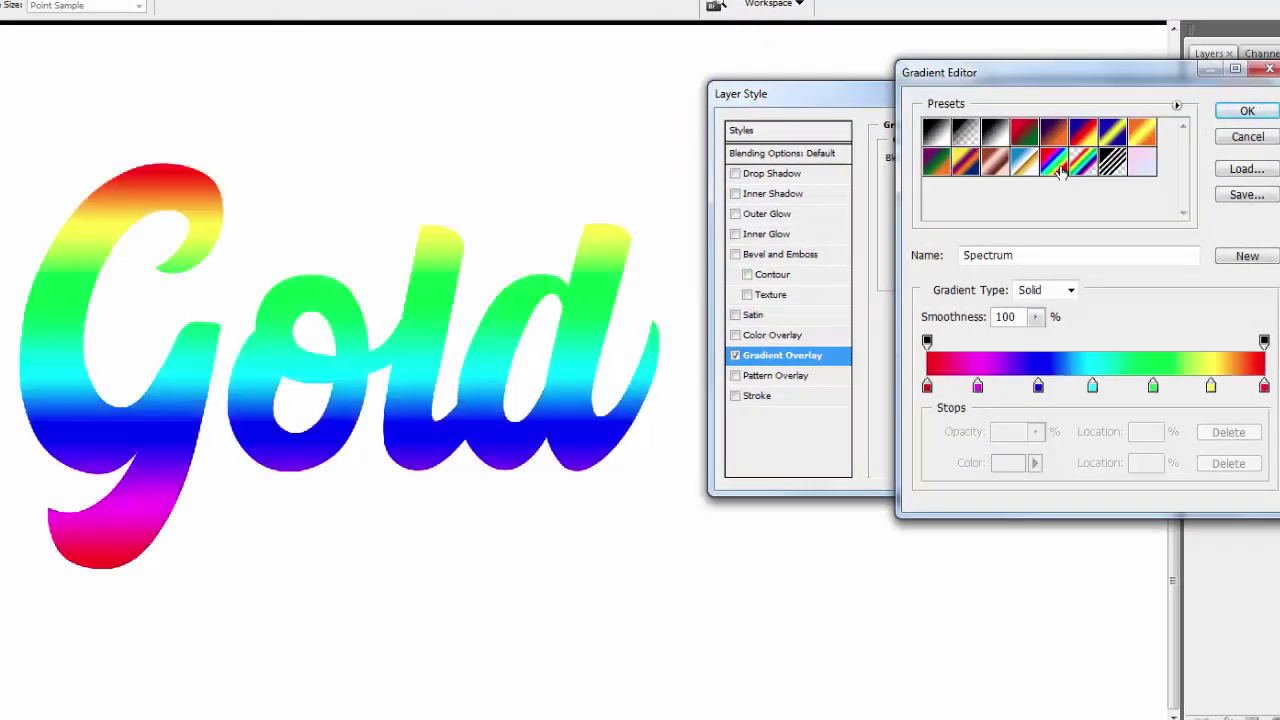
pyautogui.click(1211, 387)
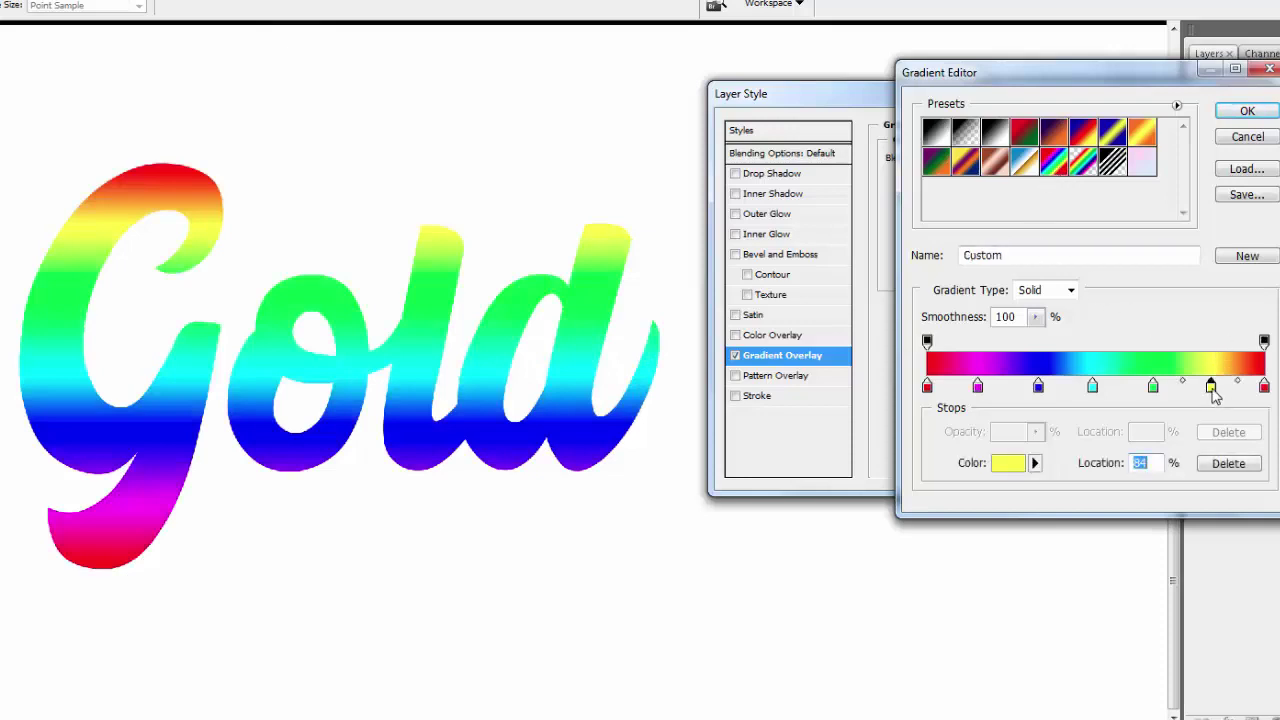
pyautogui.click(1228, 464)
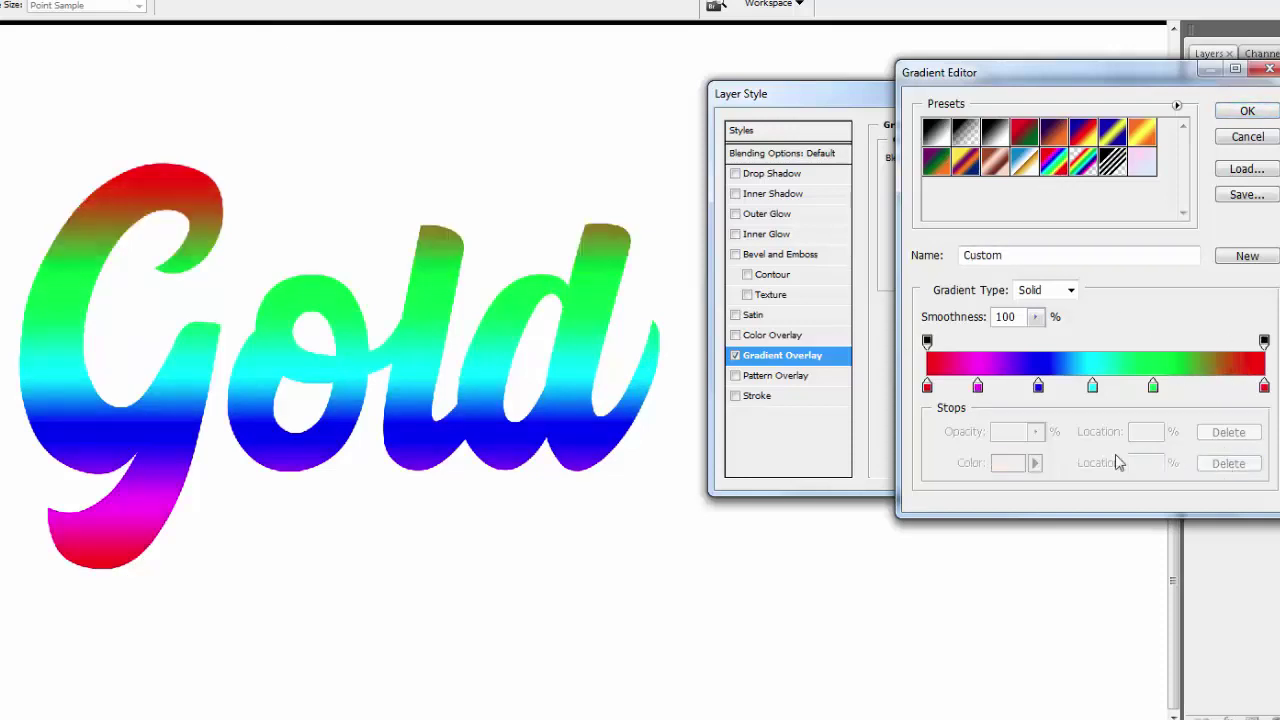
# Recolour the leftmost red gradient stop to fed901
pyautogui.click(926, 387)
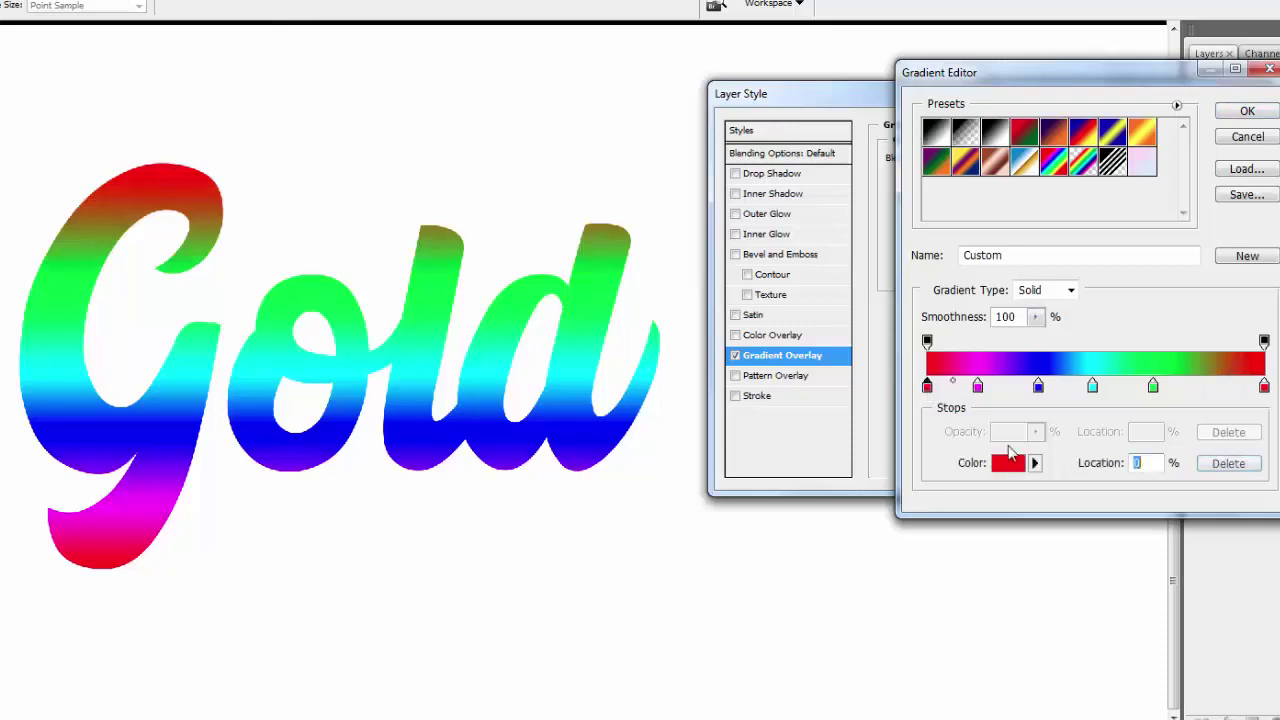
pyautogui.click(1005, 468)
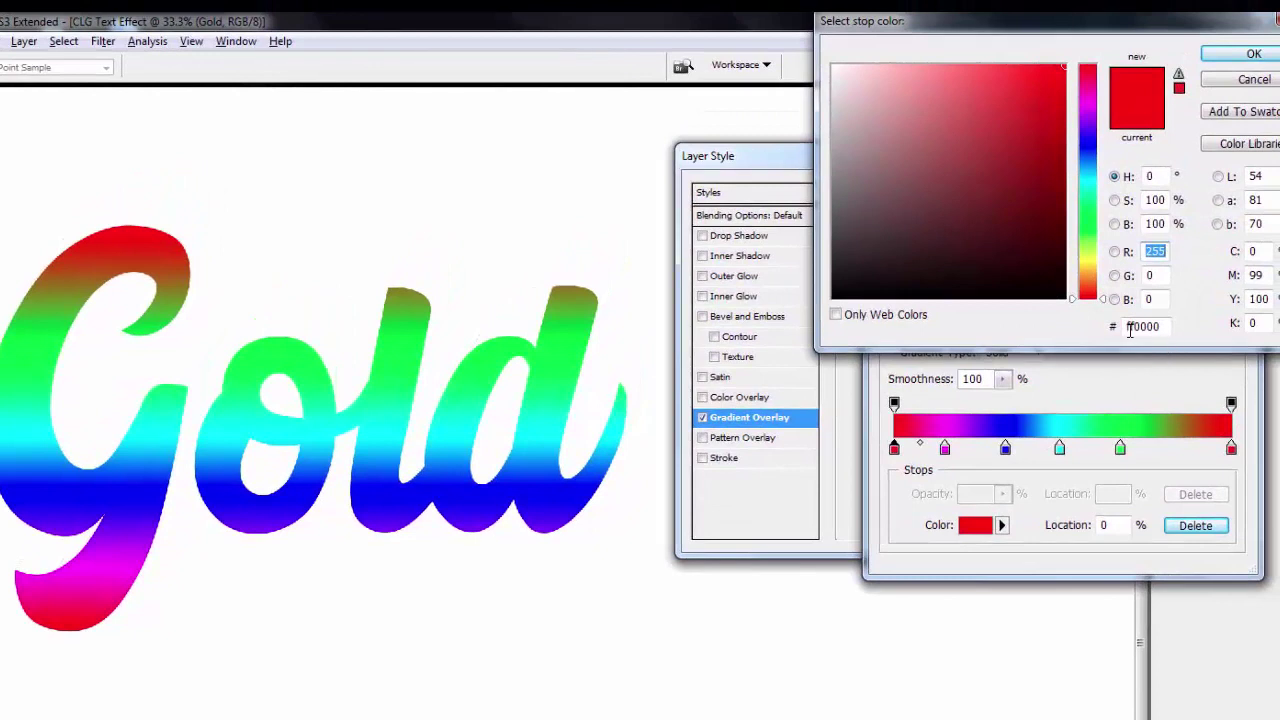
pyautogui.click(1152, 288)
pyautogui.write('fed')
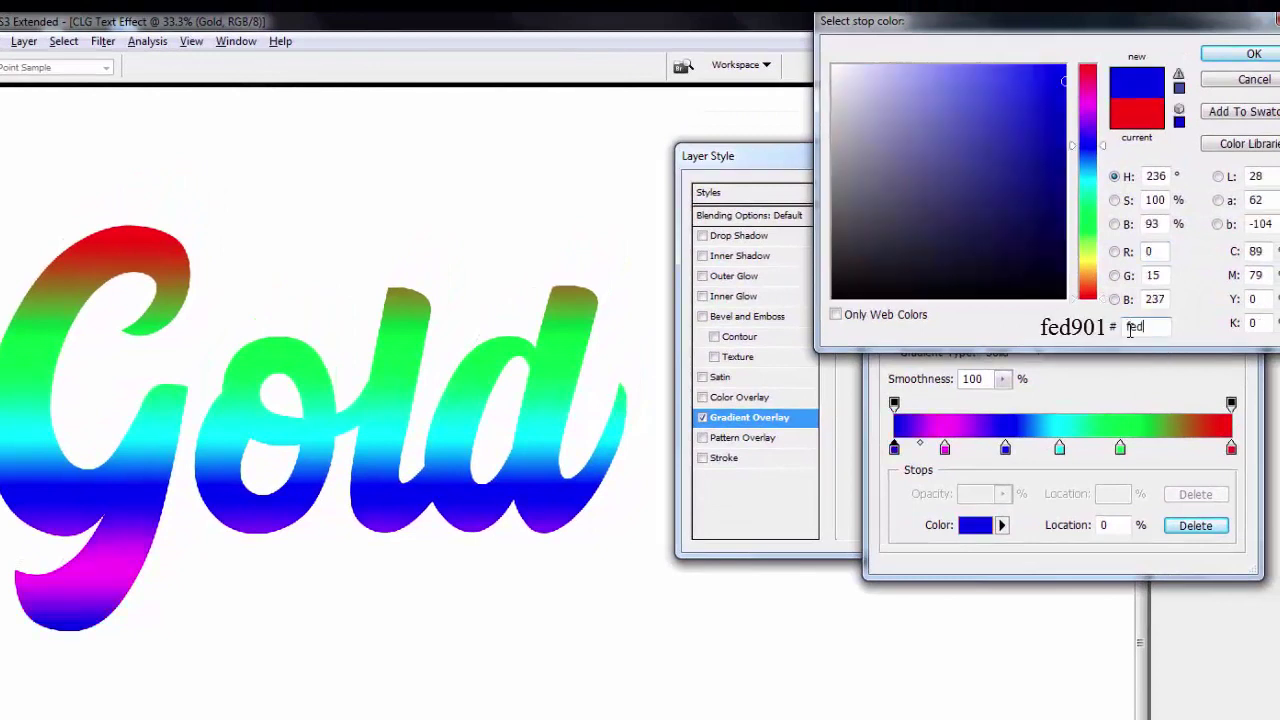
pyautogui.write('901')
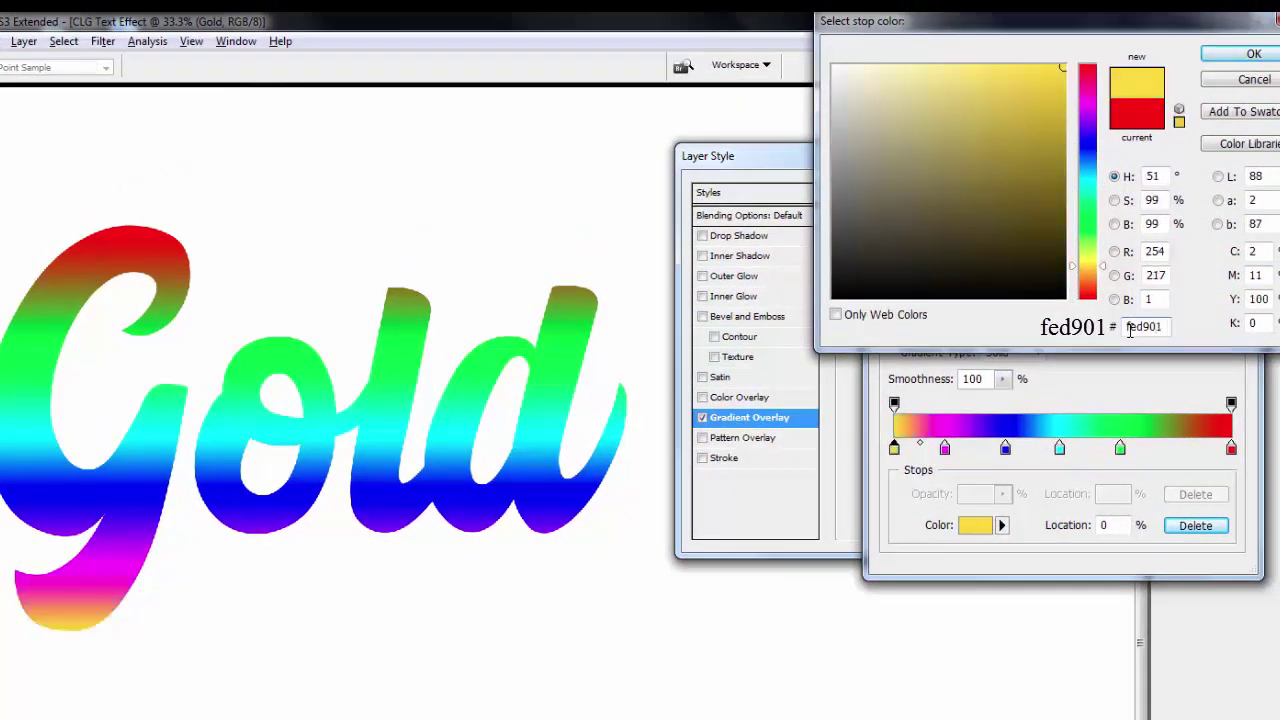
pyautogui.click(1232, 60)
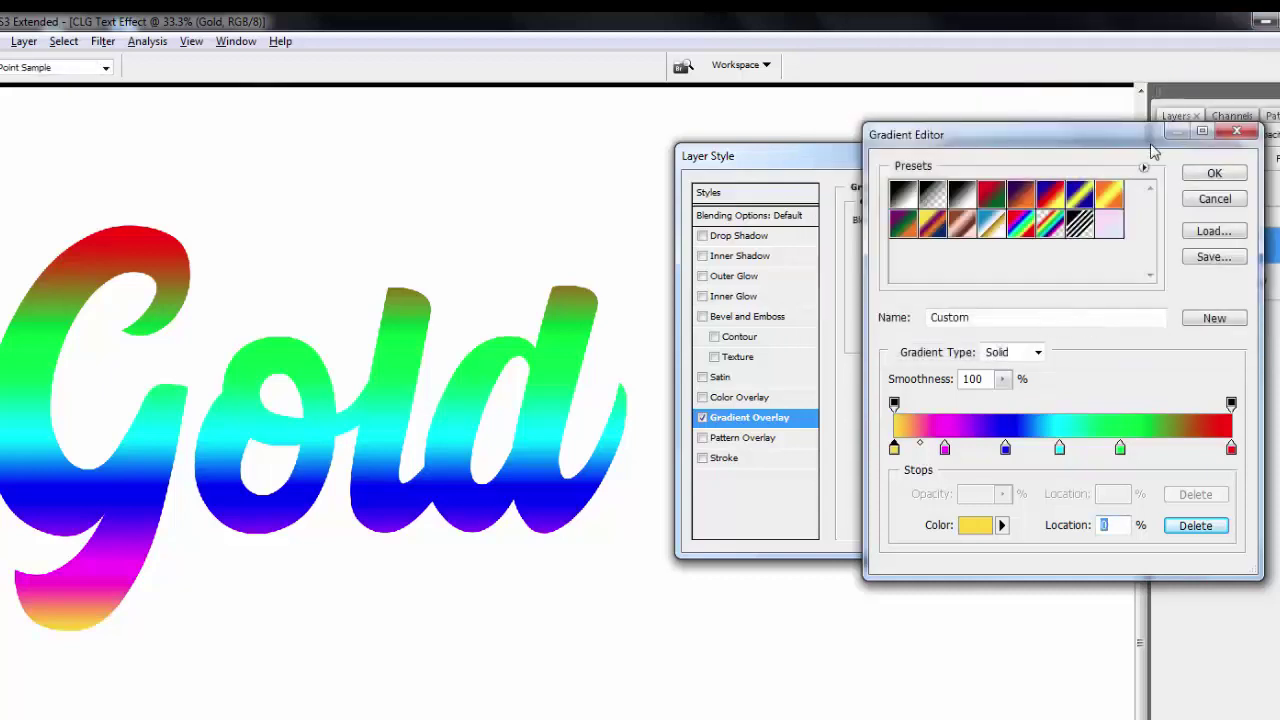
# Move the magenta stop to 25% and recolour it ffb302
pyautogui.click(944, 448)
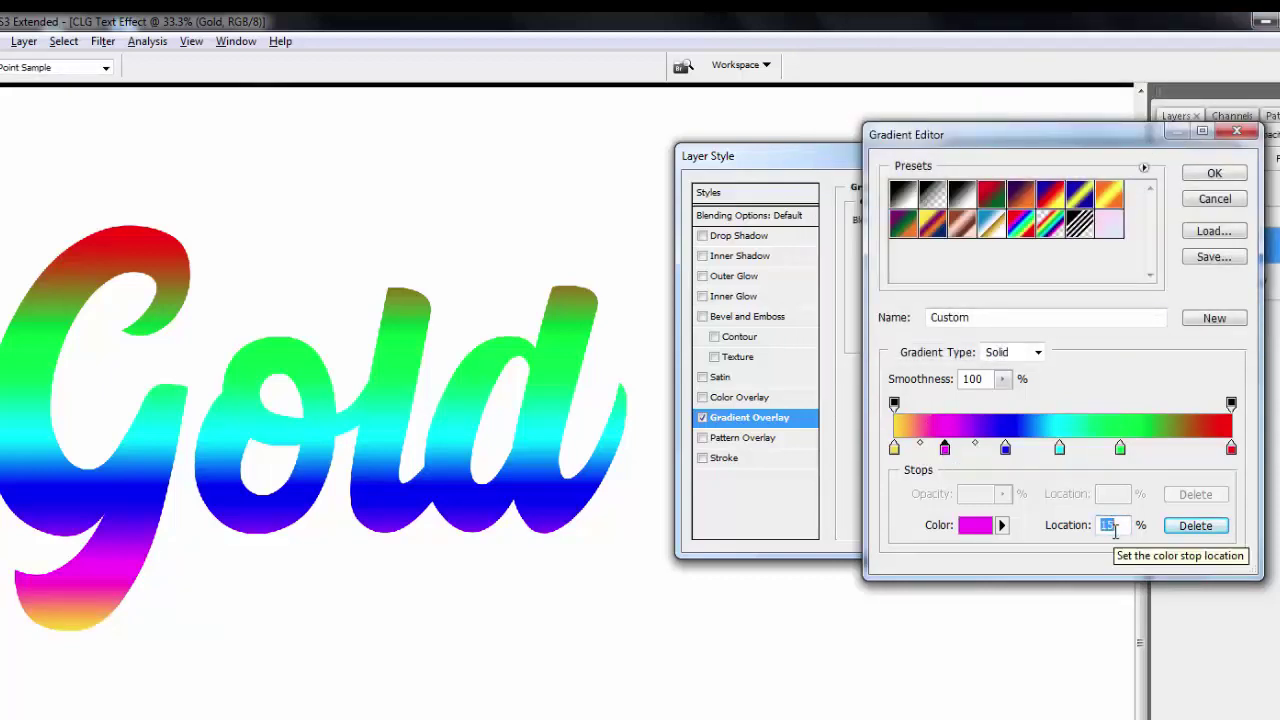
pyautogui.write('25')
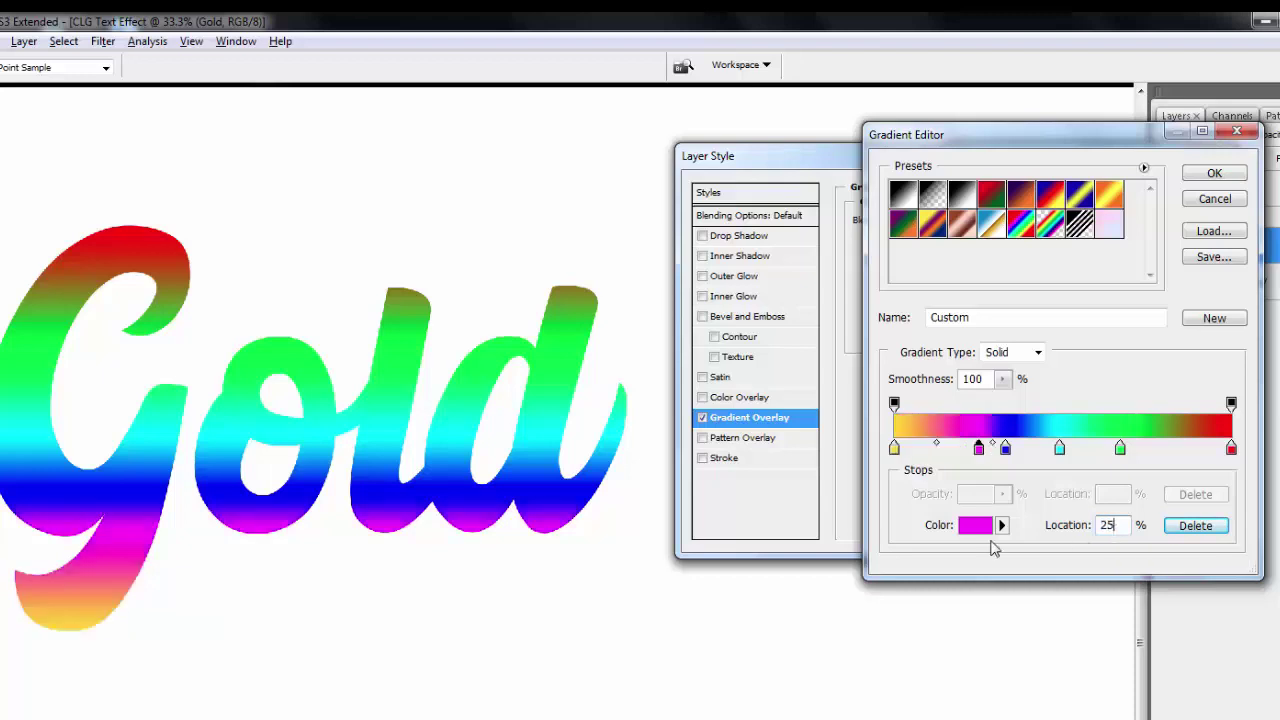
pyautogui.click(975, 526)
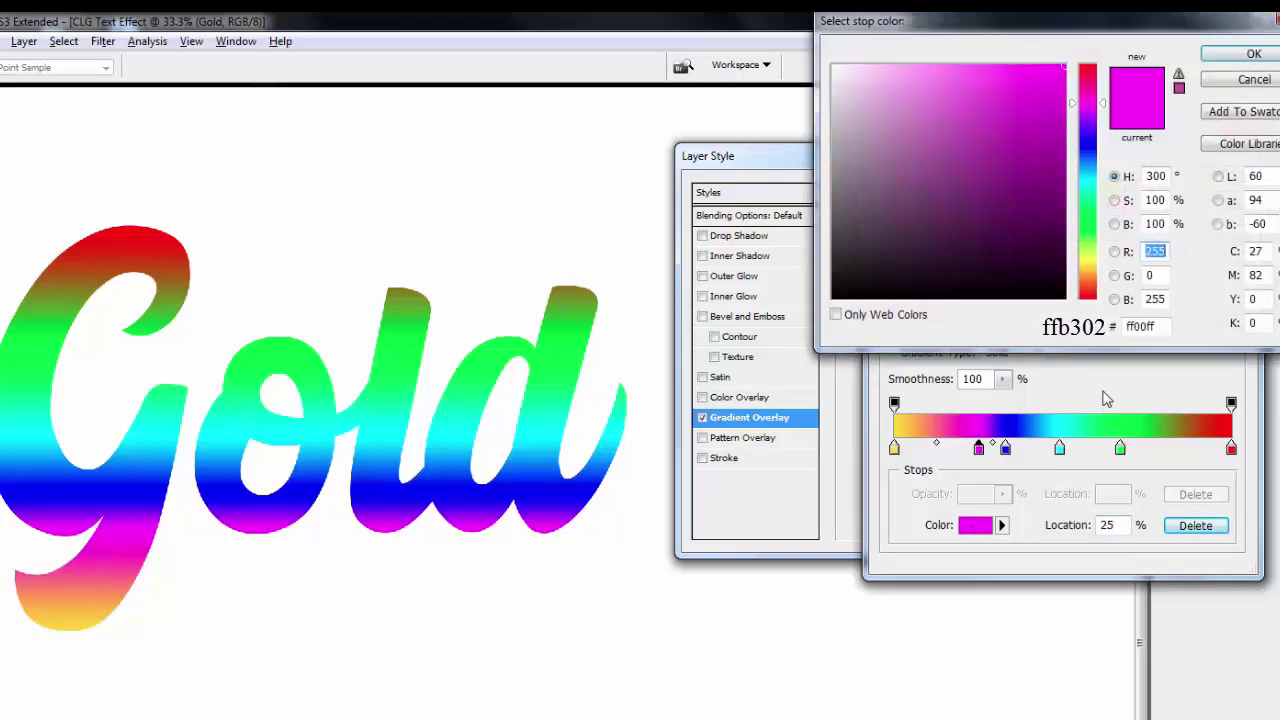
pyautogui.doubleClick(1139, 330)
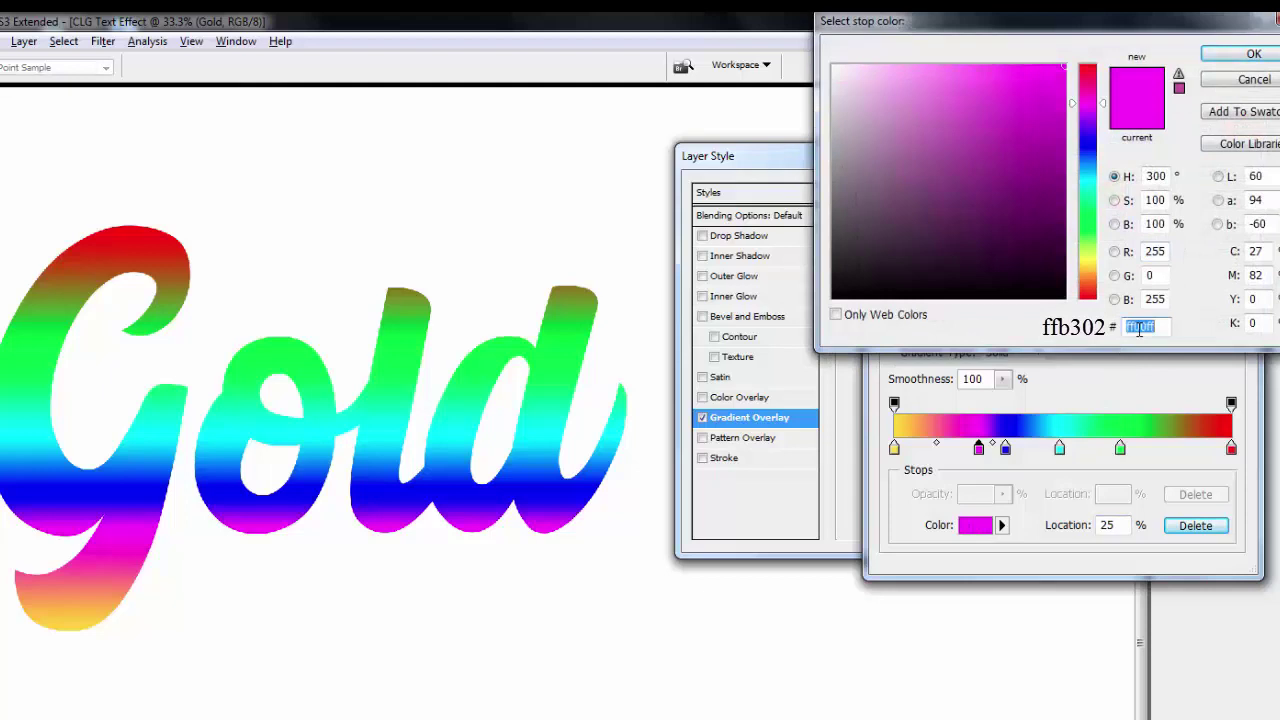
pyautogui.write('0ffb30')
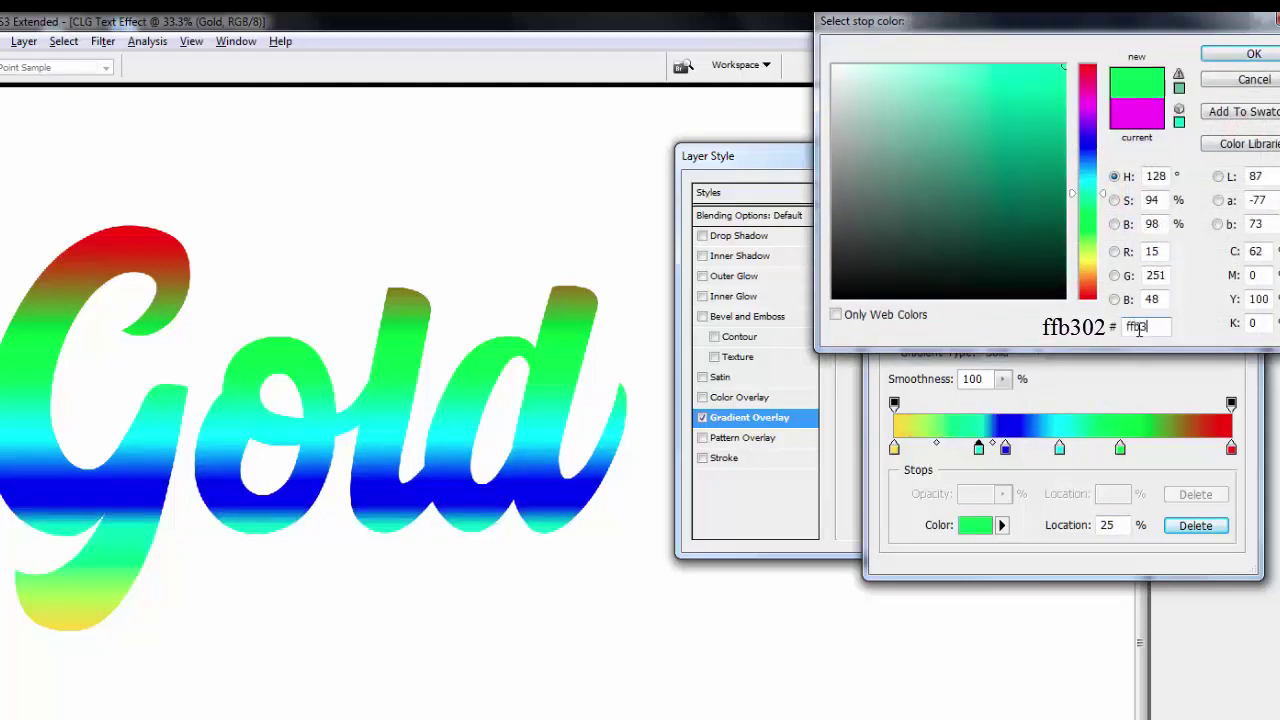
pyautogui.write('02')
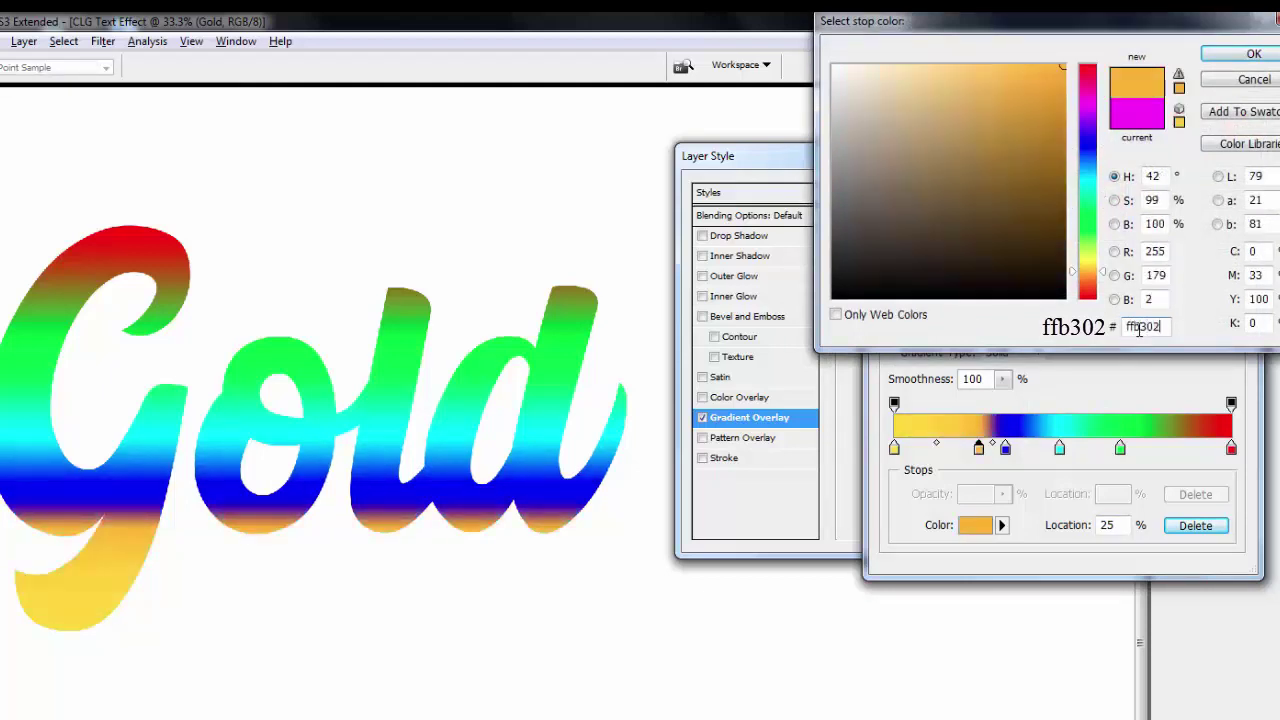
pyautogui.click(1240, 58)
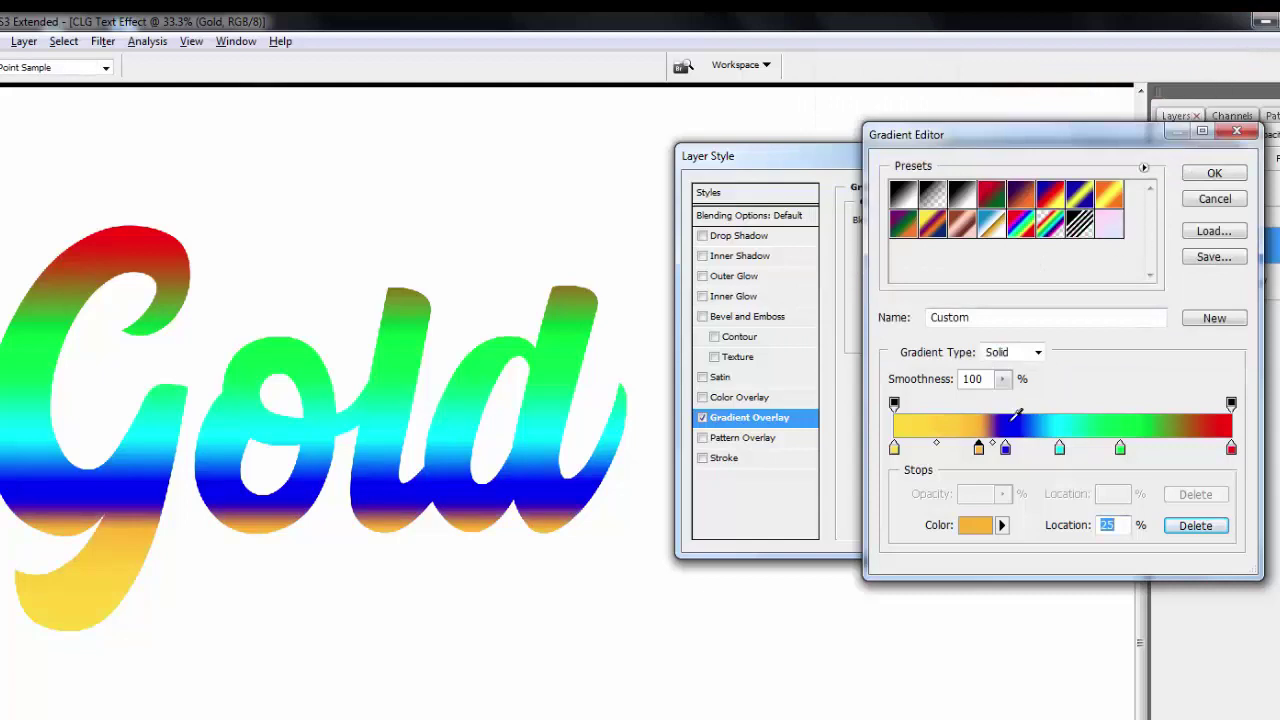
# Set the blue stop to 50% location and recolour it ffba01
pyautogui.click(1005, 450)
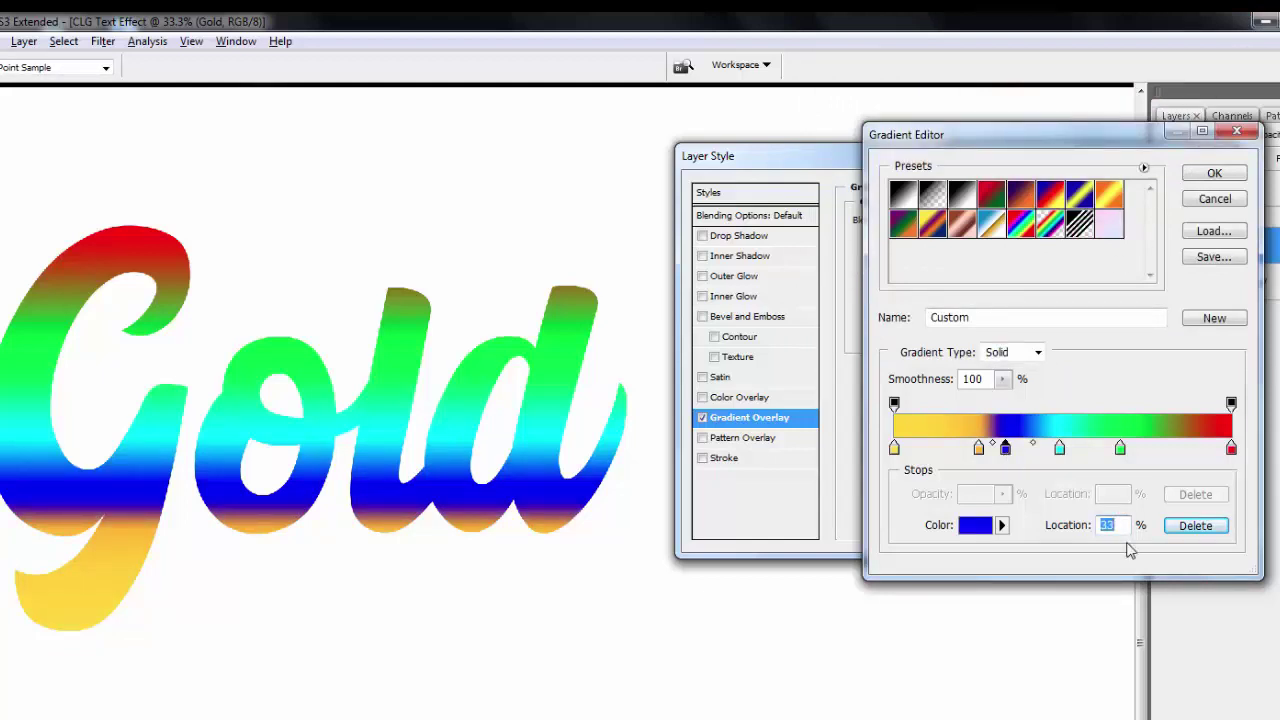
pyautogui.write('50')
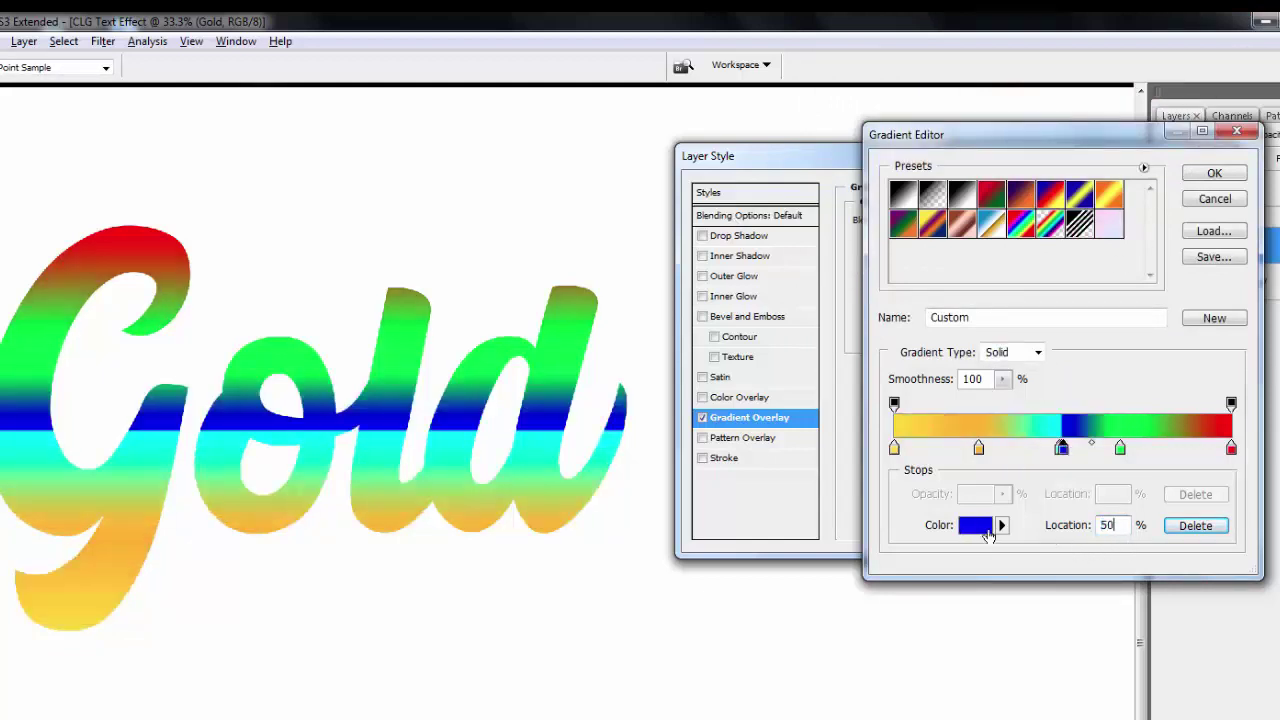
pyautogui.click(988, 535)
pyautogui.doubleClick(1148, 327)
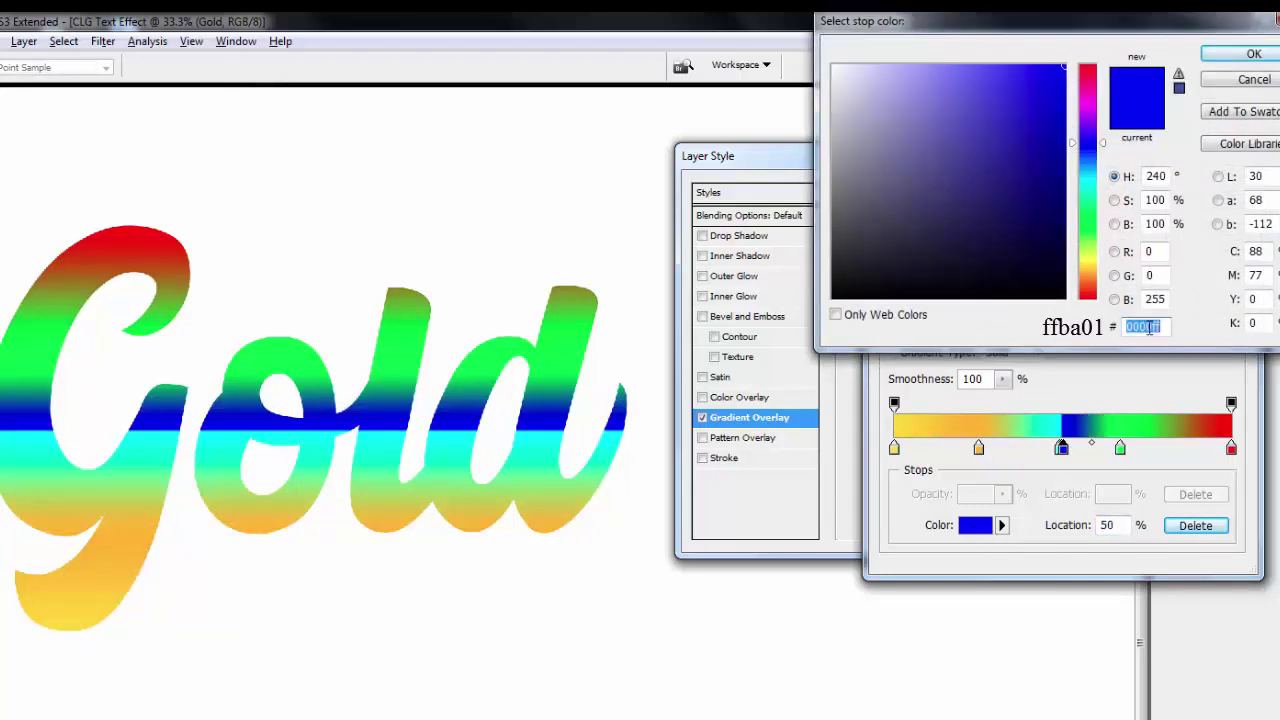
pyautogui.write('ffba01')
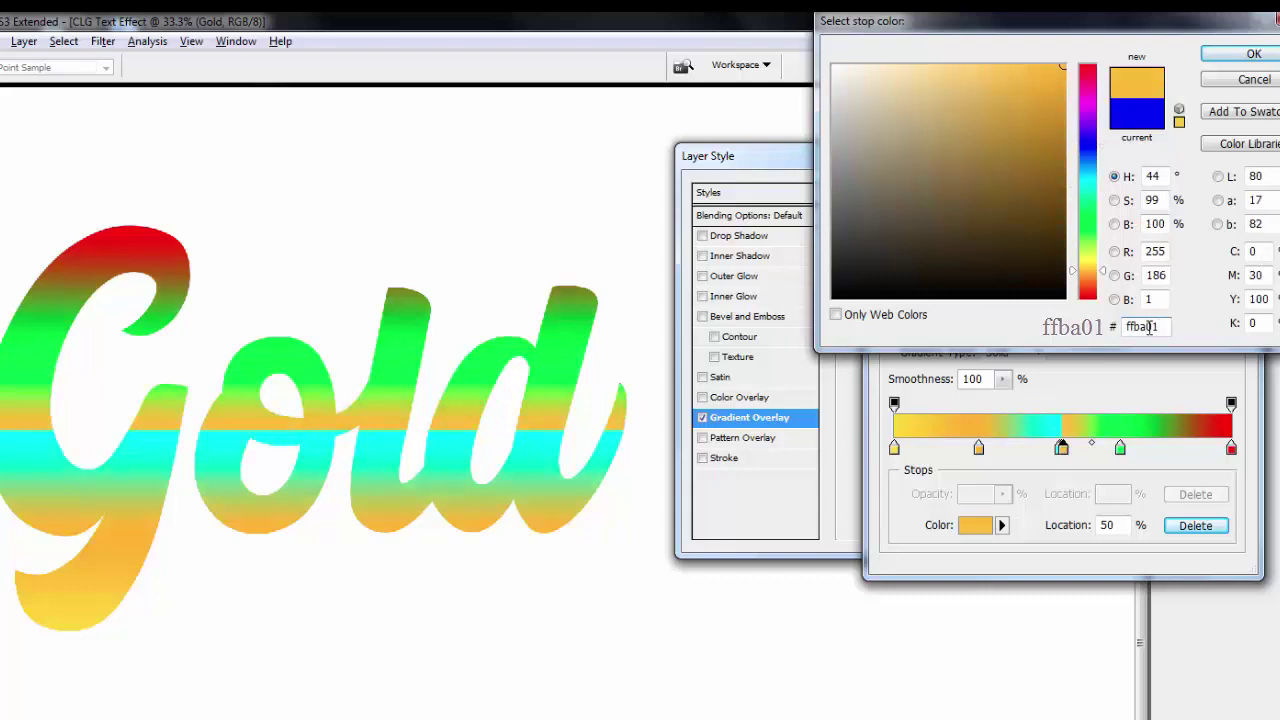
pyautogui.press('Return')
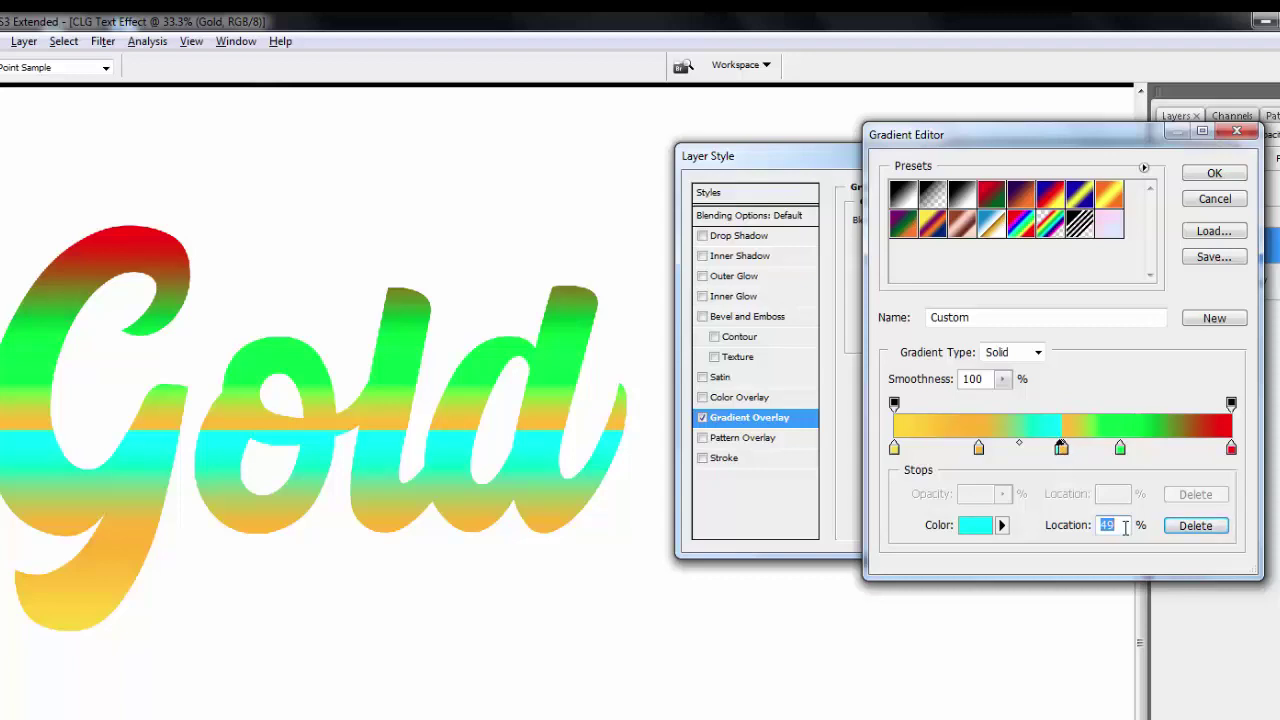
# Move the cyan stop to 70% and recolour it fec300
pyautogui.write('70')
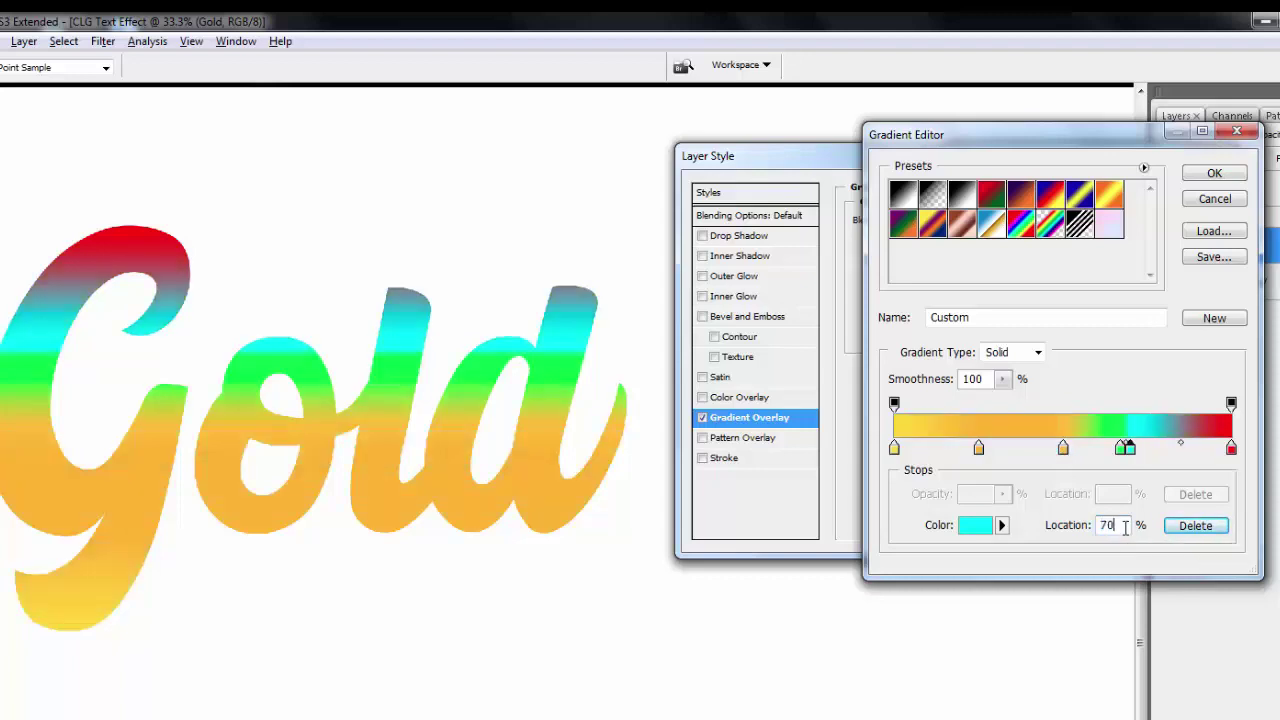
pyautogui.click(981, 533)
pyautogui.doubleClick(1147, 330)
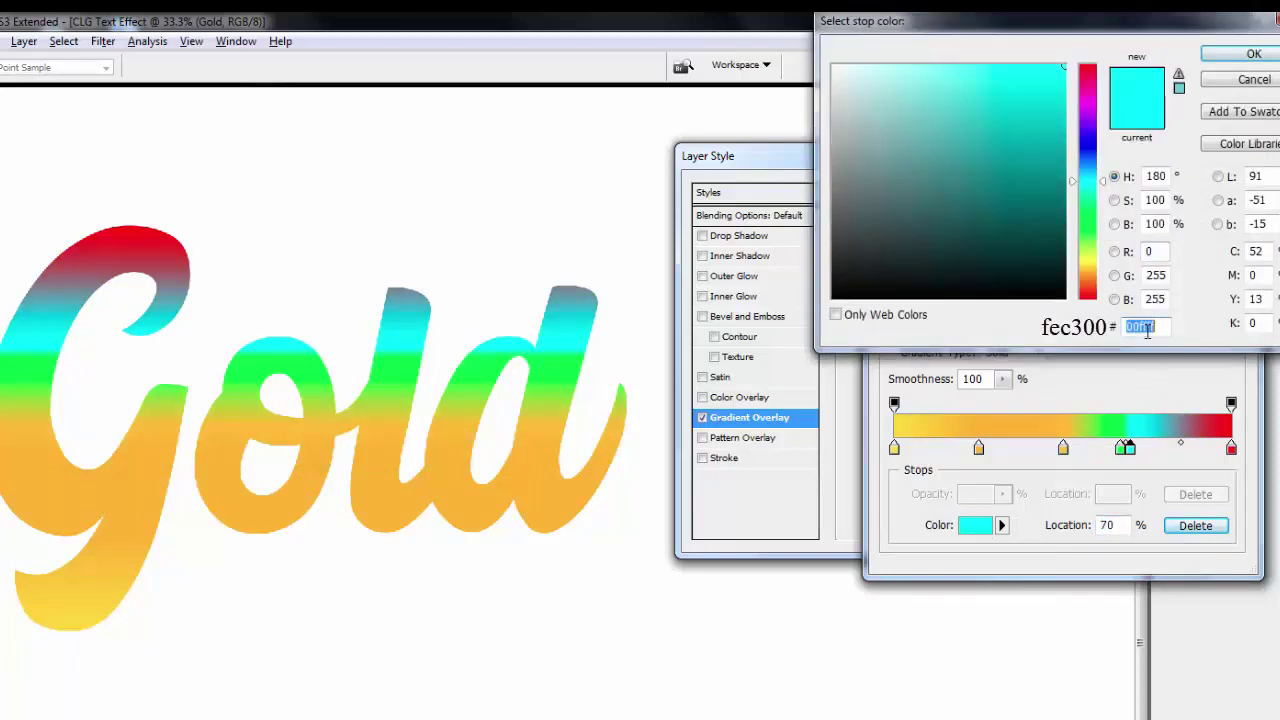
pyautogui.write('fec30')
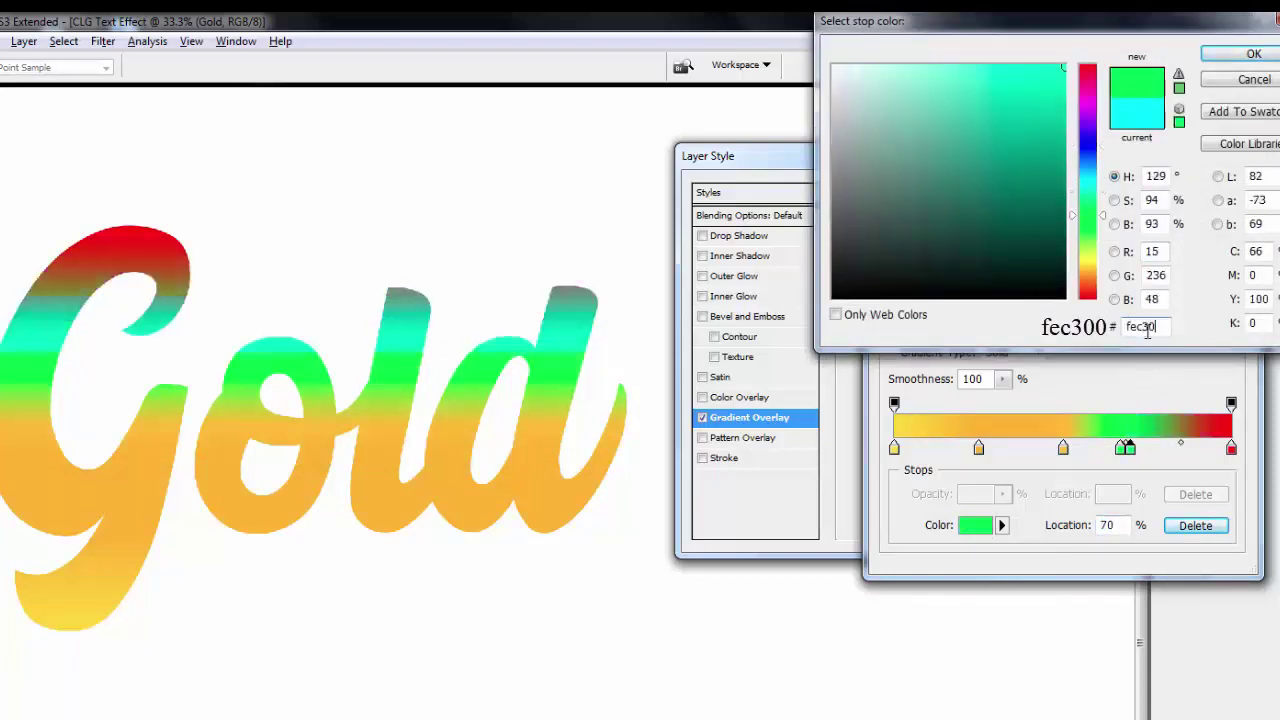
pyautogui.write('0')
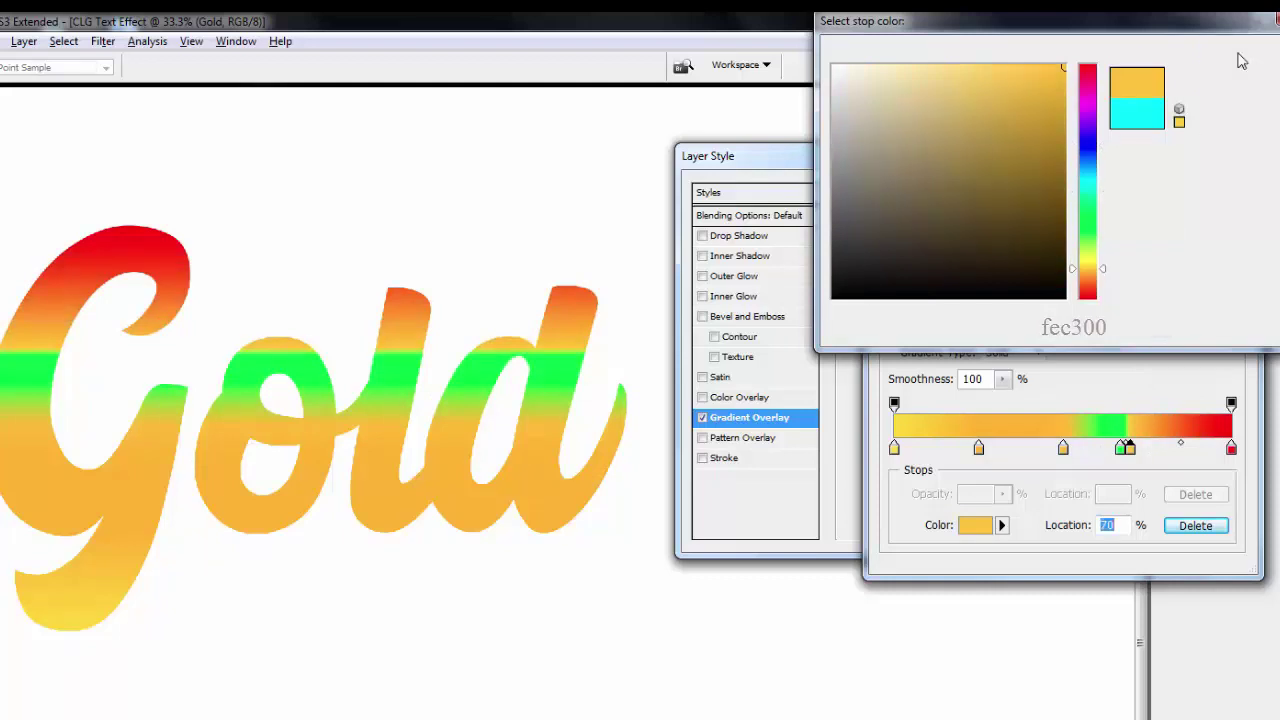
pyautogui.click(1254, 54)
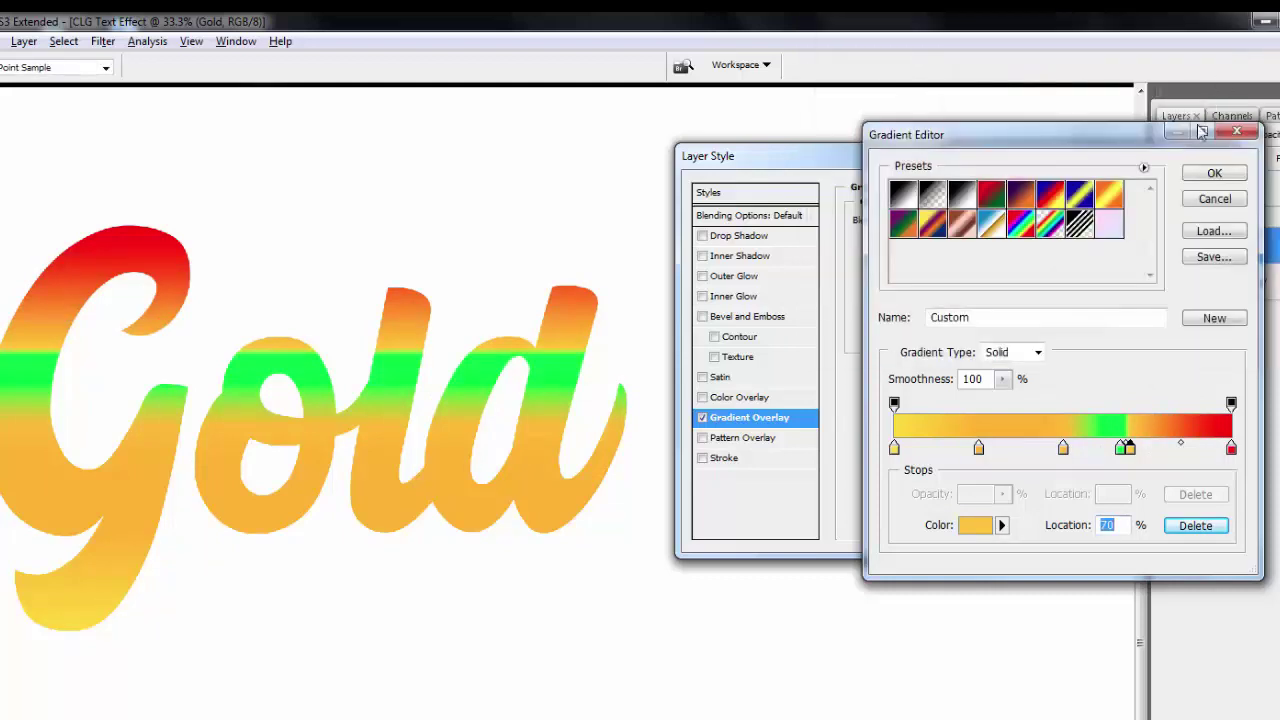
# Move the green stop to 85% and recolour it ffcf00
pyautogui.click(1121, 448)
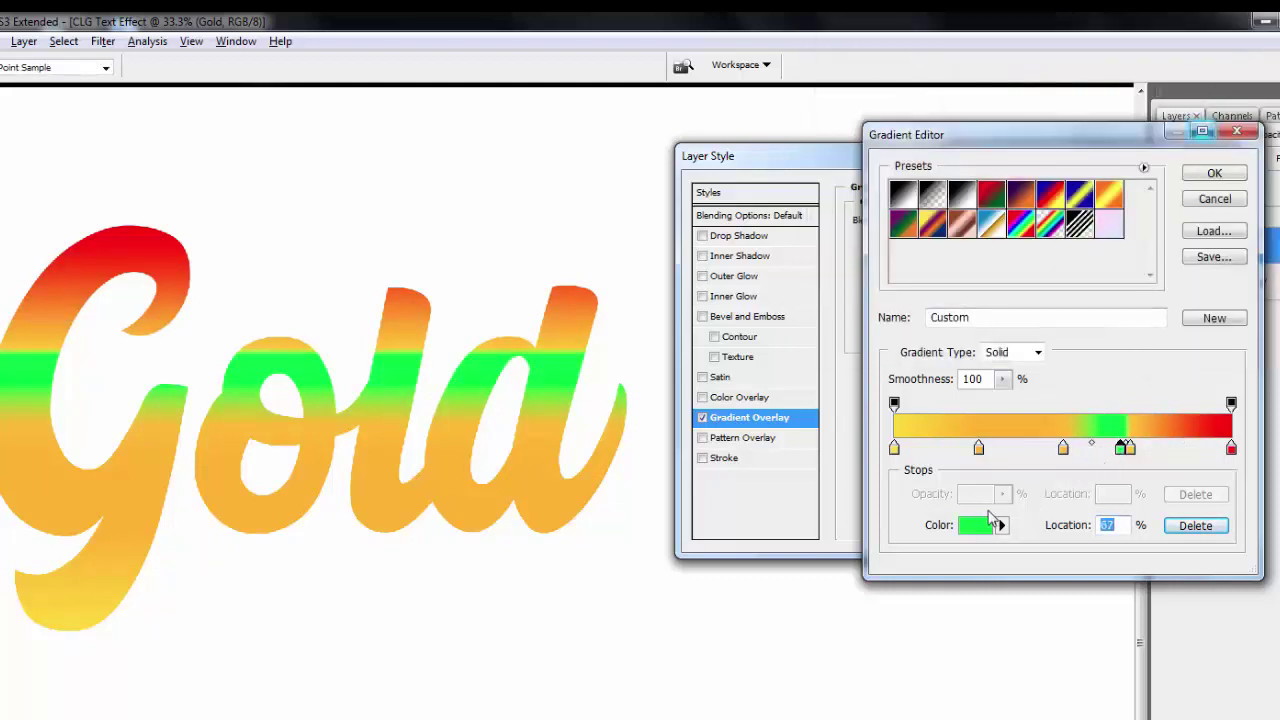
pyautogui.write('85')
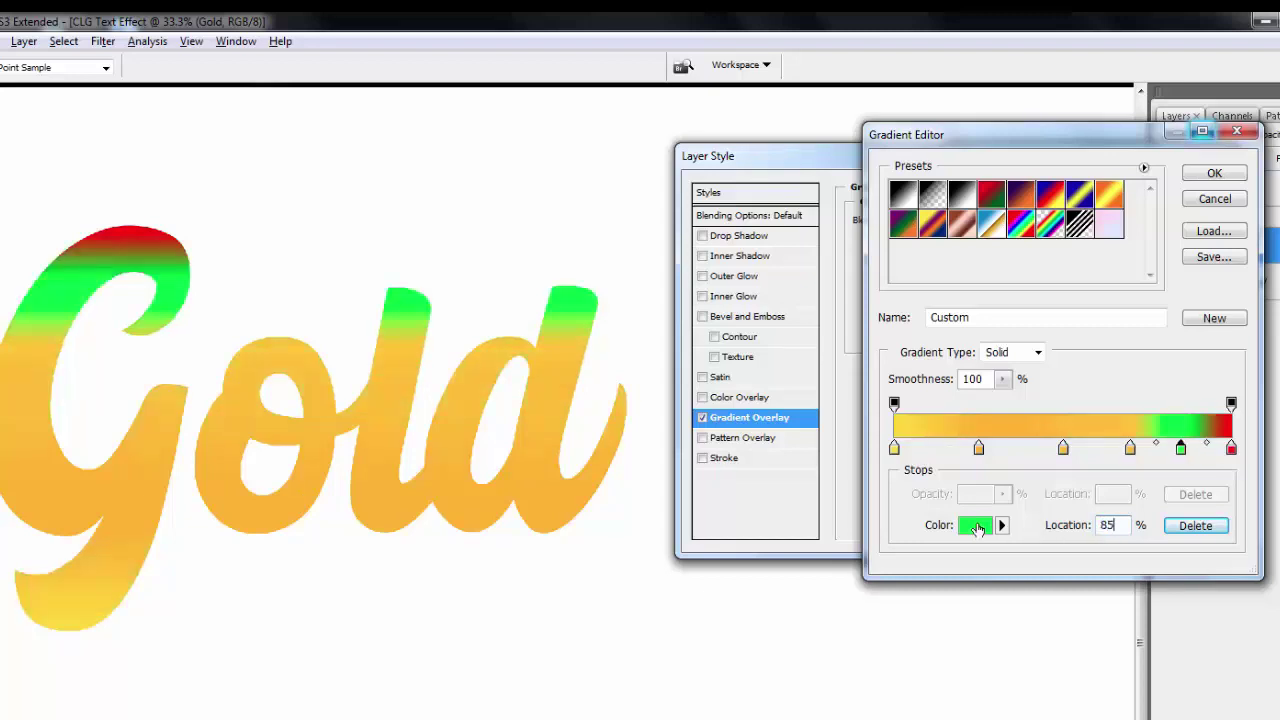
pyautogui.click(977, 528)
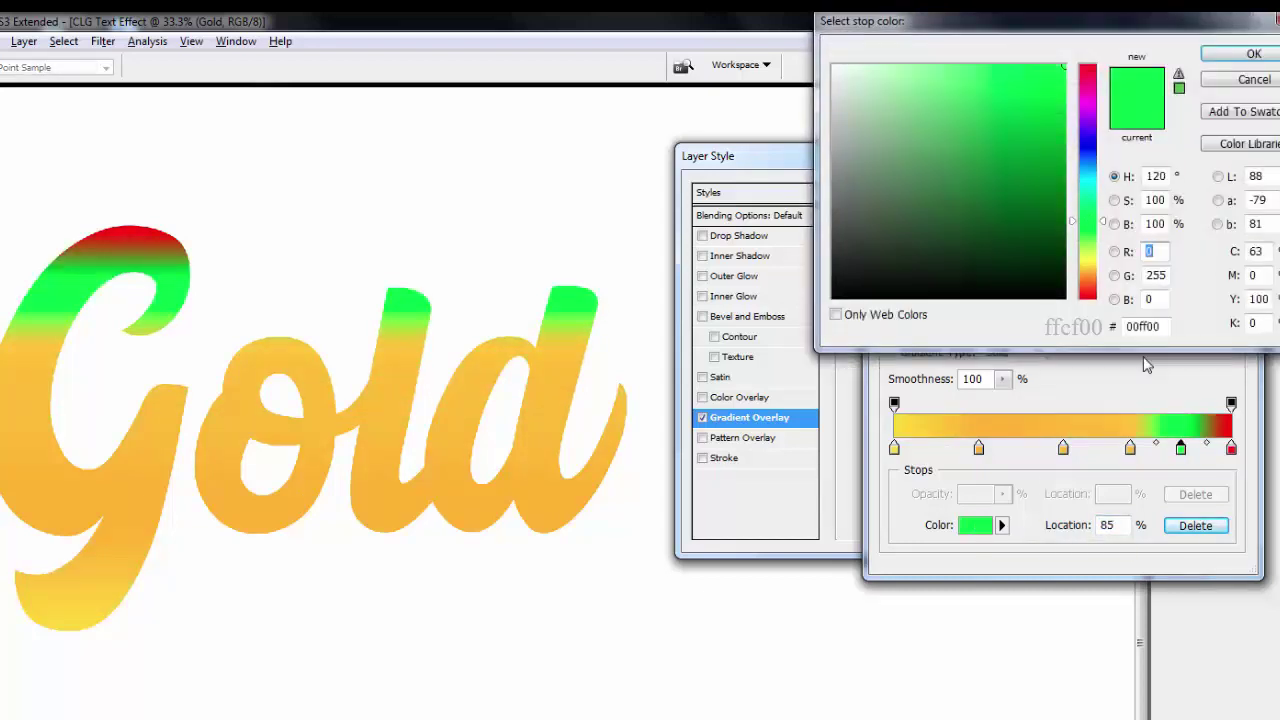
pyautogui.doubleClick(1145, 327)
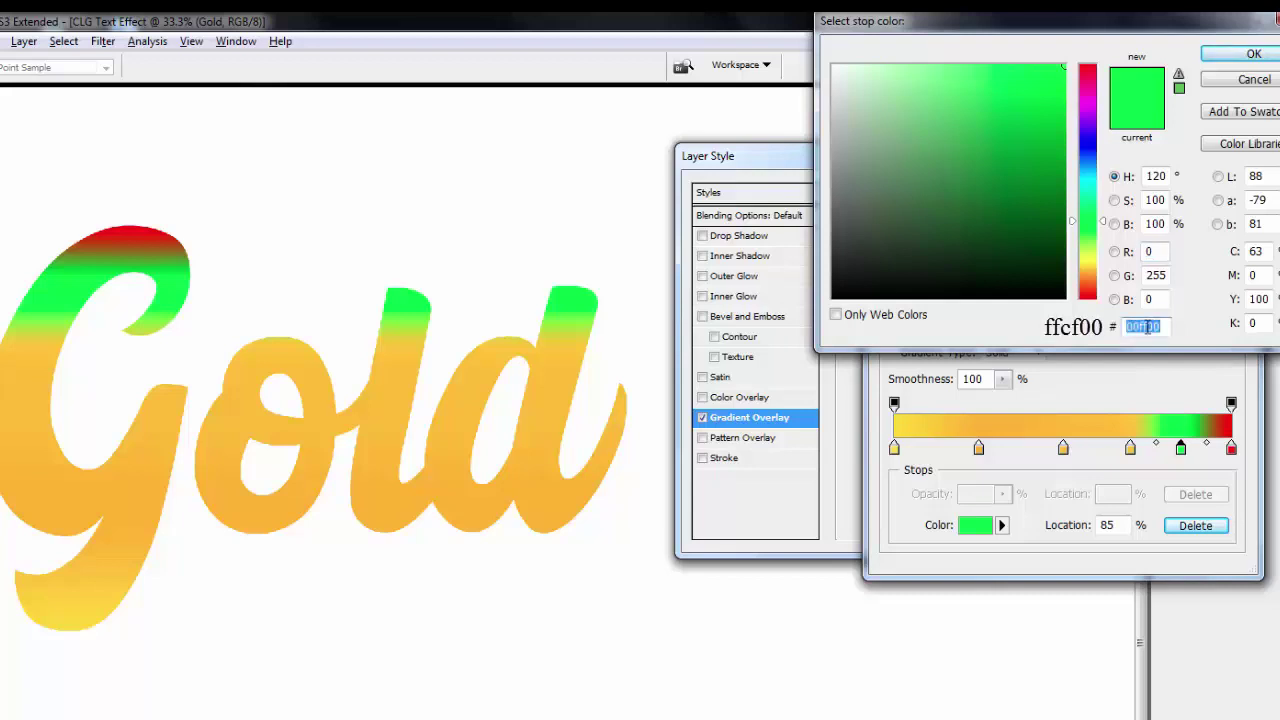
pyautogui.write('ffcf0')
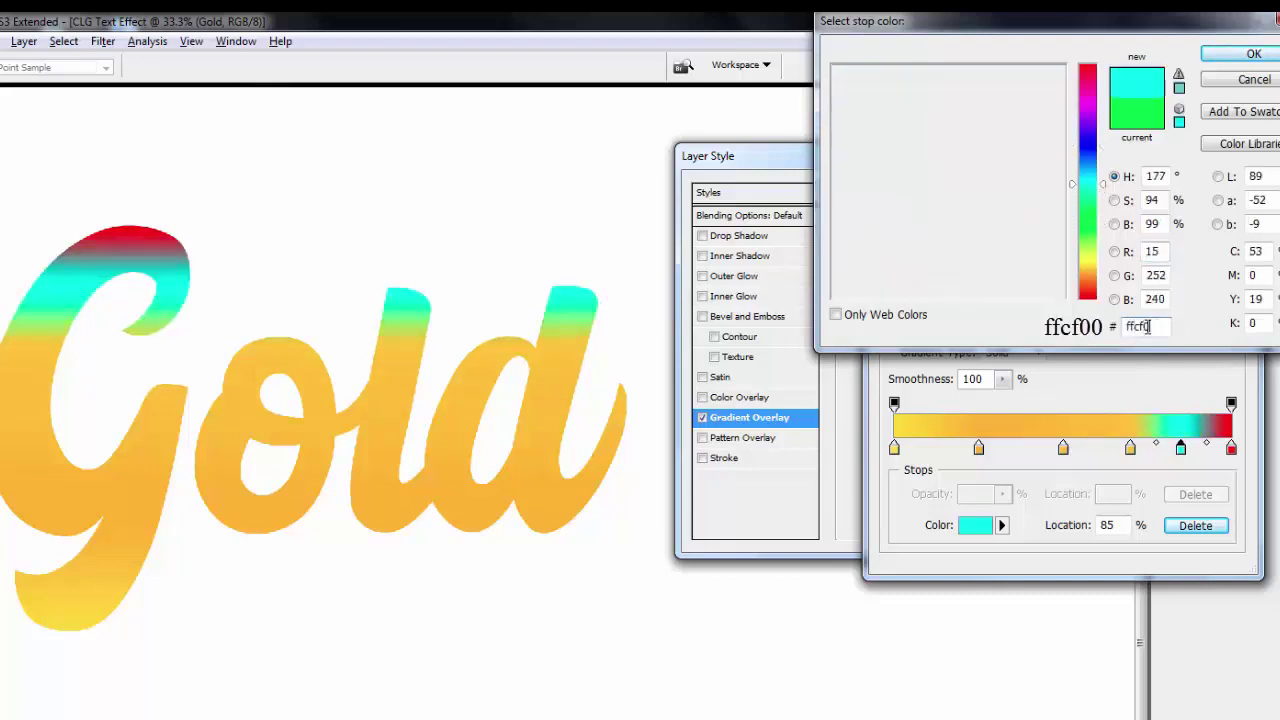
pyautogui.write('0')
pyautogui.press('Return')
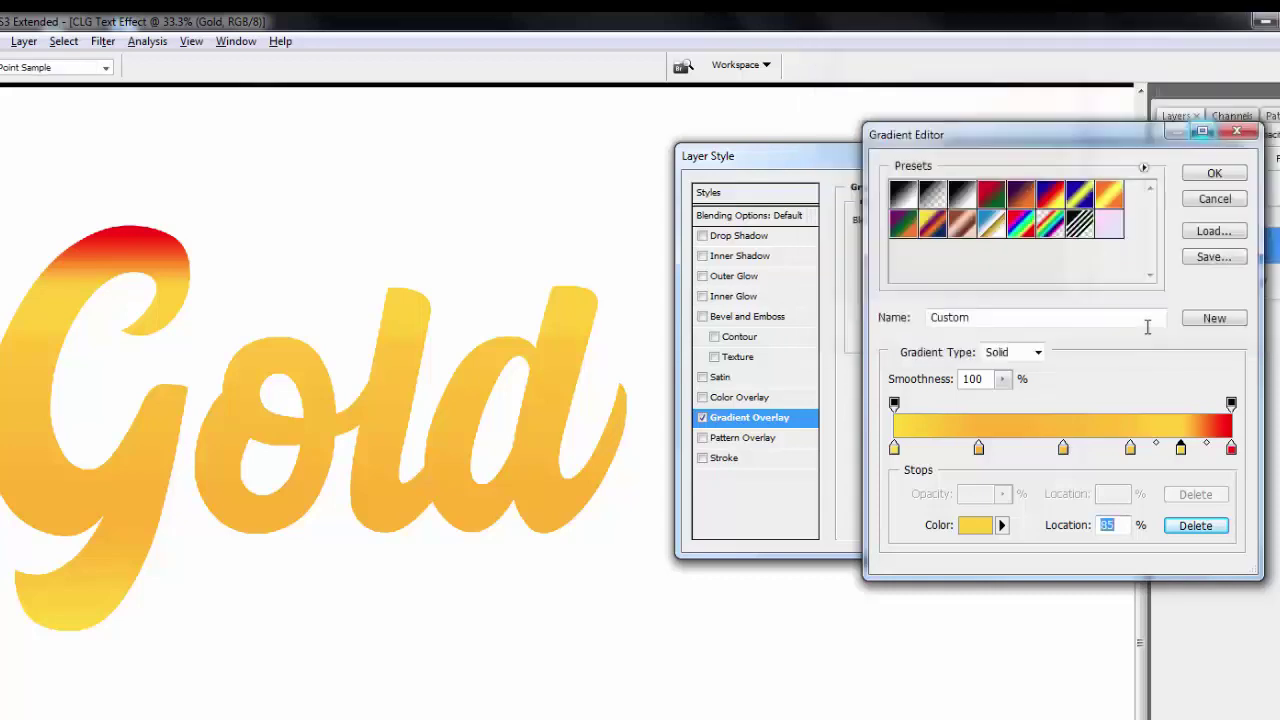
# Recolour the red end stop to ffdf01 and accept the gradient
pyautogui.click(1233, 449)
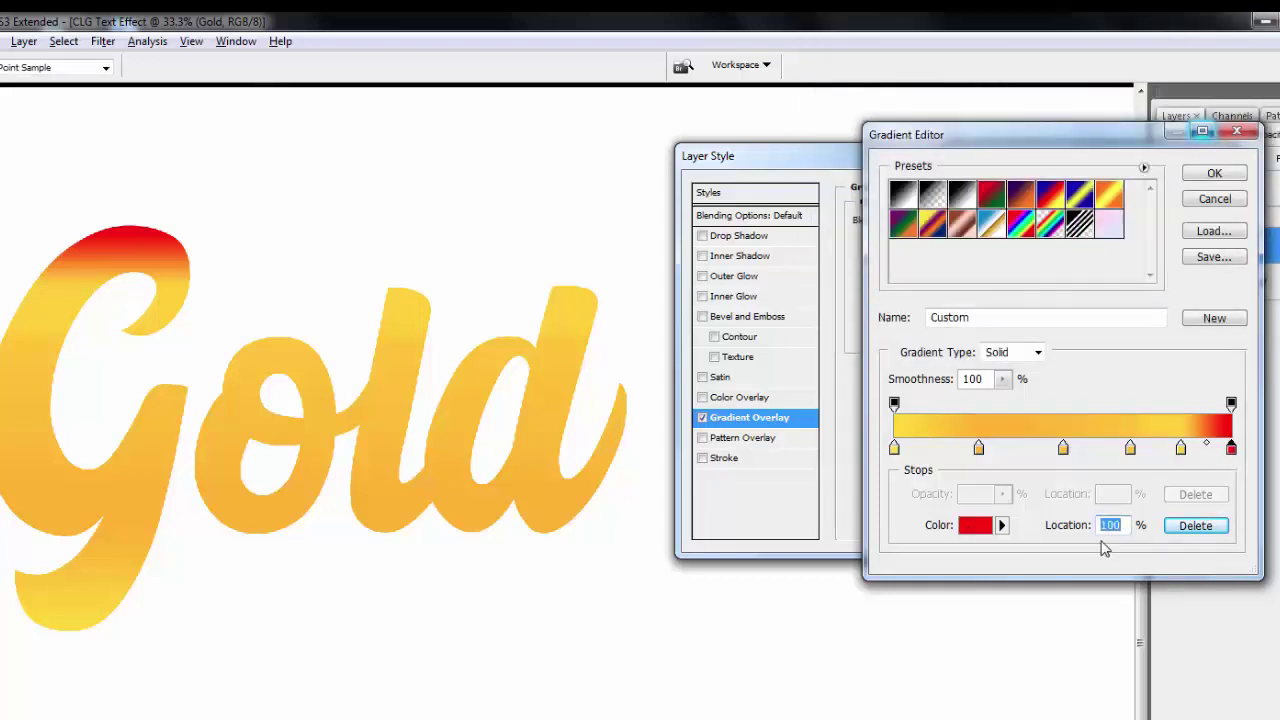
pyautogui.click(979, 527)
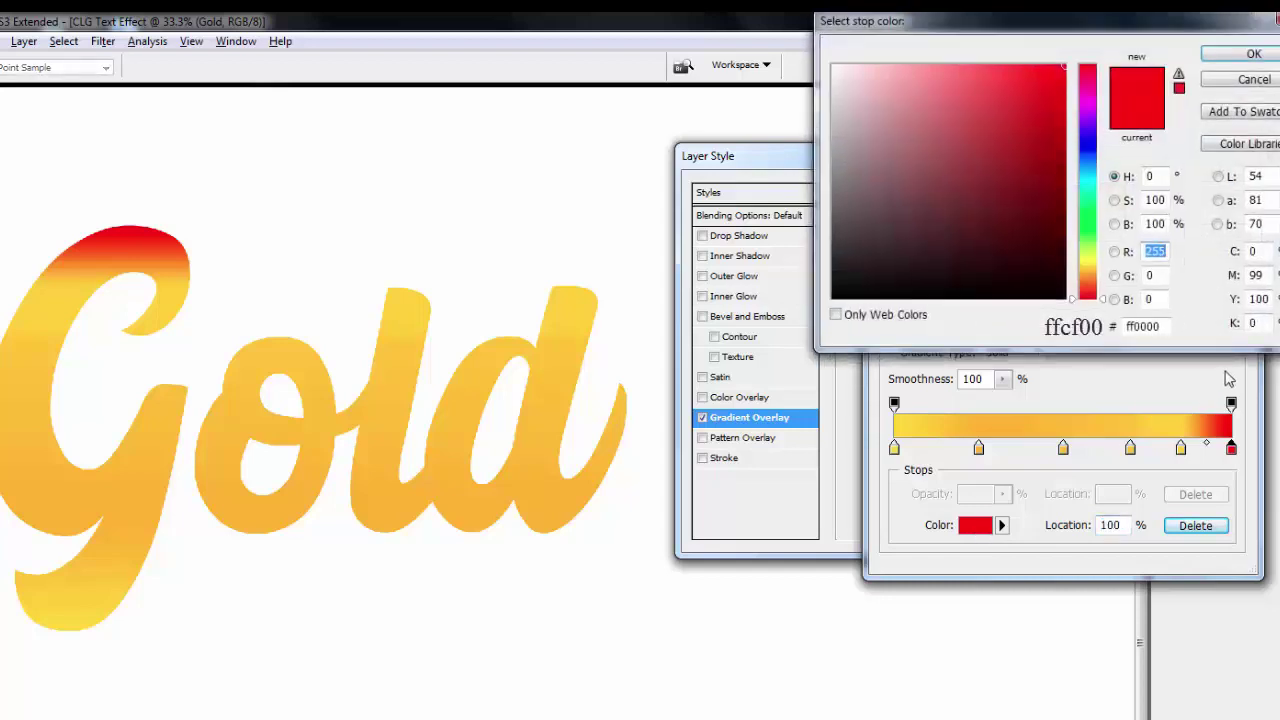
pyautogui.doubleClick(1160, 327)
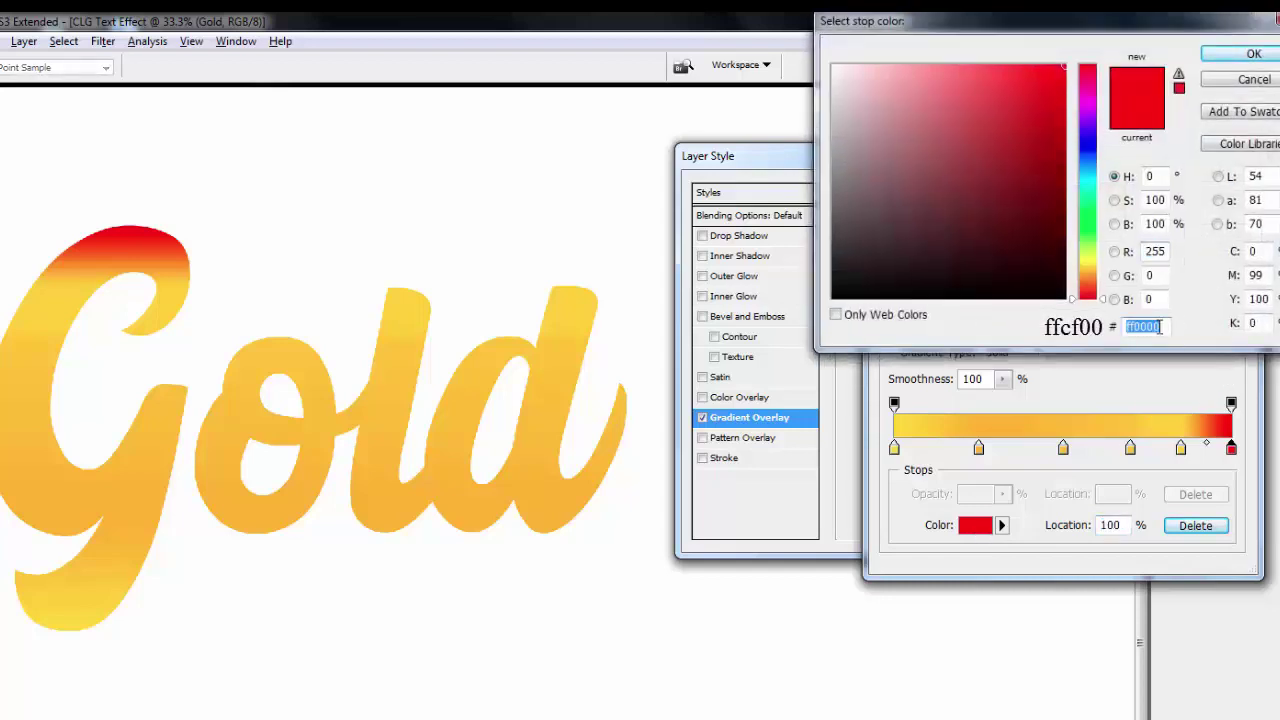
pyautogui.write('00ffdf')
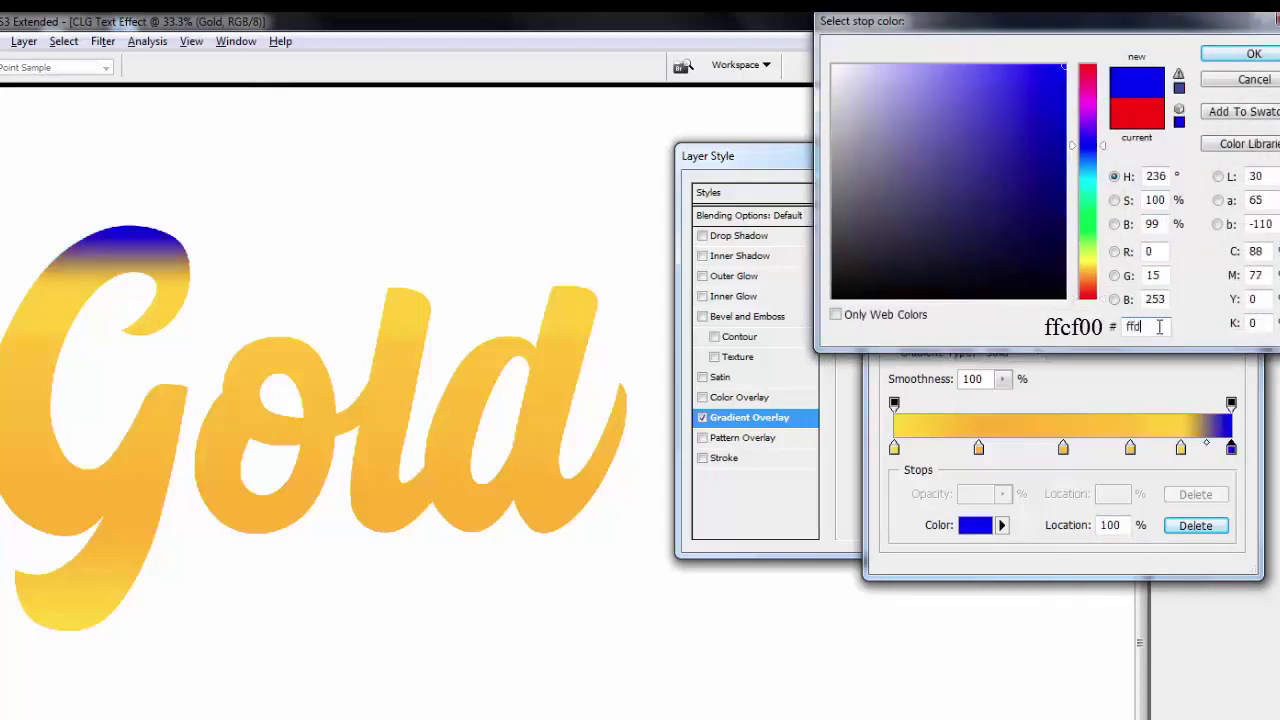
pyautogui.write('01')
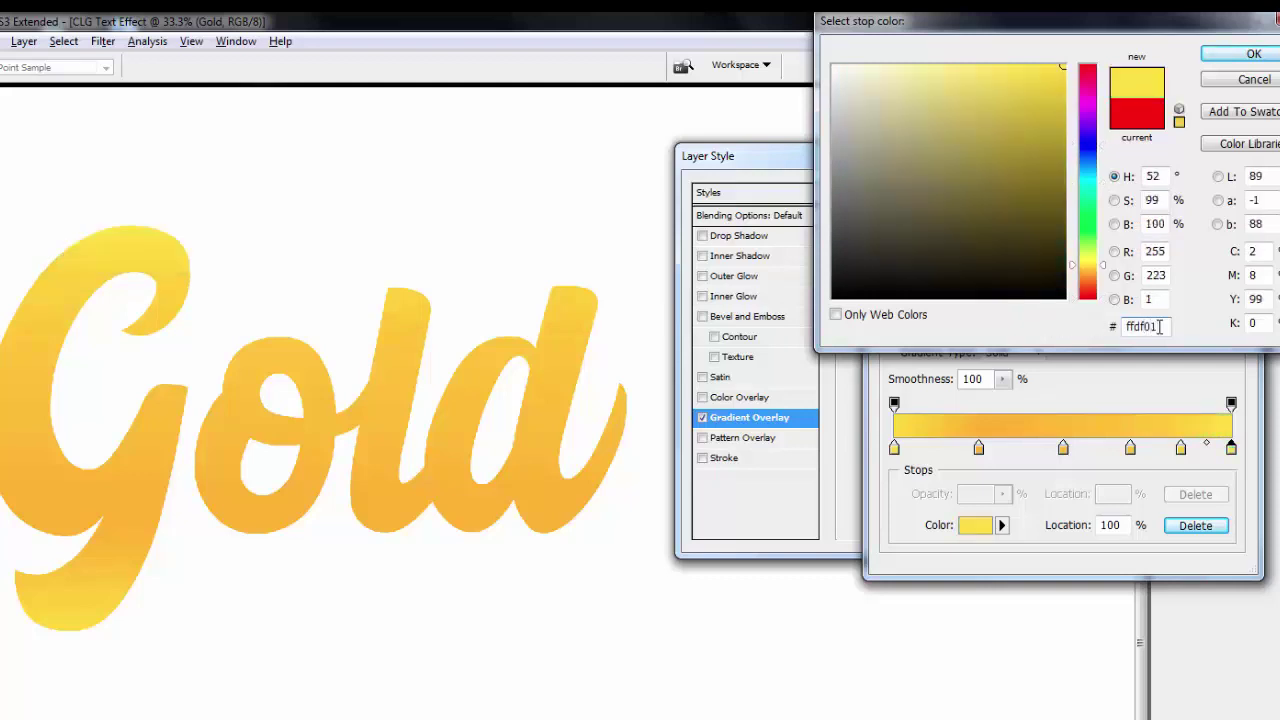
pyautogui.click(1253, 54)
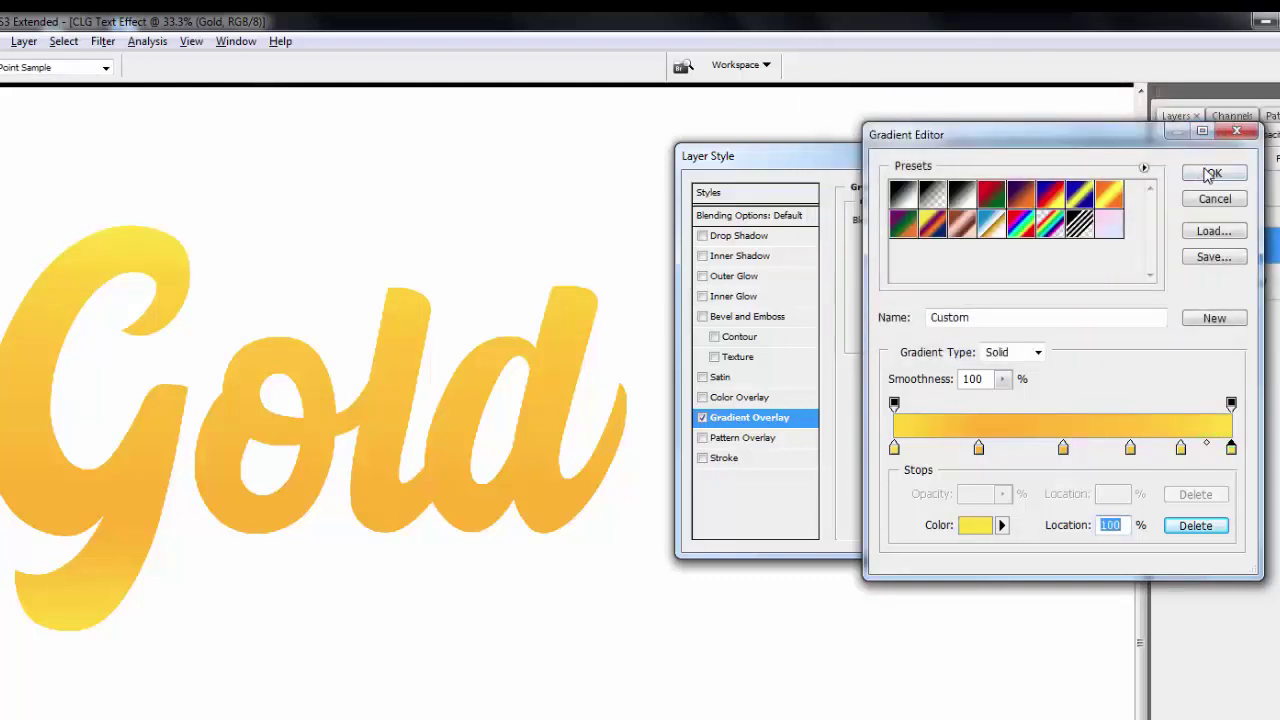
pyautogui.click(1213, 176)
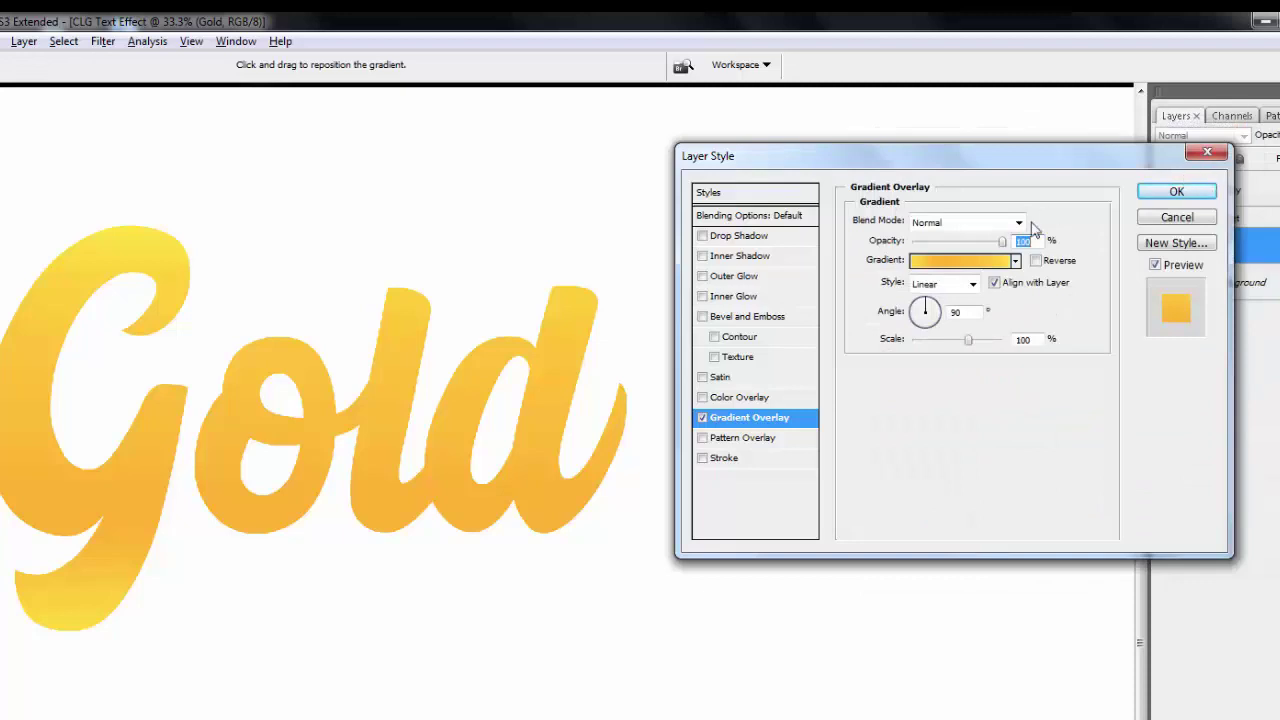
# Make the gradient Reflected at -54° and 150% scale, then convert Gold to a smart object
pyautogui.click(963, 284)
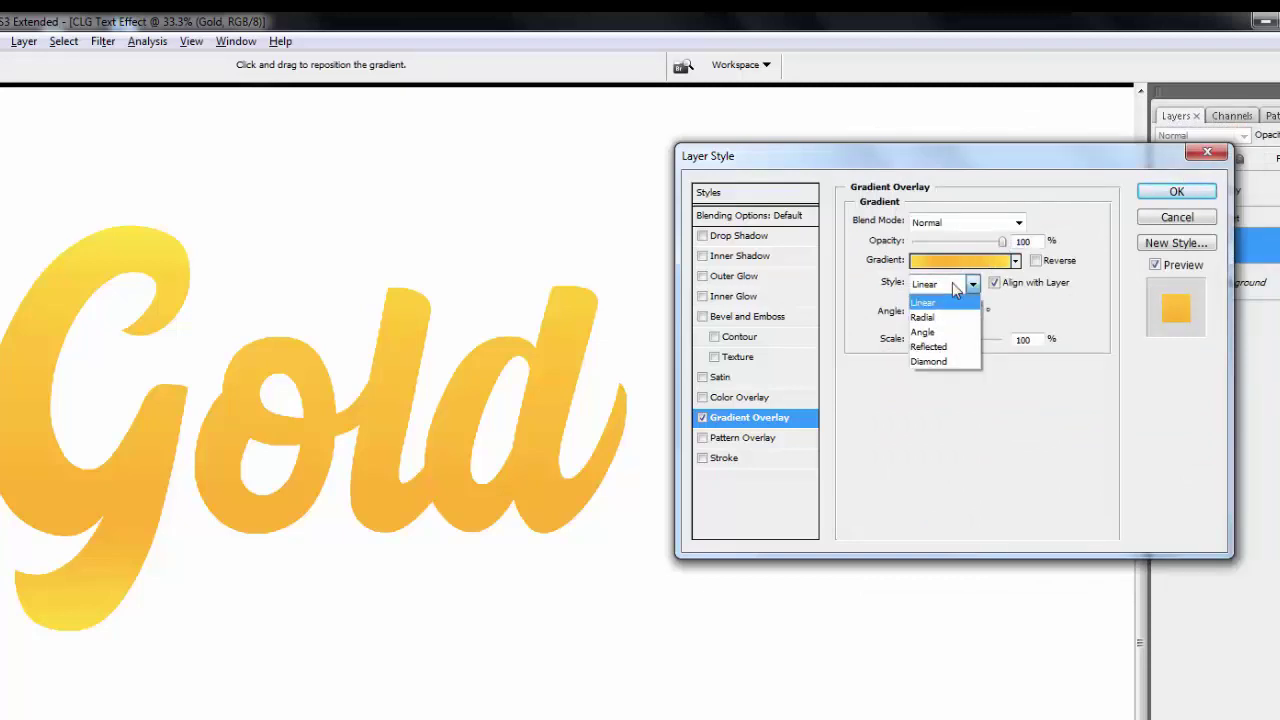
pyautogui.click(944, 347)
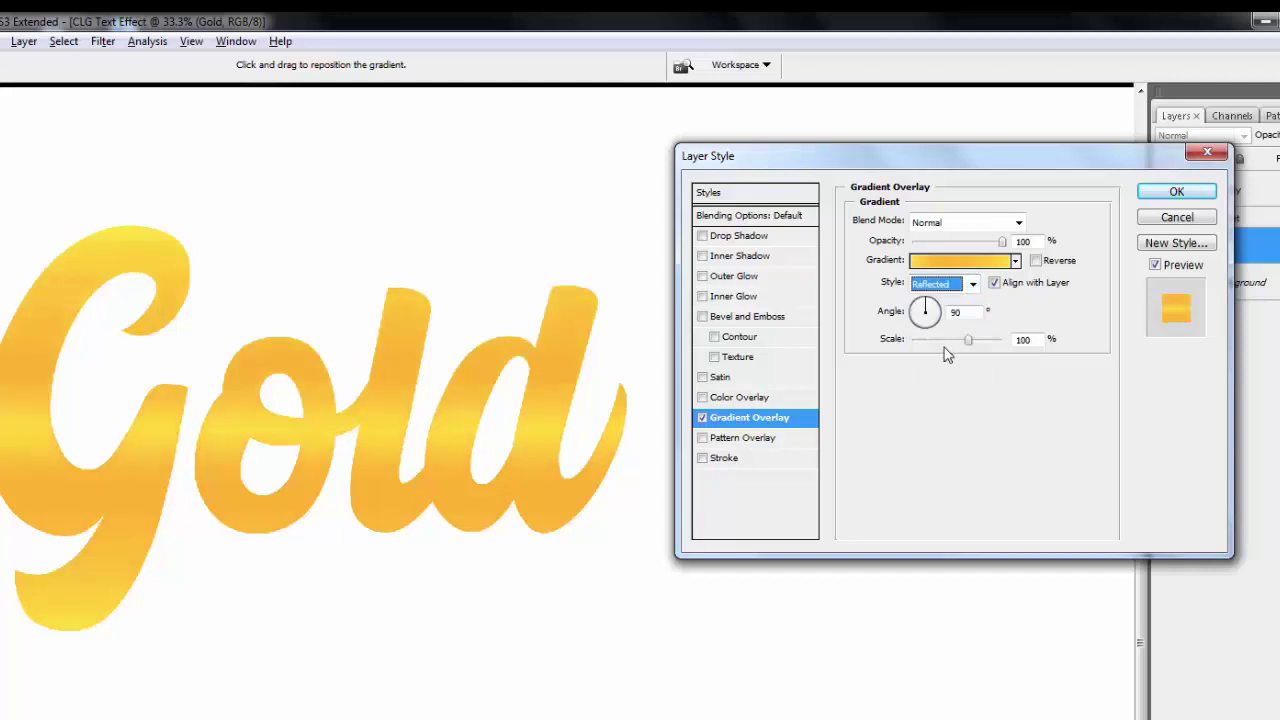
pyautogui.click(972, 313)
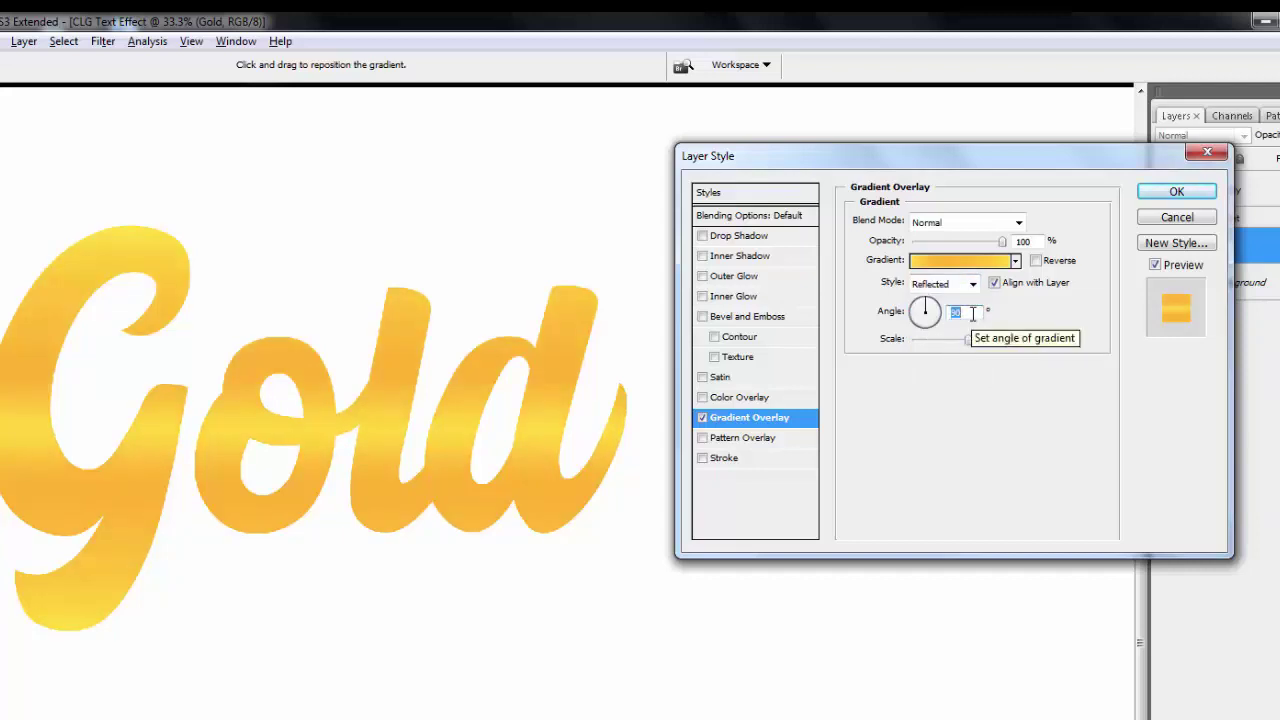
pyautogui.write('-54')
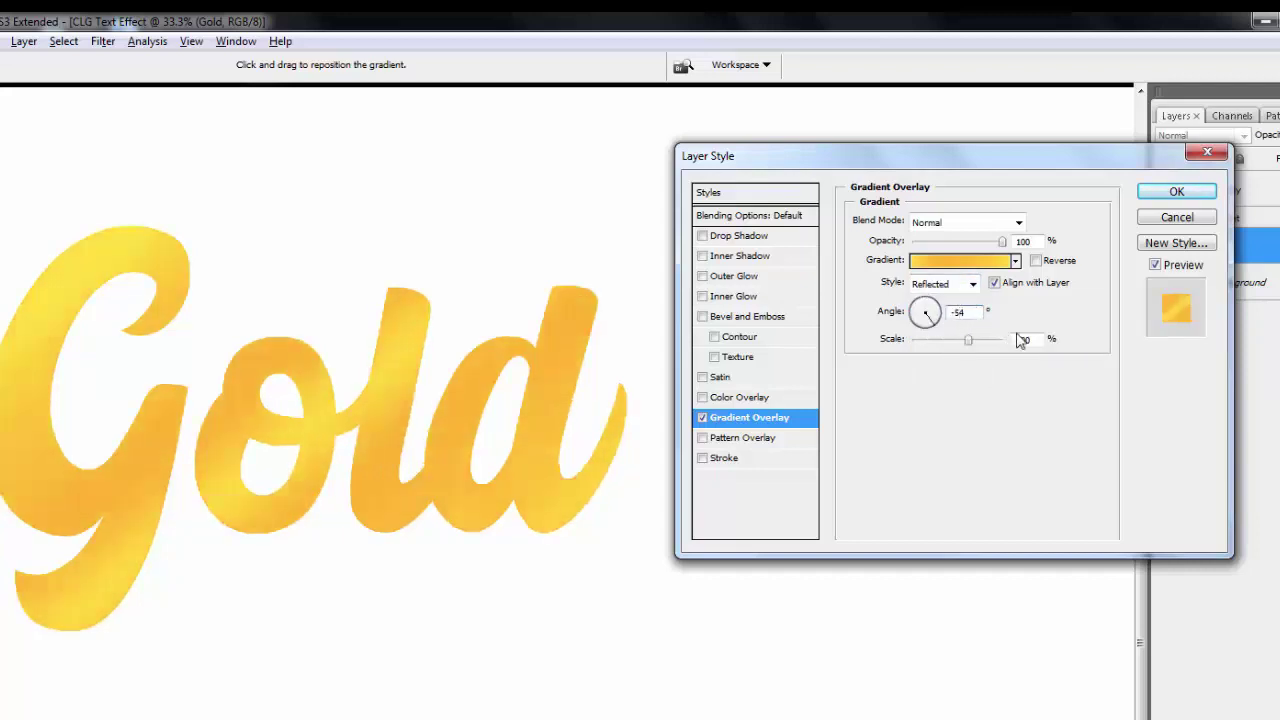
pyautogui.click(1037, 341)
pyautogui.write('0')
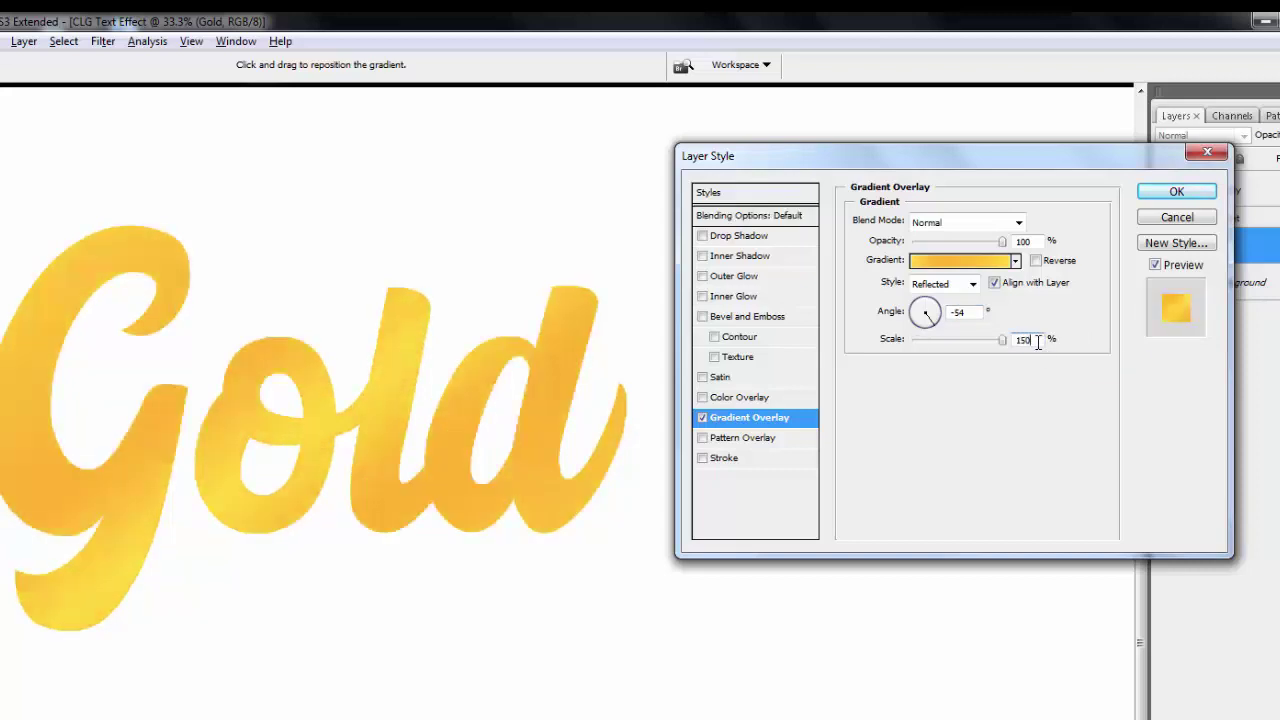
pyautogui.click(1177, 191)
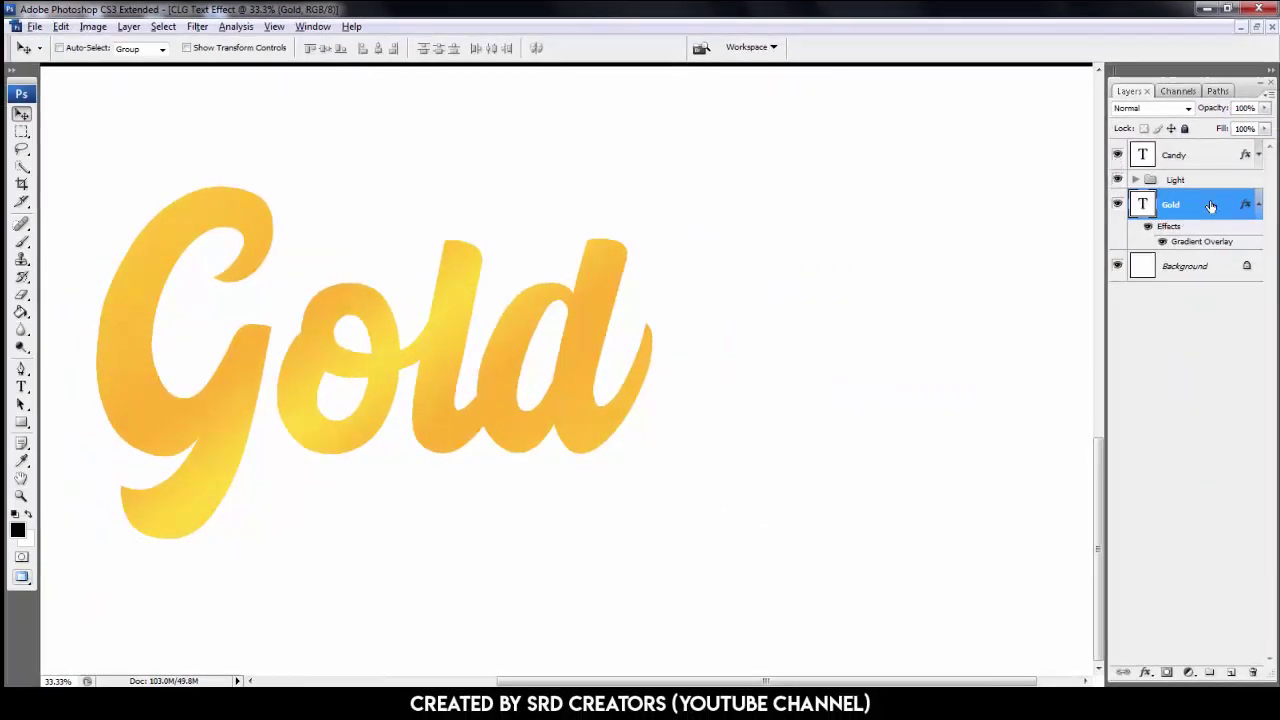
pyautogui.rightClick(1221, 213)
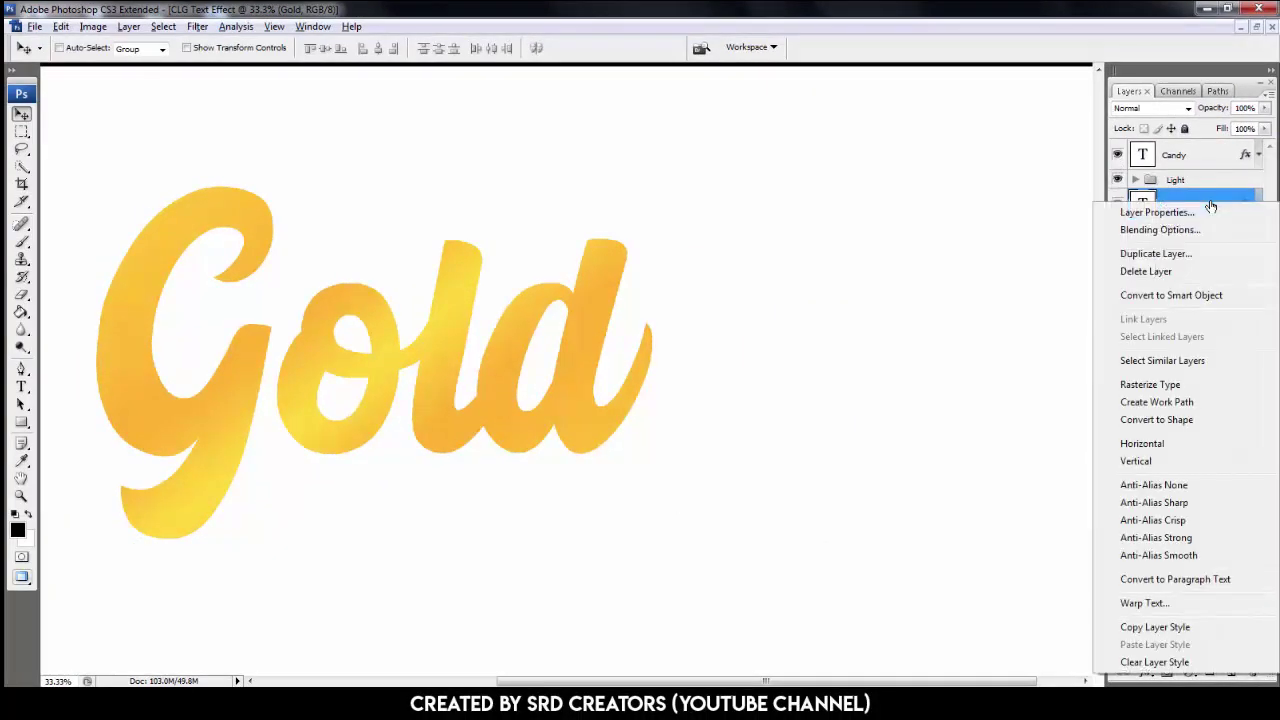
pyautogui.click(1199, 297)
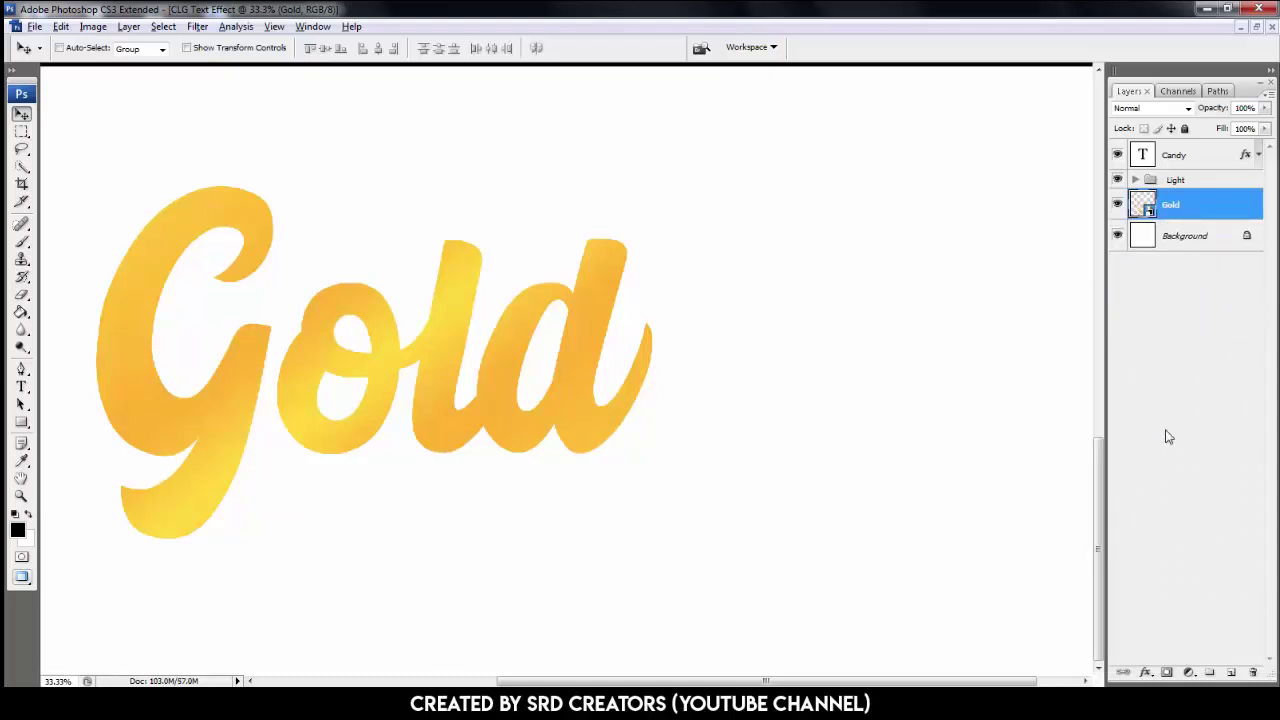
# Add a Linear Light Gradient Overlay to the Gold smart object and open its gradient
pyautogui.click(1146, 673)
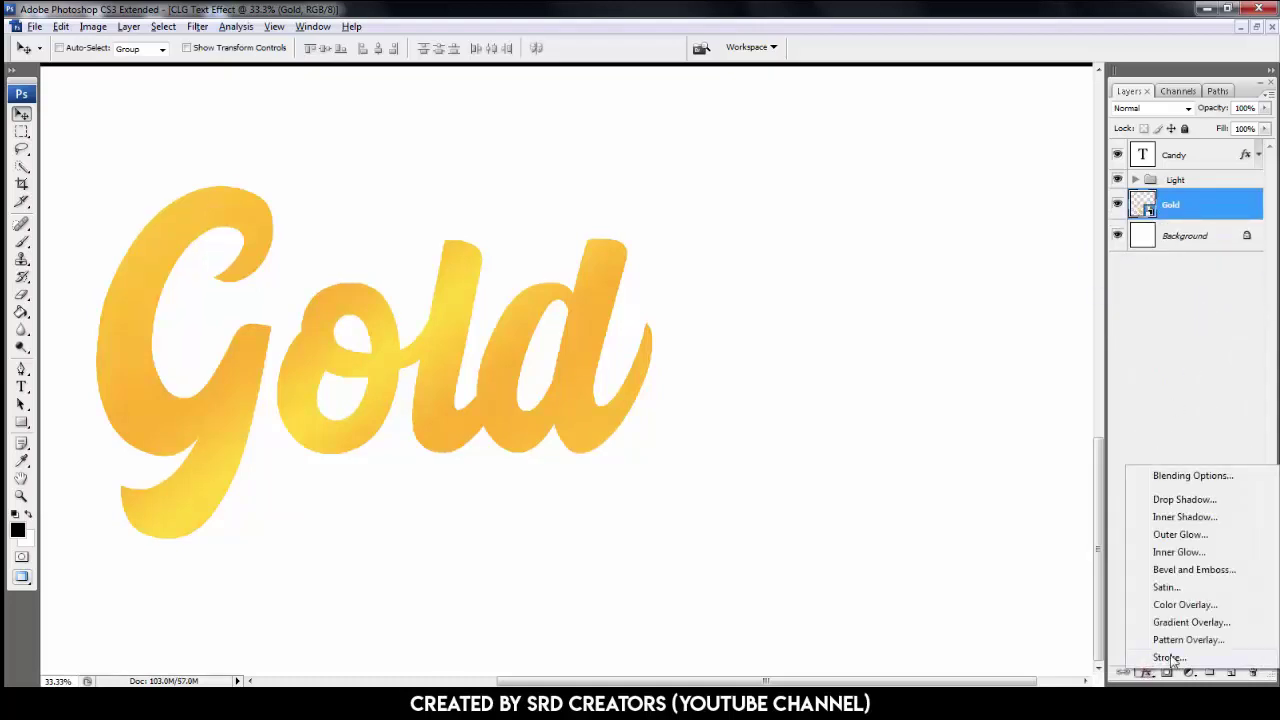
pyautogui.click(1241, 627)
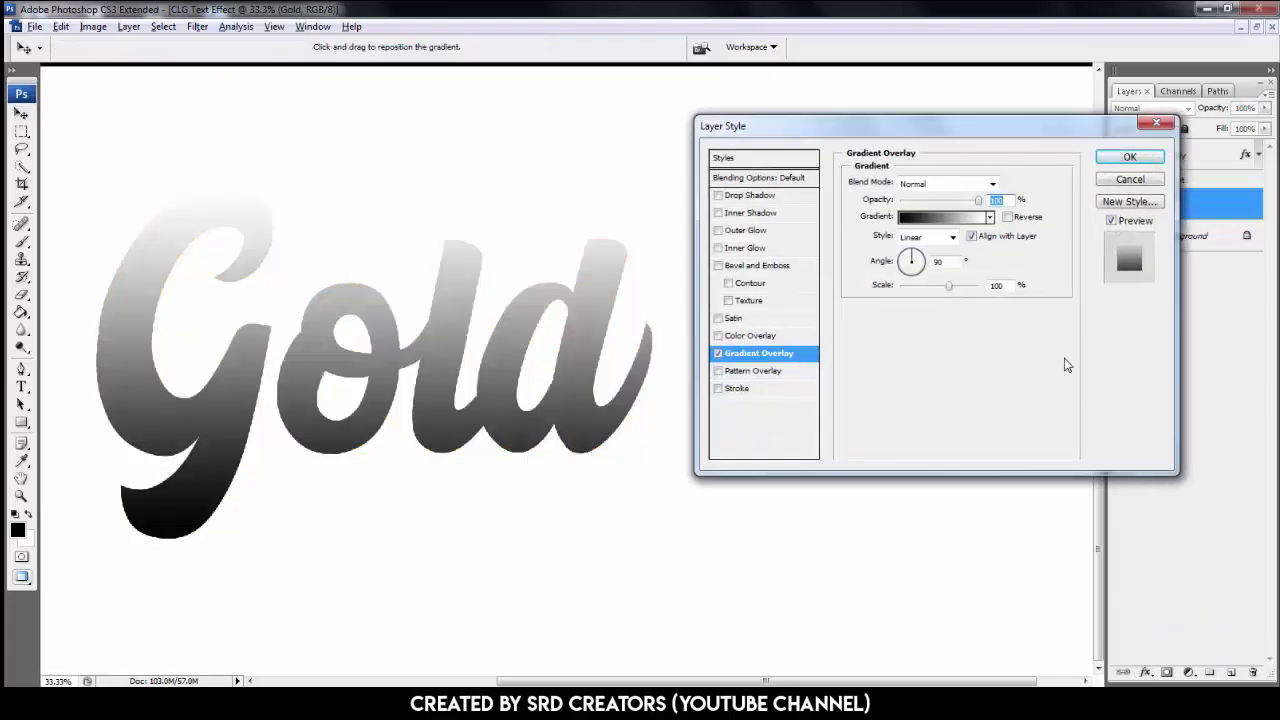
pyautogui.click(968, 185)
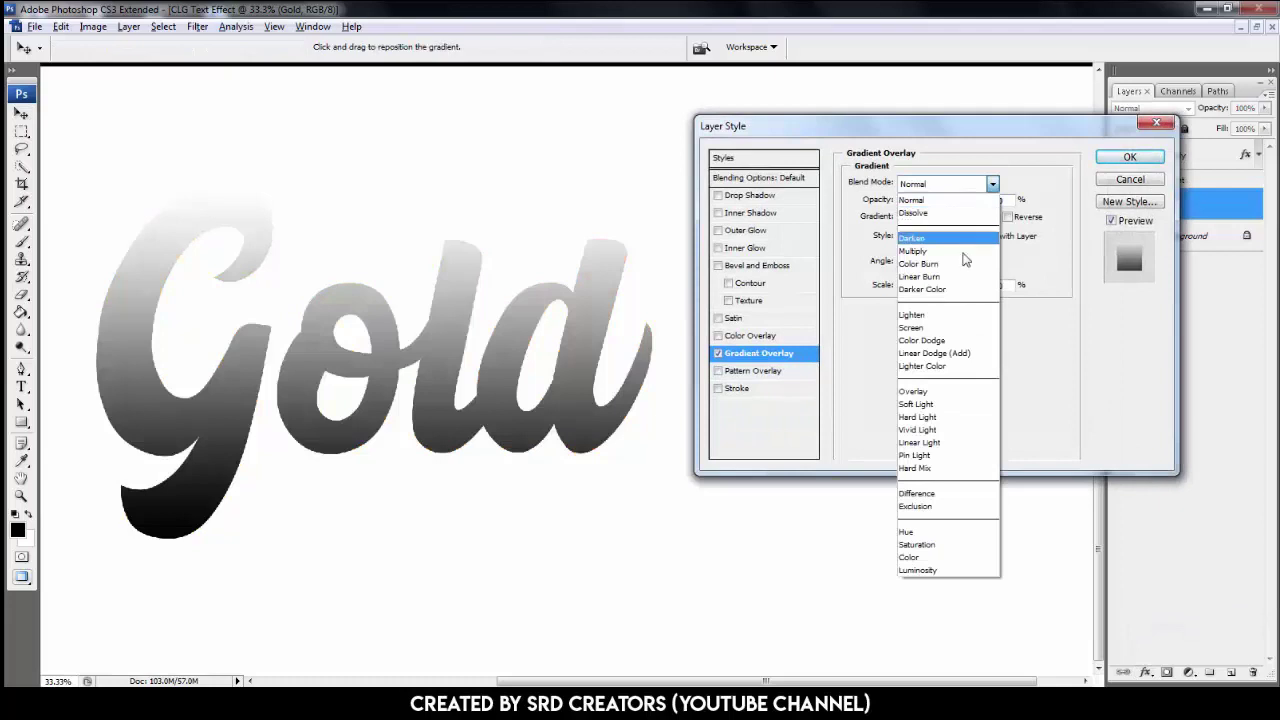
pyautogui.click(949, 443)
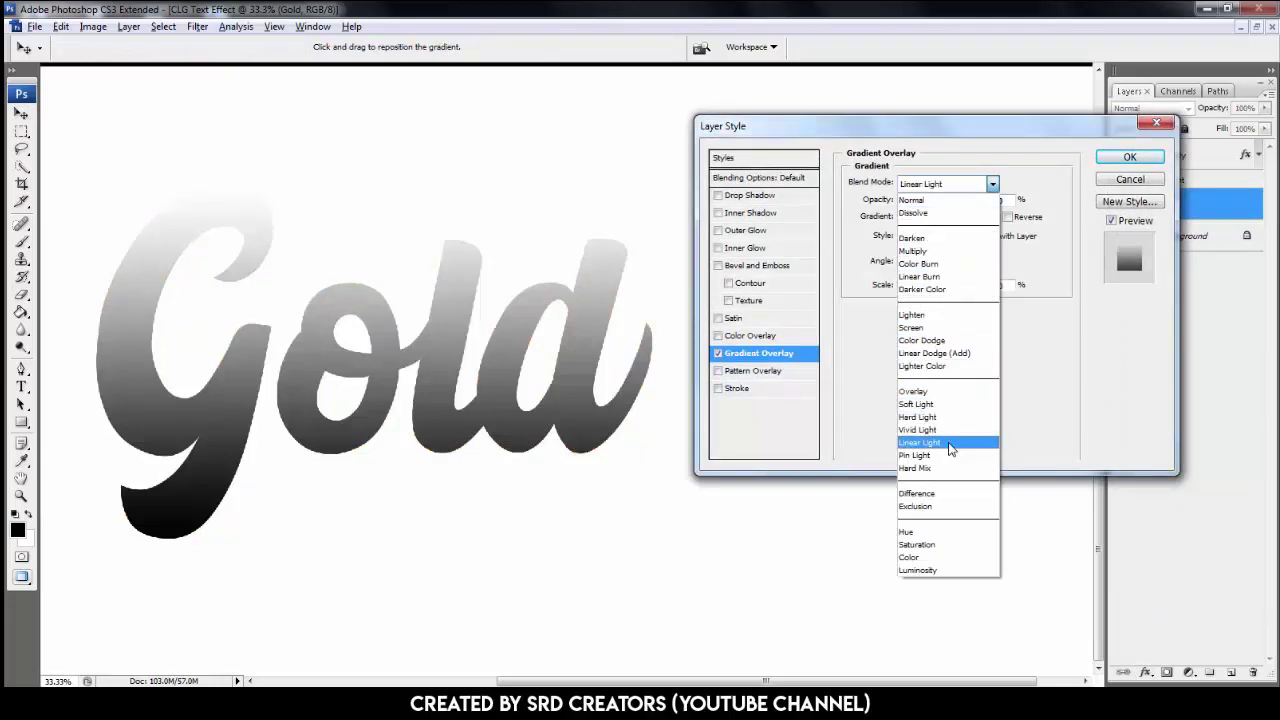
pyautogui.click(949, 443)
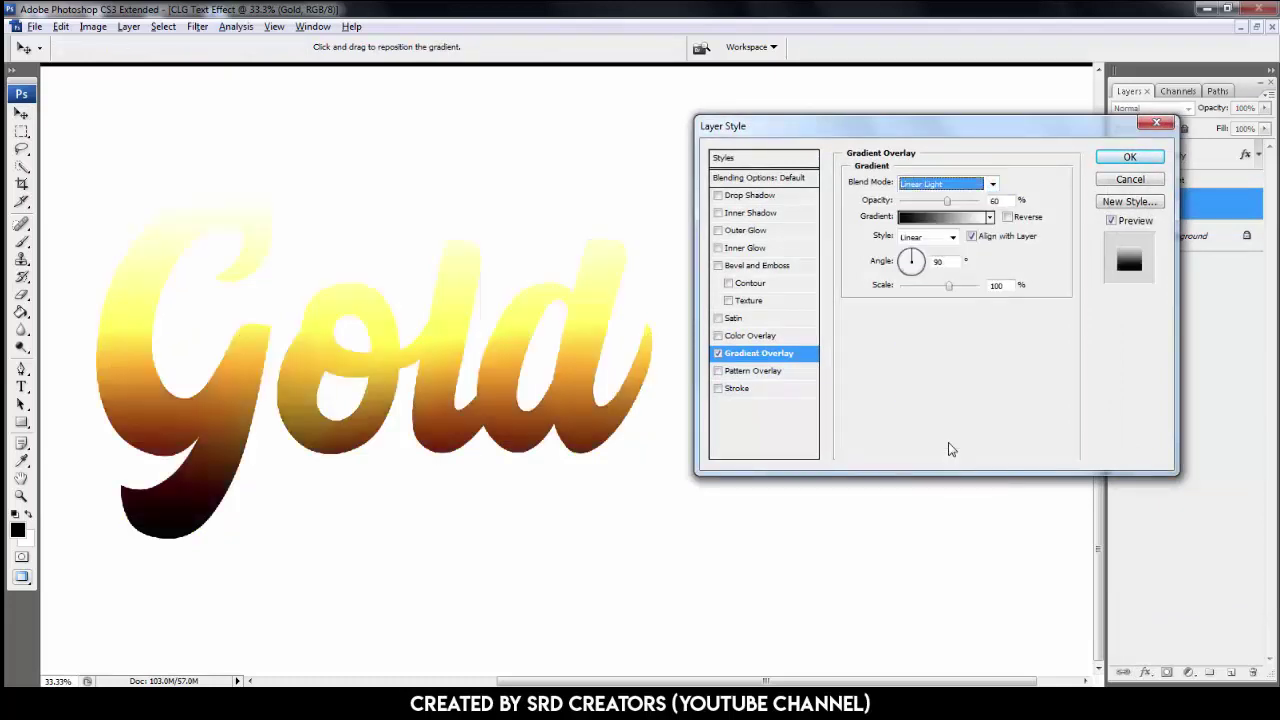
pyautogui.click(930, 222)
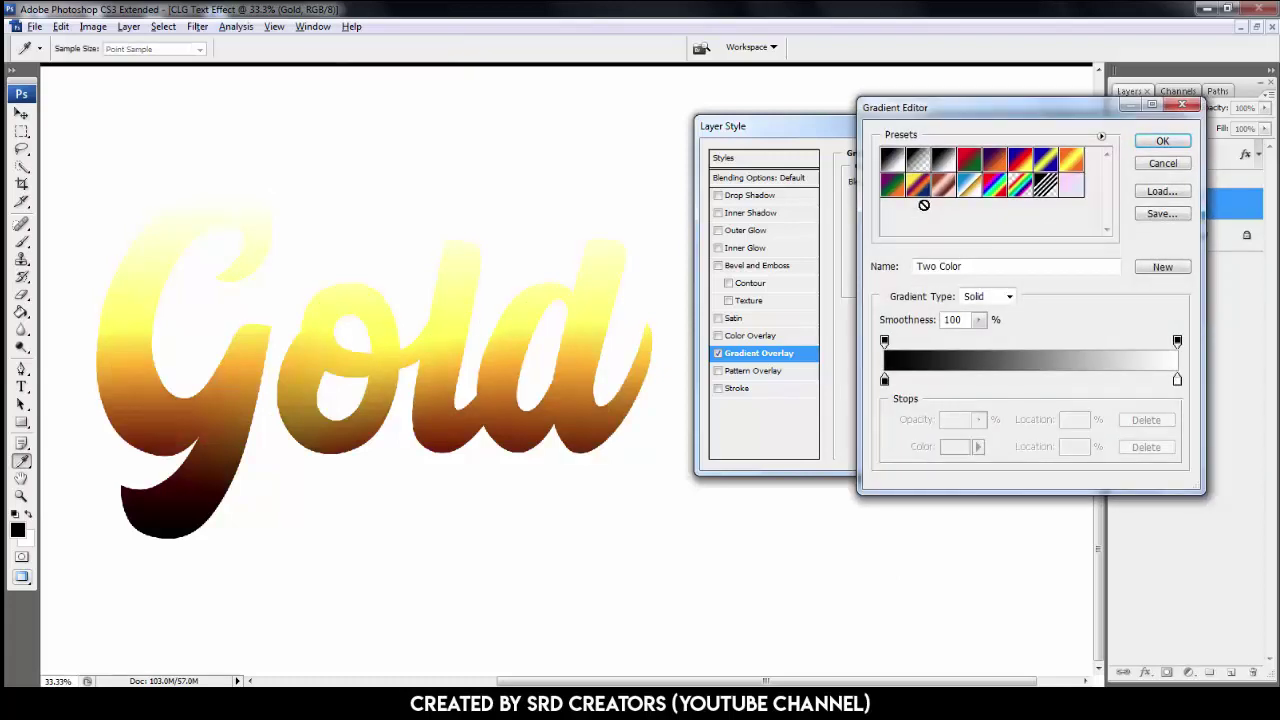
# Use the Foreground to Transparent gradient with both stops set to eeeeee
pyautogui.click(916, 161)
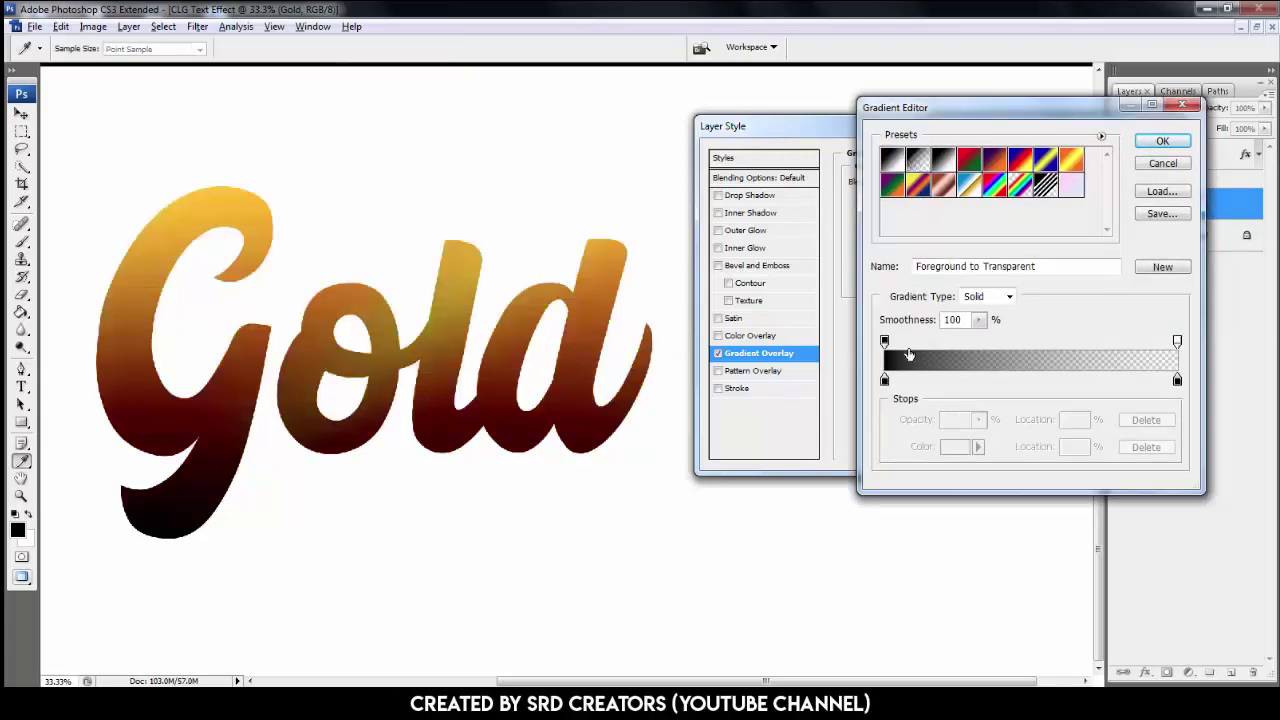
pyautogui.click(884, 381)
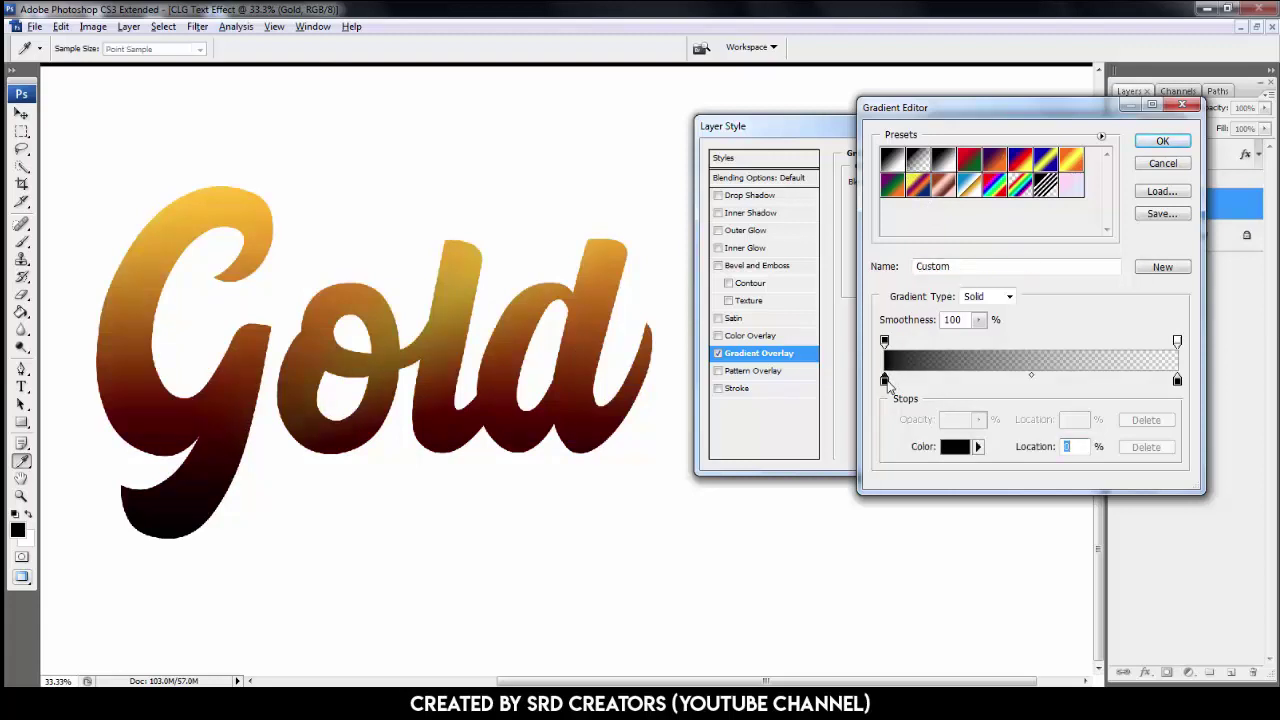
pyautogui.click(955, 446)
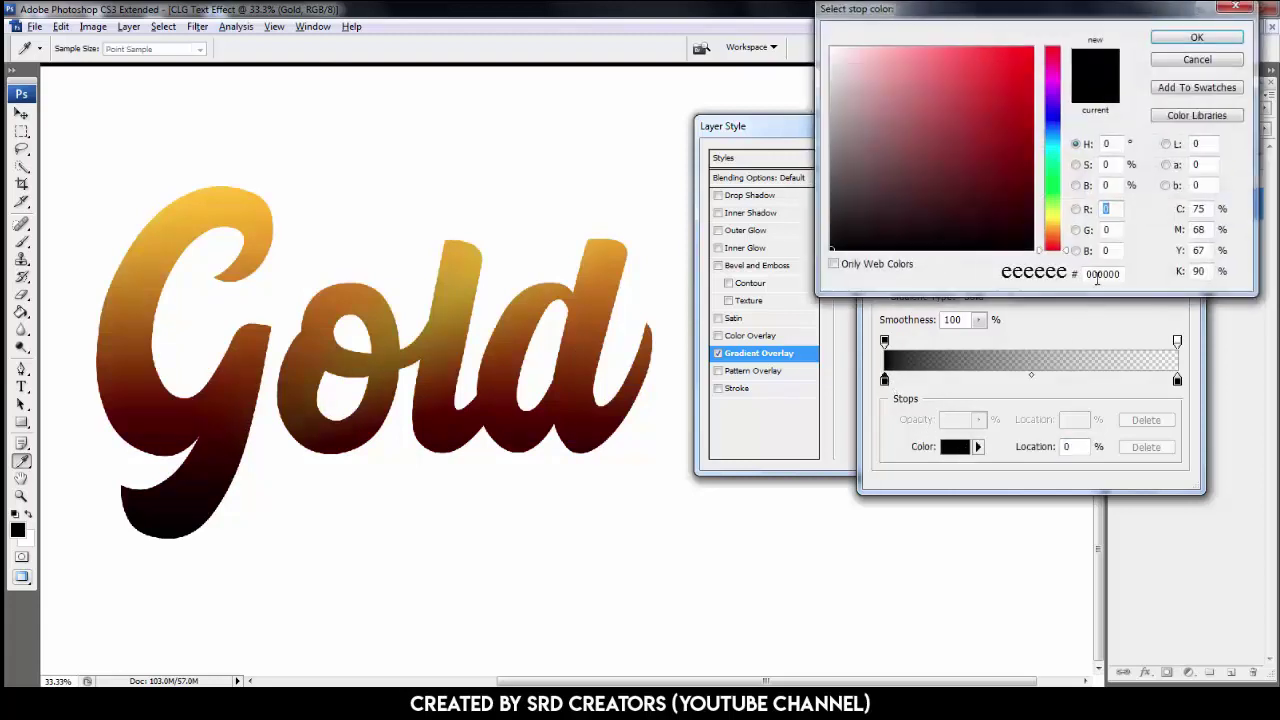
pyautogui.write('eeeeee')
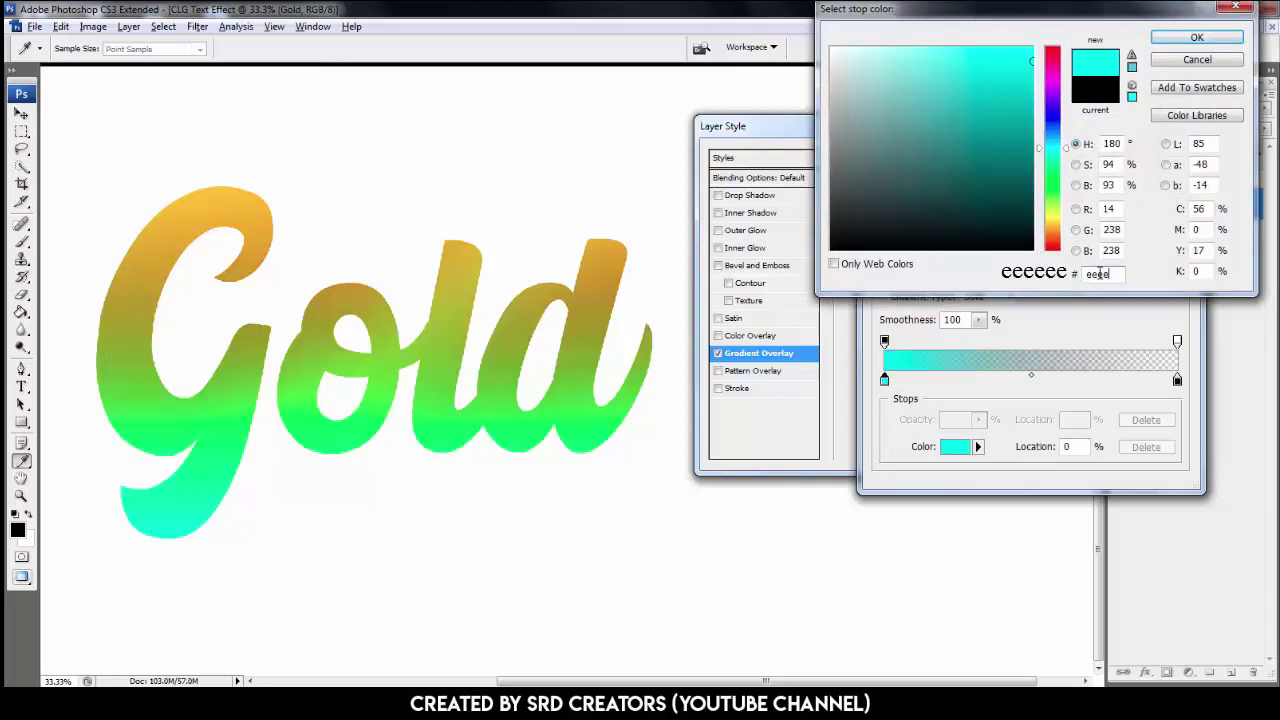
pyautogui.click(1163, 41)
pyautogui.click(1177, 380)
pyautogui.click(955, 446)
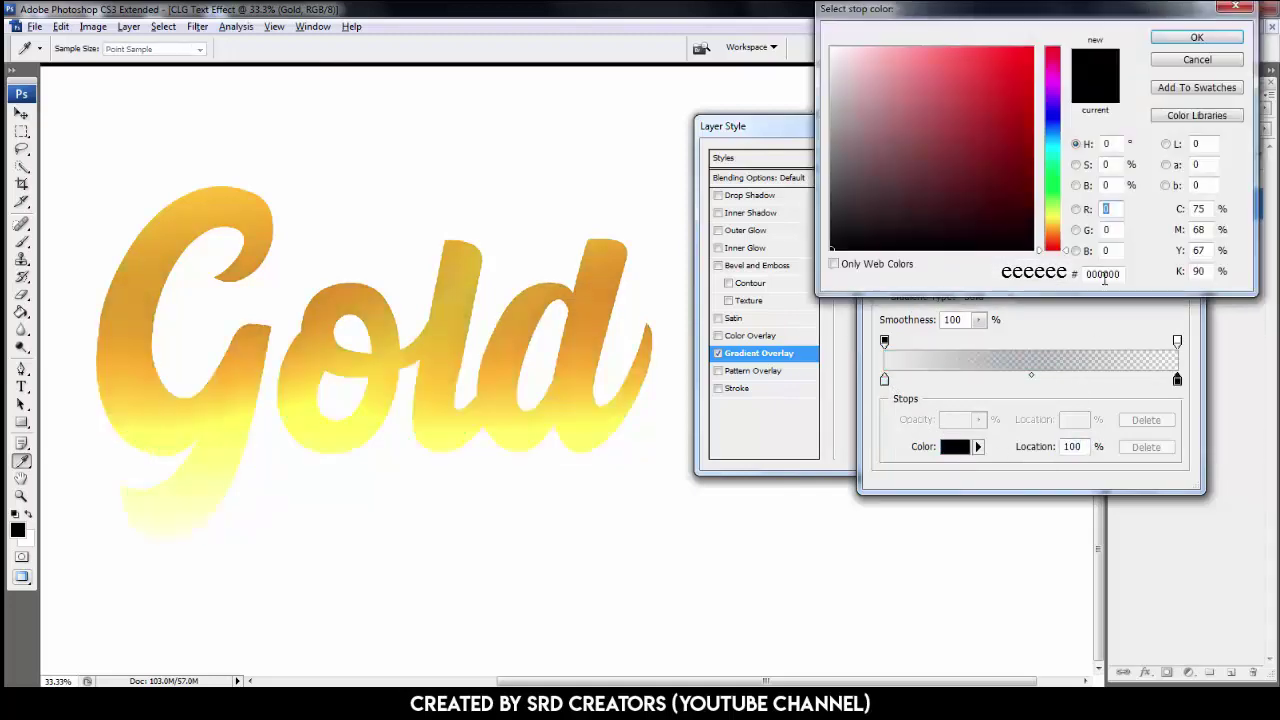
pyautogui.write('eeeeee')
pyautogui.click(1175, 44)
pyautogui.click(1162, 150)
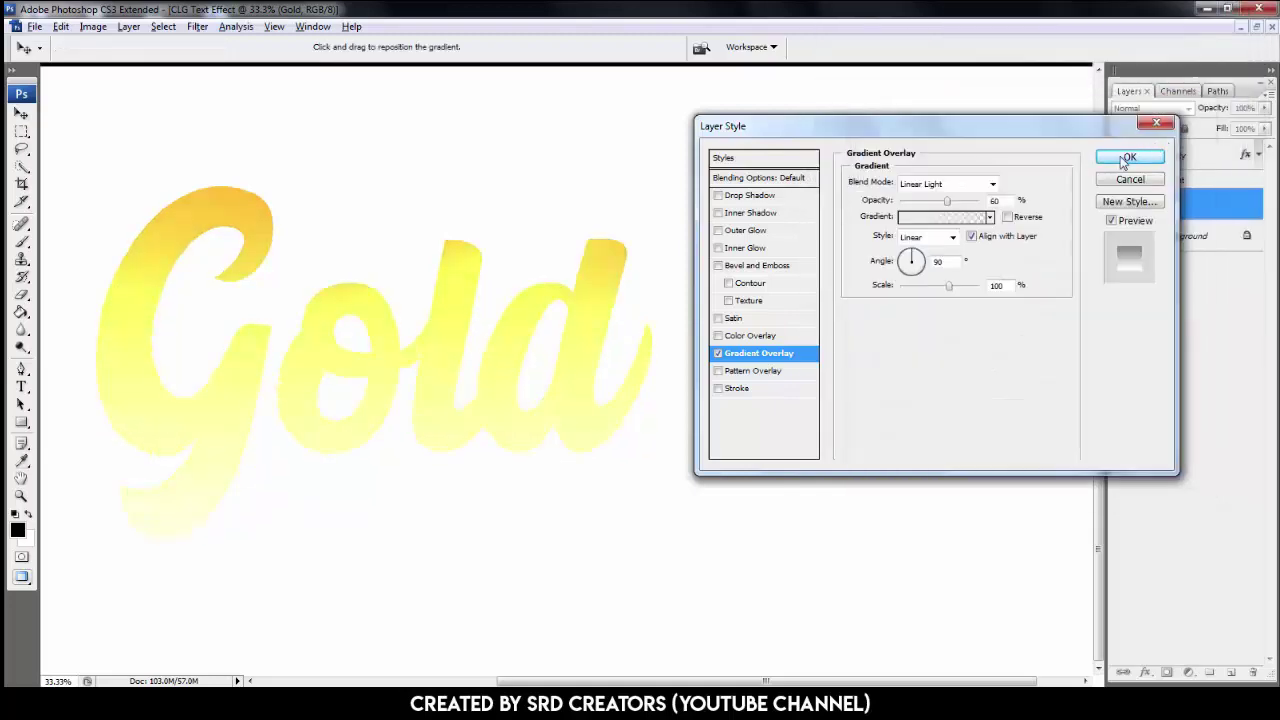
# Make Gold's overlay a Reflected gradient at 79° and 10% scale, shifted diagonally up-left
pyautogui.click(948, 238)
pyautogui.click(936, 287)
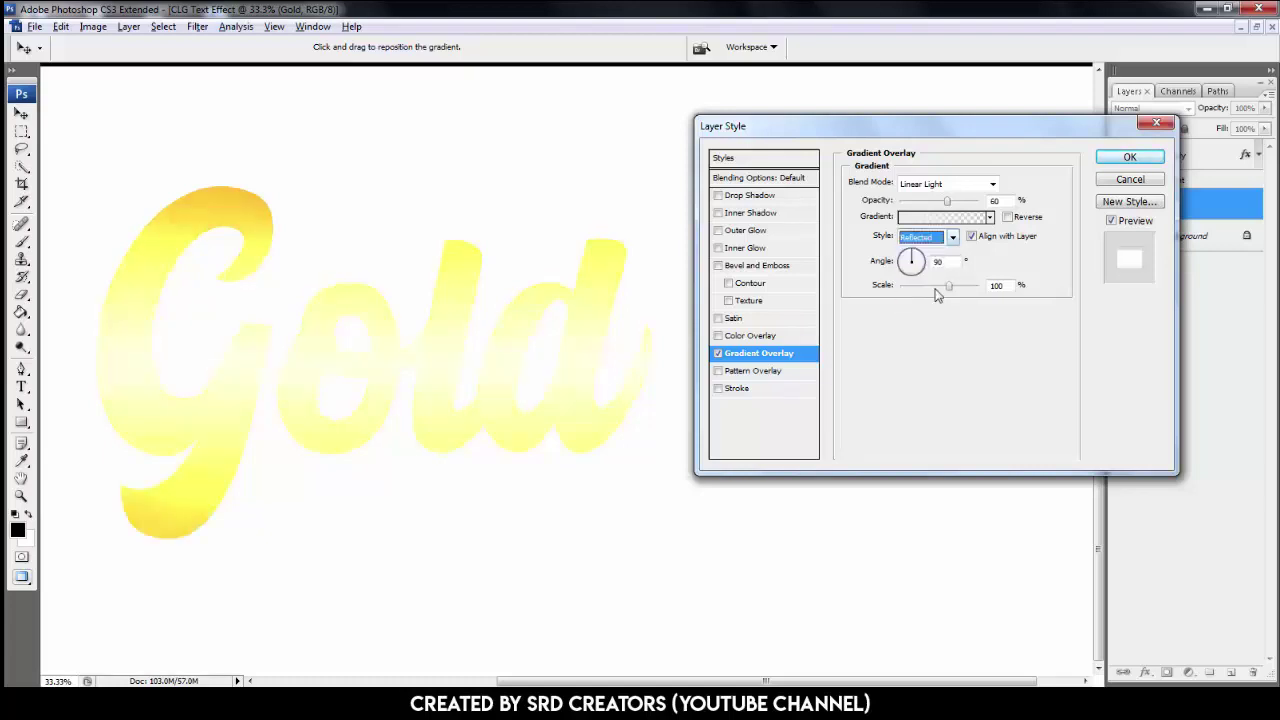
pyautogui.click(949, 262)
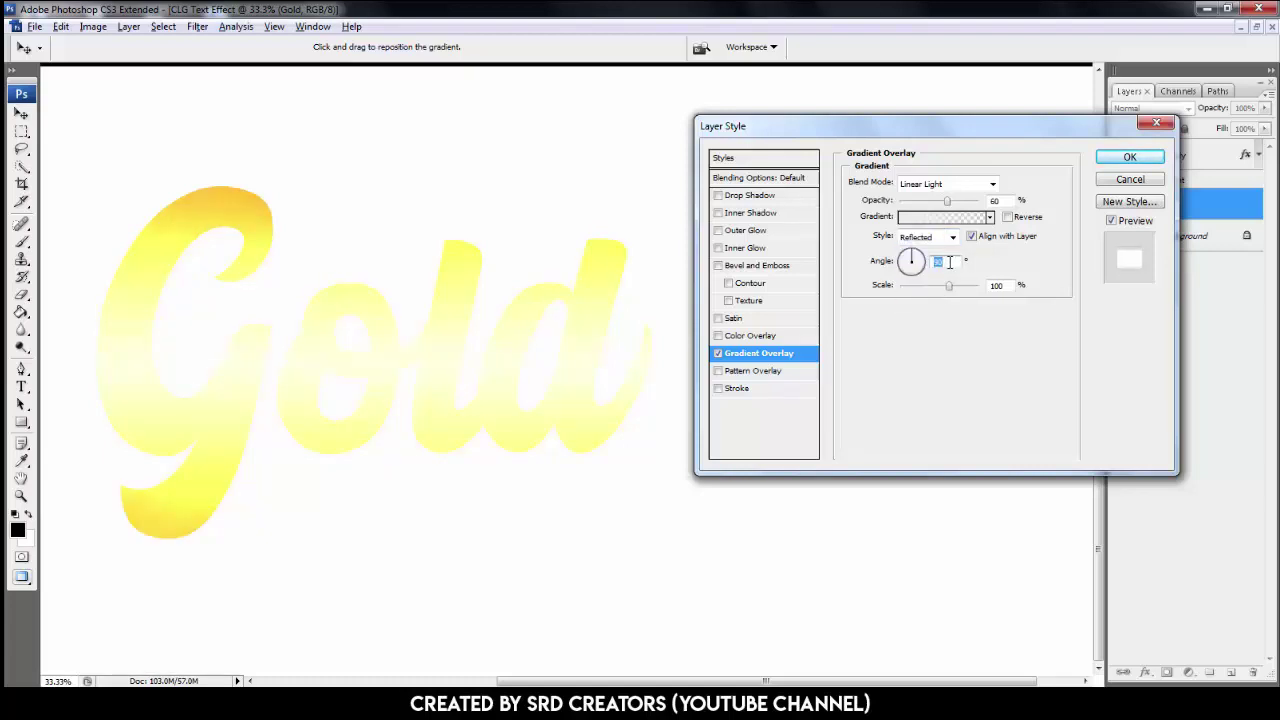
pyautogui.write('70')
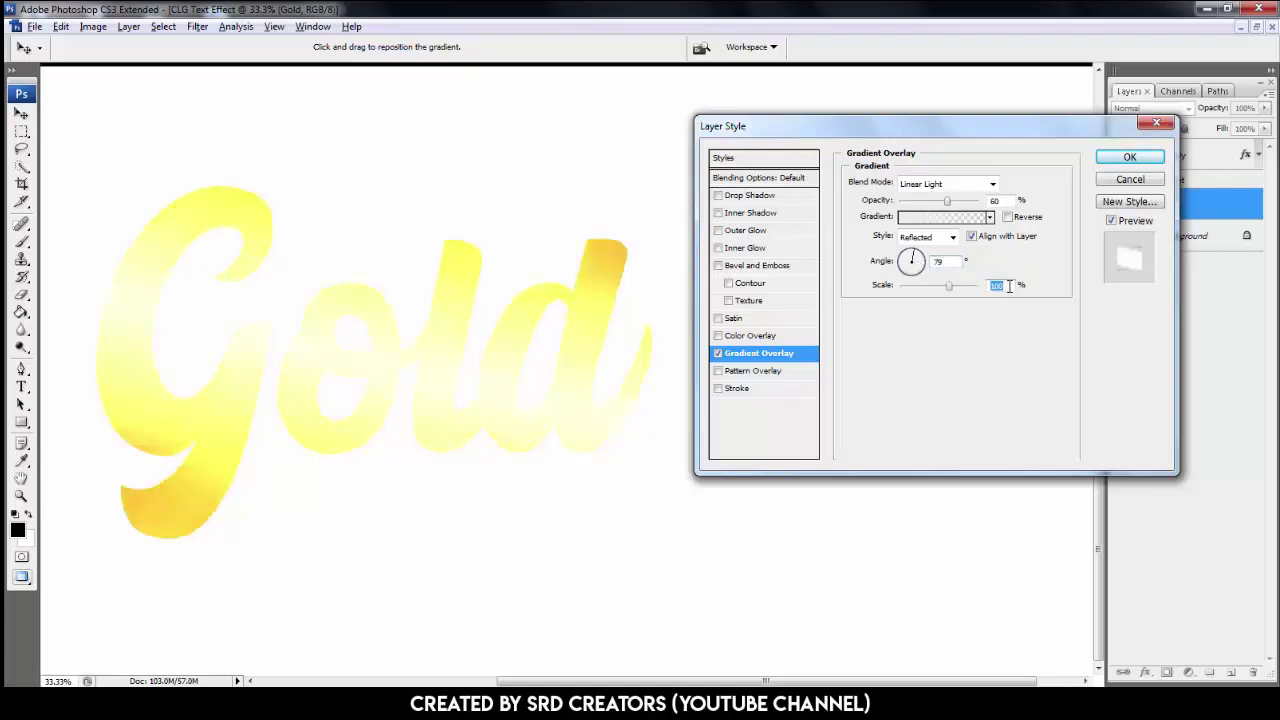
pyautogui.write('10')
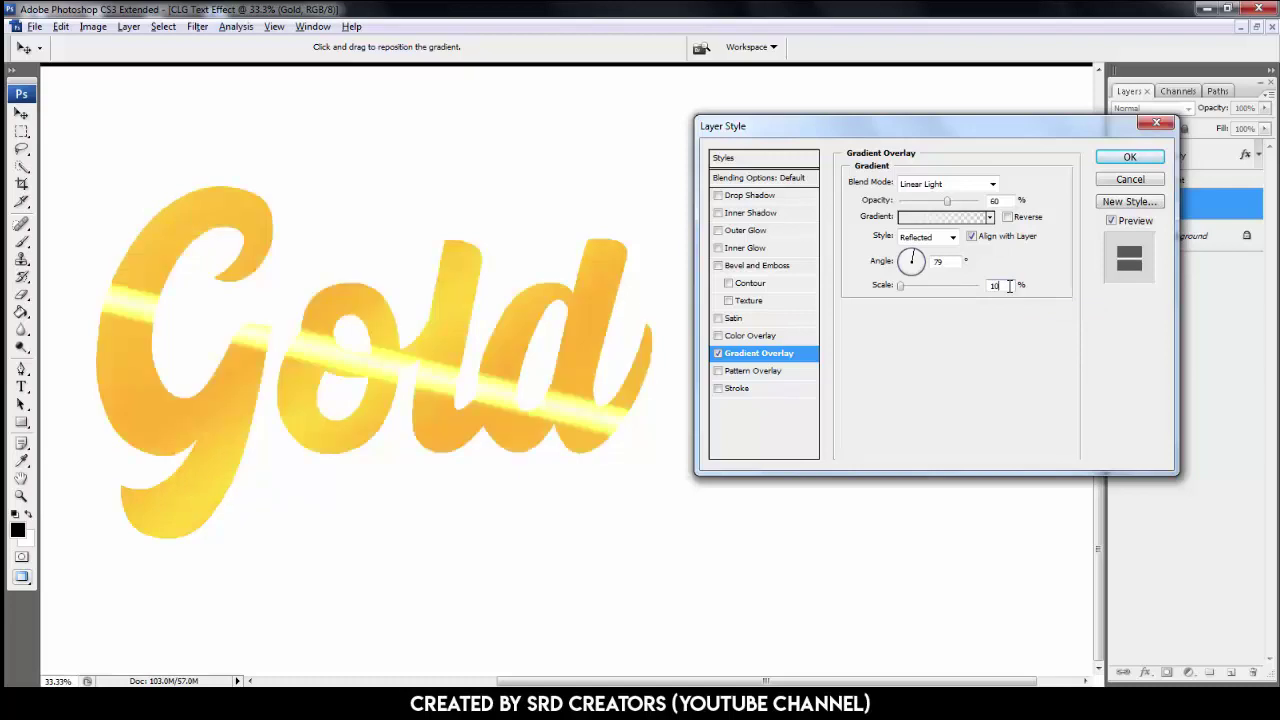
pyautogui.moveTo(483, 371); pyautogui.dragTo(463, 347)
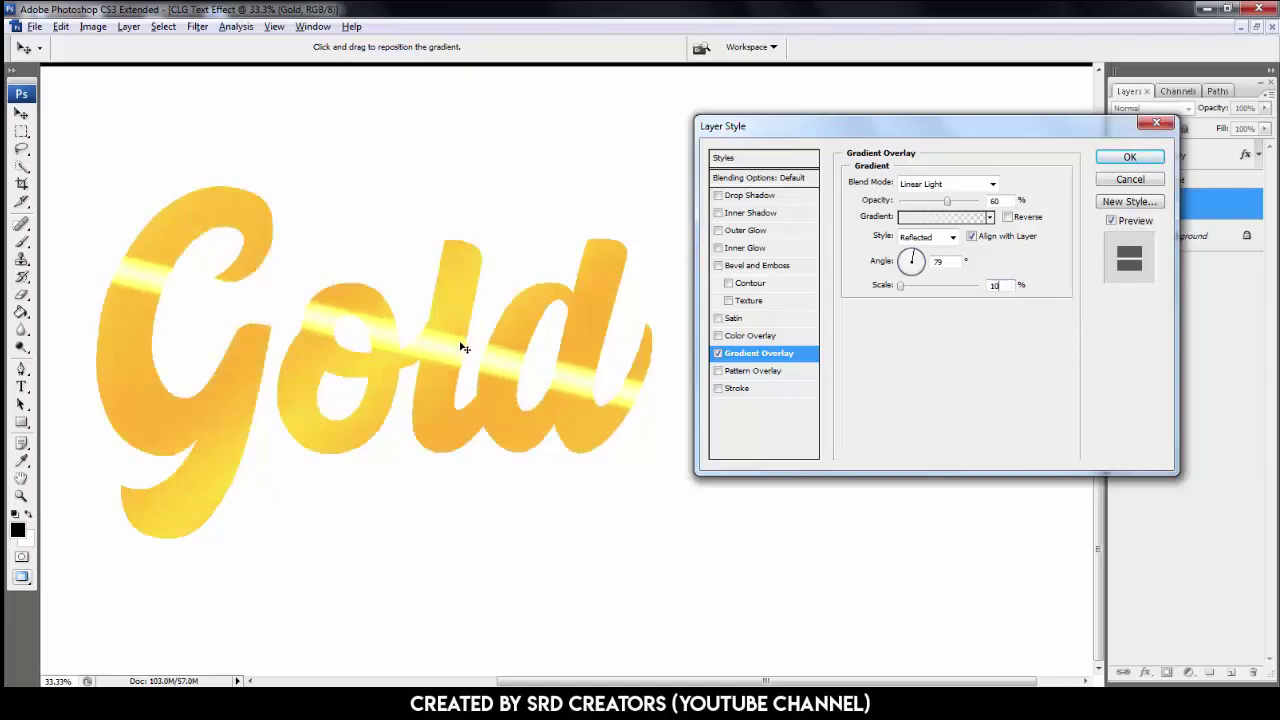
# Confirm the Reflected overlay, then duplicate the Gold layer under the name 3d
pyautogui.click(1129, 157)
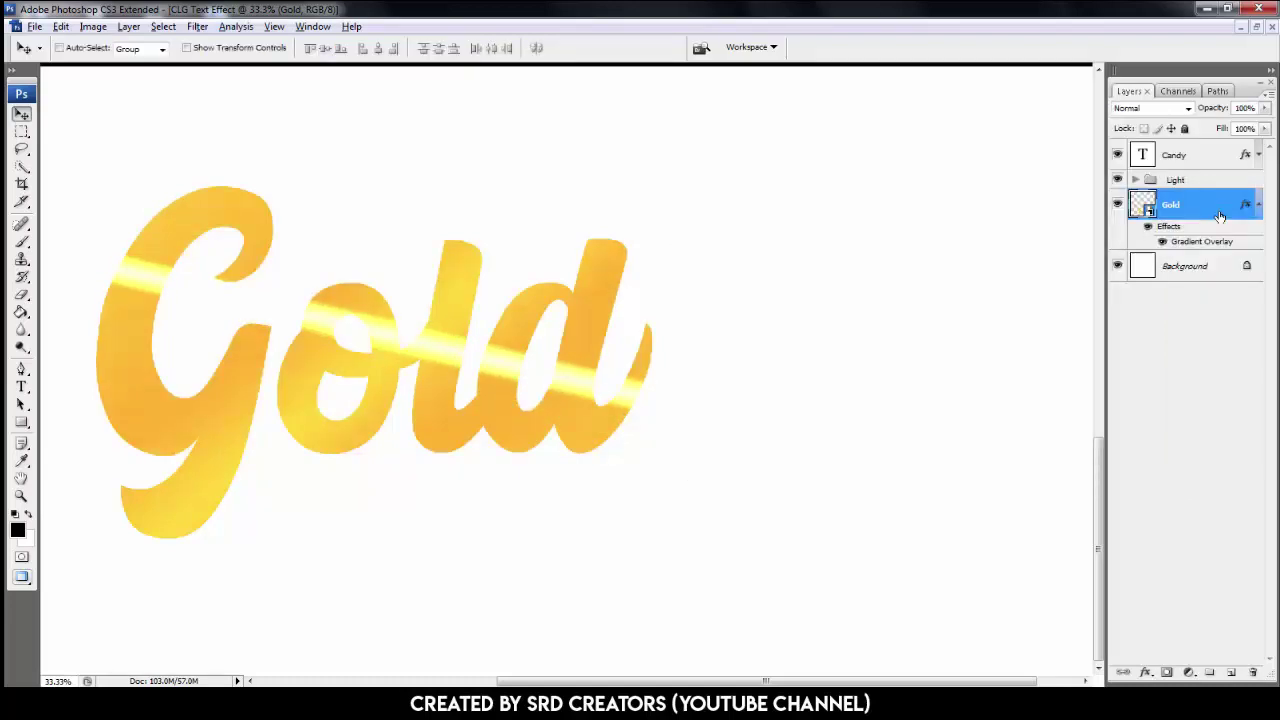
pyautogui.rightClick(1220, 214)
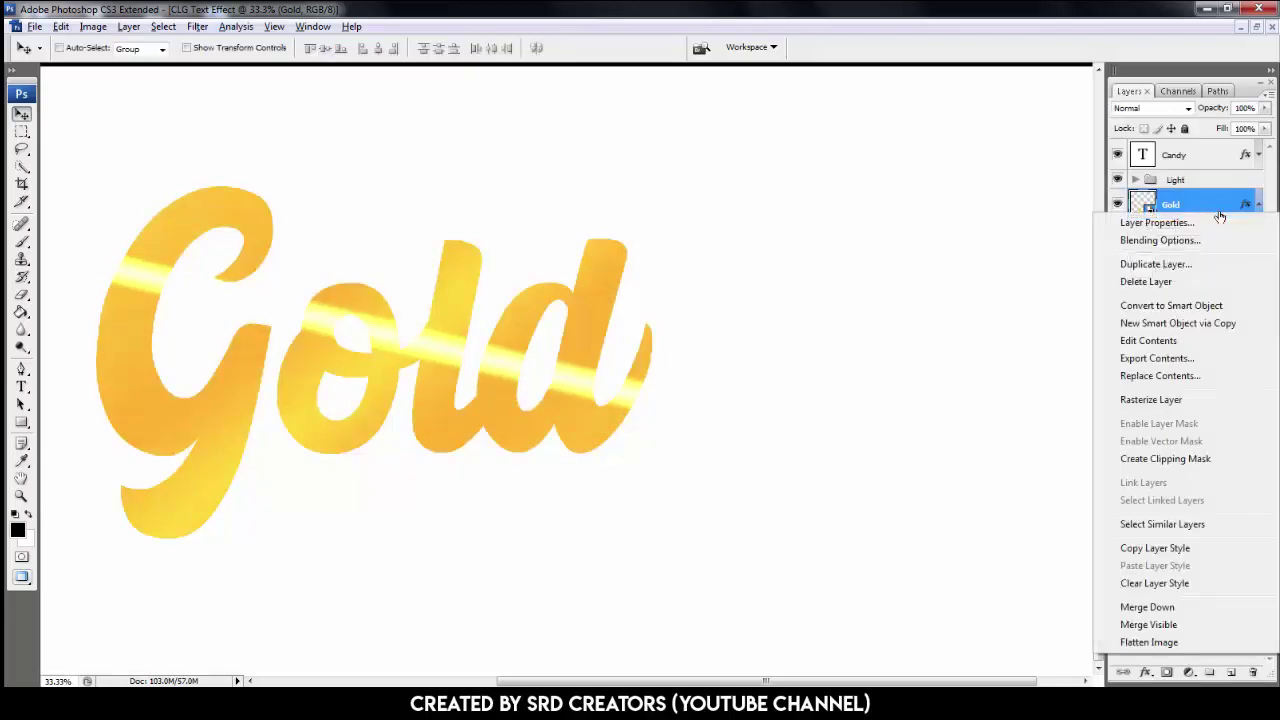
pyautogui.click(1200, 265)
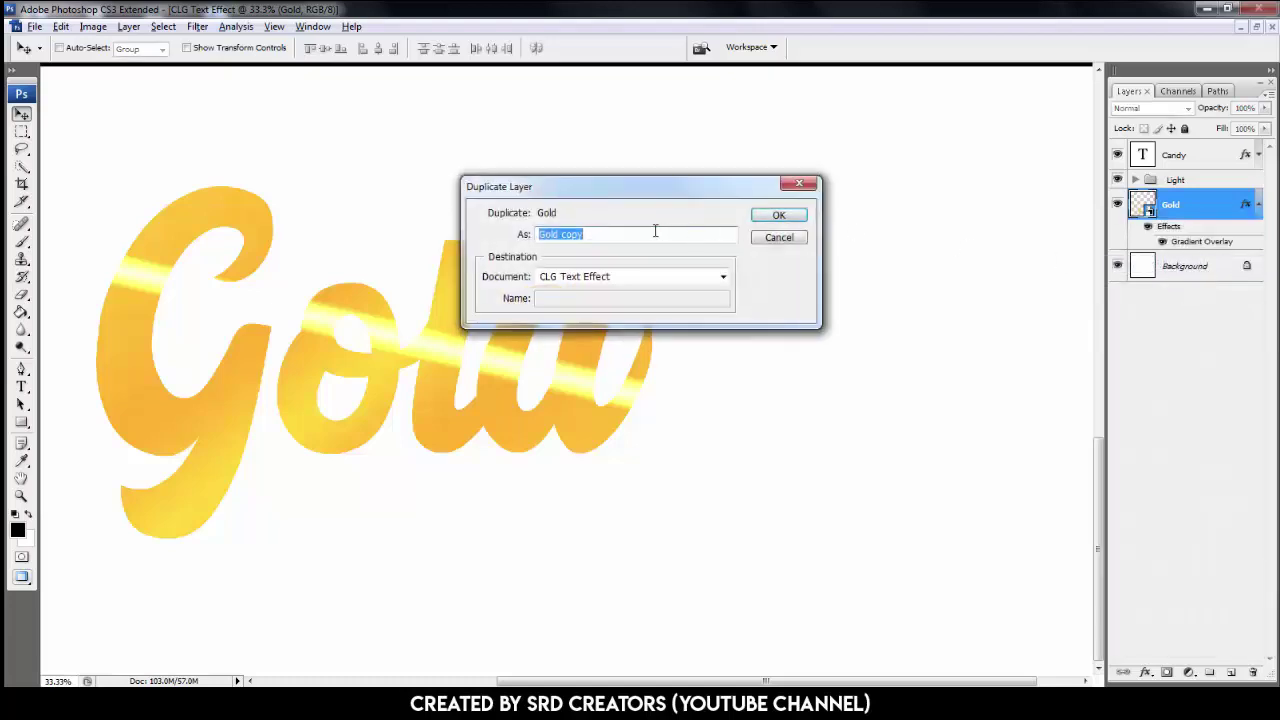
pyautogui.write('3d')
pyautogui.click(779, 215)
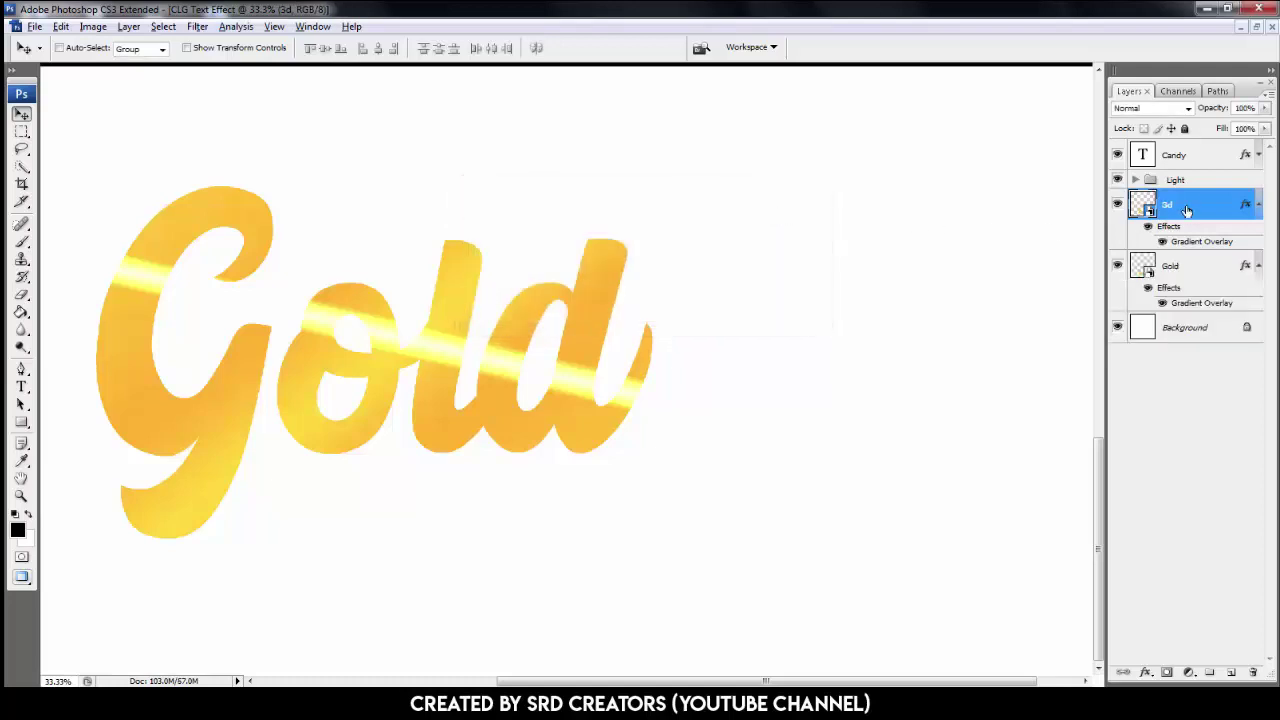
# Place the 3d layer directly beneath Gold and reselect the Gold layer
pyautogui.moveTo(1186, 210); pyautogui.dragTo(1192, 298)
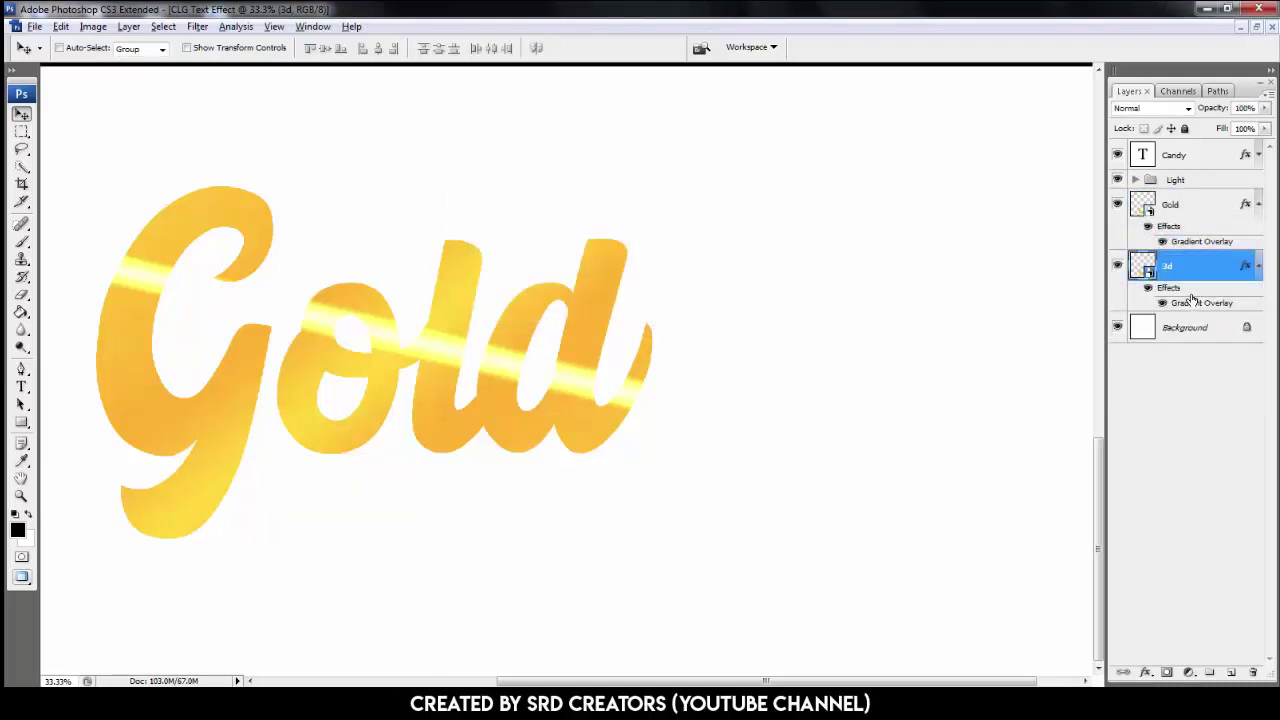
pyautogui.click(1258, 266)
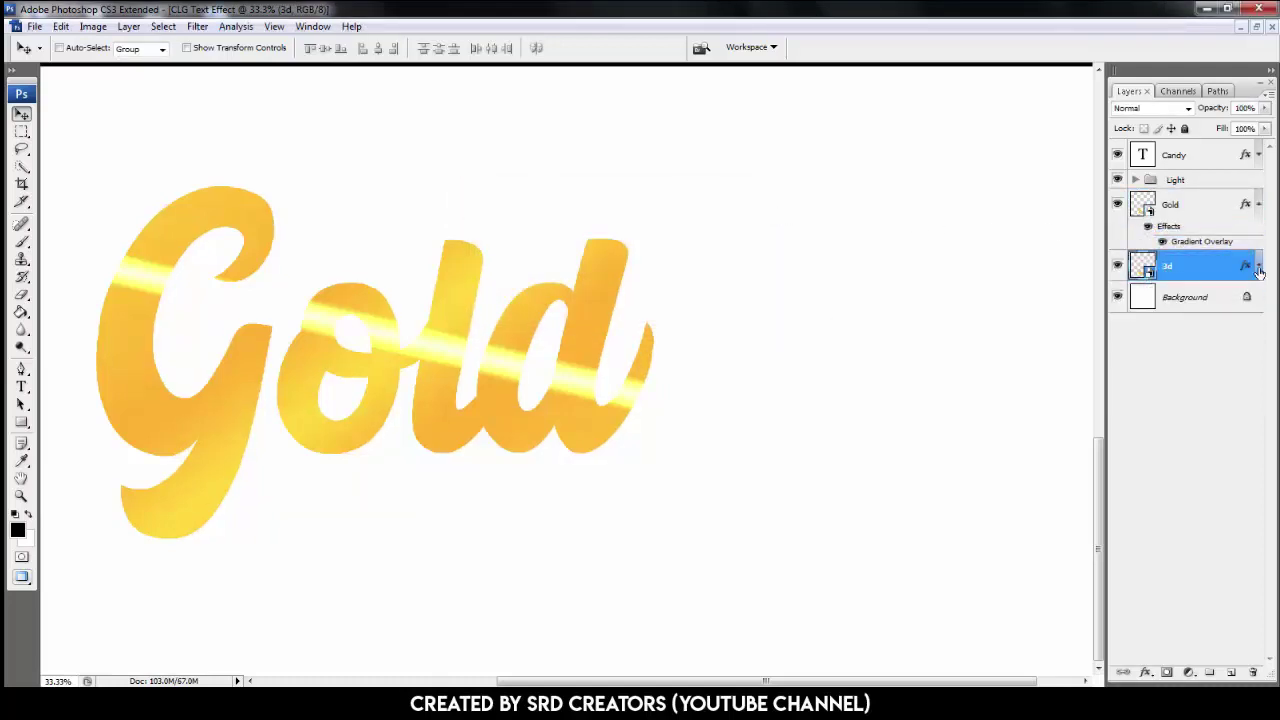
pyautogui.click(1208, 208)
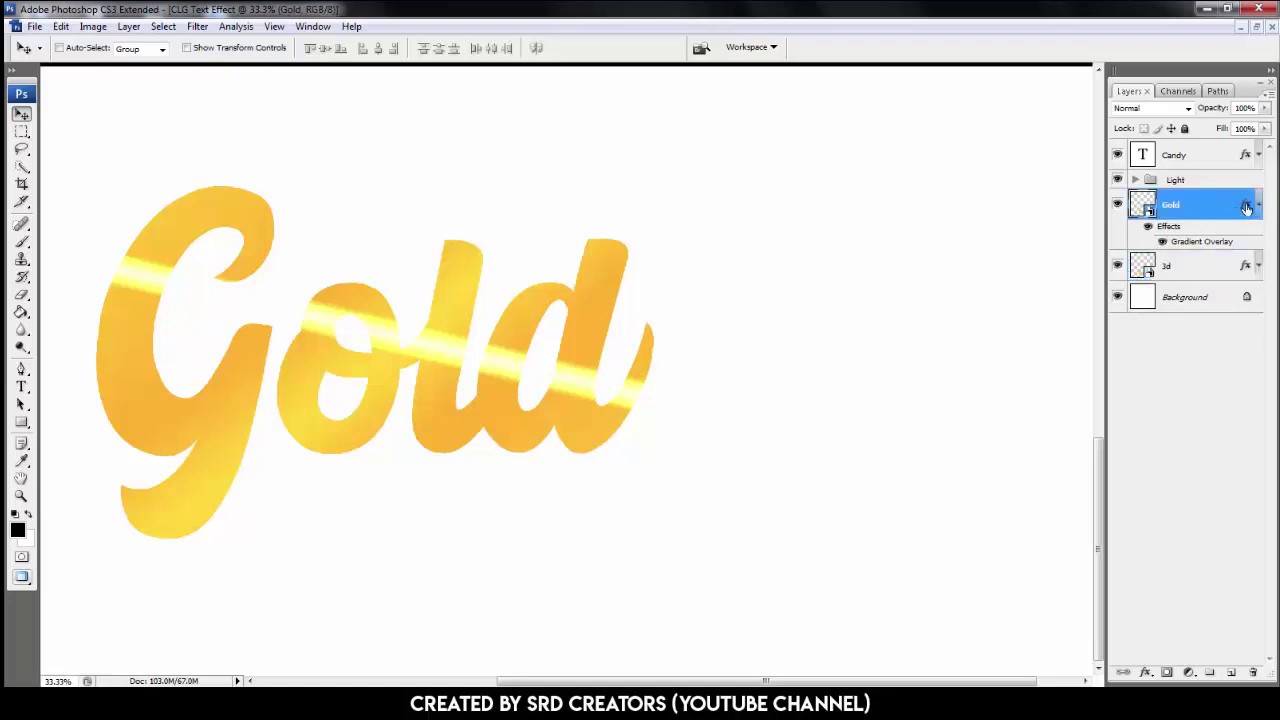
# Add a drop shadow to Gold with 135 px distance, 0 spread and 202 px size
pyautogui.doubleClick(1246, 207)
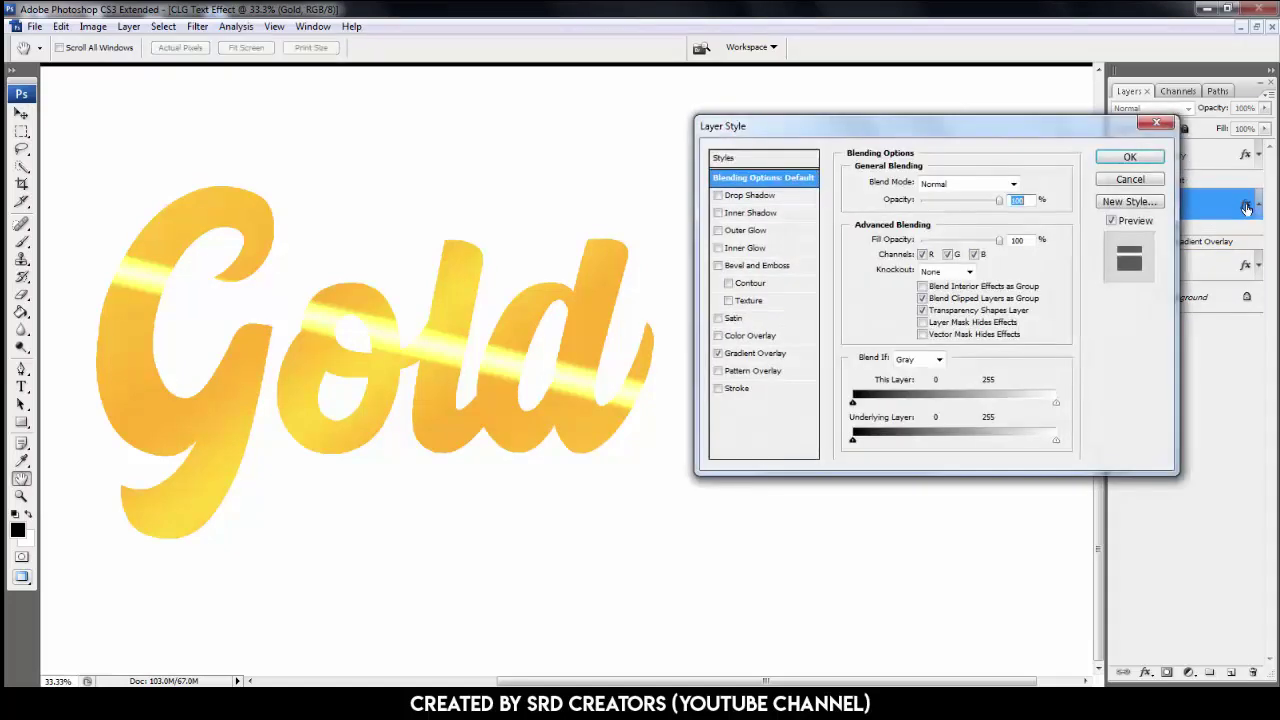
pyautogui.click(768, 196)
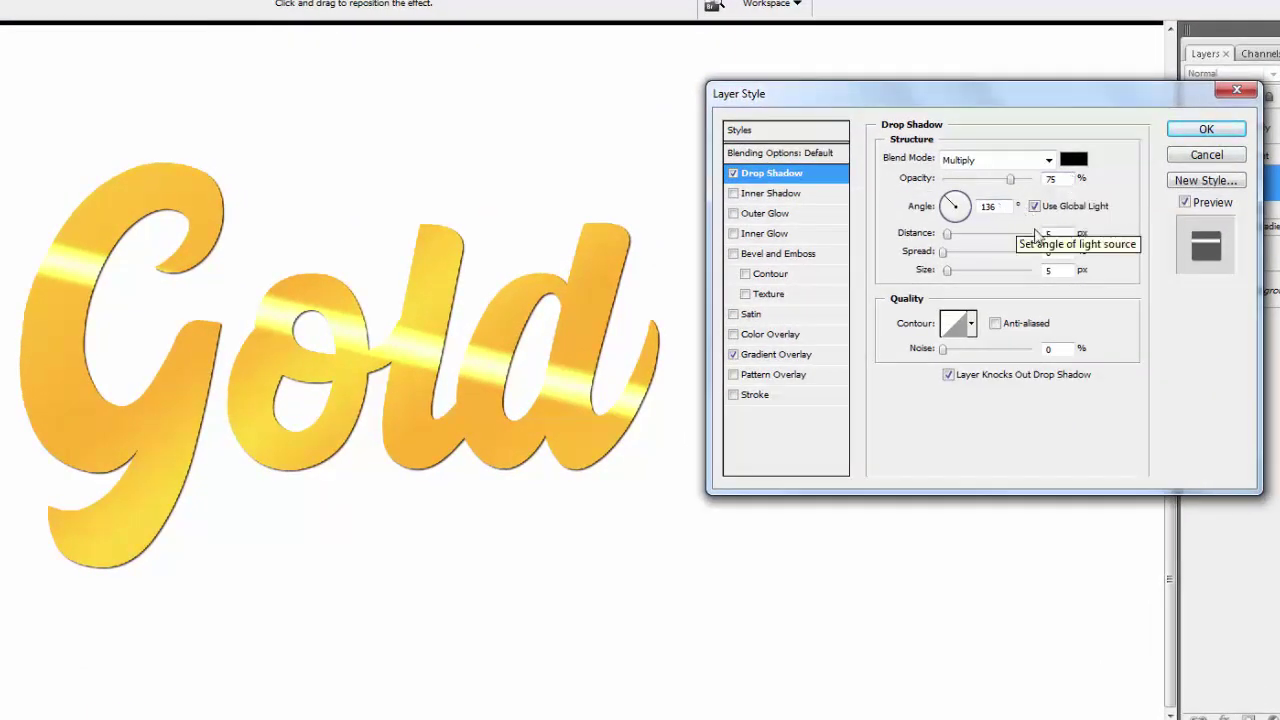
pyautogui.click(1062, 234)
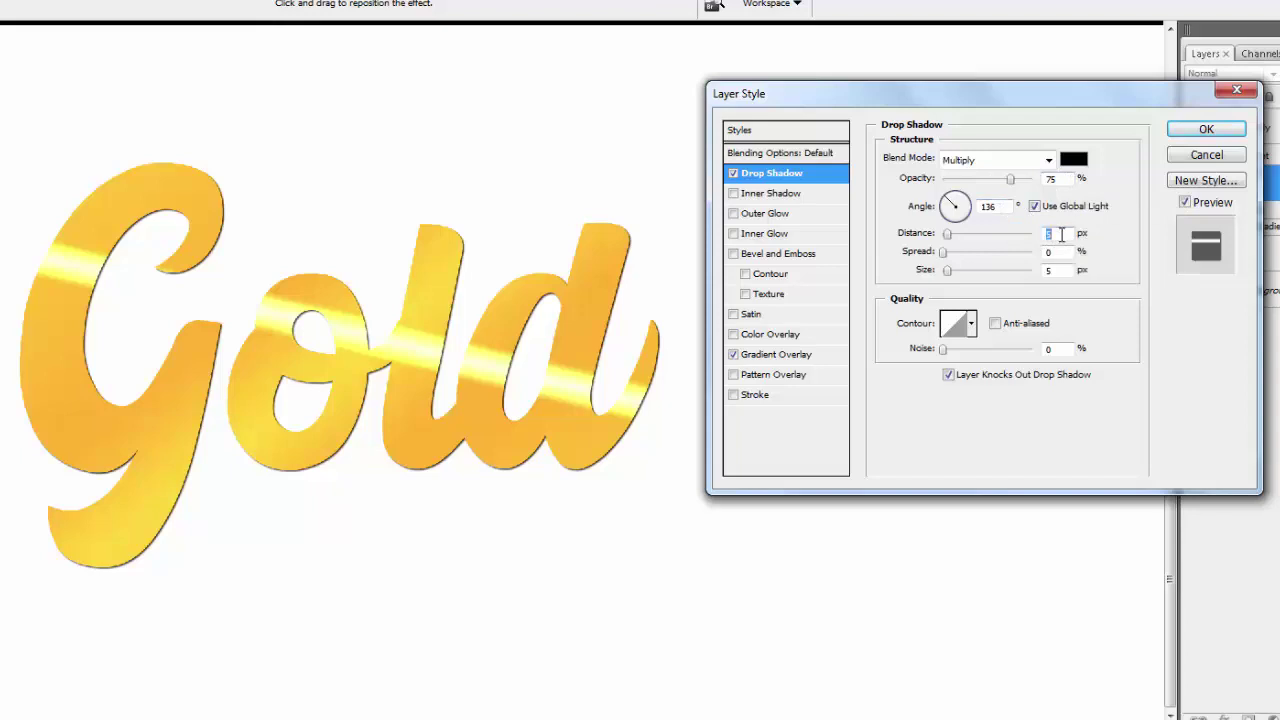
pyautogui.write('135')
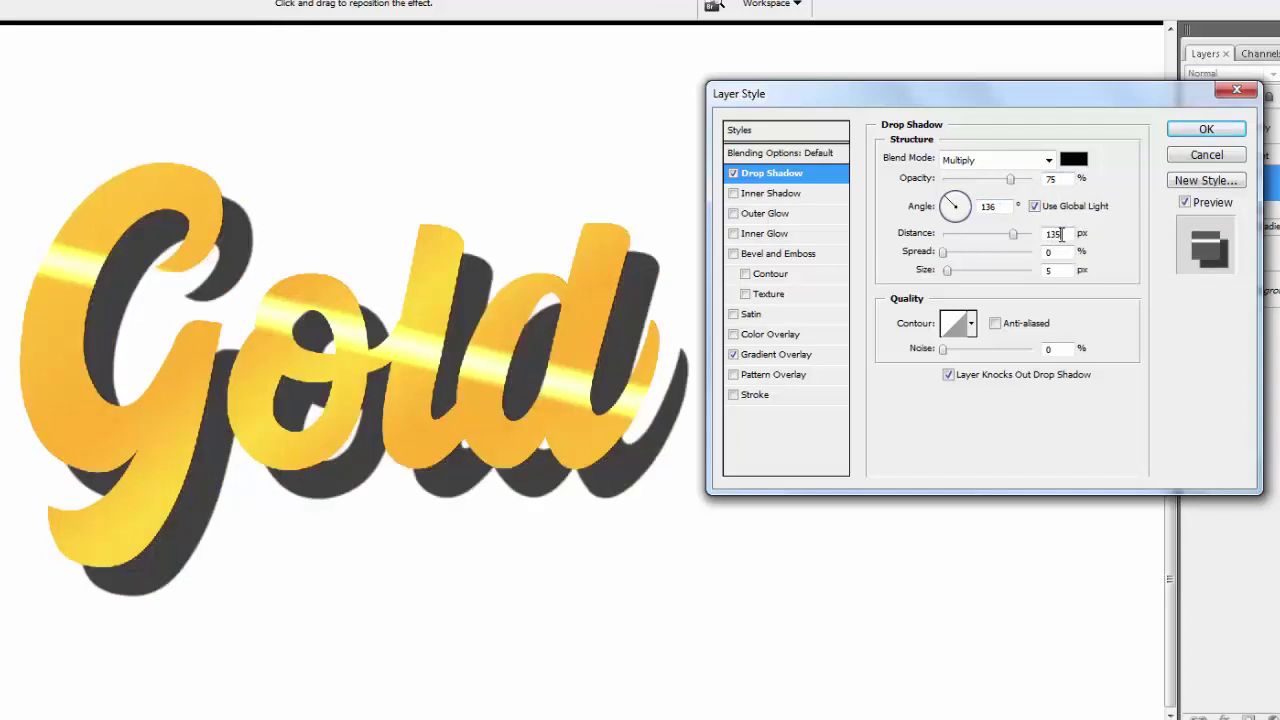
pyautogui.click(1062, 253)
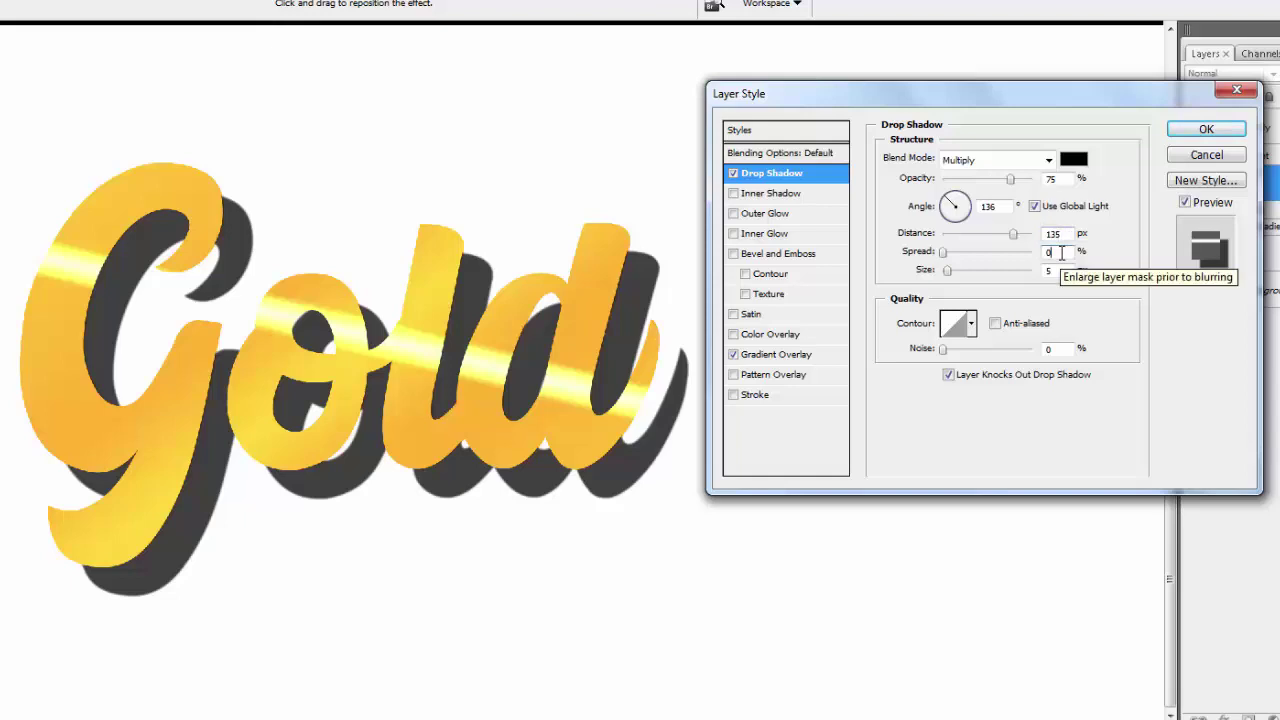
pyautogui.click(1065, 272)
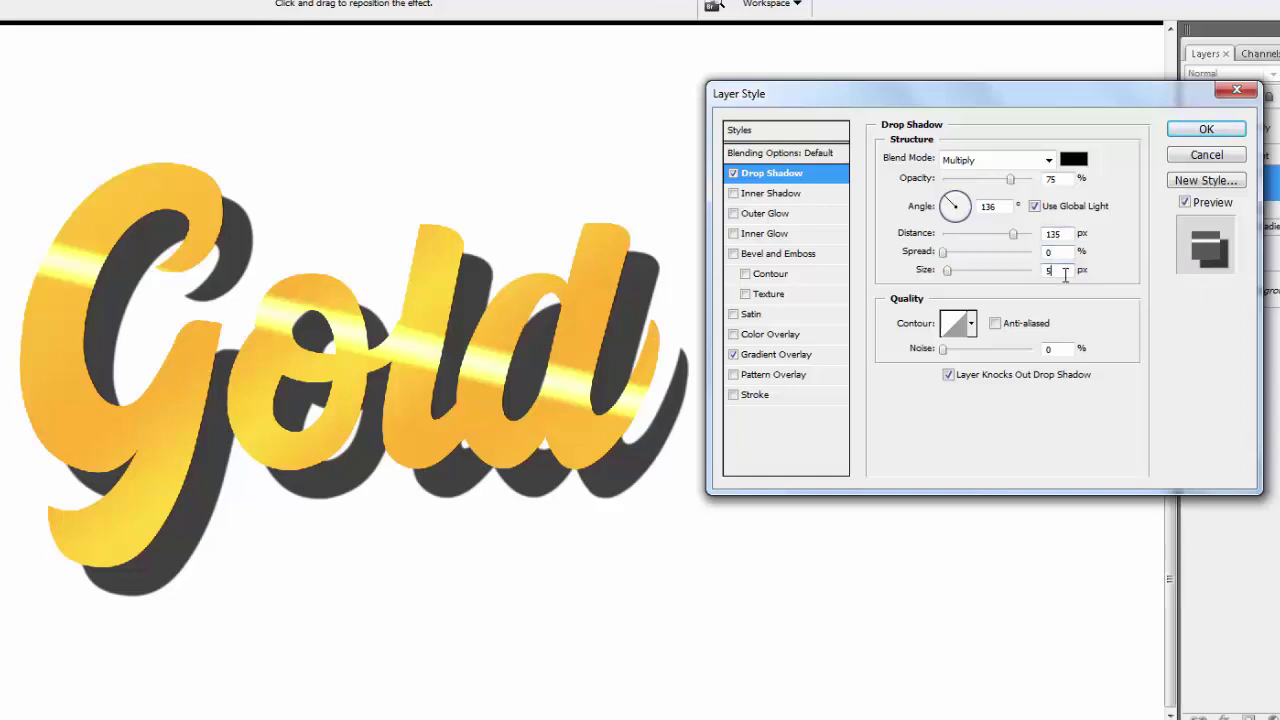
pyautogui.write('202')
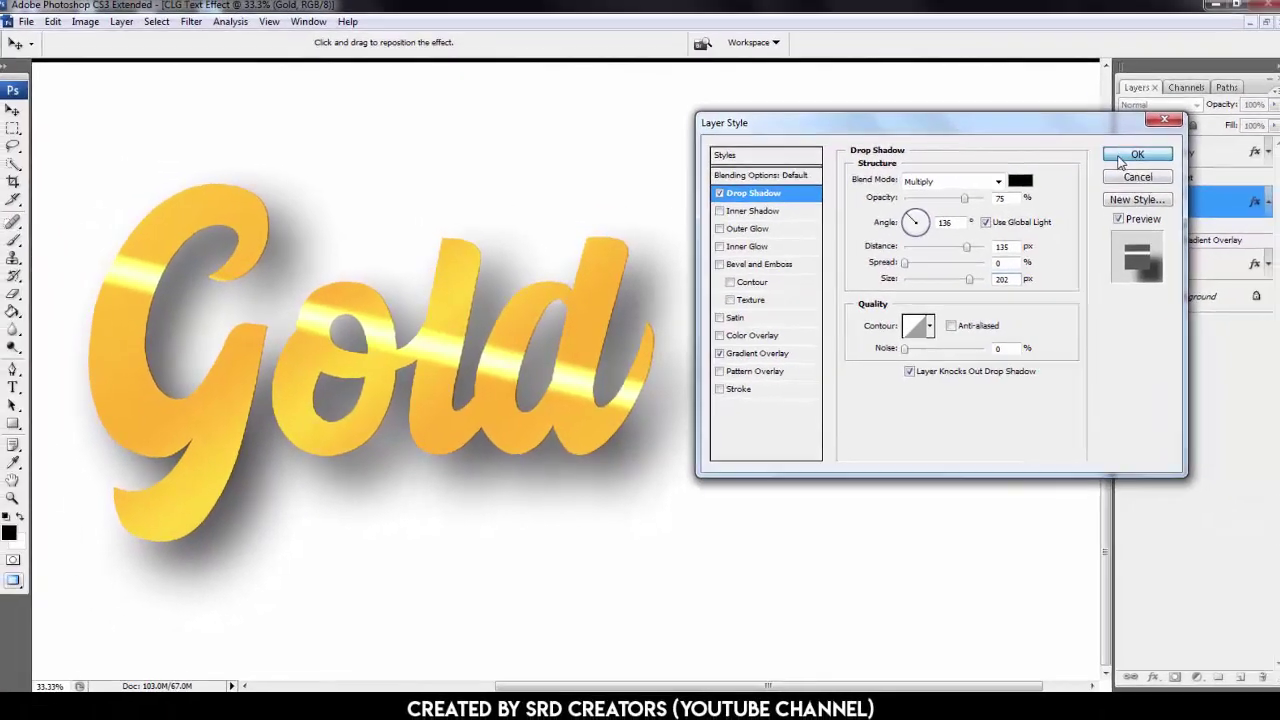
pyautogui.click(1189, 135)
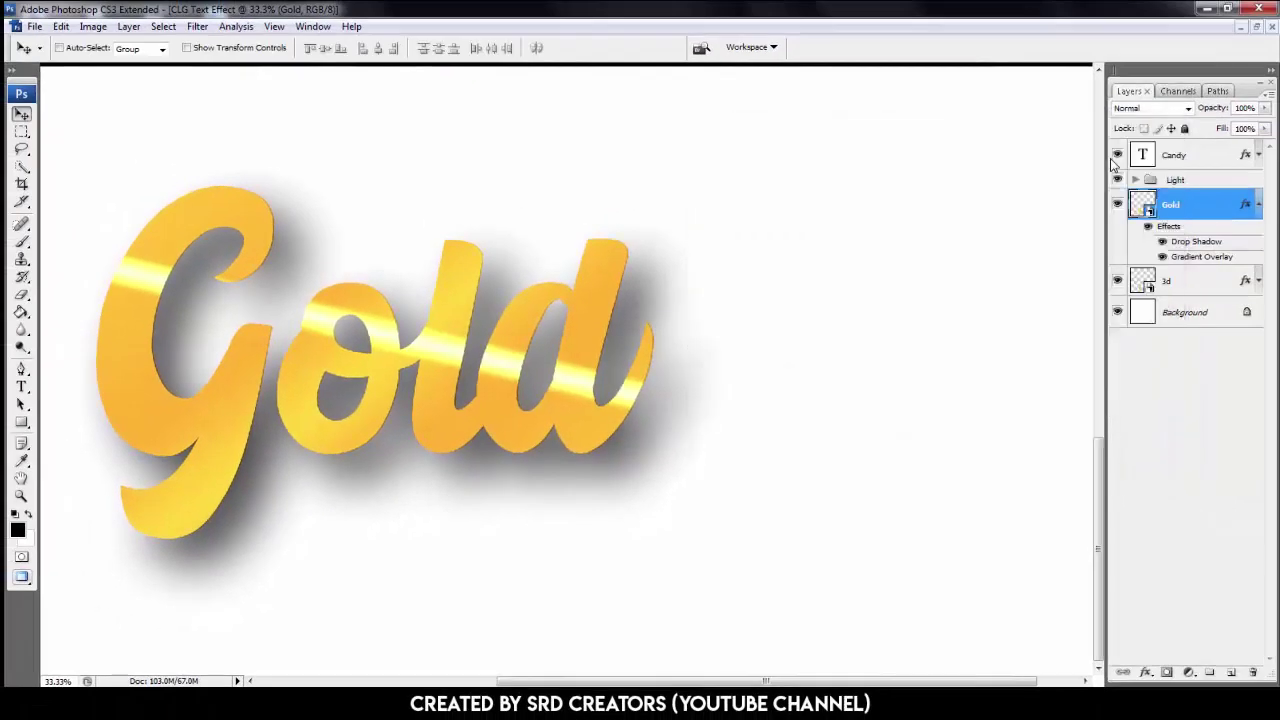
# Nudge out 29 right-shifted copies of the 3d layer, then select the original 3d at the bottom
pyautogui.click(1259, 205)
pyautogui.click(1202, 236)
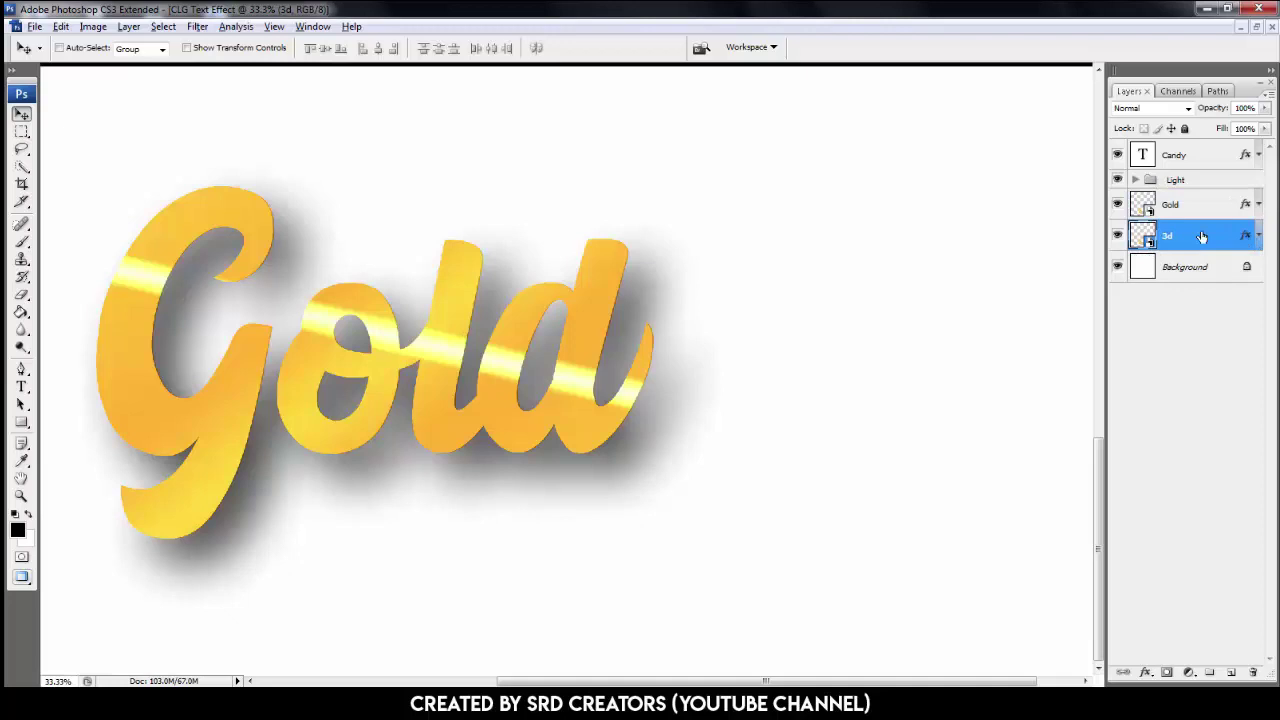
pyautogui.hotkey('alt', 'Right')
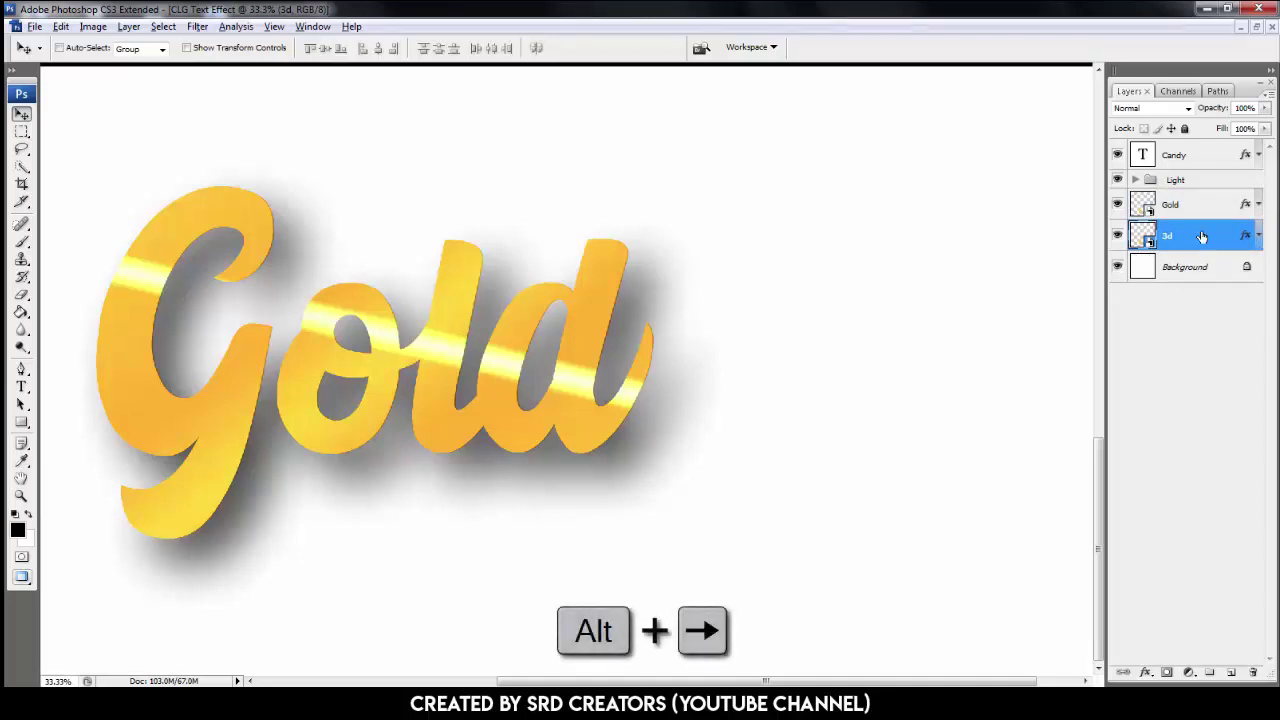
pyautogui.hotkey('alt', 'Right')
pyautogui.hotkey('alt', 'Right')
pyautogui.hotkey('alt', 'Right')
pyautogui.hotkey('alt', 'Right')
pyautogui.hotkey('alt', 'Right')
pyautogui.hotkey('alt', 'Right')
pyautogui.hotkey('alt', 'Right')
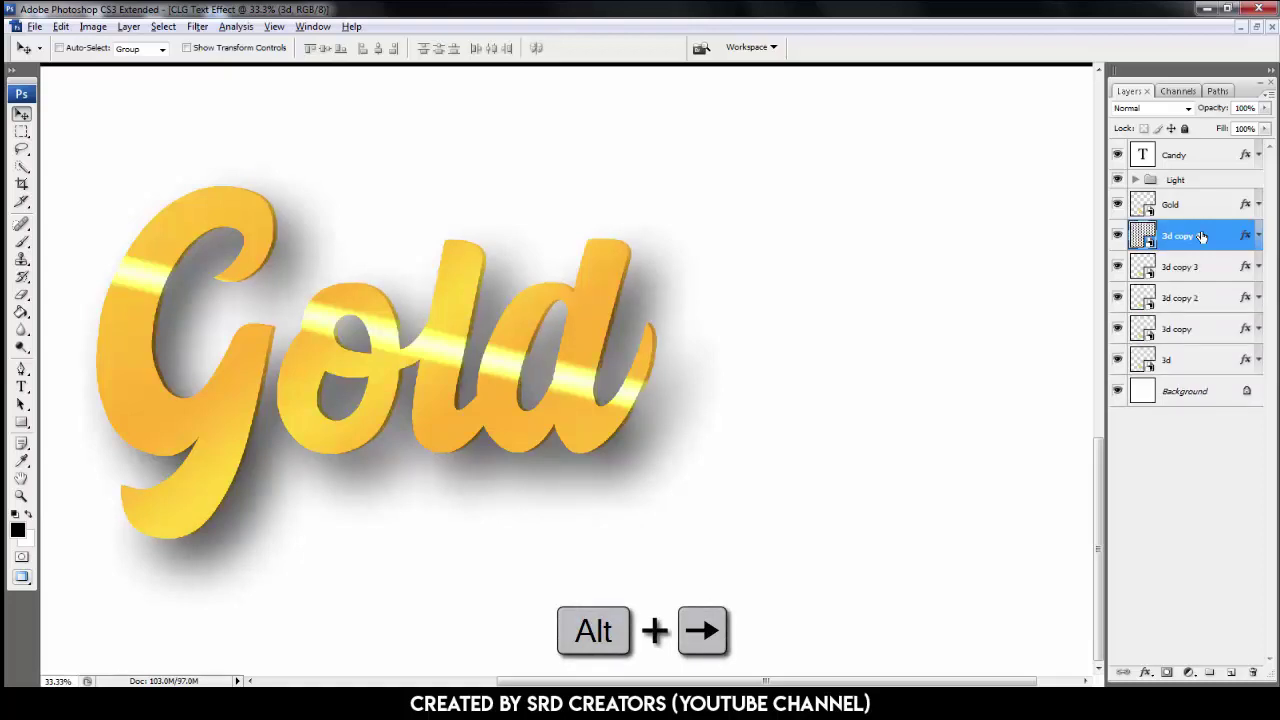
pyautogui.hotkey('alt', 'Right')
pyautogui.hotkey('alt', 'Right')
pyautogui.hotkey('alt', 'Right')
pyautogui.hotkey('alt', 'Right')
pyautogui.hotkey('alt', 'Right')
pyautogui.hotkey('alt', 'Right')
pyautogui.hotkey('alt', 'Right')
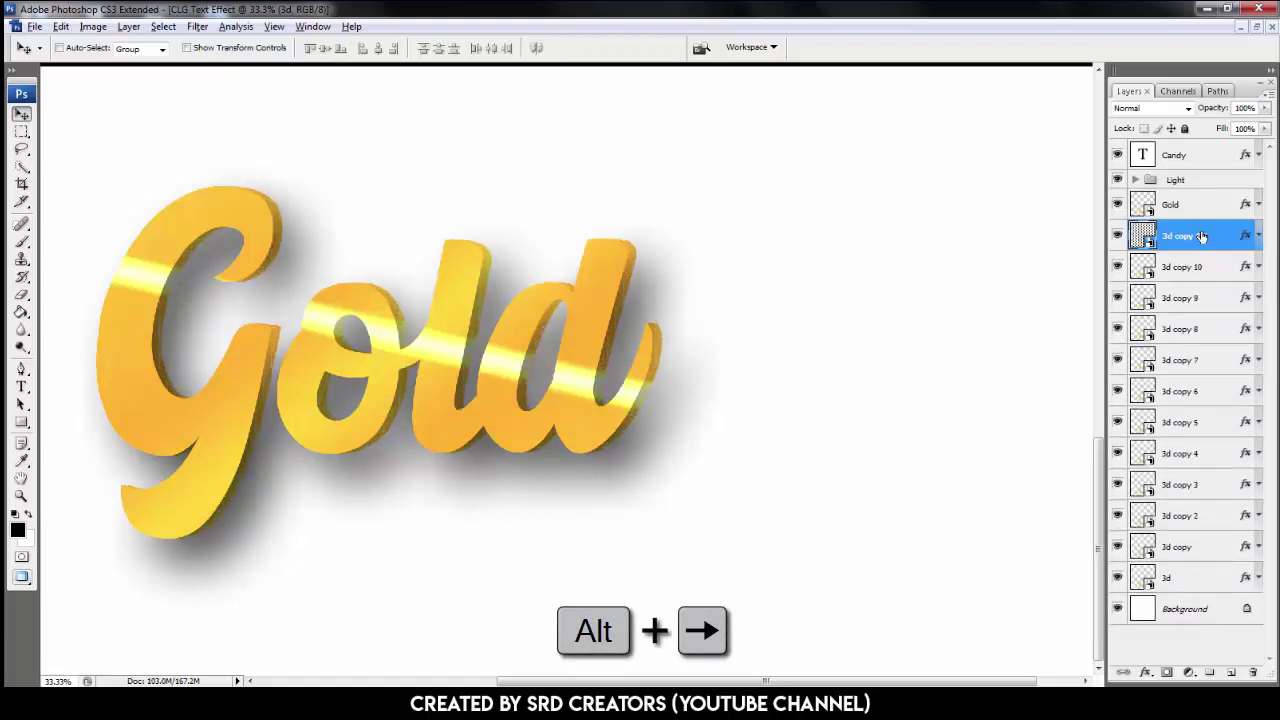
pyautogui.hotkey('alt', 'Right')
pyautogui.hotkey('alt', 'Right')
pyautogui.hotkey('alt', 'Right')
pyautogui.hotkey('alt', 'Right')
pyautogui.hotkey('alt', 'Right')
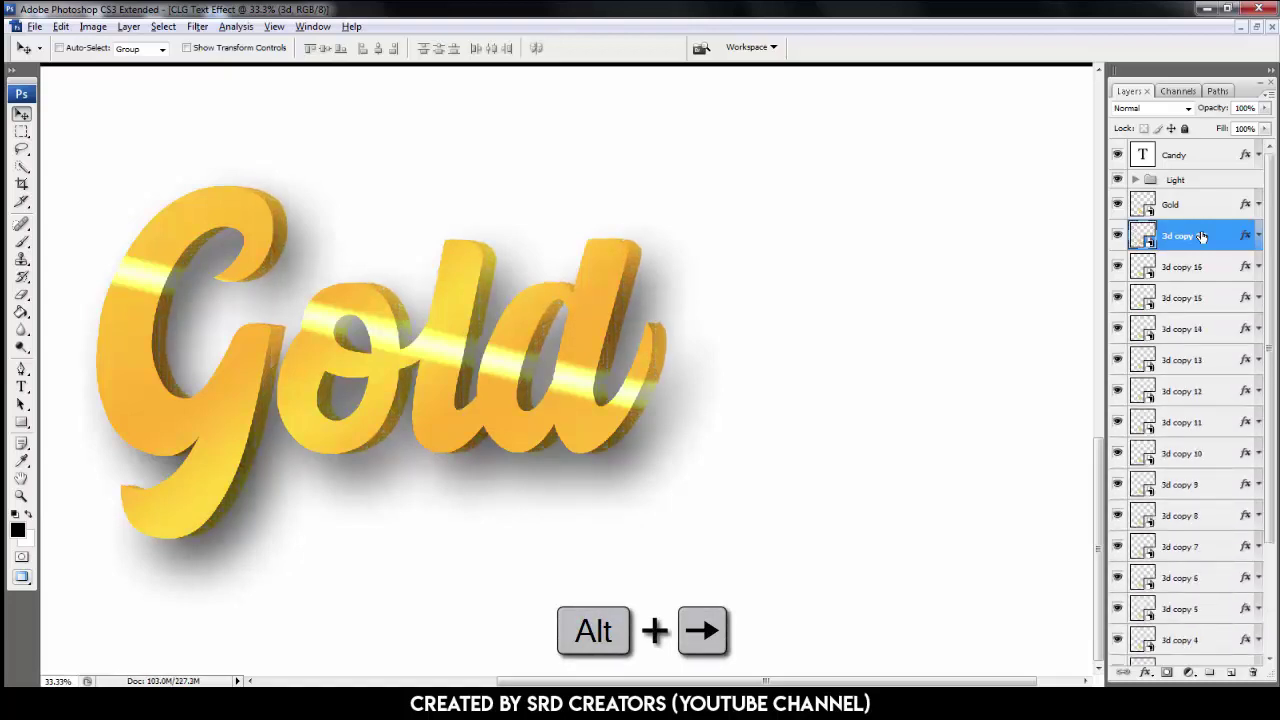
pyautogui.hotkey('alt', 'Right')
pyautogui.hotkey('alt', 'Right')
pyautogui.hotkey('alt', 'Right')
pyautogui.hotkey('alt', 'Right')
pyautogui.hotkey('alt', 'Right')
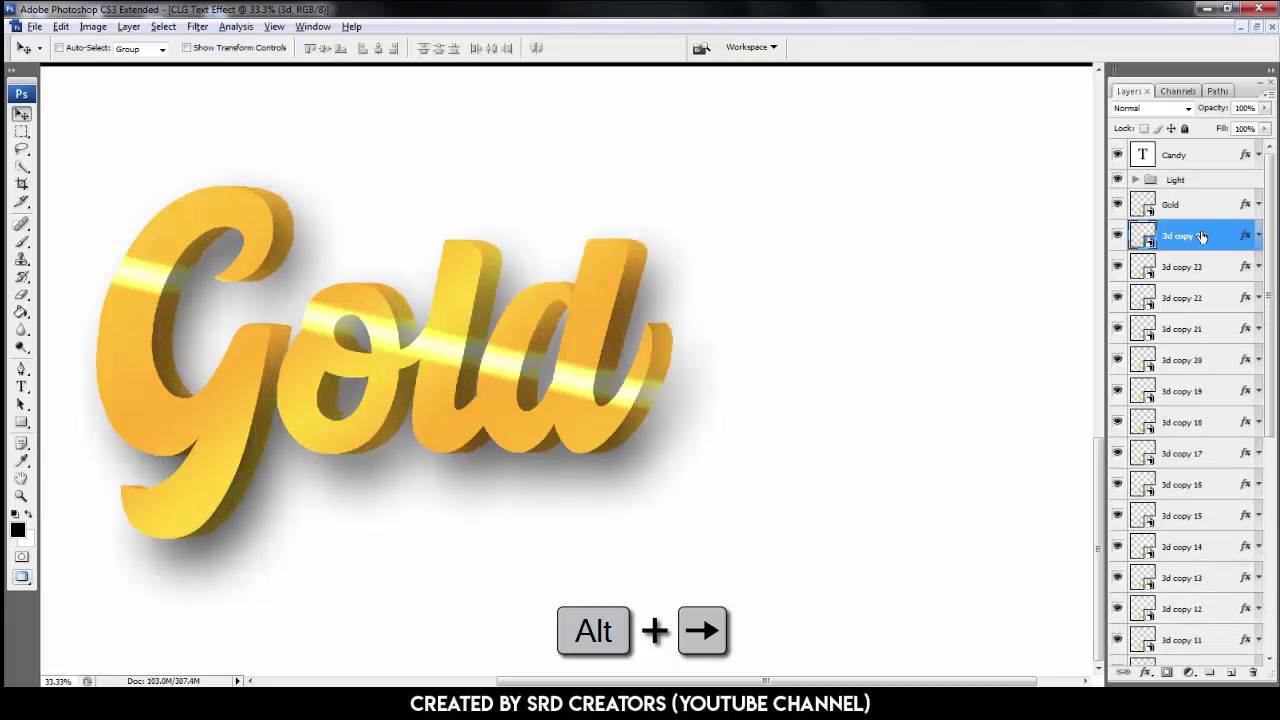
pyautogui.hotkey('alt', 'Right')
pyautogui.hotkey('alt', 'Right')
pyautogui.hotkey('alt', 'Right')
pyautogui.hotkey('alt', 'Right')
pyautogui.hotkey('alt', 'Right')
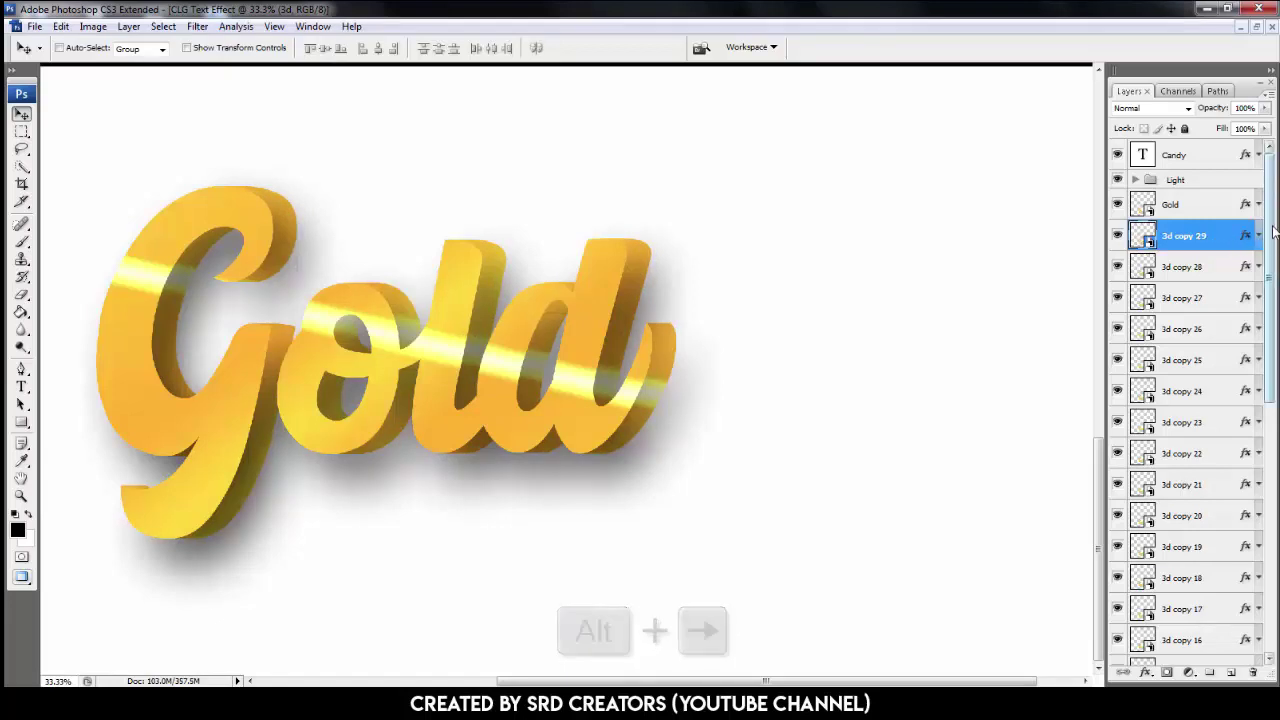
pyautogui.scroll(-5, 1201, 236)
pyautogui.scroll(-8, 1190, 400)
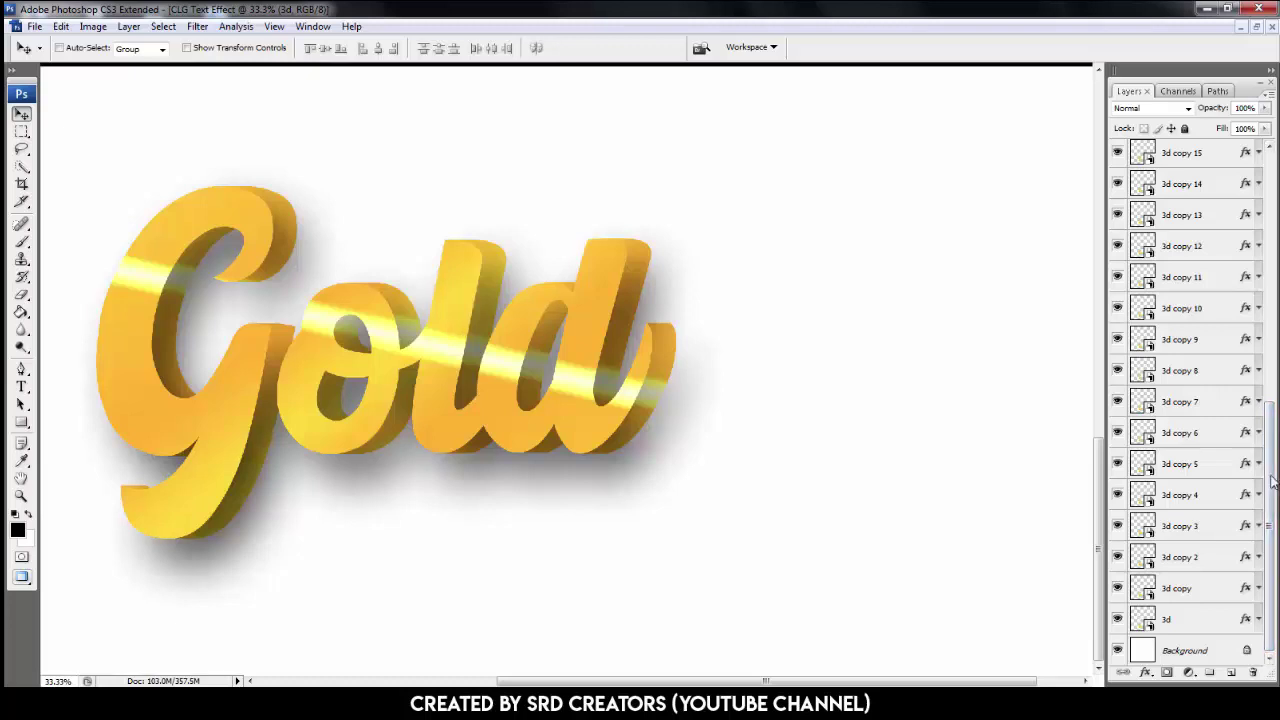
pyautogui.click(1194, 622)
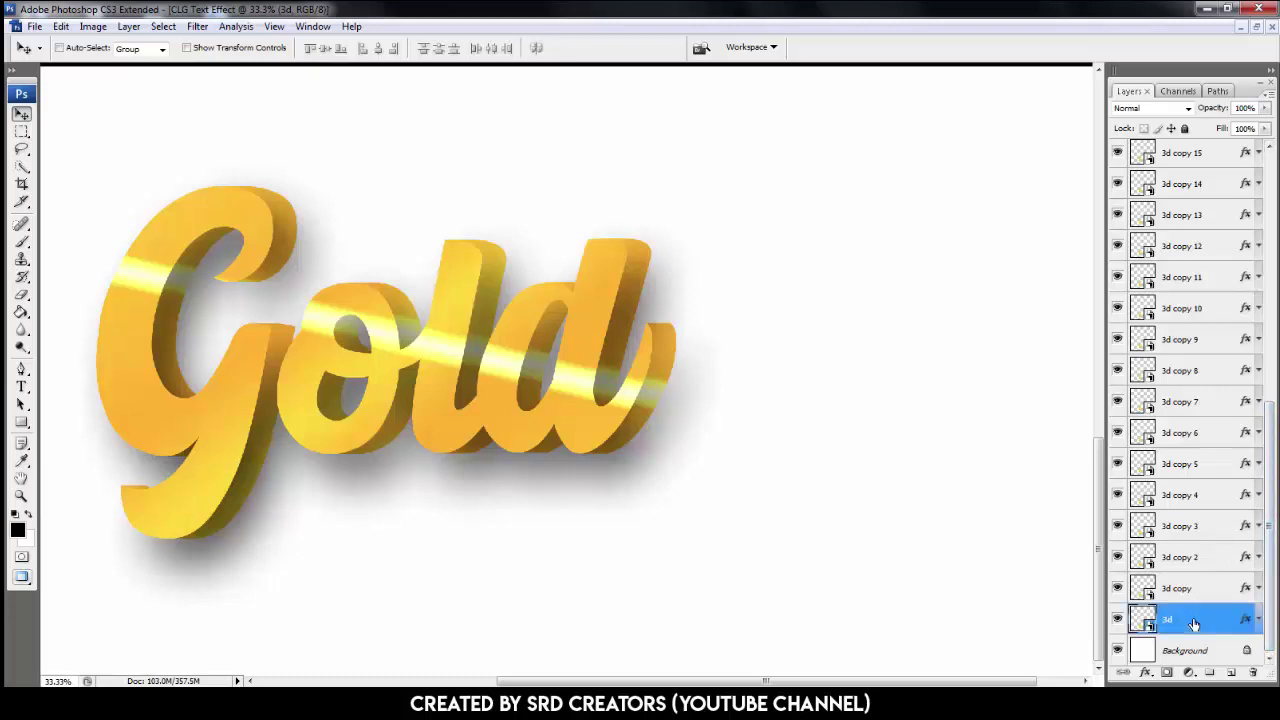
# Add an Outer Glow to the 3d layer in Normal mode at 38% opacity
pyautogui.doubleClick(1246, 621)
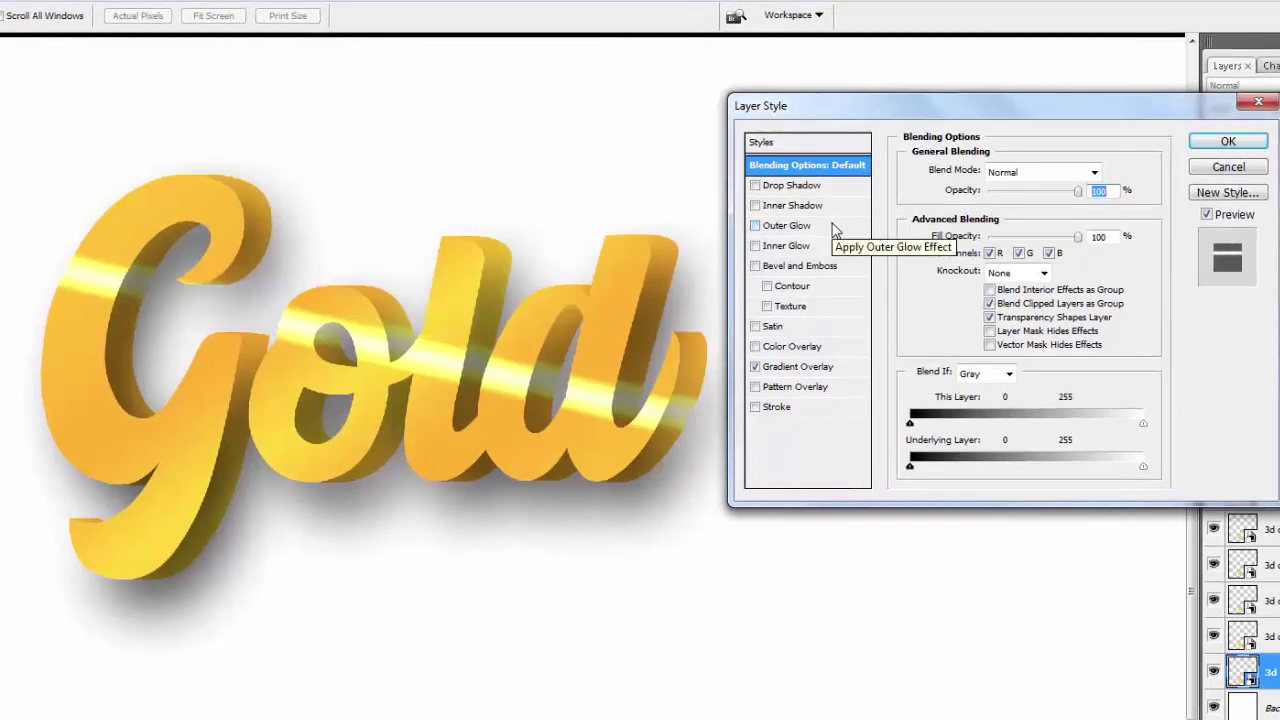
pyautogui.click(833, 226)
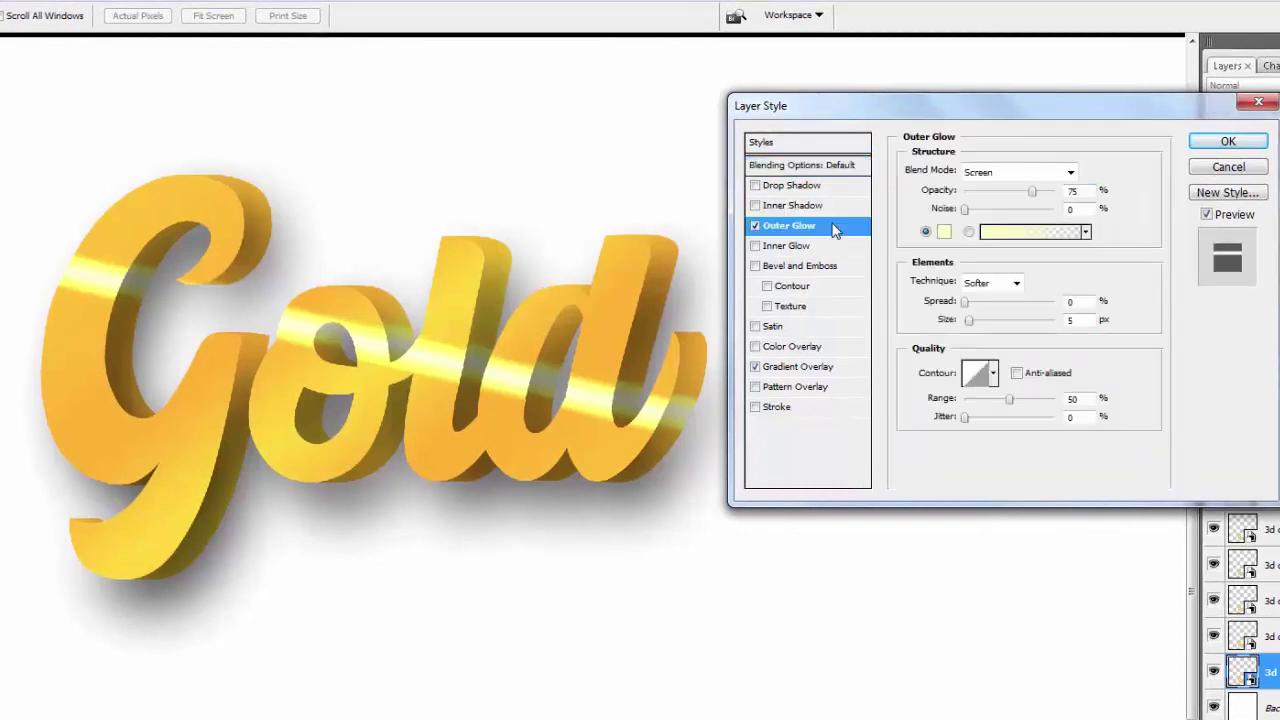
pyautogui.click(1005, 172)
pyautogui.click(1003, 191)
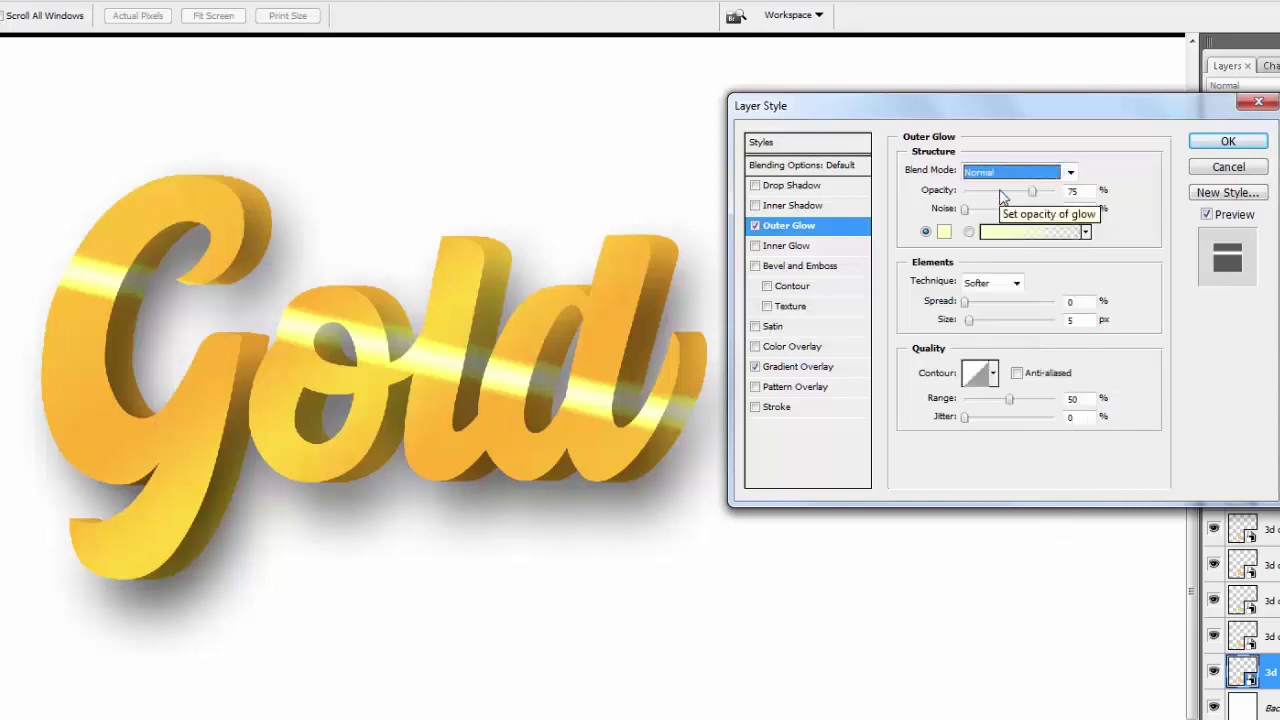
pyautogui.click(1080, 190)
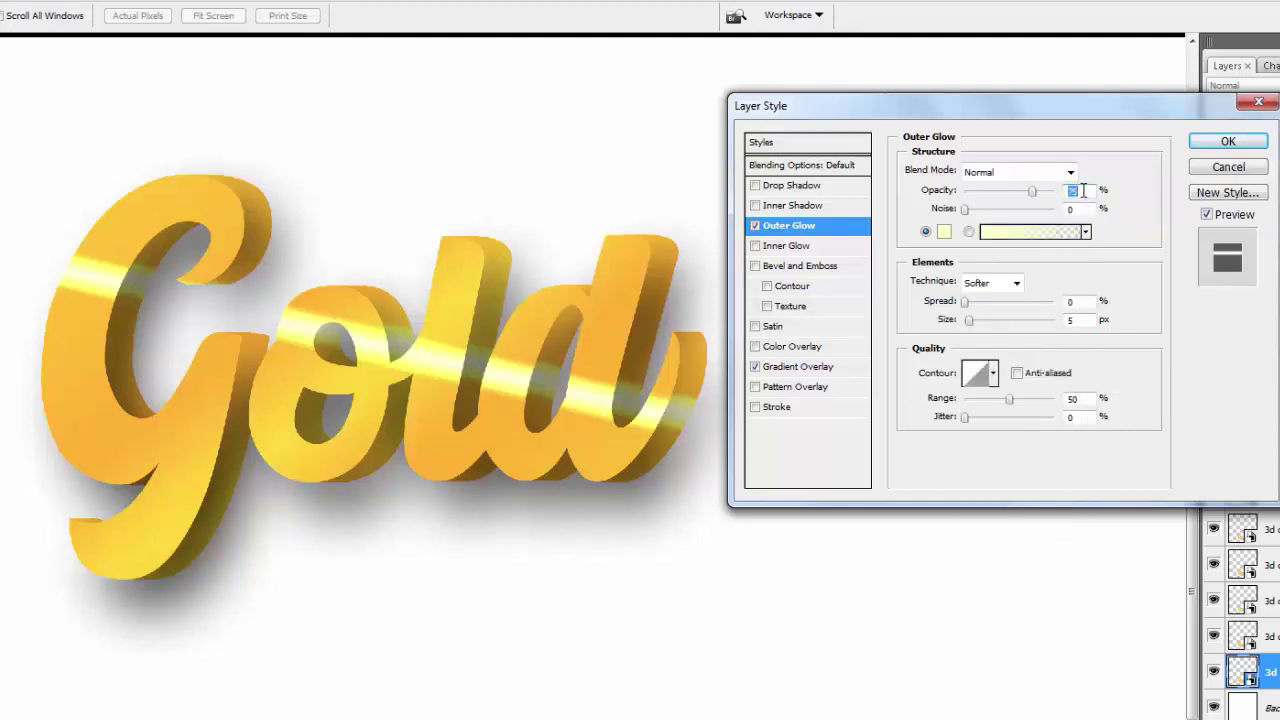
pyautogui.write('38')
# Set the glow colour to ffb502 and its size to 245 px, then apply
pyautogui.click(944, 233)
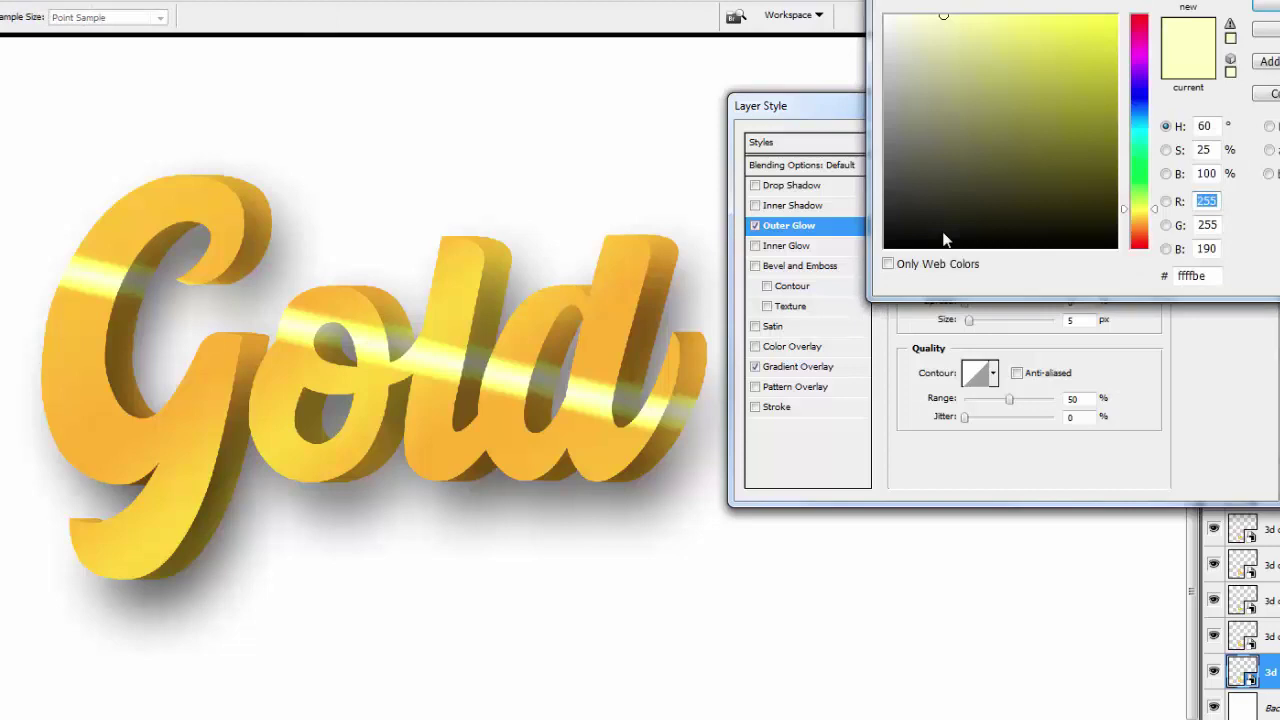
pyautogui.doubleClick(1192, 276)
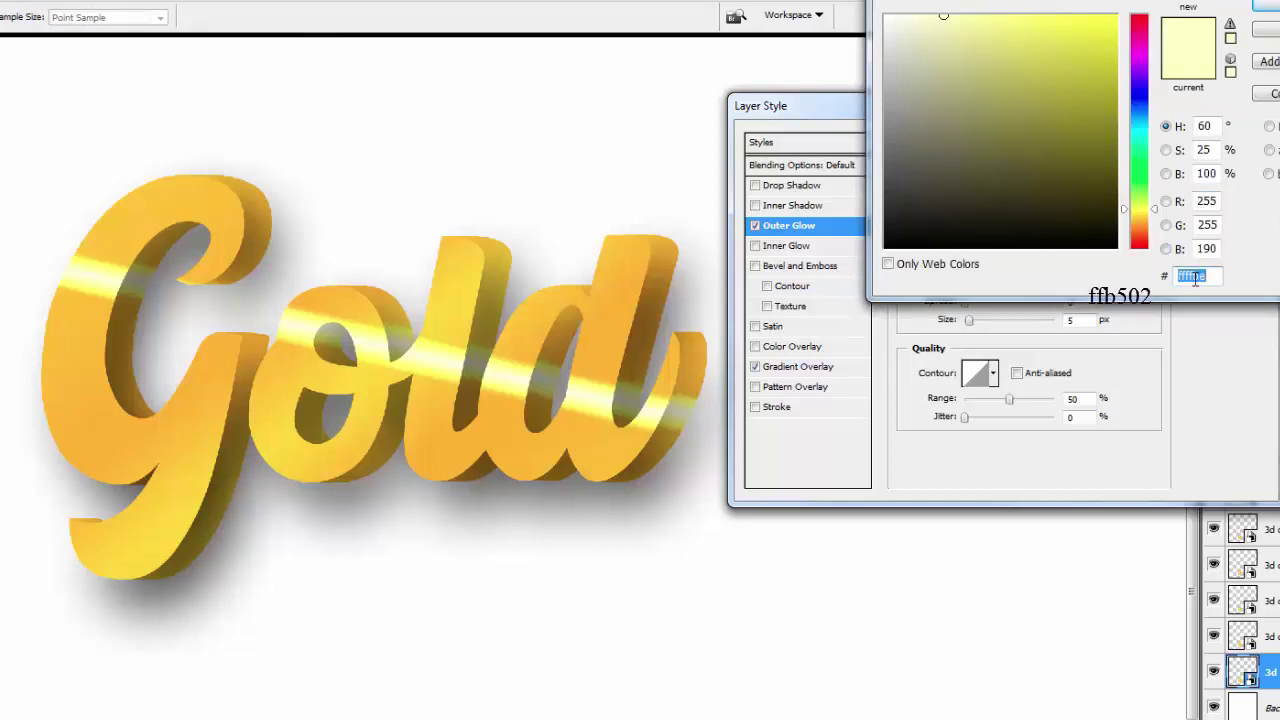
pyautogui.write('ff')
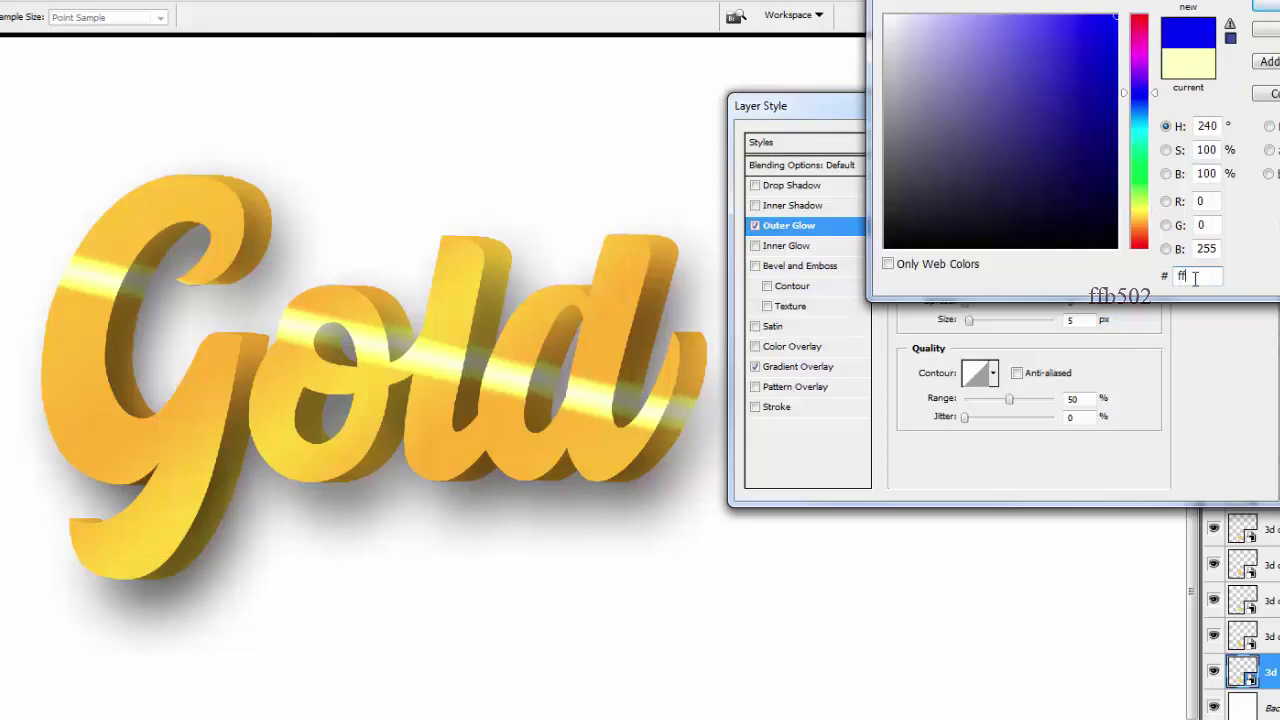
pyautogui.write('b502')
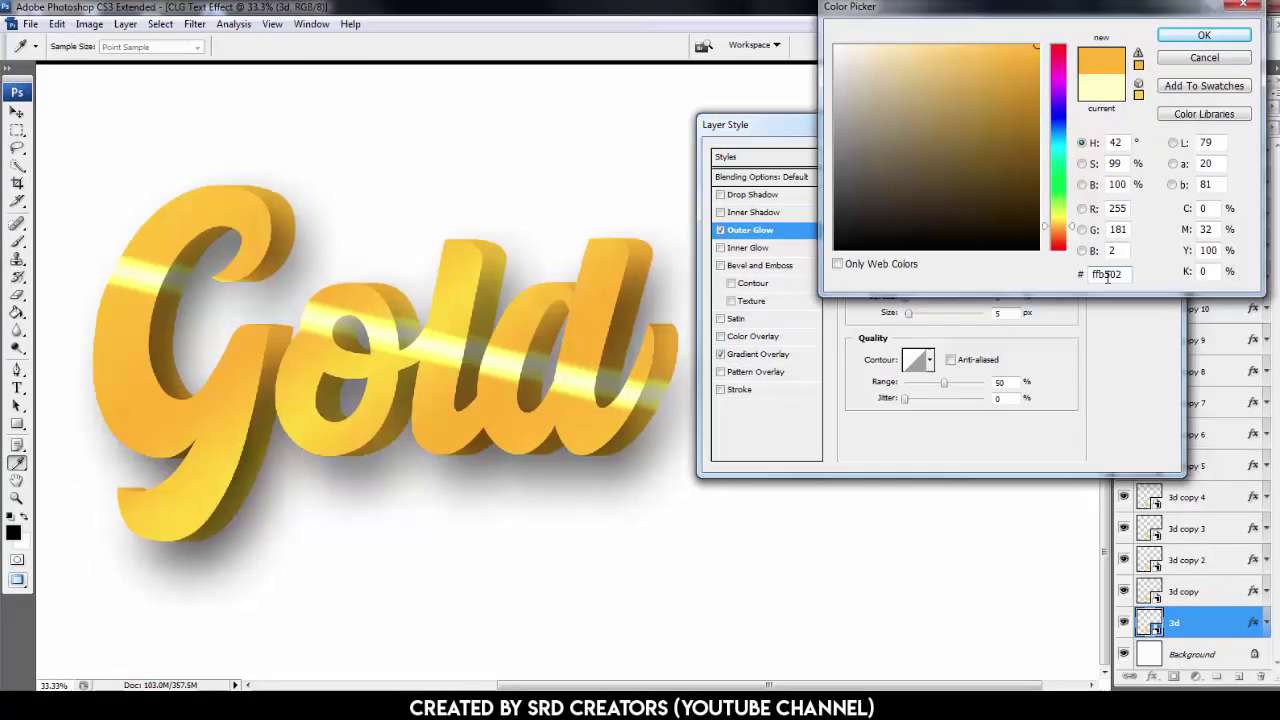
pyautogui.click(1190, 38)
pyautogui.click(1013, 312)
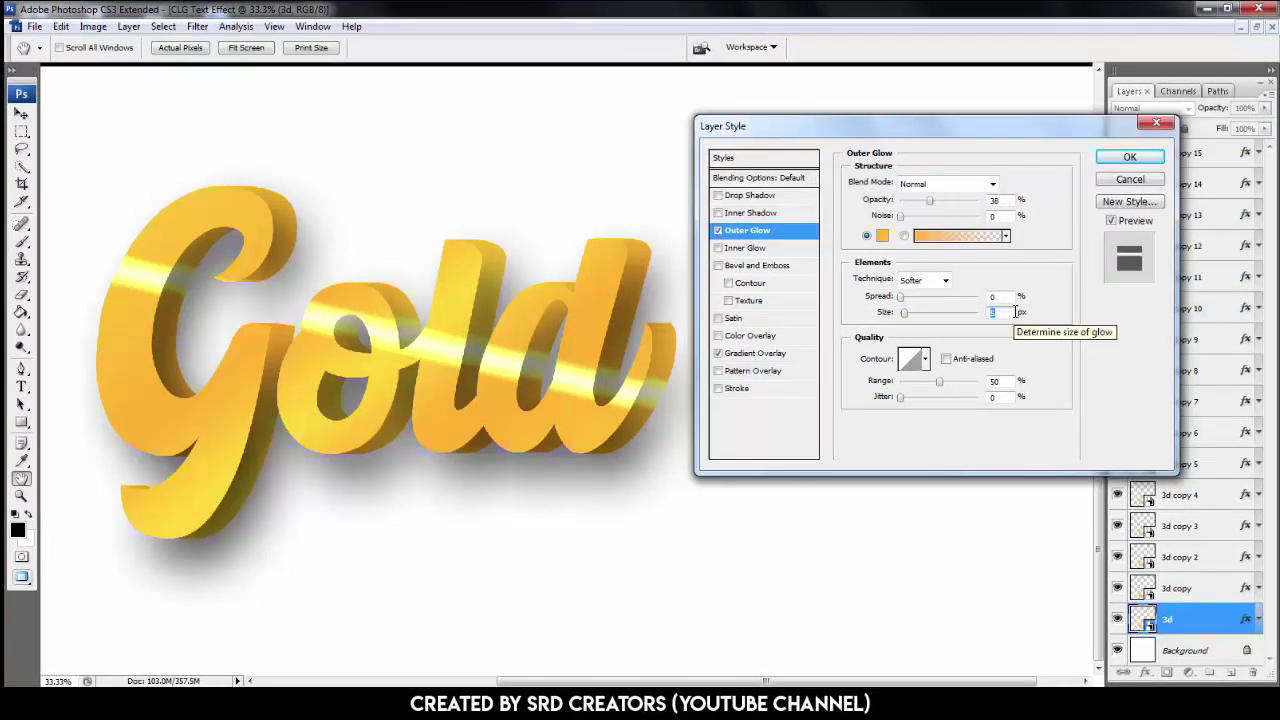
pyautogui.write('245')
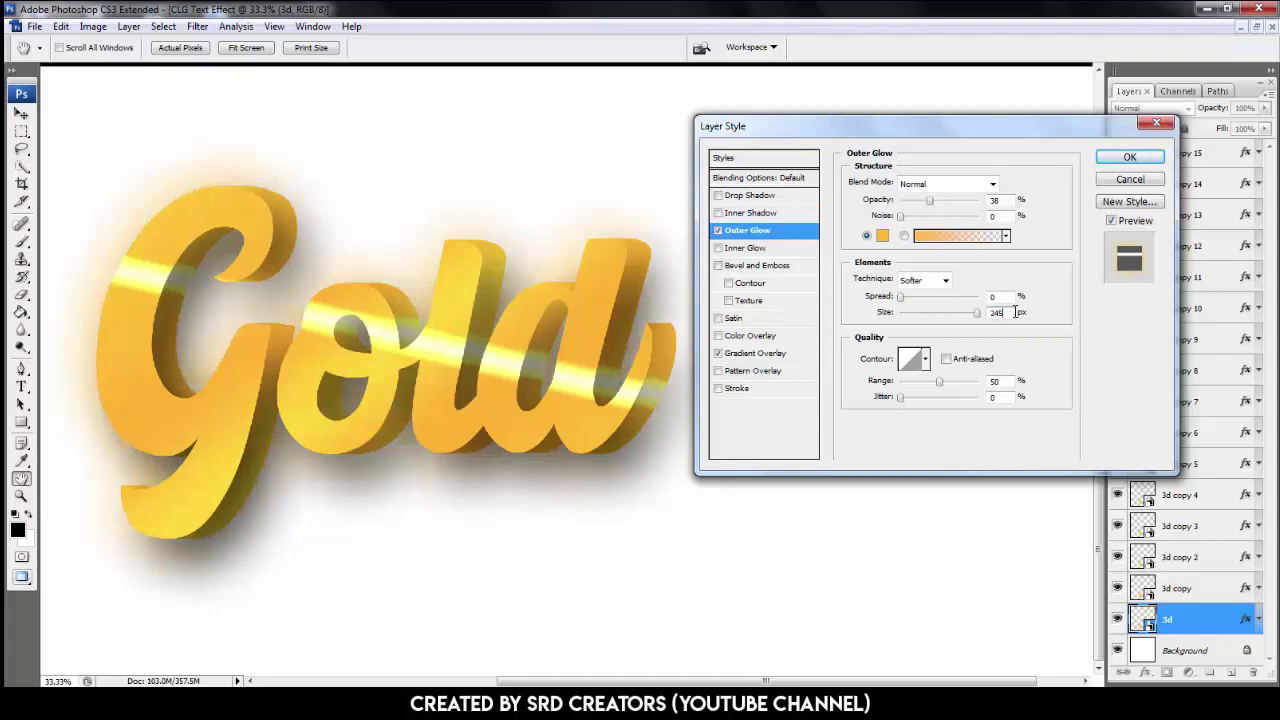
pyautogui.click(1128, 159)
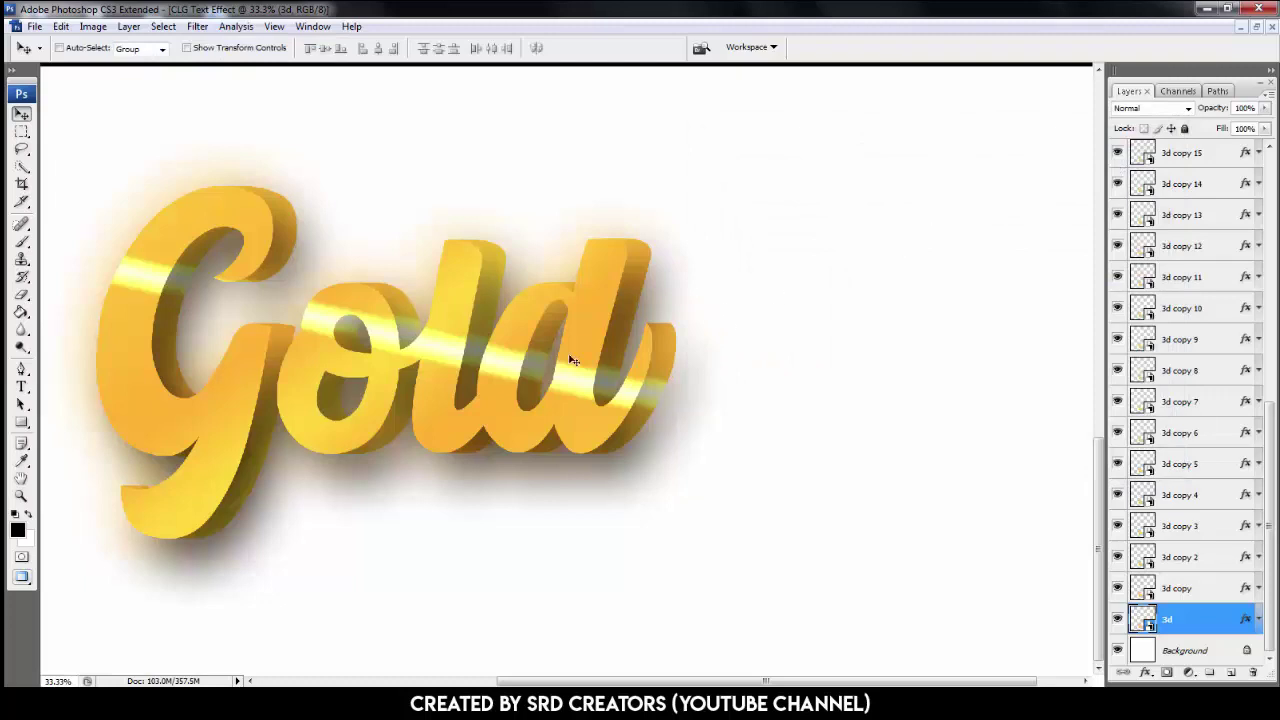
# Convert the Candy text layer at the top of the Layers panel into a smart object
pyautogui.moveTo(494, 366); pyautogui.dragTo(624, 374)
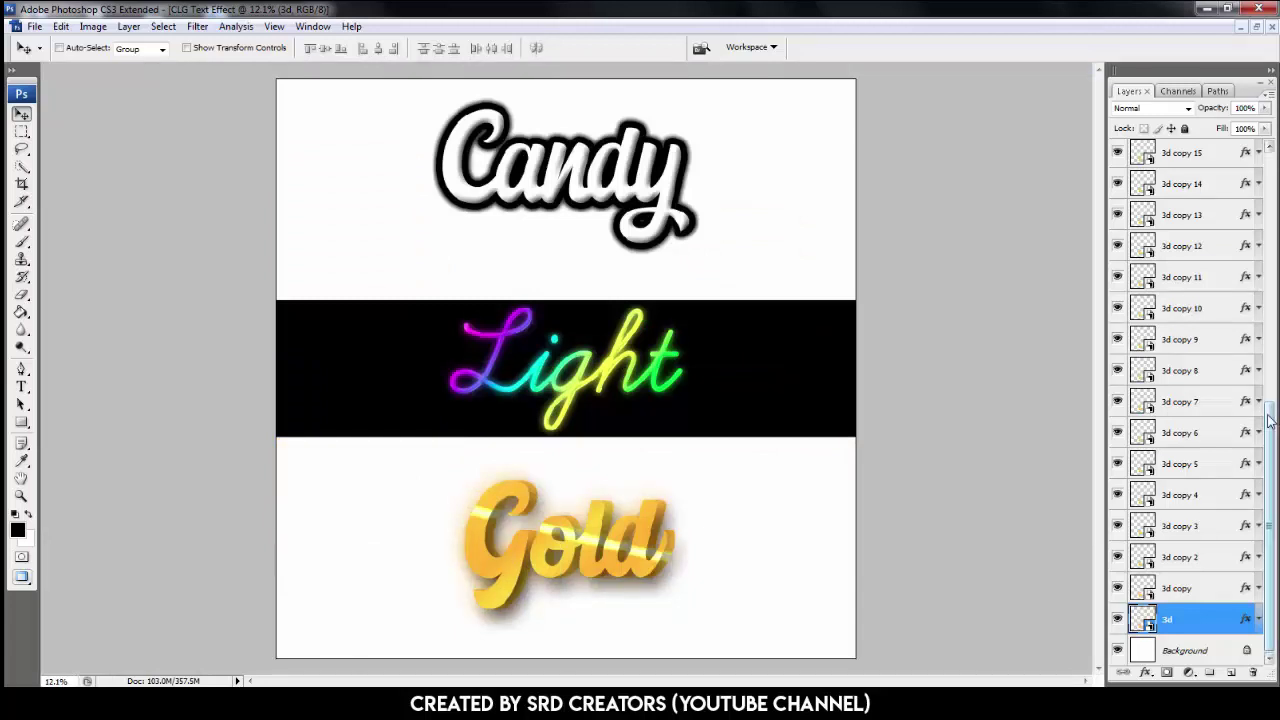
pyautogui.moveTo(1266, 422); pyautogui.dragTo(1267, 133)
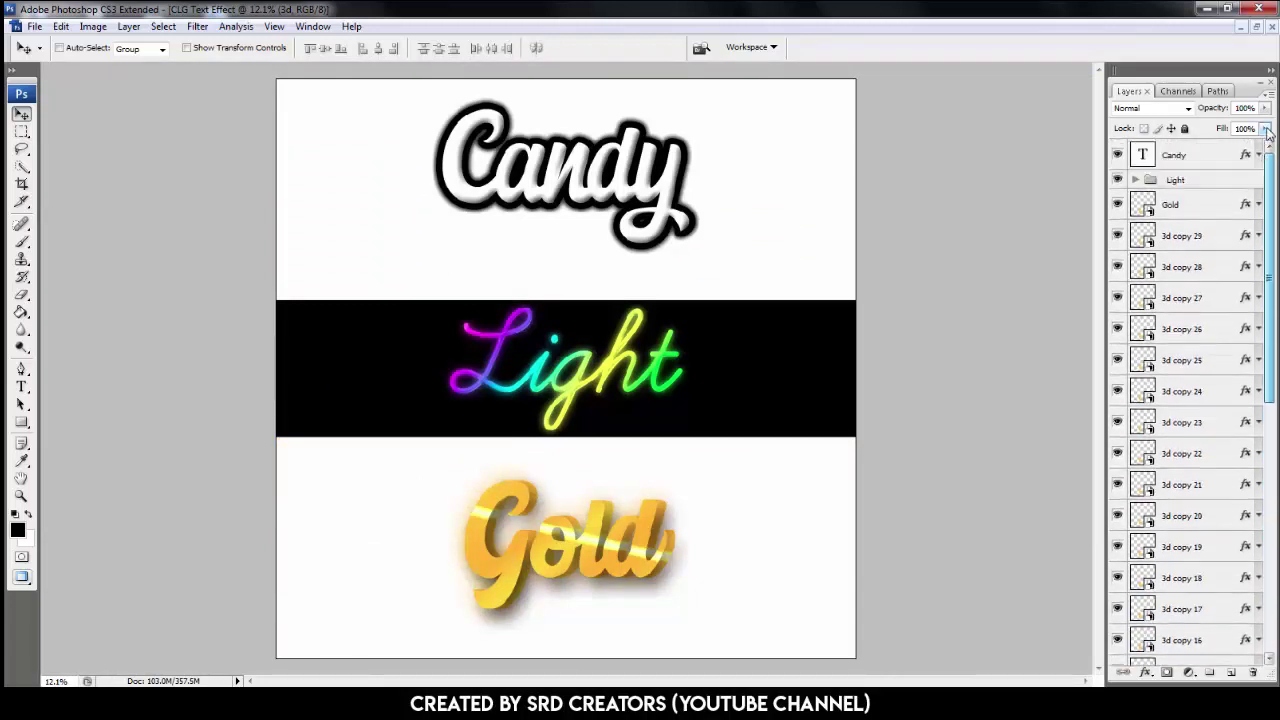
pyautogui.click(1179, 157)
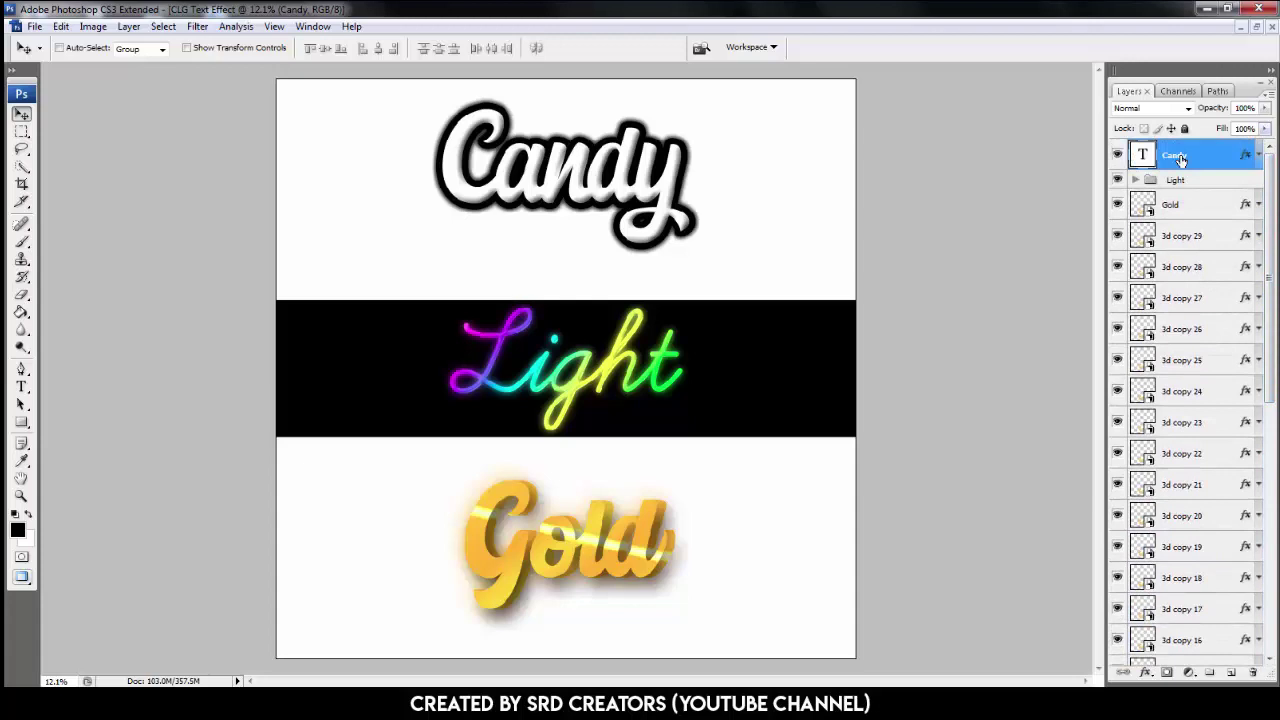
pyautogui.rightClick(1181, 160)
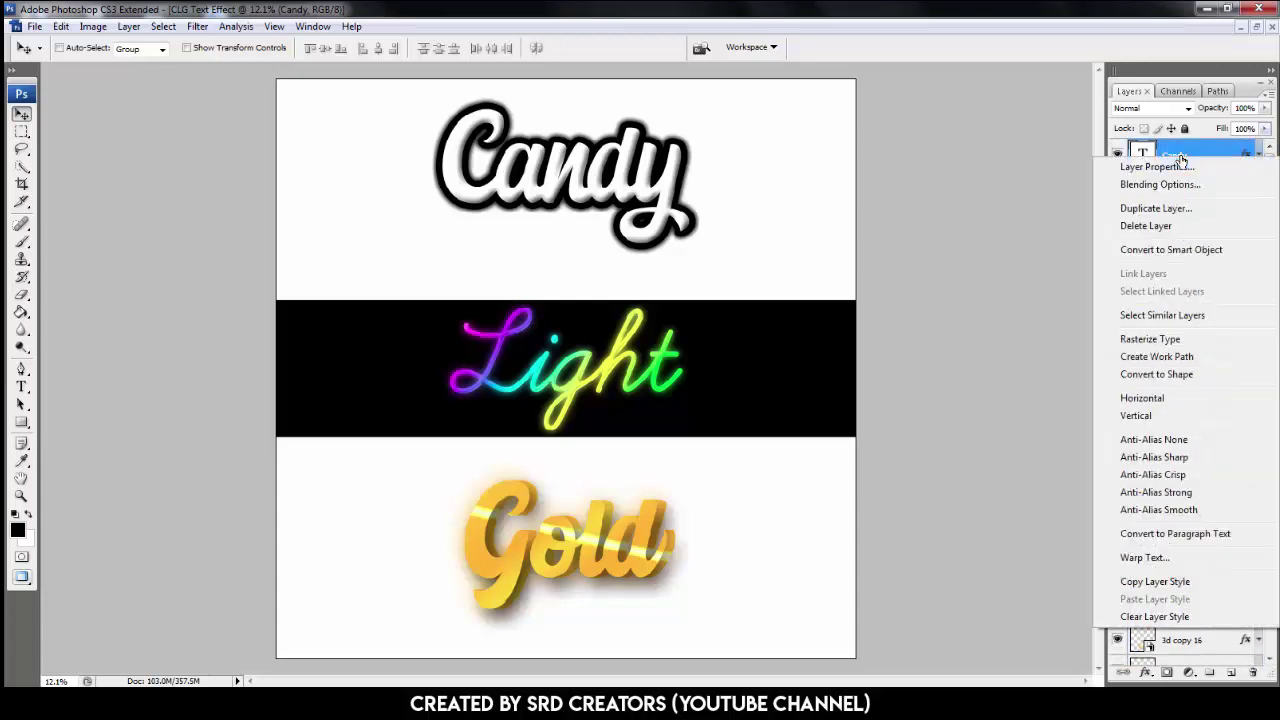
pyautogui.click(1181, 250)
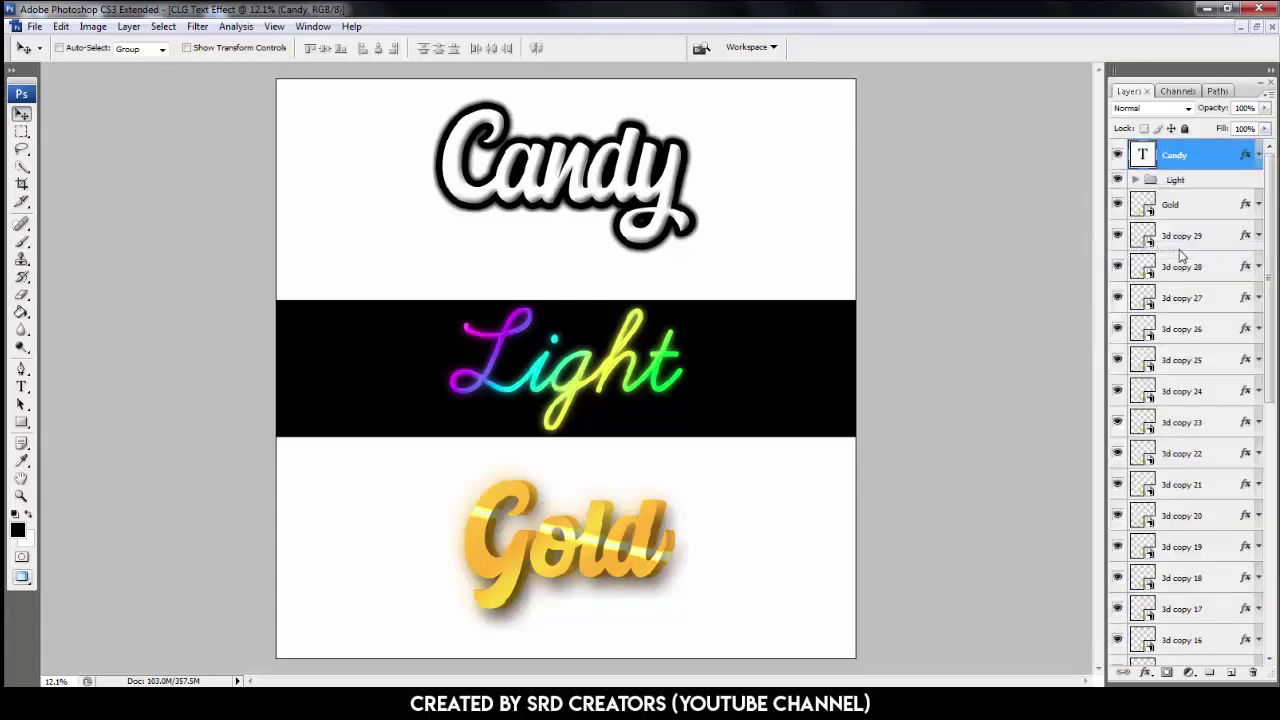
# Open the Candy smart object and enlarge its canvas with an outward crop
pyautogui.doubleClick(1148, 158)
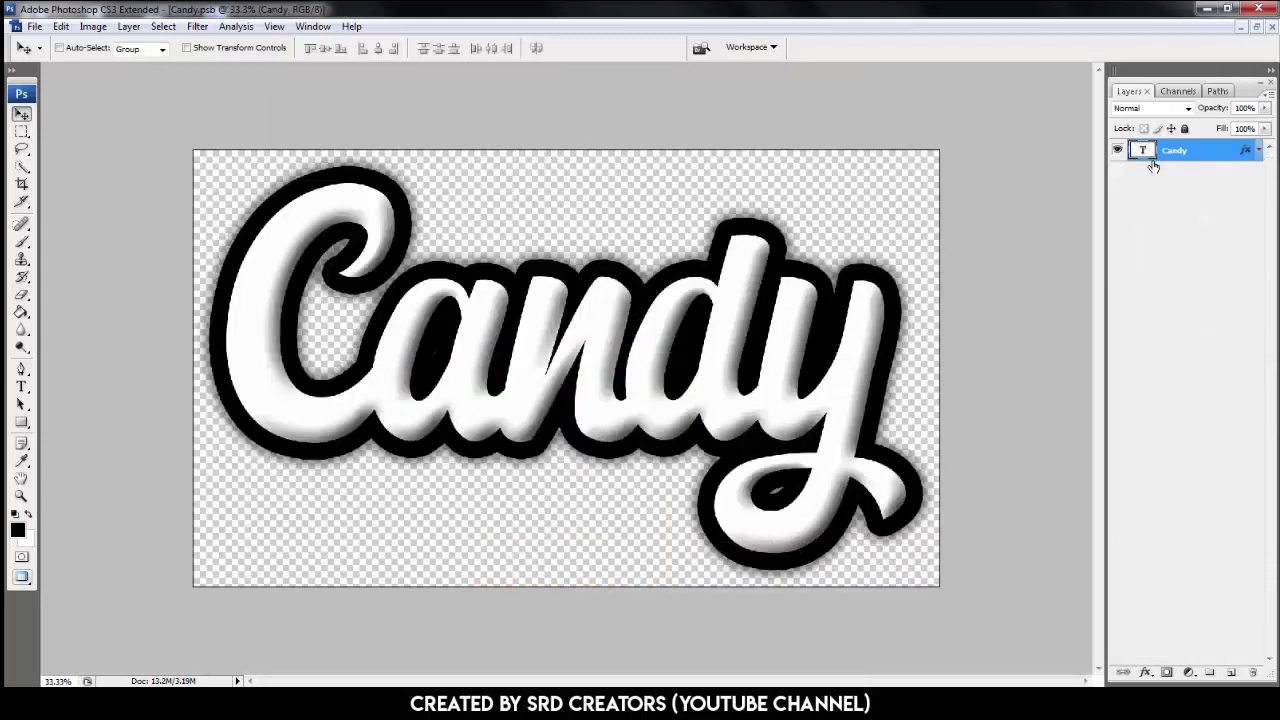
pyautogui.click(22, 185)
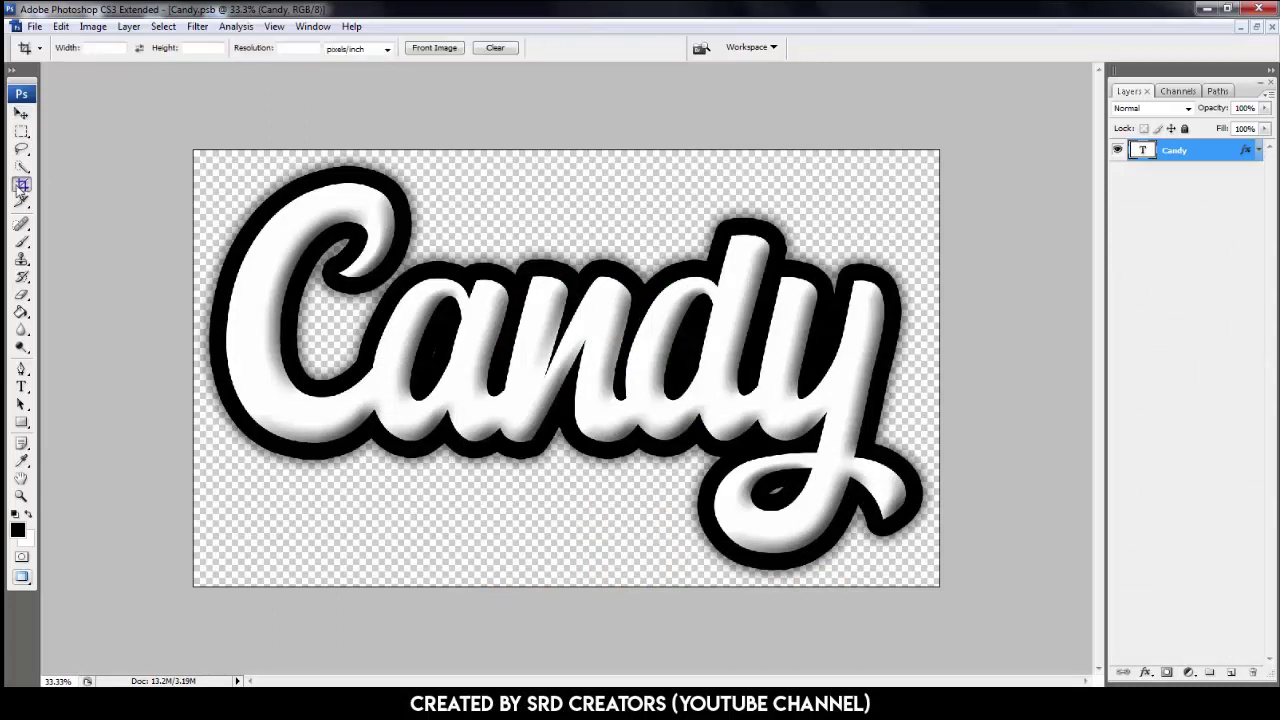
pyautogui.hotkey('ctrl', '-')
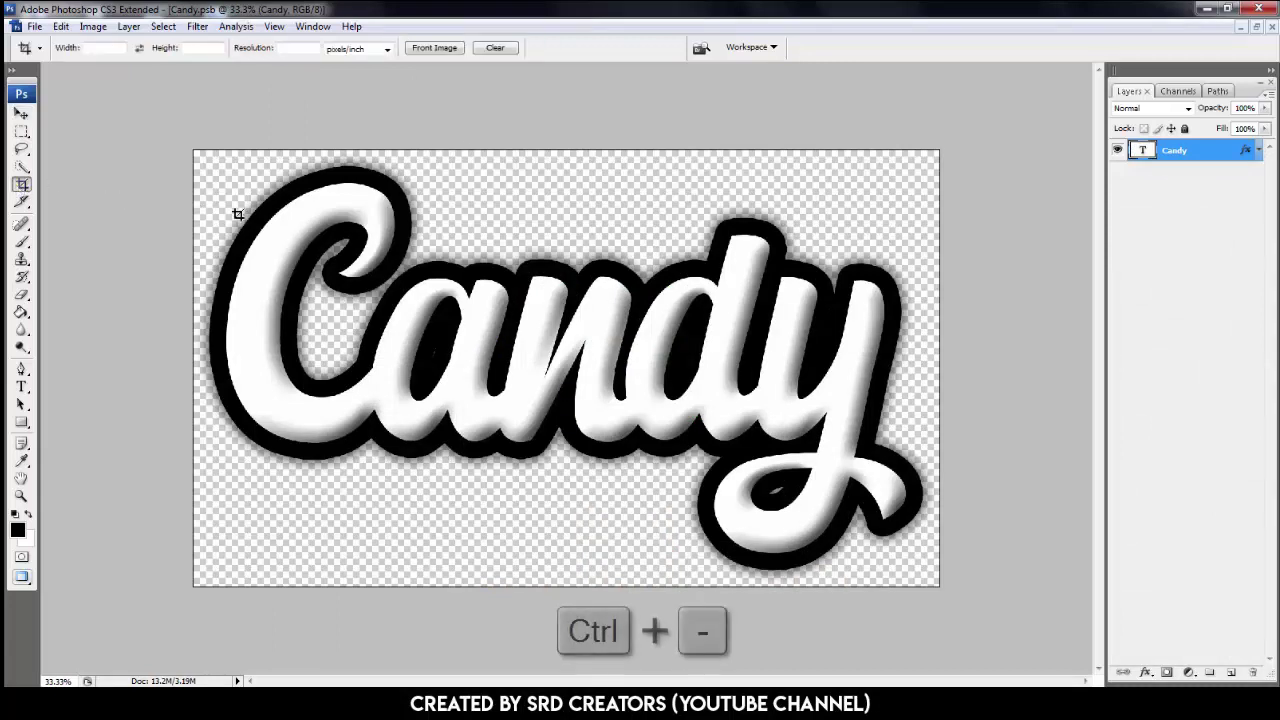
pyautogui.hotkey('ctrl', '-')
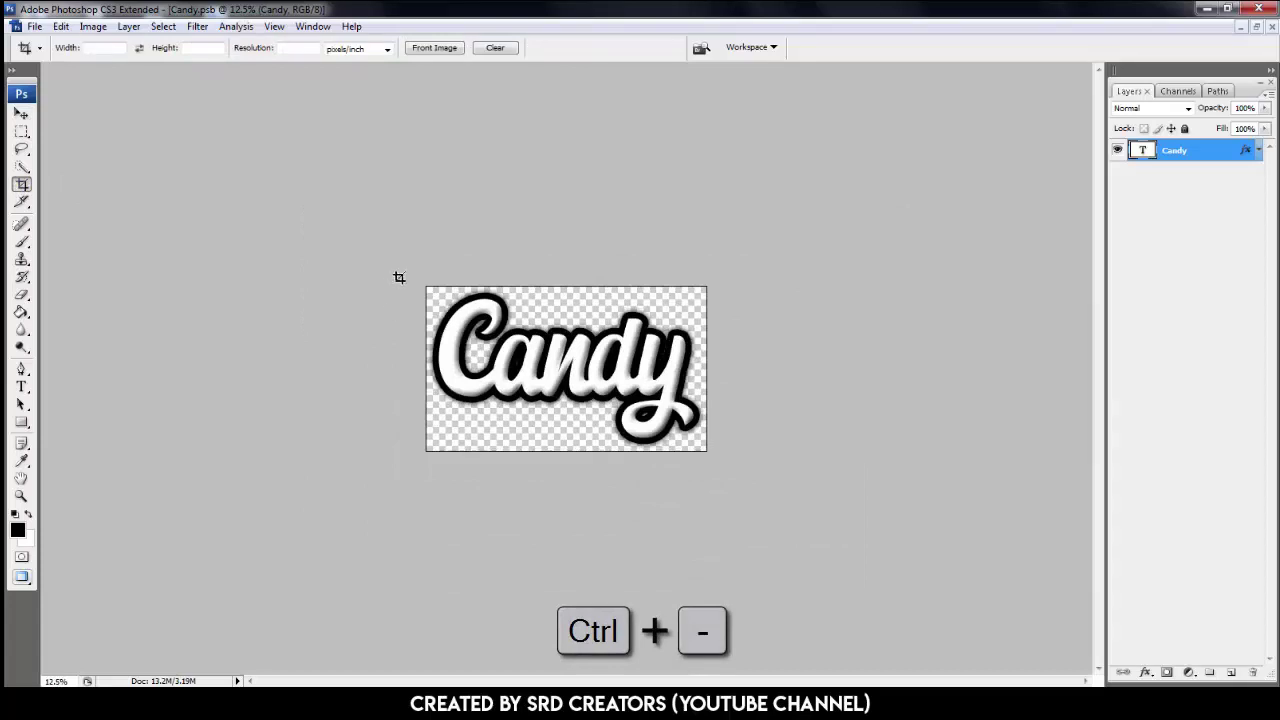
pyautogui.moveTo(399, 277); pyautogui.dragTo(757, 449)
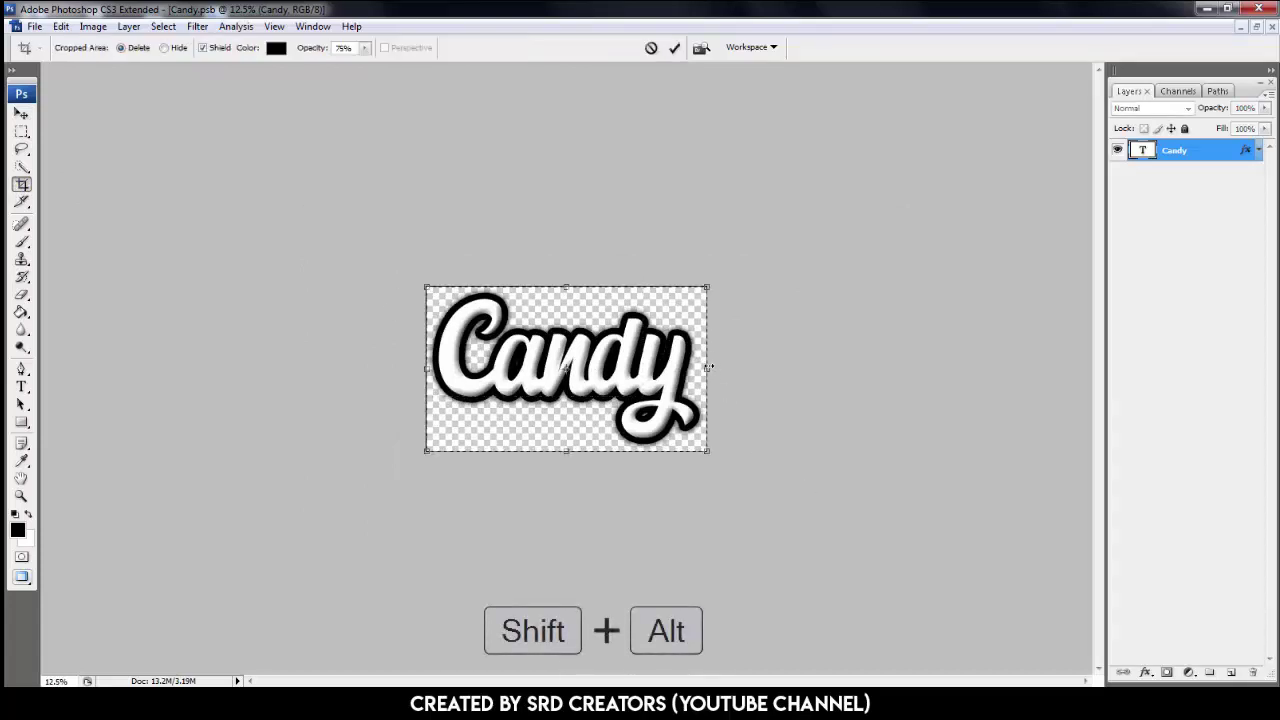
pyautogui.moveTo(708, 367); pyautogui.dragTo(876, 369)
pyautogui.moveTo(911, 372); pyautogui.dragTo(913, 370)
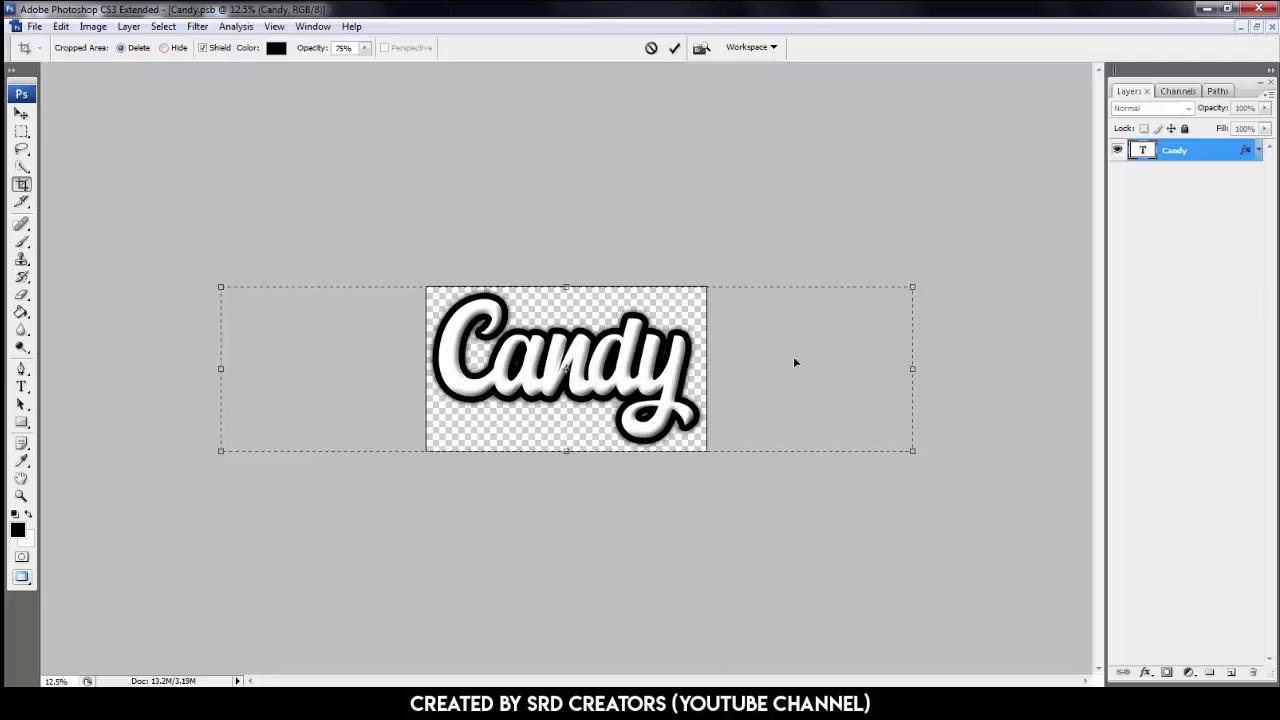
pyautogui.moveTo(568, 287); pyautogui.dragTo(568, 269)
pyautogui.press('Return')
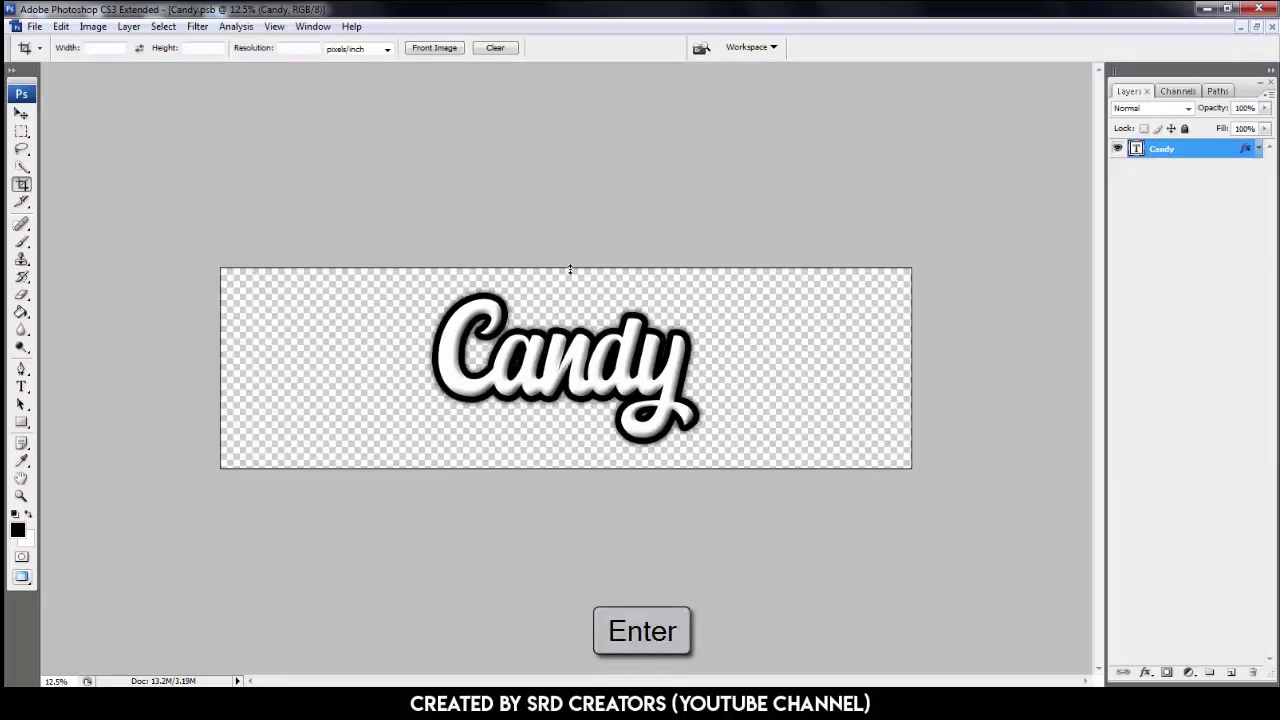
# Replace the word Candy with 'Thanks' and save Candy.psb on closing
pyautogui.click(22, 388)
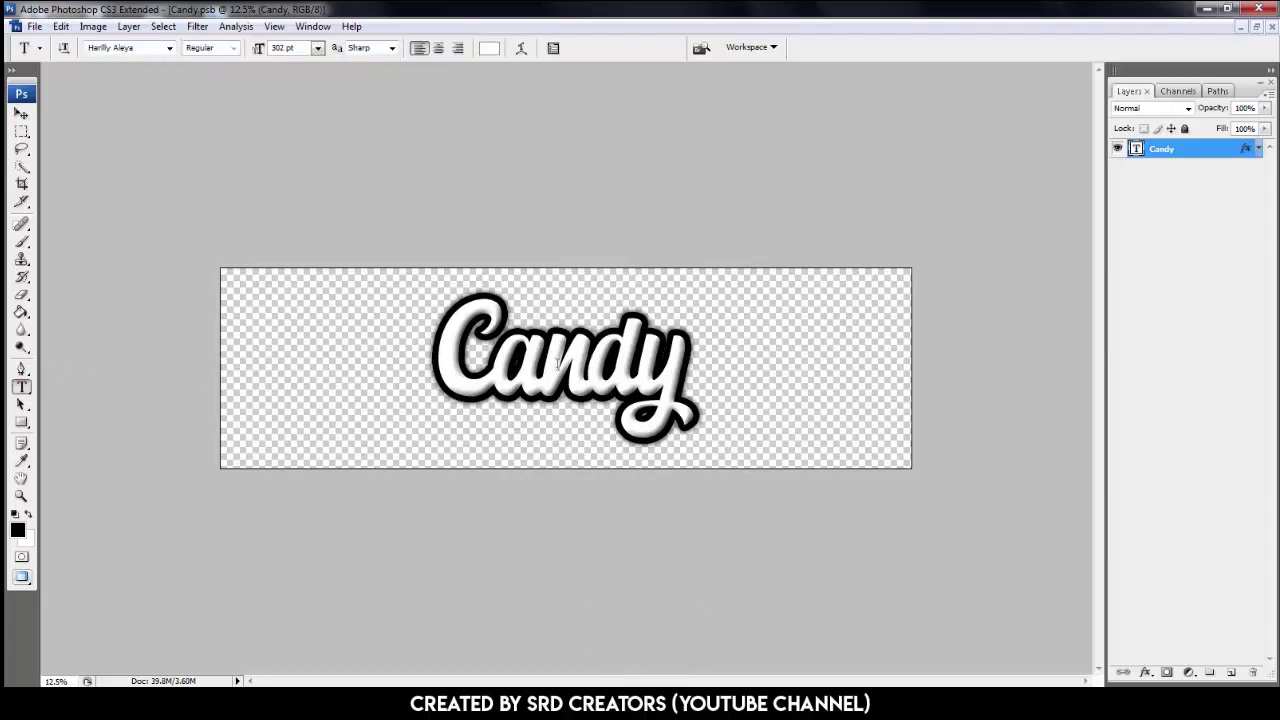
pyautogui.doubleClick(558, 364)
pyautogui.write('Thanks')
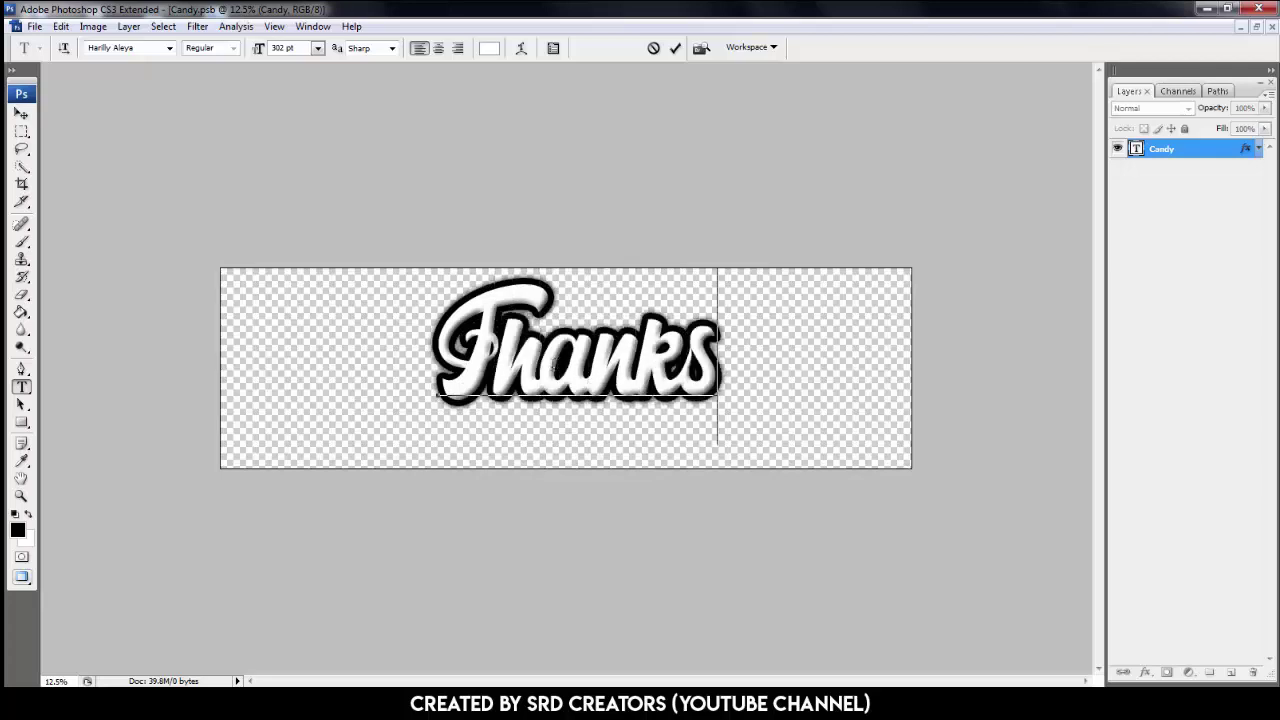
pyautogui.click(21, 113)
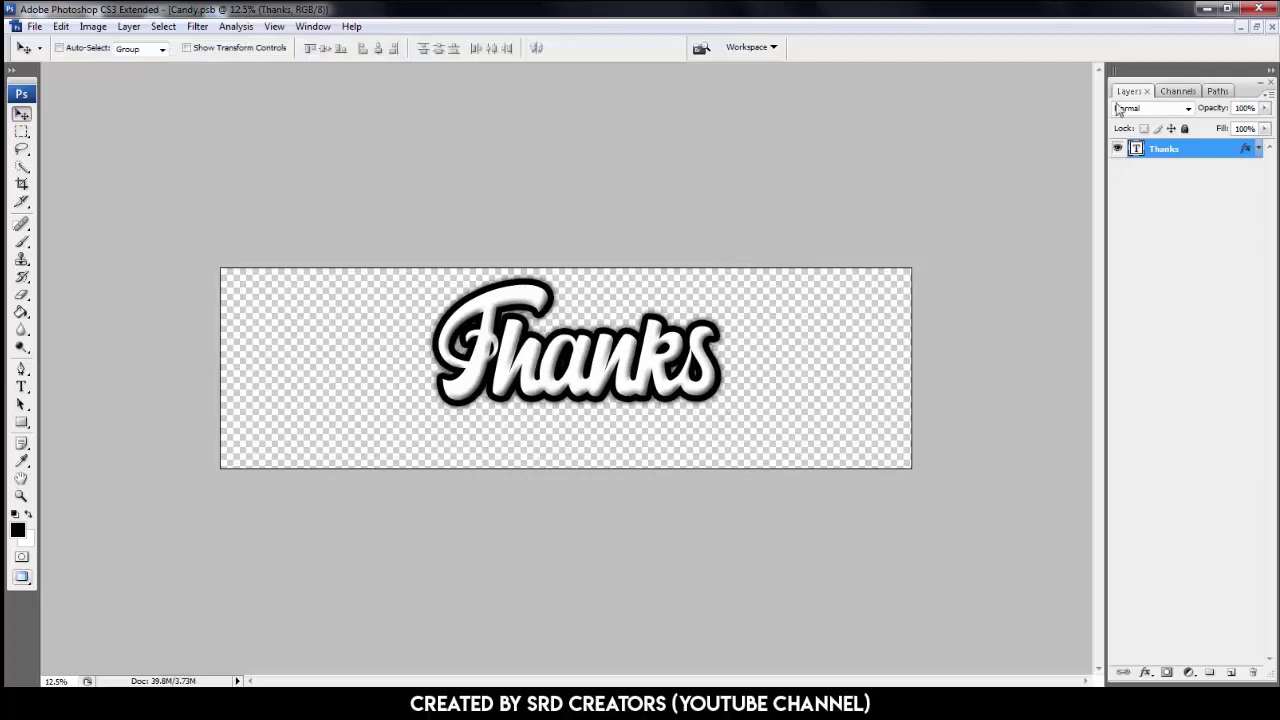
pyautogui.click(1272, 30)
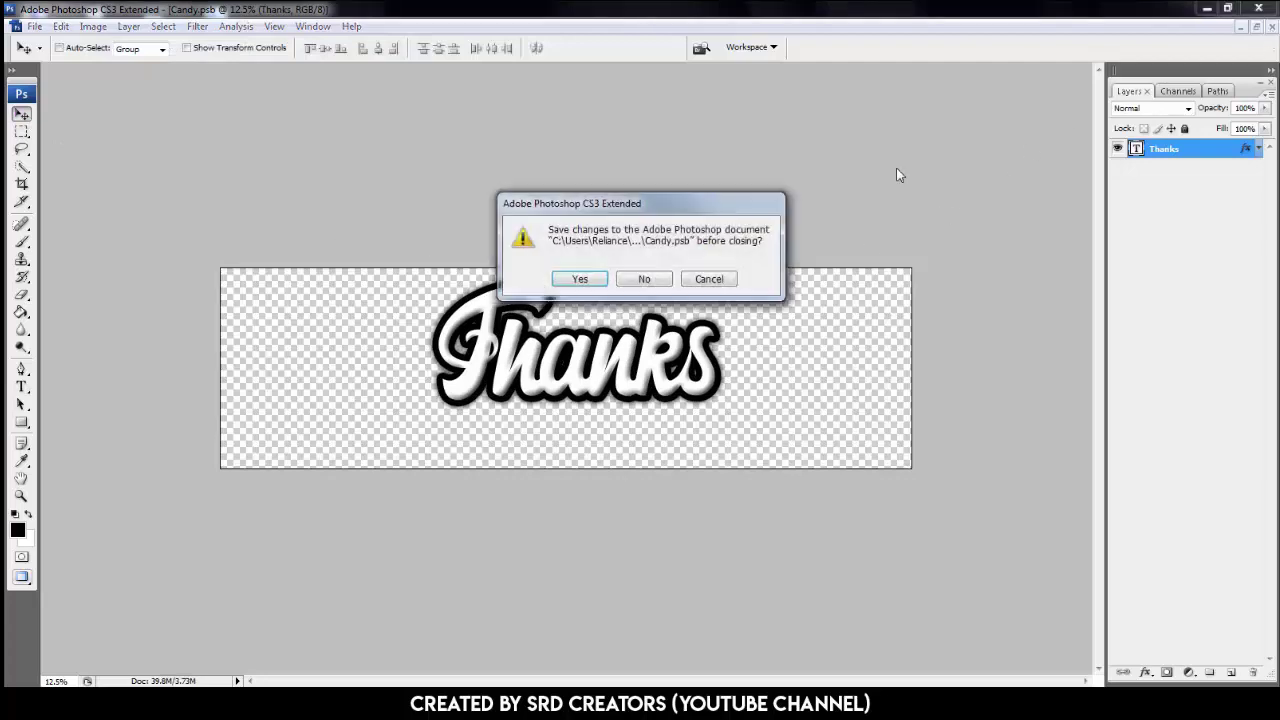
pyautogui.click(581, 279)
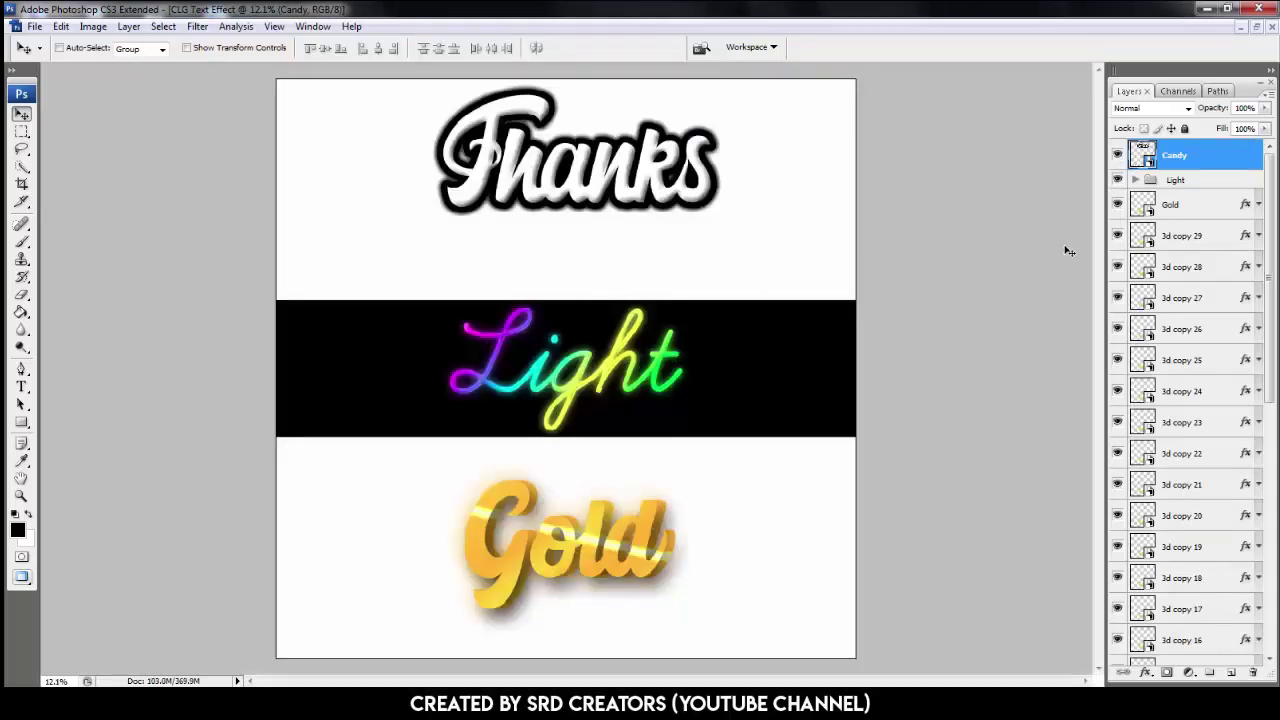
# Open the Light smart object from its group and retype its word as 'for'
pyautogui.click(1136, 180)
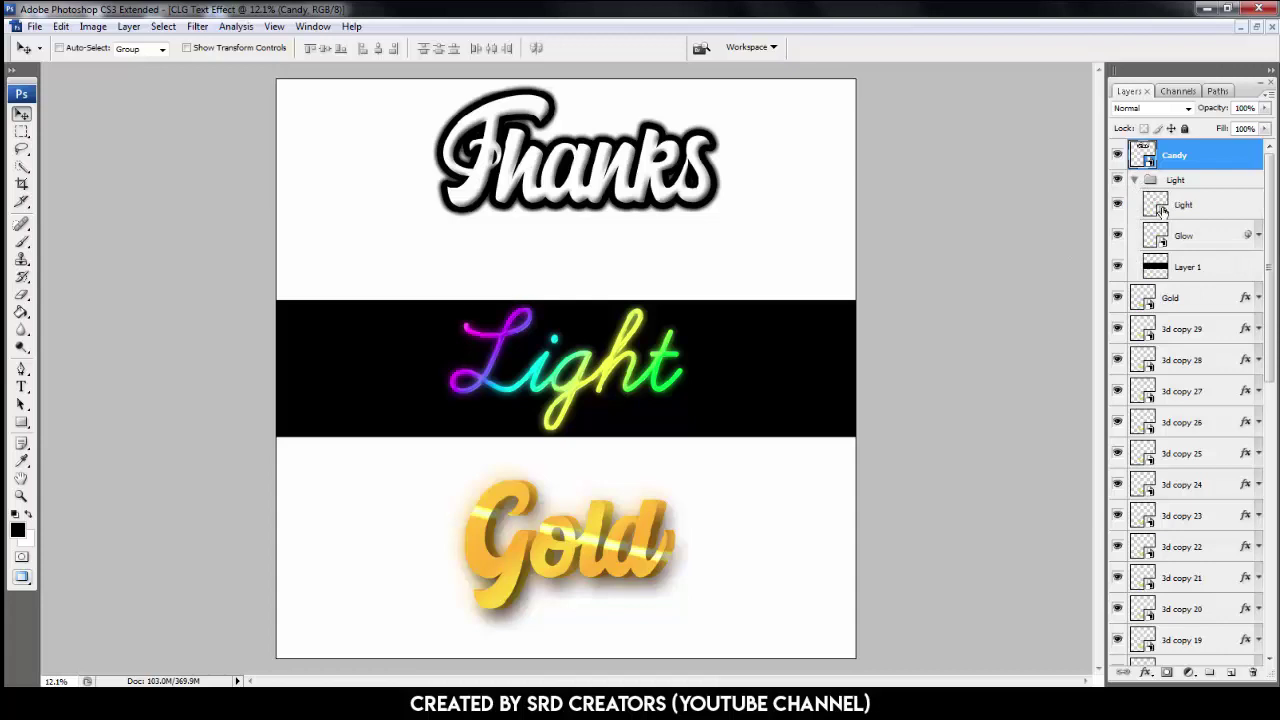
pyautogui.click(1161, 210)
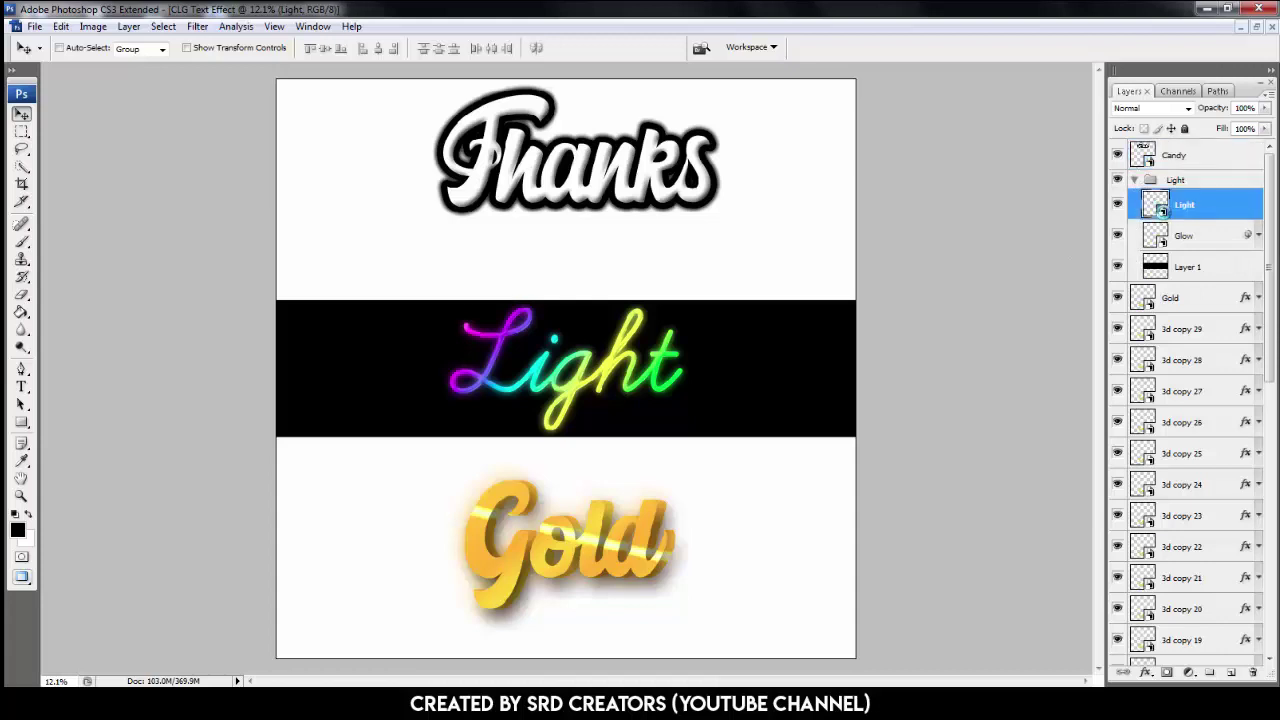
pyautogui.doubleClick(1161, 210)
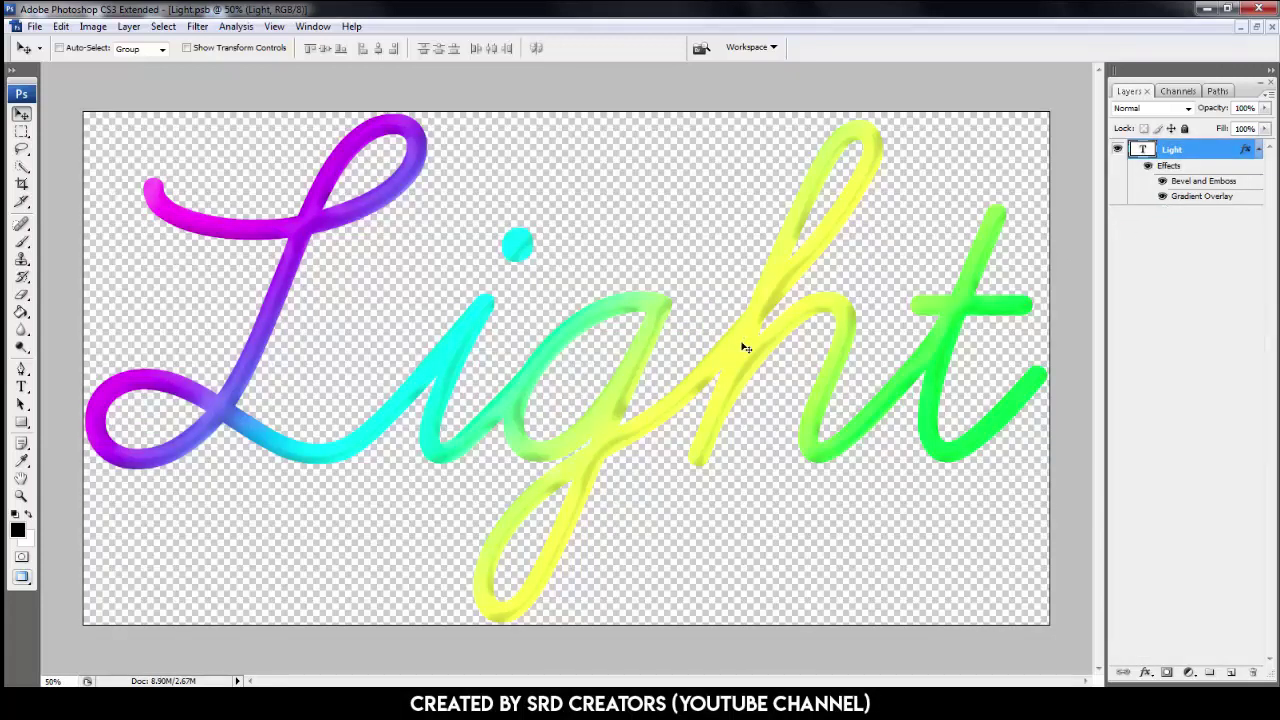
pyautogui.press('t')
pyautogui.doubleClick(660, 362)
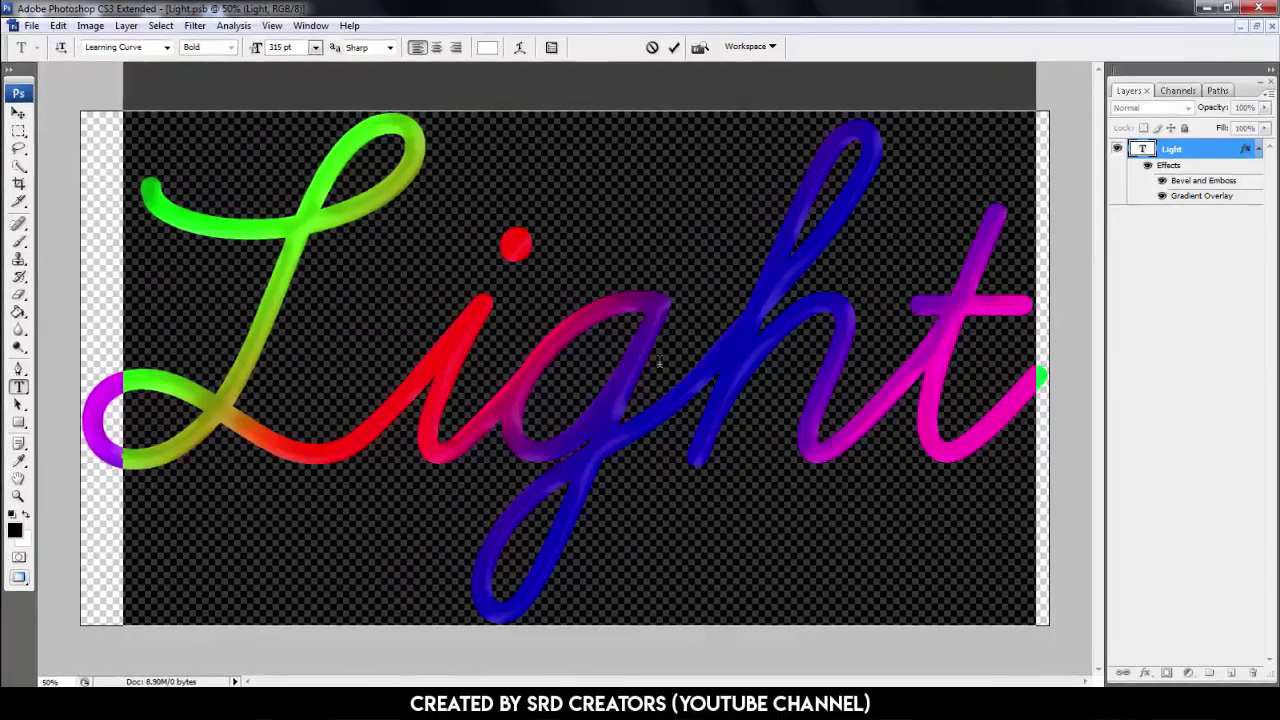
pyautogui.write('for')
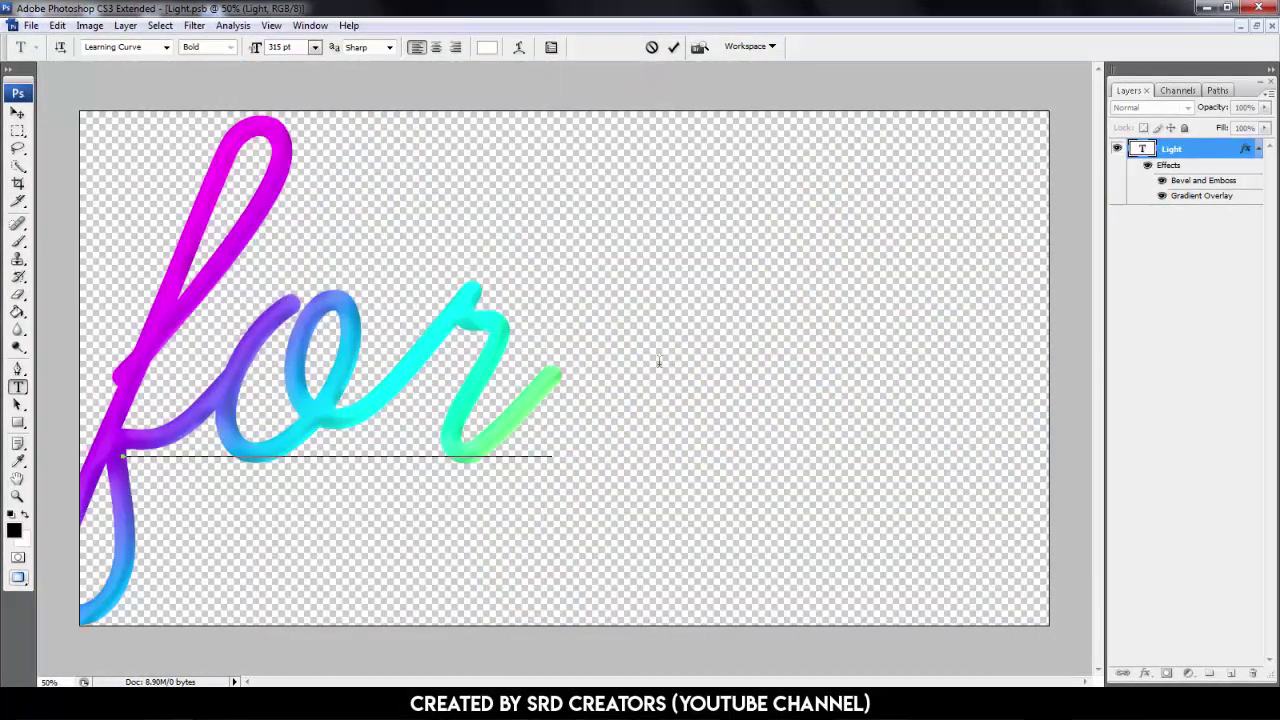
pyautogui.click(17, 113)
# Widen the Light canvas by cropping outward past its edges
pyautogui.click(17, 183)
pyautogui.moveTo(71, 107); pyautogui.dragTo(965, 648)
pyautogui.hotkey('ctrl', '-')
pyautogui.hotkey('ctrl', '-')
pyautogui.hotkey('ctrl', '-')
pyautogui.moveTo(727, 368); pyautogui.dragTo(869, 370)
pyautogui.moveTo(564, 282); pyautogui.dragTo(569, 273)
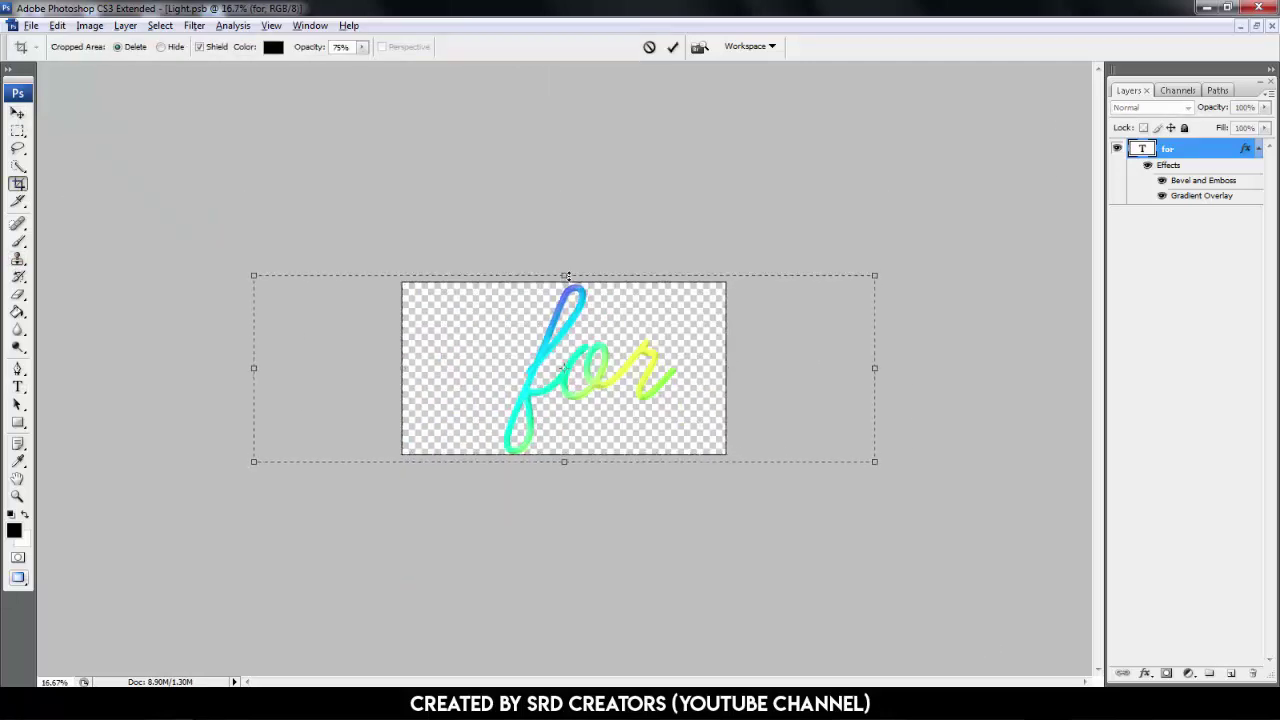
pyautogui.press('Return')
pyautogui.press('v')
pyautogui.hotkey('ctrl', '+')
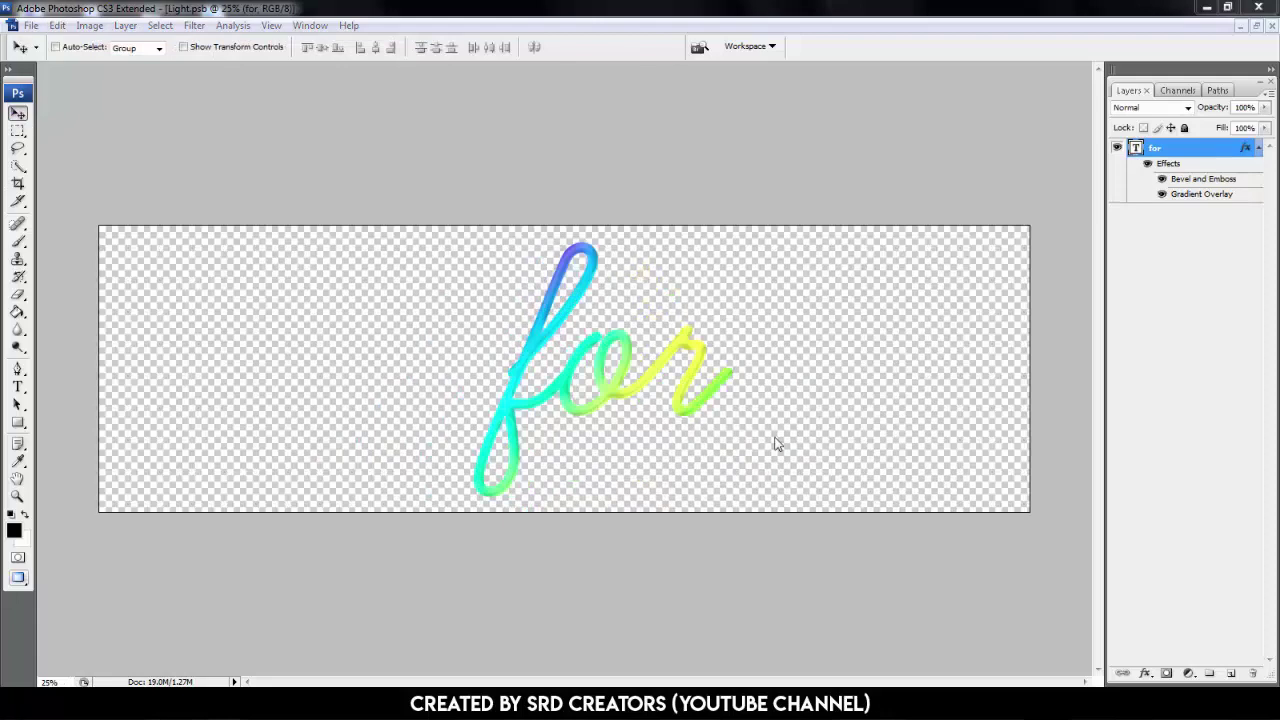
# Give 'for' a magenta d800ff Color Overlay and save Light.psb on closing
pyautogui.doubleClick(1168, 165)
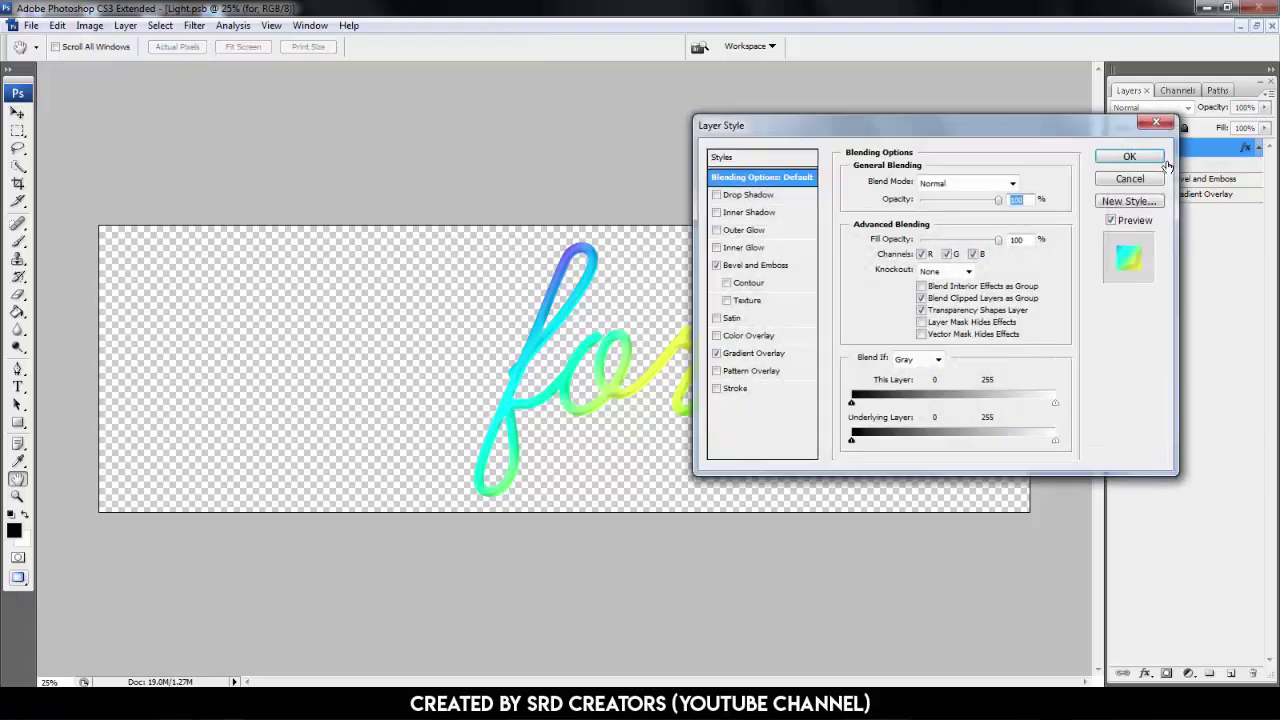
pyautogui.click(750, 335)
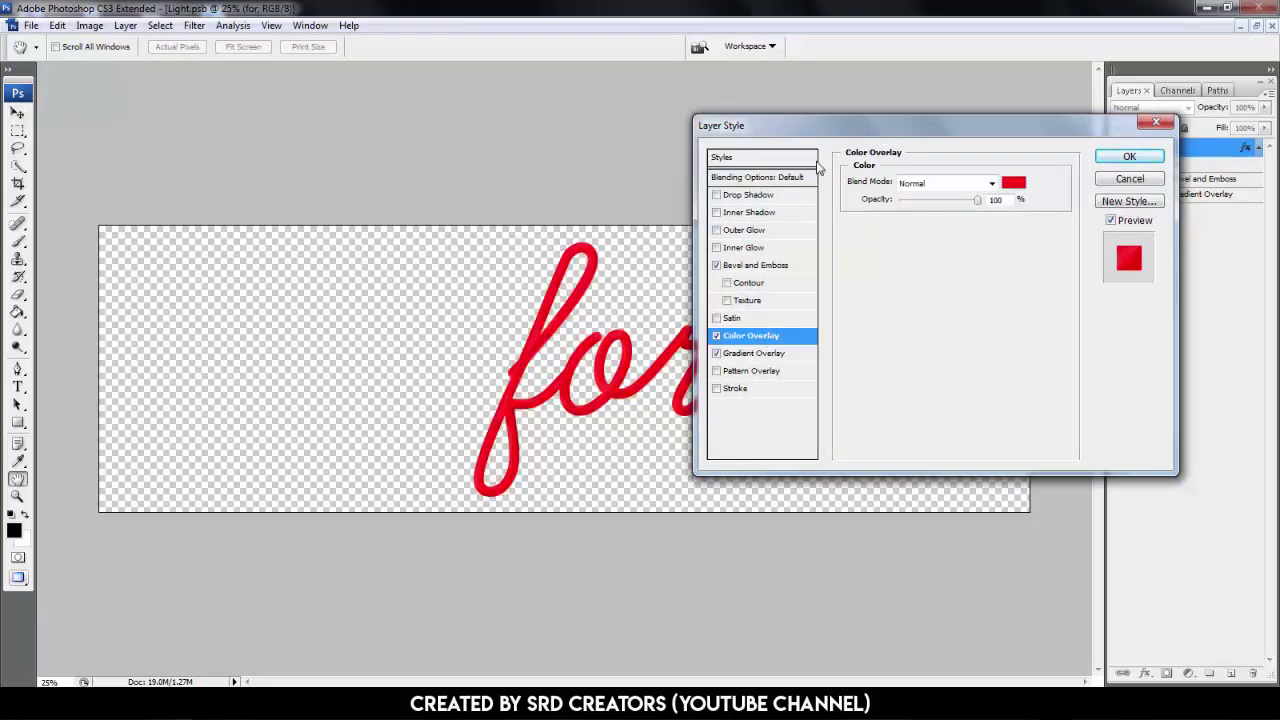
pyautogui.moveTo(855, 125); pyautogui.dragTo(980, 126)
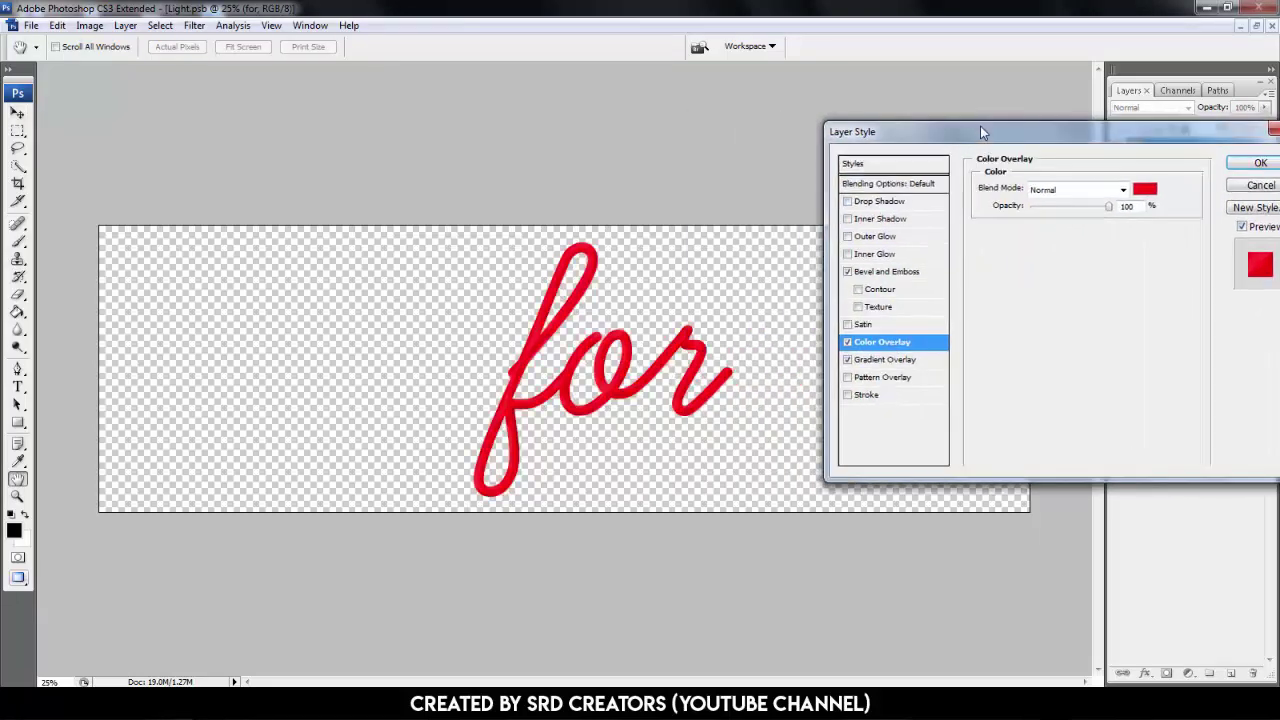
pyautogui.click(1149, 188)
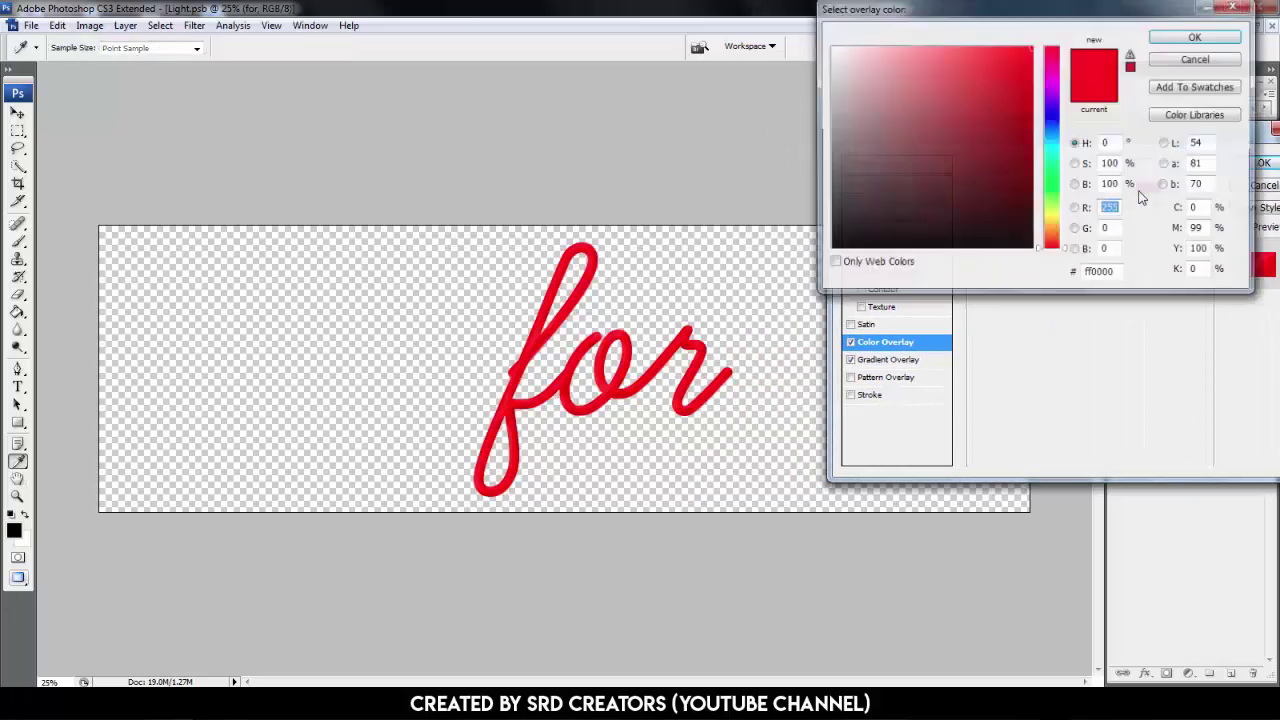
pyautogui.click(1052, 86)
pyautogui.click(1196, 36)
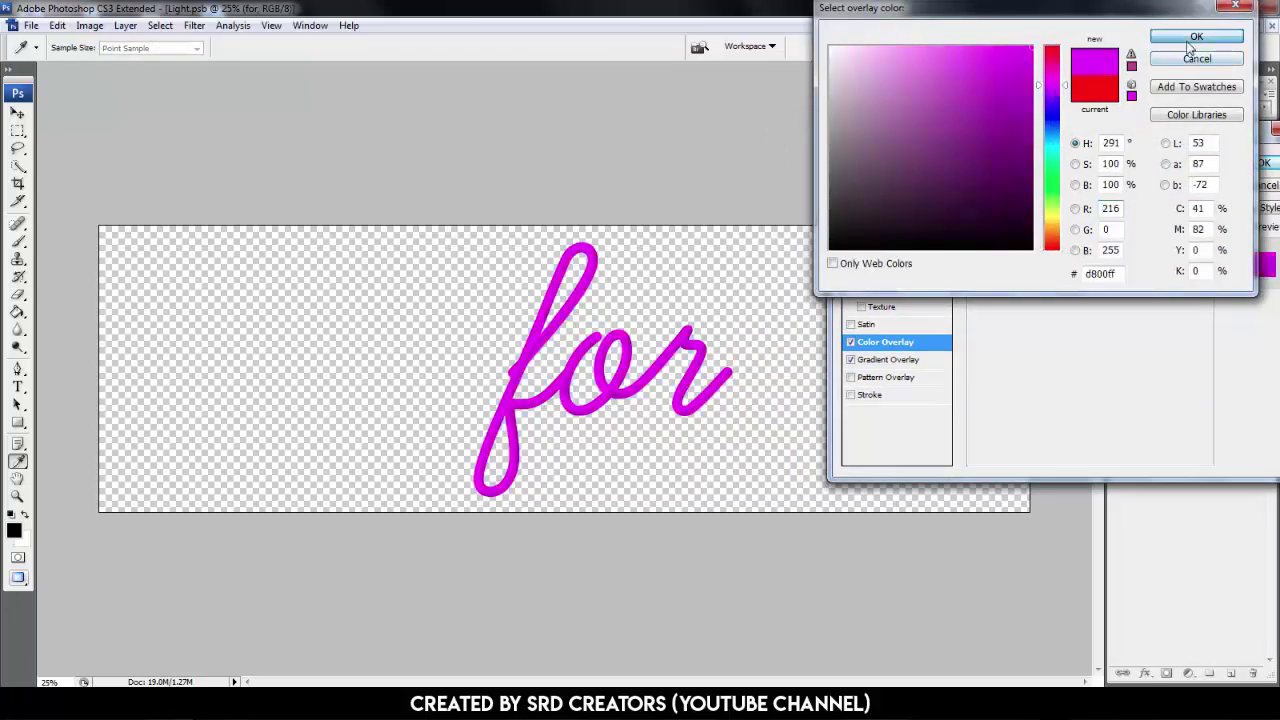
pyautogui.click(1228, 170)
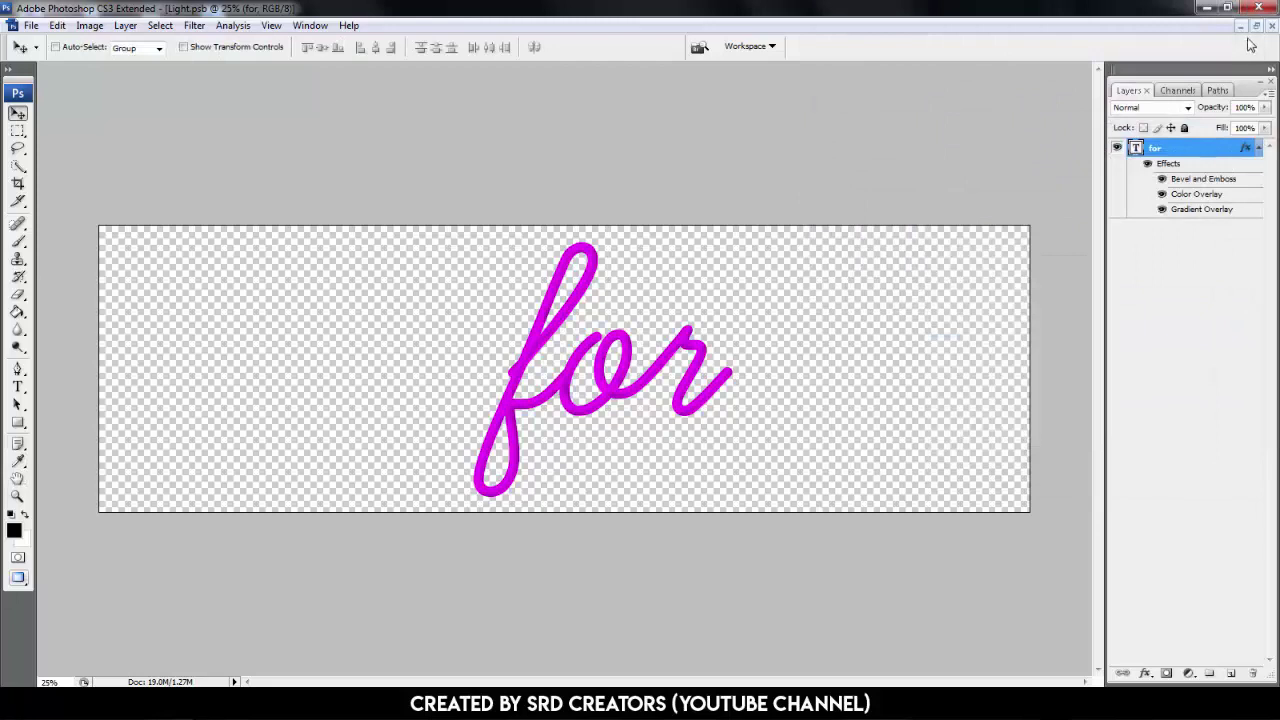
pyautogui.click(1271, 25)
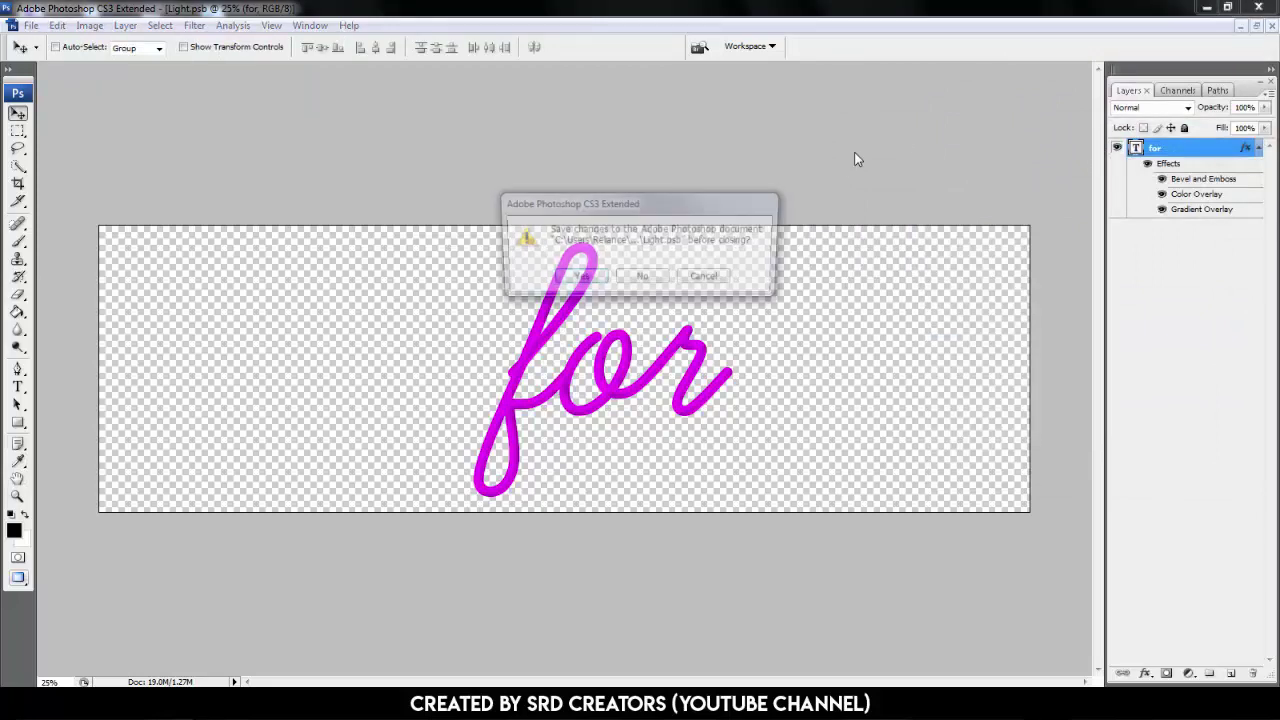
pyautogui.click(582, 276)
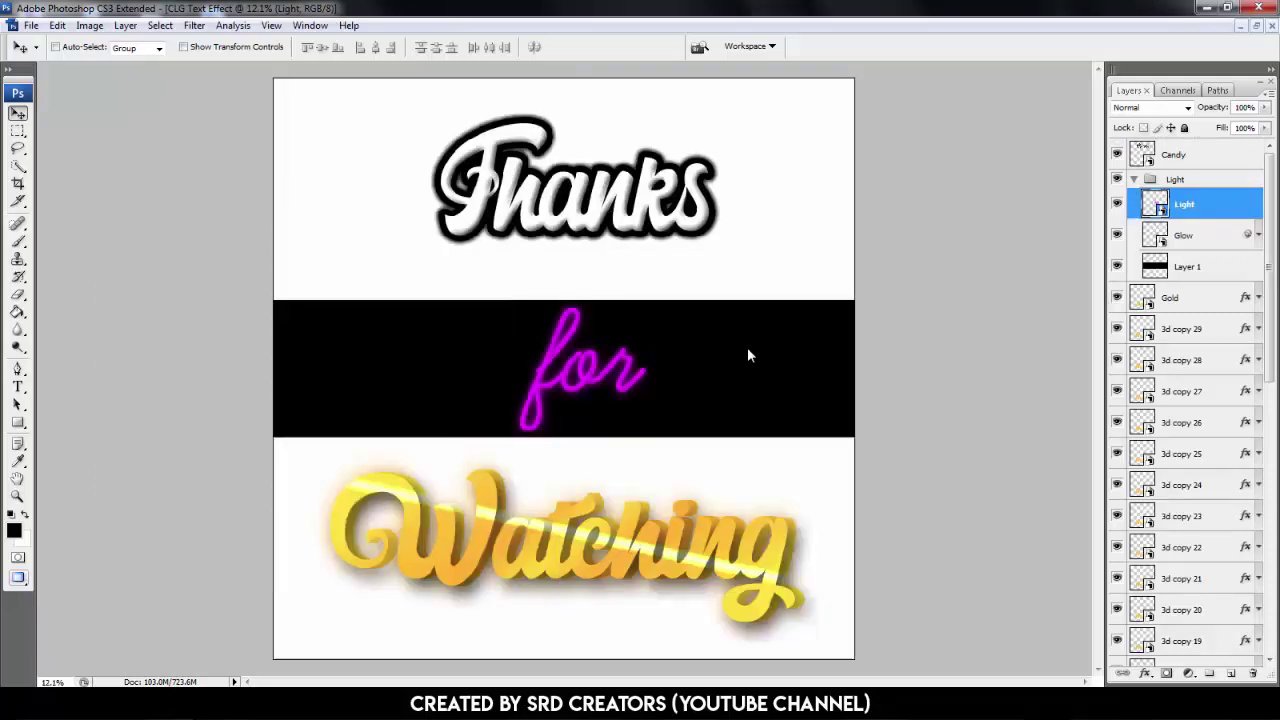
# Inspect the neon 'for' up close, then undo the overlay to restore its rainbow colours
pyautogui.hotkey('ctrl', '+')
pyautogui.hotkey('ctrl', '+')
pyautogui.hotkey('ctrl', '+')
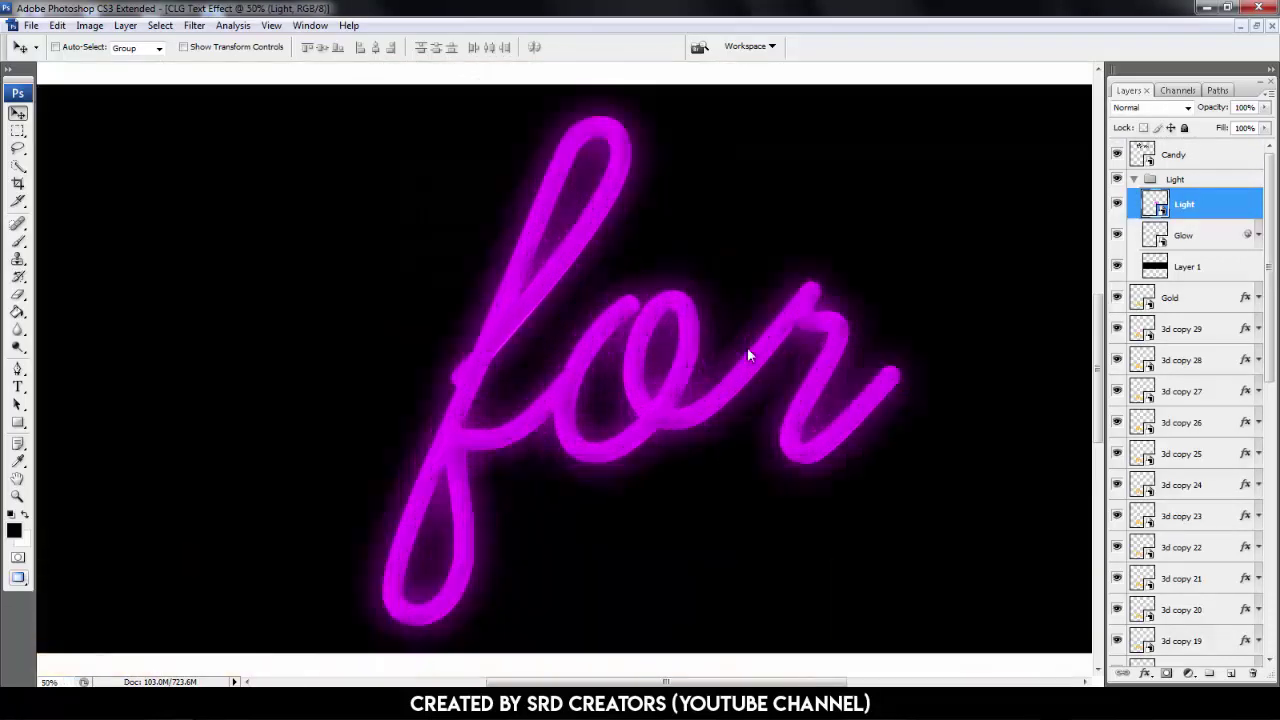
pyautogui.hotkey('ctrl', 'z')
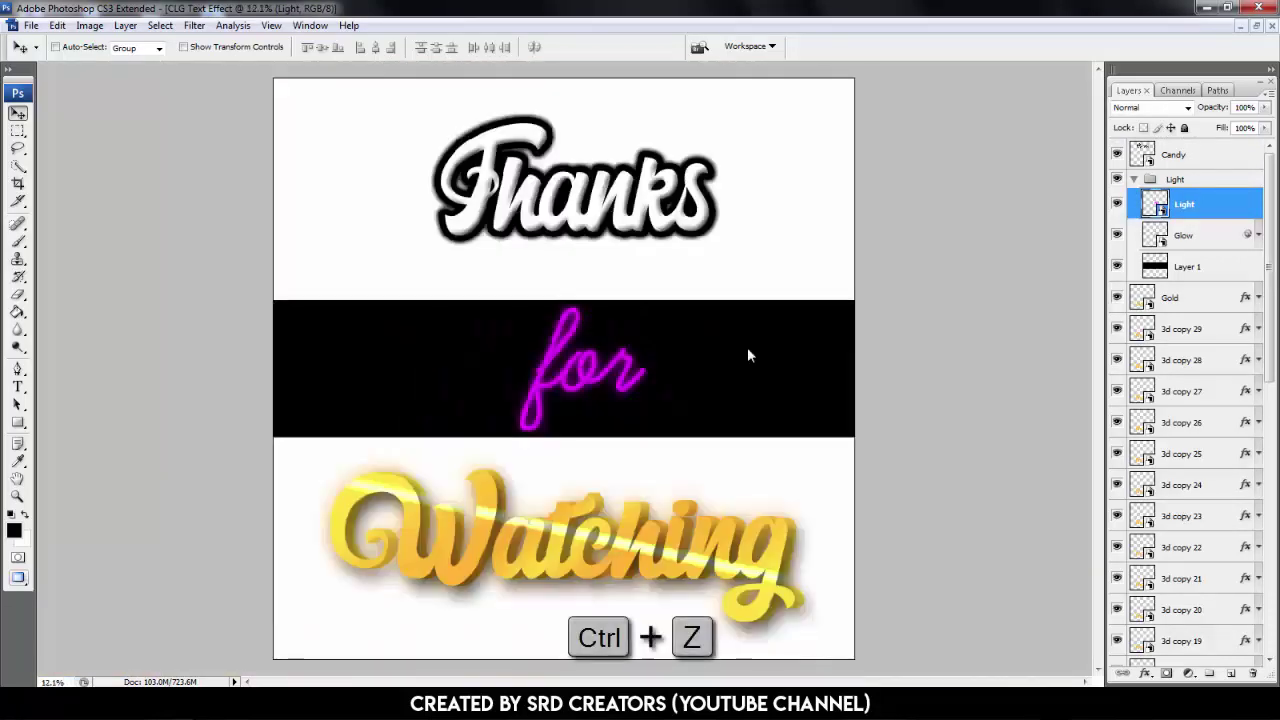
pyautogui.hotkey('ctrl', 'z')
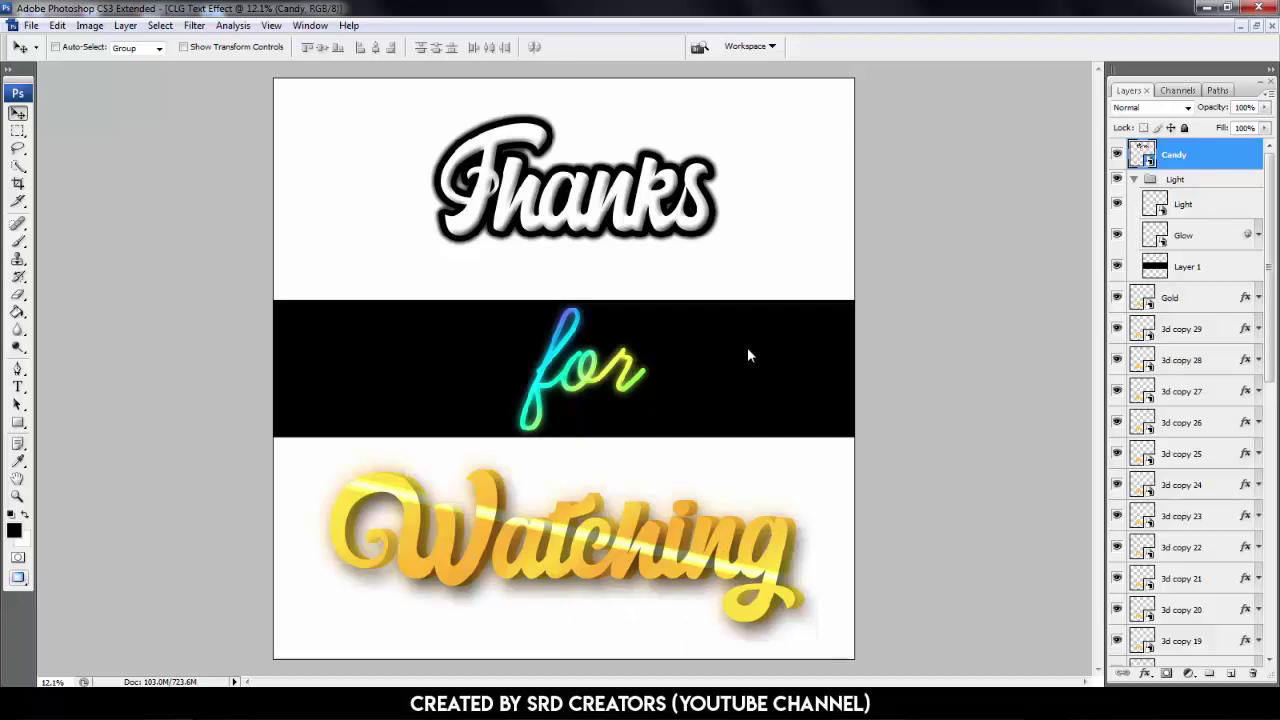
pyautogui.hotkey('ctrl', 'z')
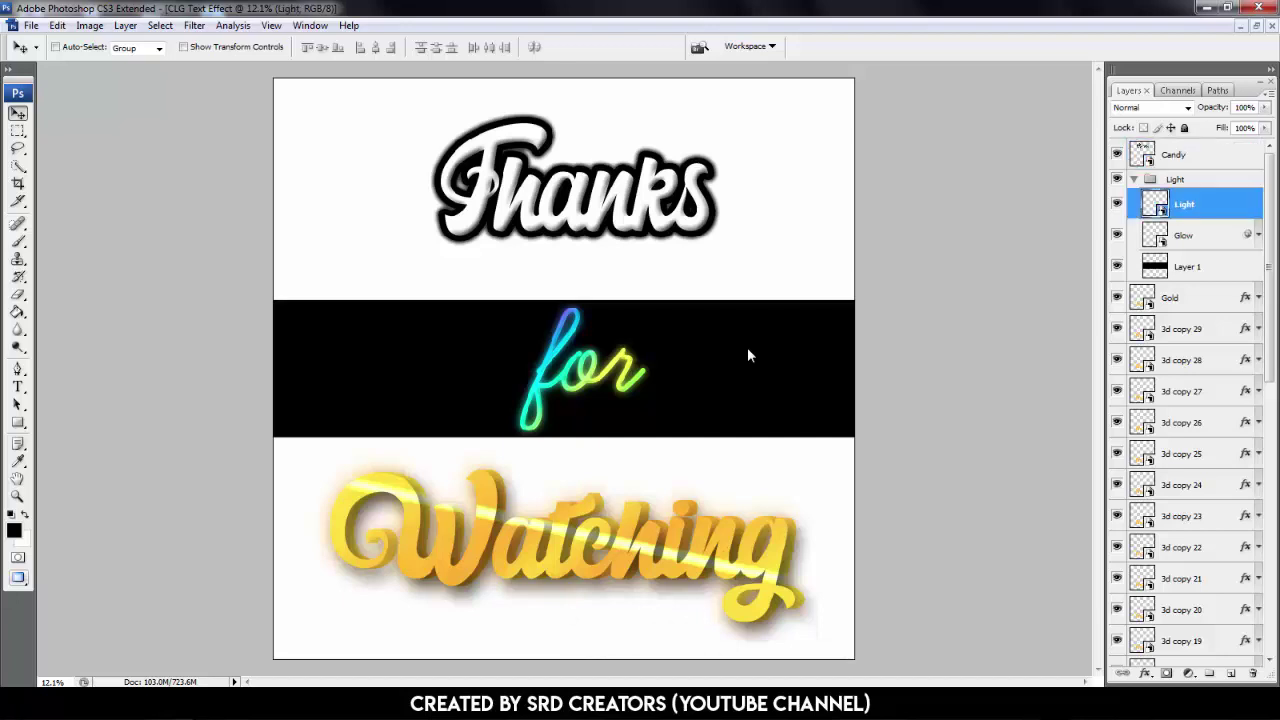